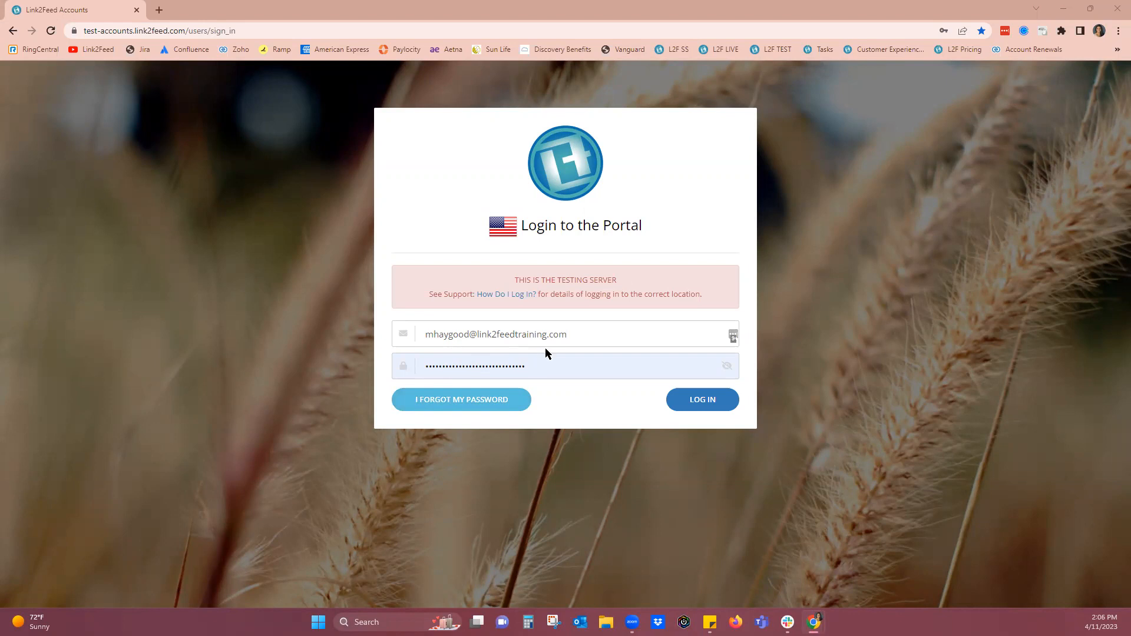
Step: Log in to the testing portal, decline saving the login, and continue to the US Test Training Network (network) organization
{"action": "left_click", "coordinate": [711, 405]}
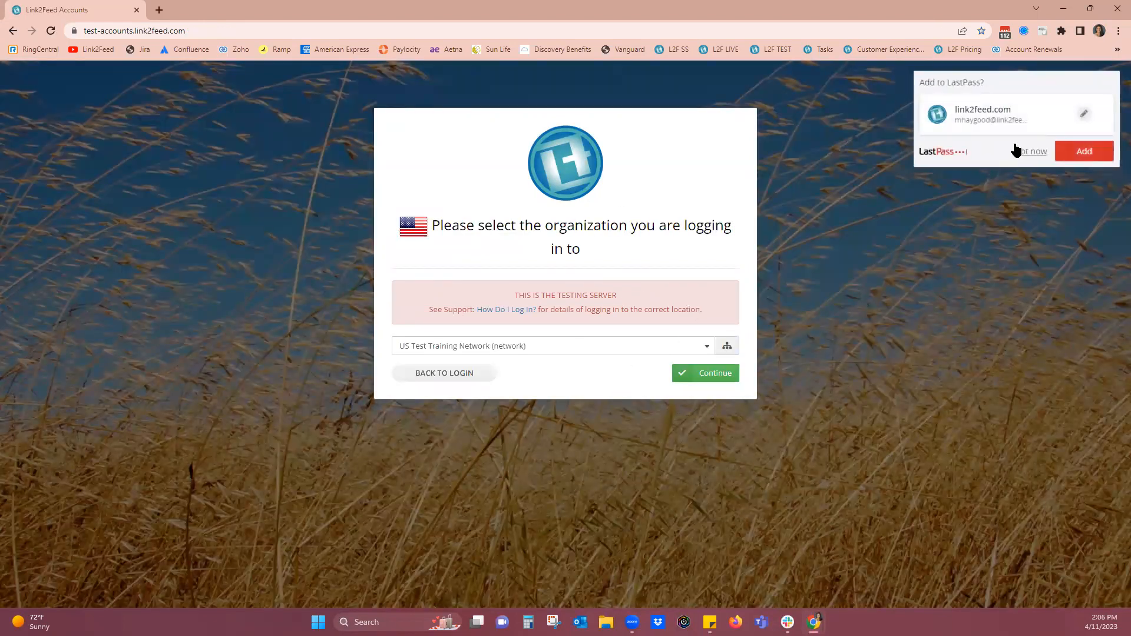
{"action": "left_click", "coordinate": [1017, 151]}
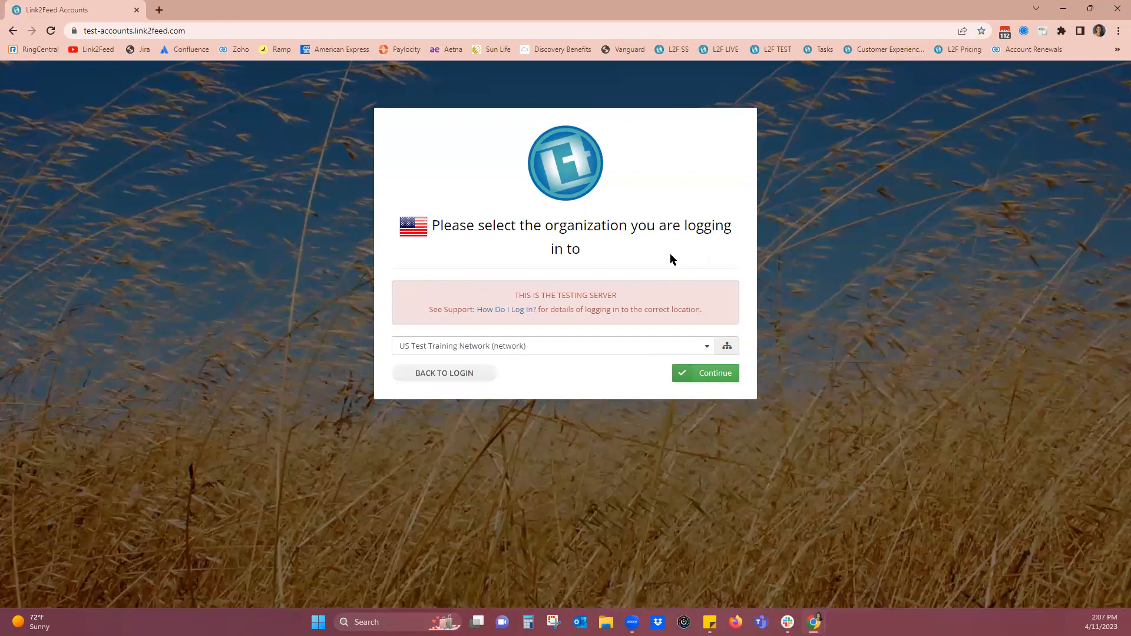
{"action": "left_click", "coordinate": [708, 347]}
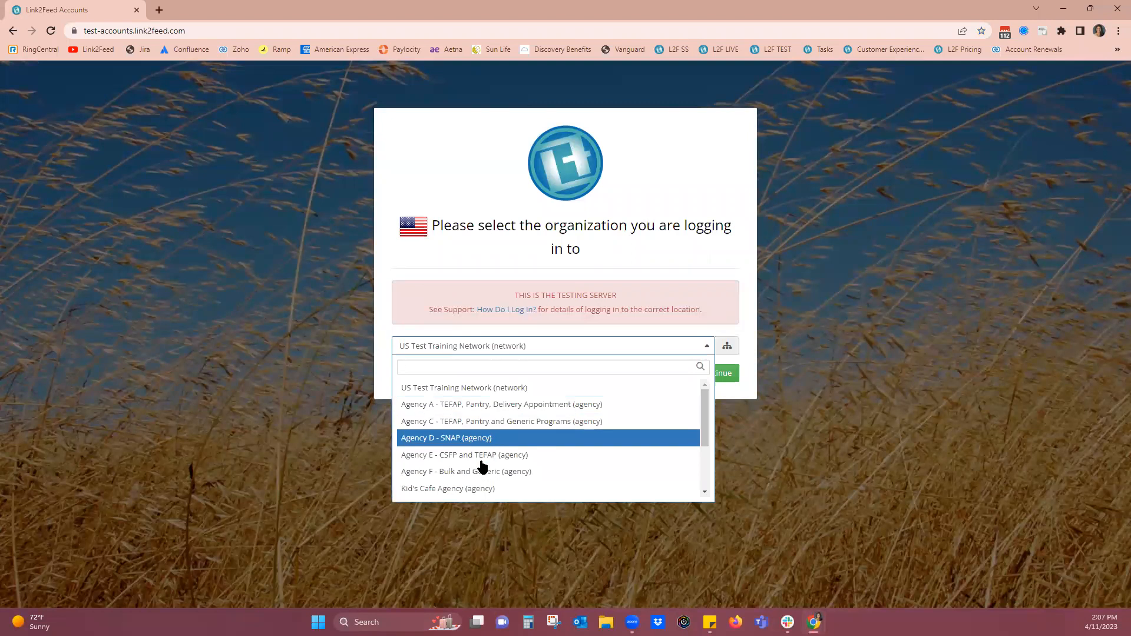
{"action": "left_click", "coordinate": [469, 395]}
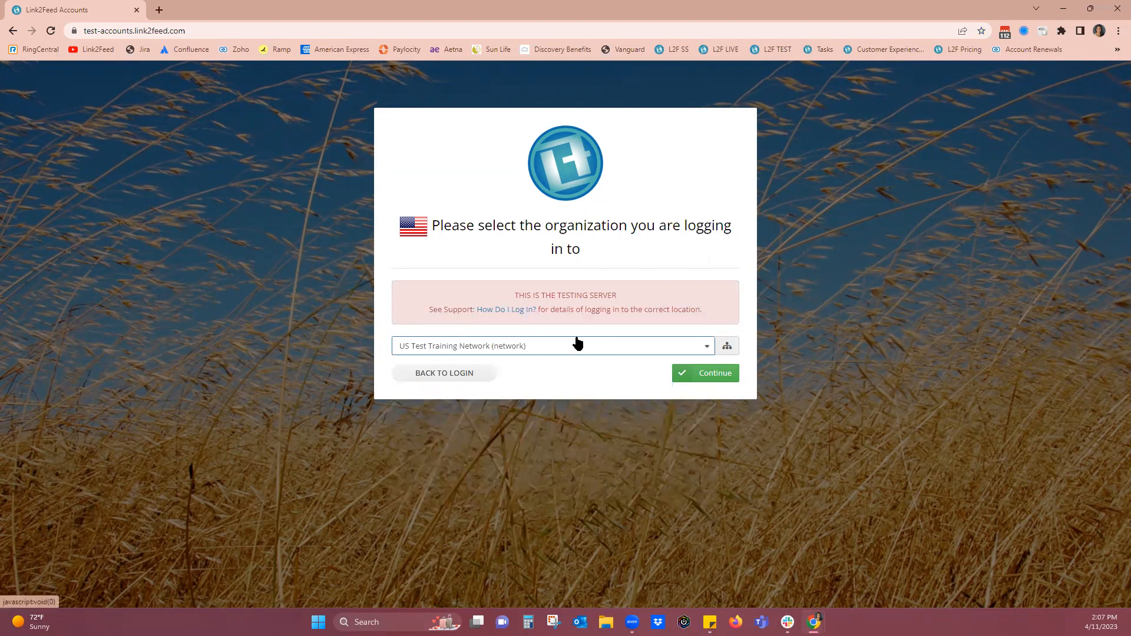
{"action": "left_click", "coordinate": [709, 377]}
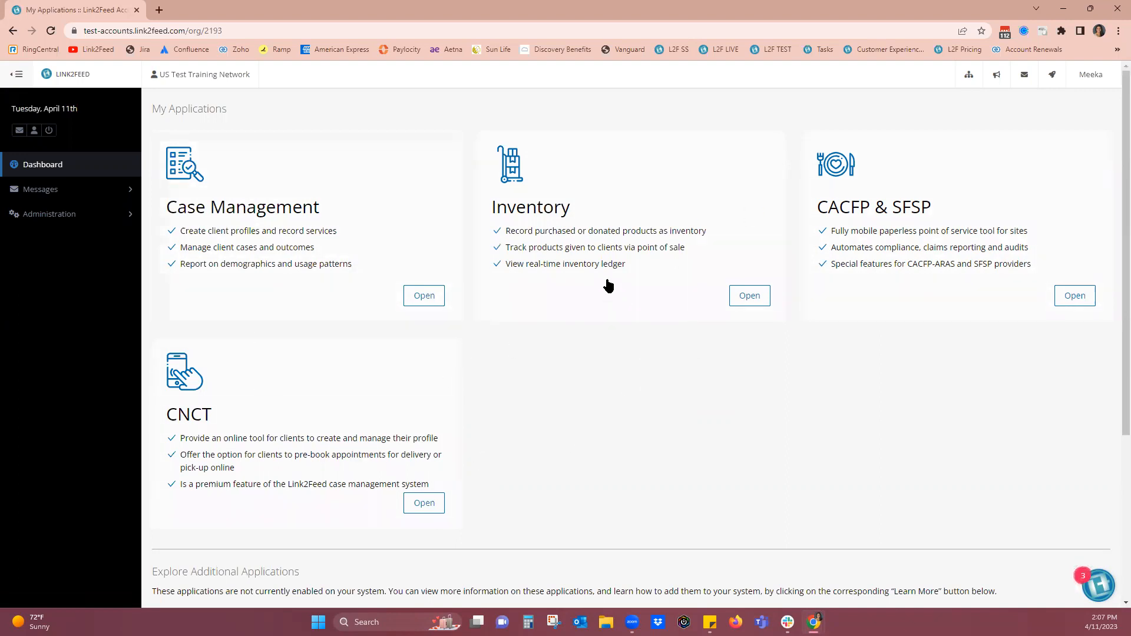
Step: Look over the available applications and open Case Management
{"action": "scroll", "coordinate": [518, 313], "scroll_direction": "down", "scroll_amount": 2}
{"action": "scroll", "coordinate": [518, 313], "scroll_direction": "down", "scroll_amount": 1}
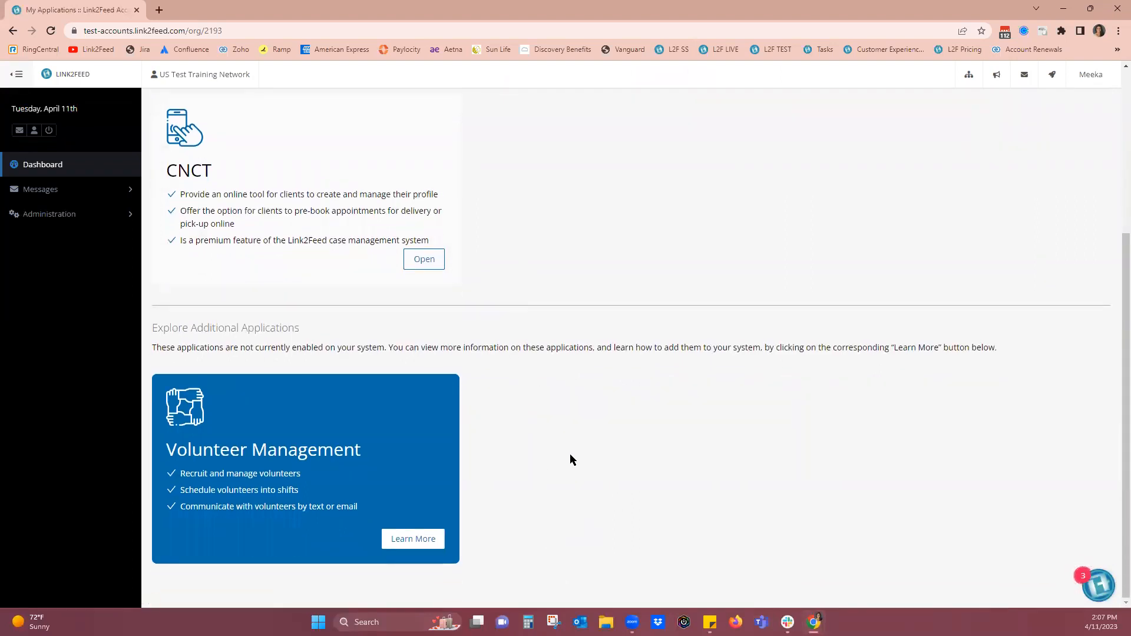
{"action": "scroll", "coordinate": [570, 459], "scroll_direction": "up", "scroll_amount": 3}
{"action": "scroll", "coordinate": [549, 555], "scroll_direction": "up", "scroll_amount": 1}
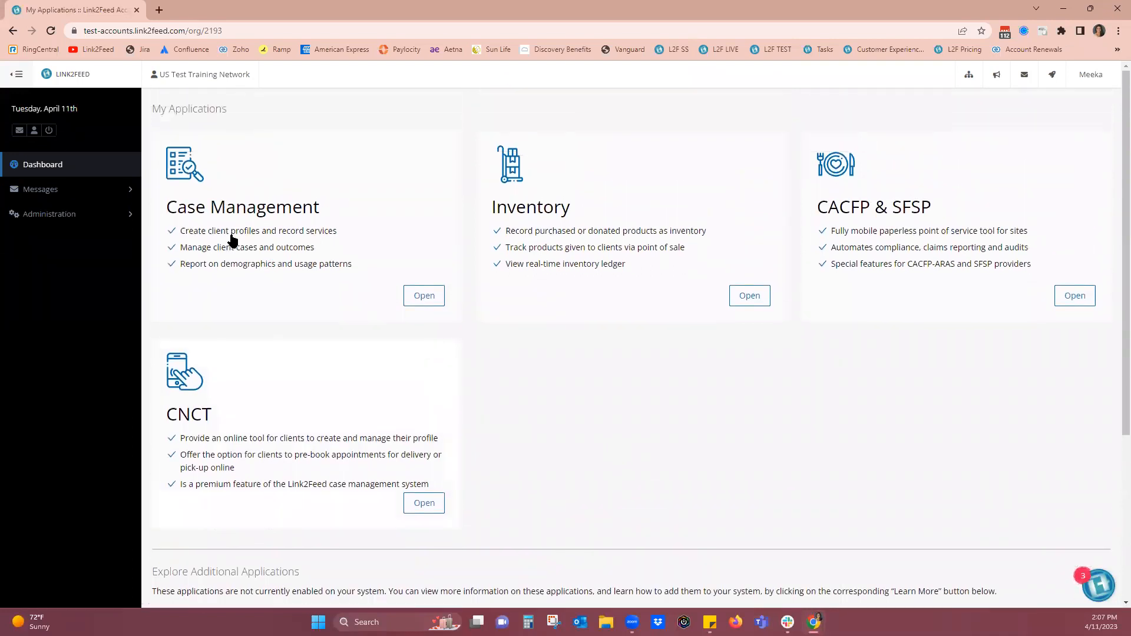
{"action": "left_click", "coordinate": [288, 213]}
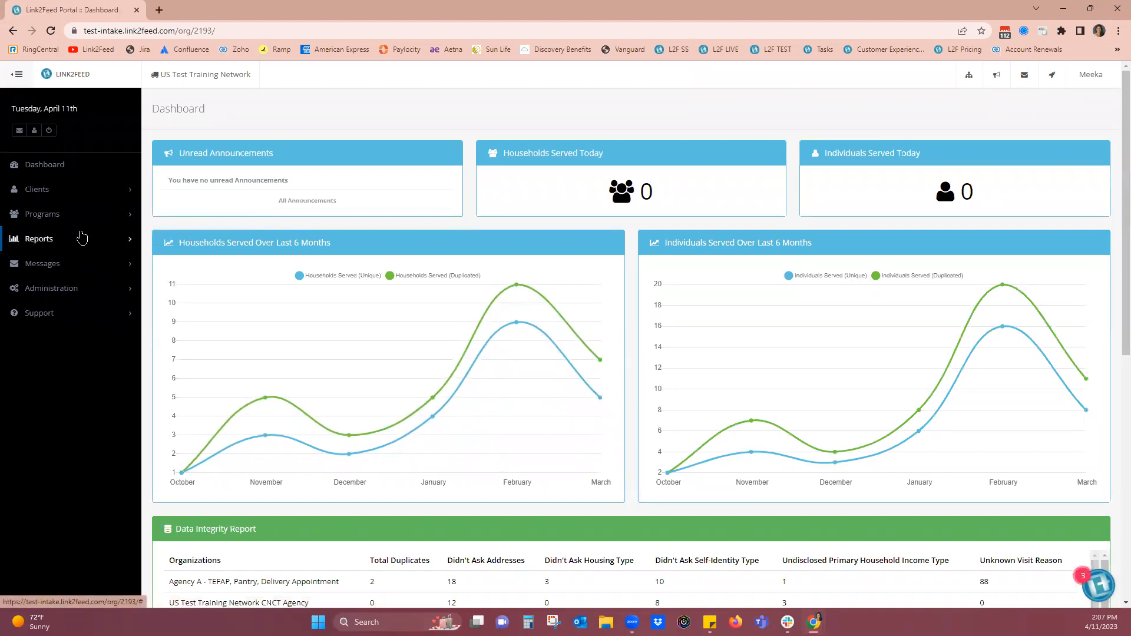
Step: Open the list of report templates
{"action": "left_click", "coordinate": [48, 244]}
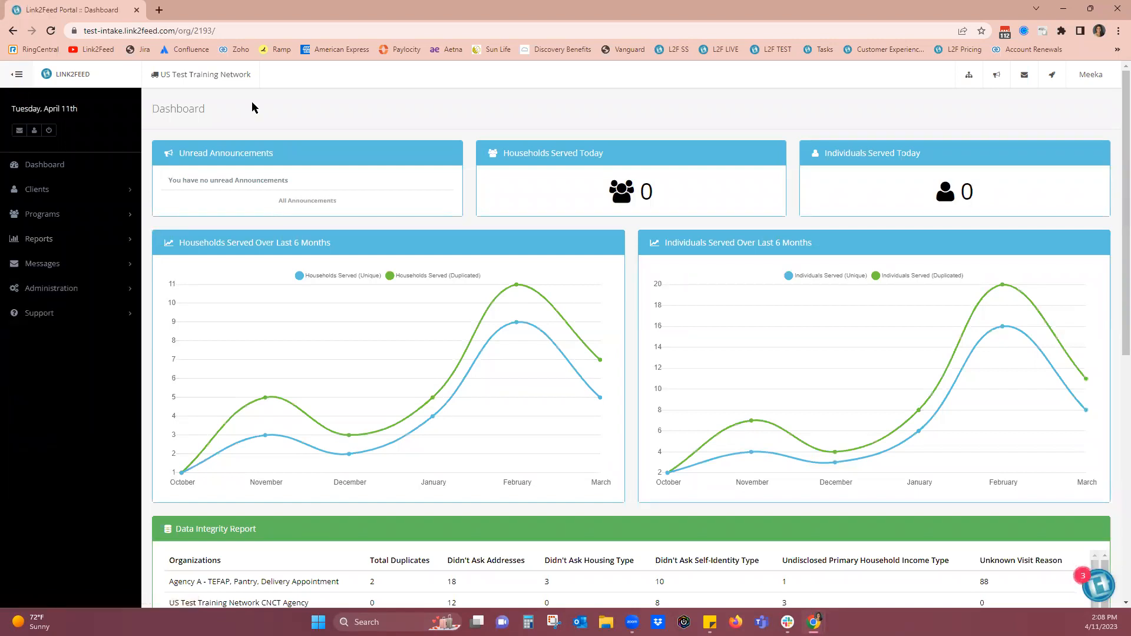
{"action": "mouse_move", "coordinate": [37, 239]}
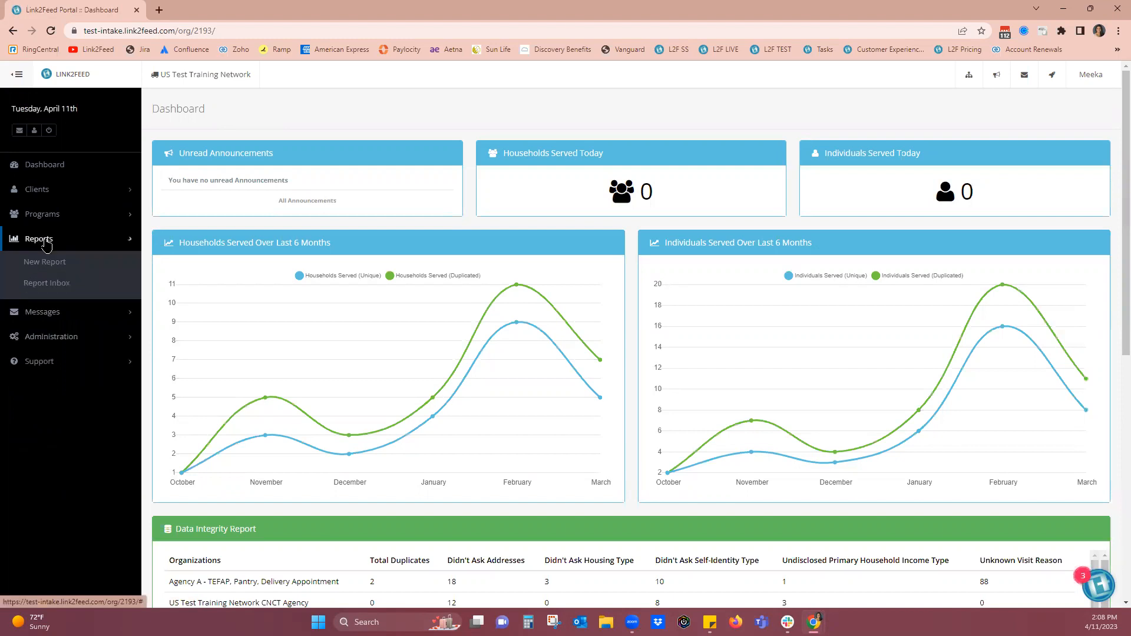
{"action": "left_click", "coordinate": [49, 307]}
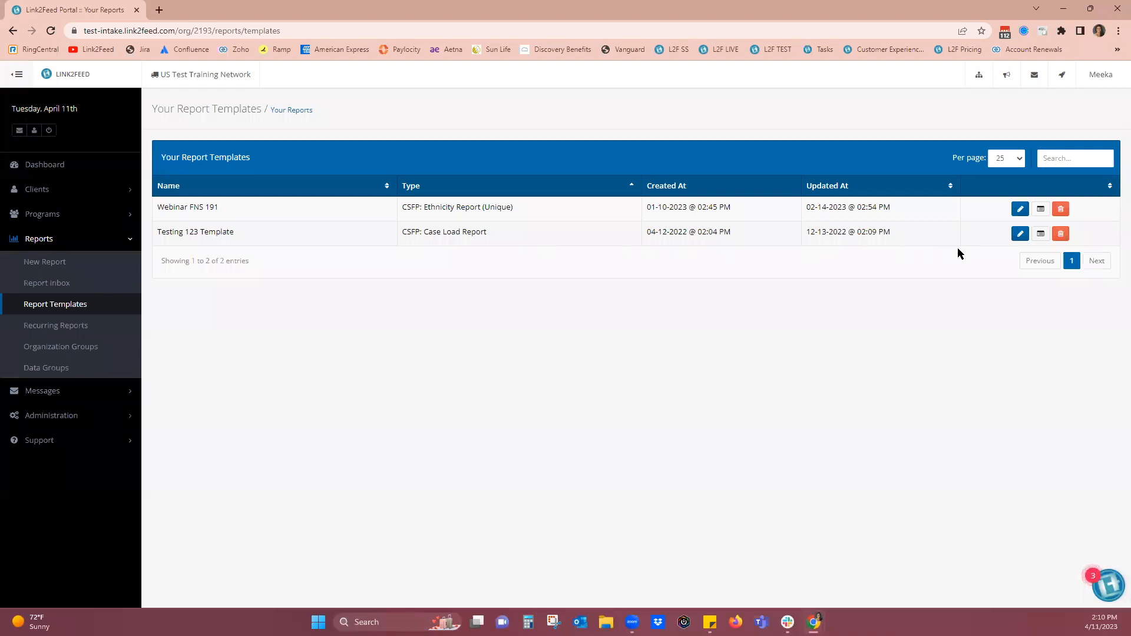
Step: Edit Testing 123 Template to remove Kid's Cafe Agency from its organizations, and save the template
{"action": "left_click", "coordinate": [1019, 237]}
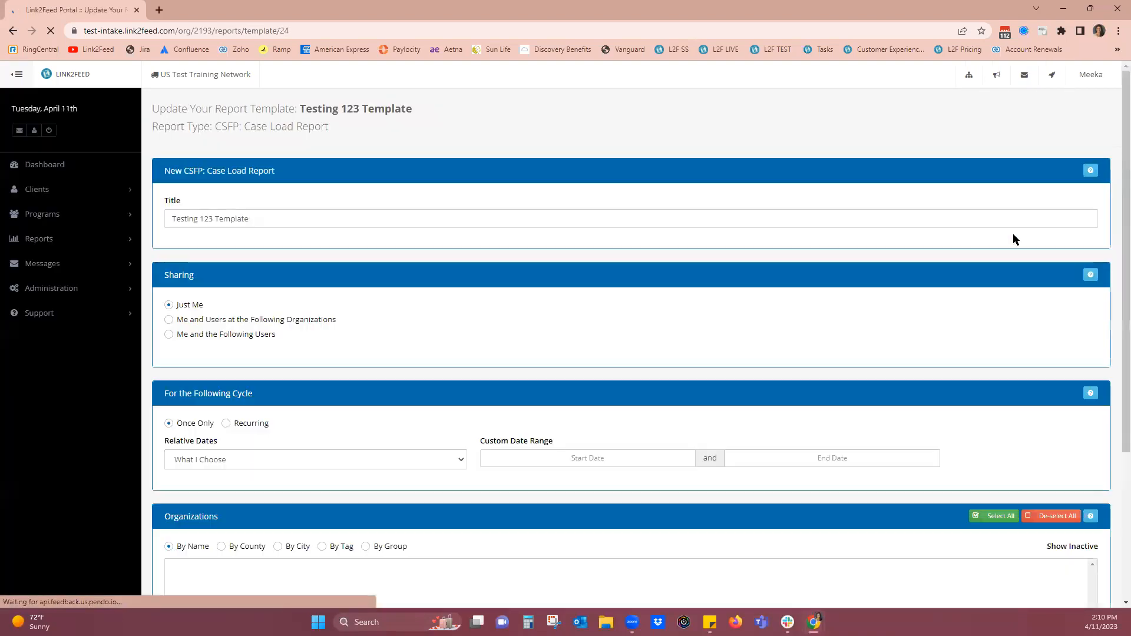
{"action": "scroll", "coordinate": [419, 242], "scroll_direction": "down", "scroll_amount": 2}
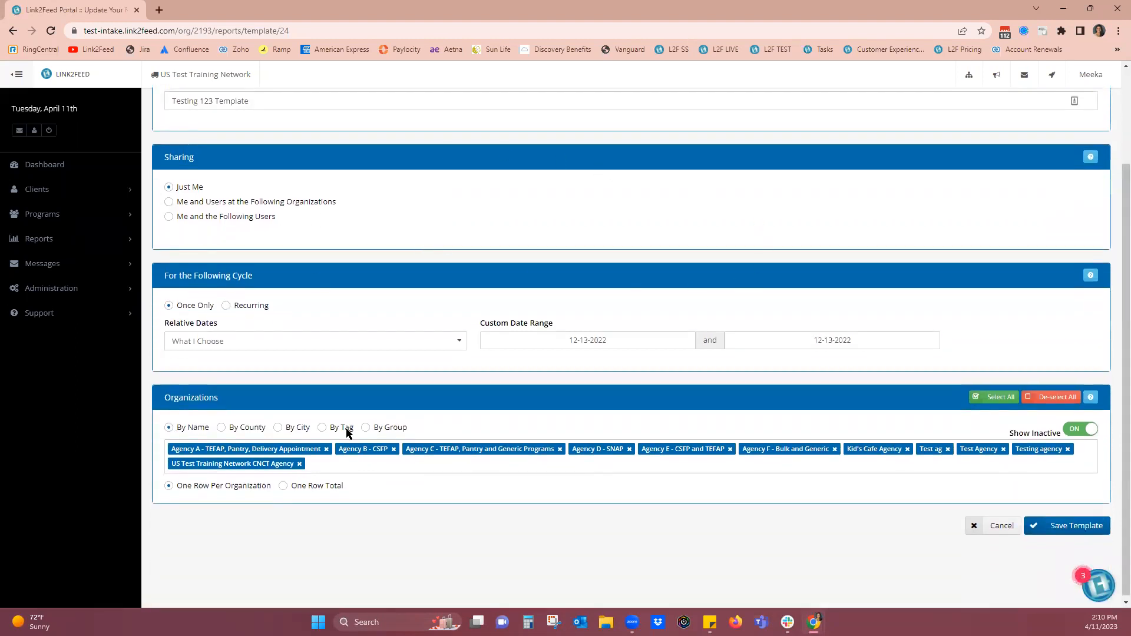
{"action": "scroll", "coordinate": [548, 278], "scroll_direction": "up", "scroll_amount": 1}
{"action": "scroll", "coordinate": [548, 278], "scroll_direction": "up", "scroll_amount": 2}
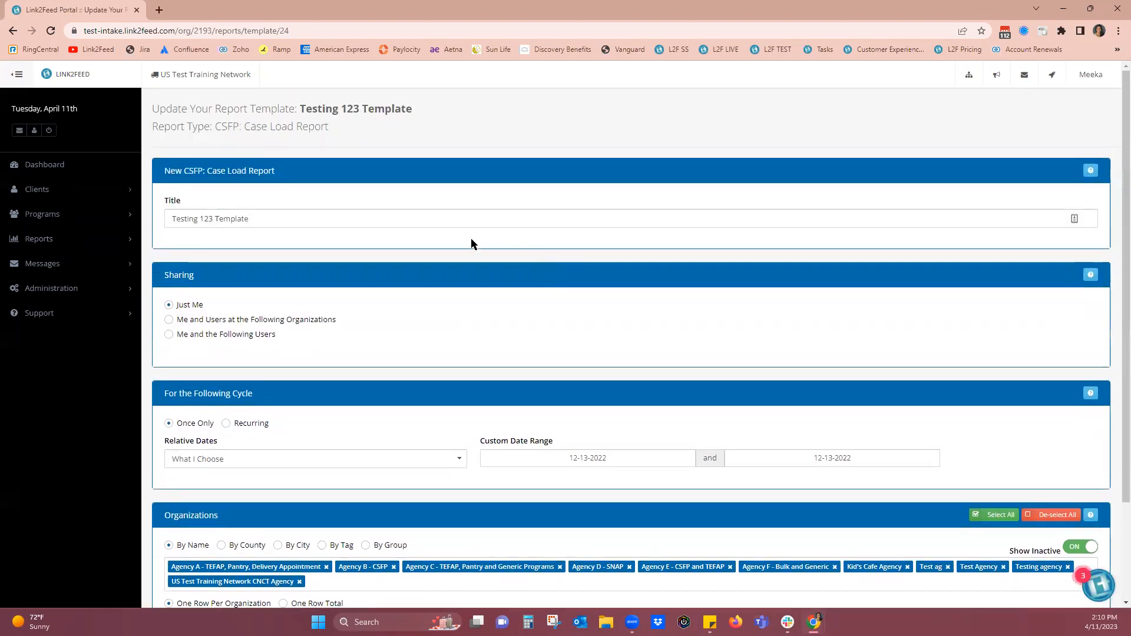
{"action": "scroll", "coordinate": [516, 264], "scroll_direction": "down", "scroll_amount": 1}
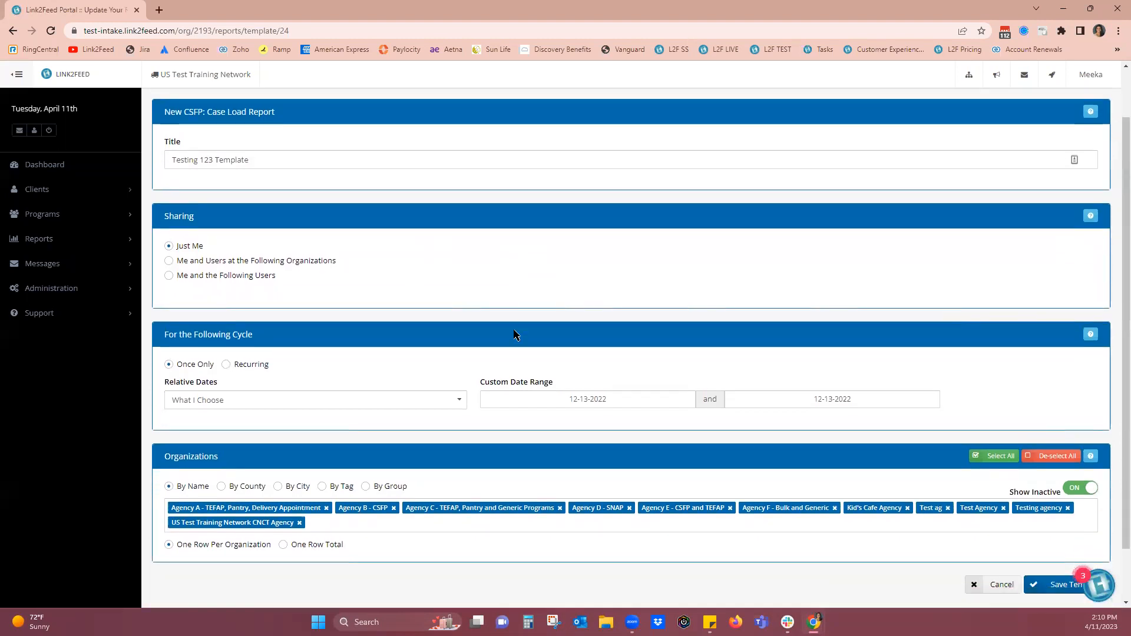
{"action": "scroll", "coordinate": [520, 406], "scroll_direction": "down", "scroll_amount": 1}
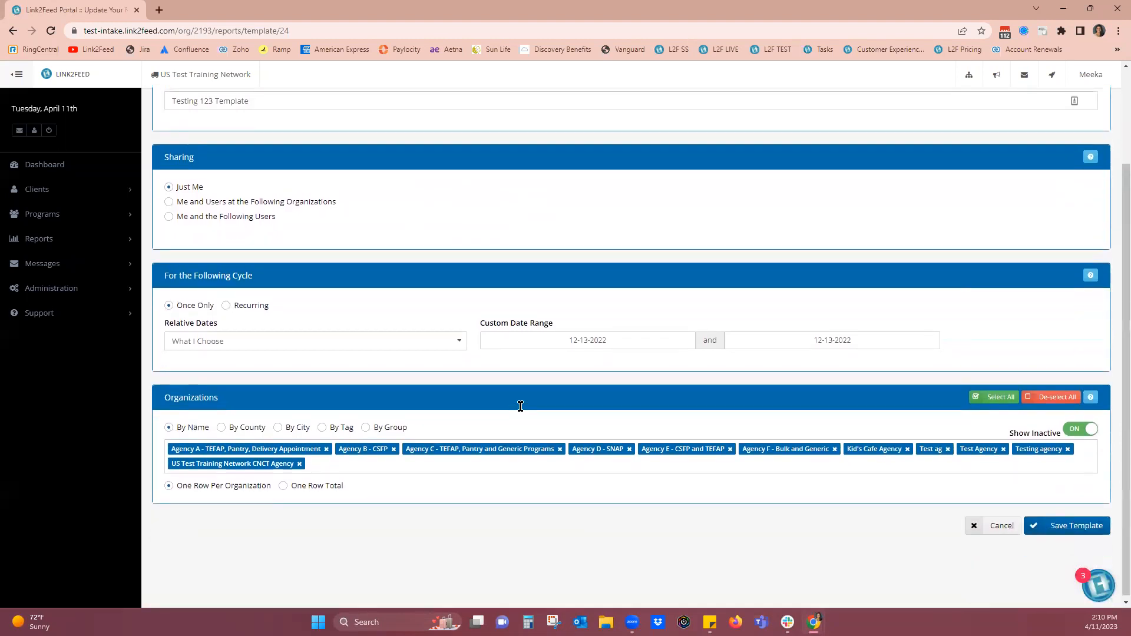
{"action": "left_click", "coordinate": [907, 449]}
{"action": "left_click", "coordinate": [1060, 532]}
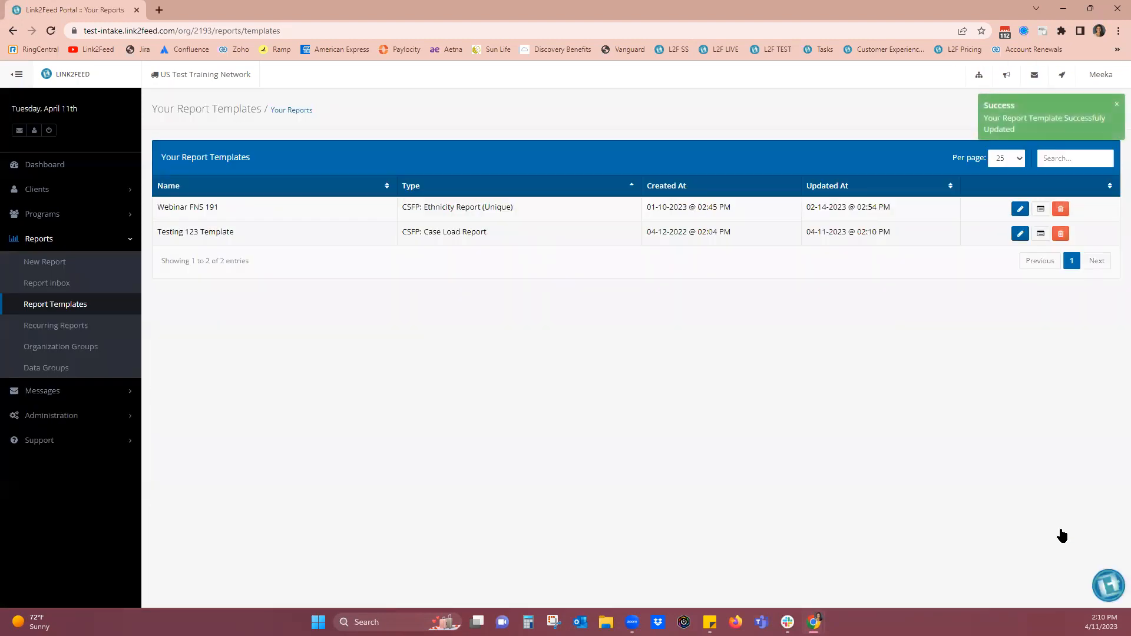
Step: Reopen Testing 123 Template in a separate browser tab to check its organizations, and close the extra tabs
{"action": "middle_click", "coordinate": [1018, 234]}
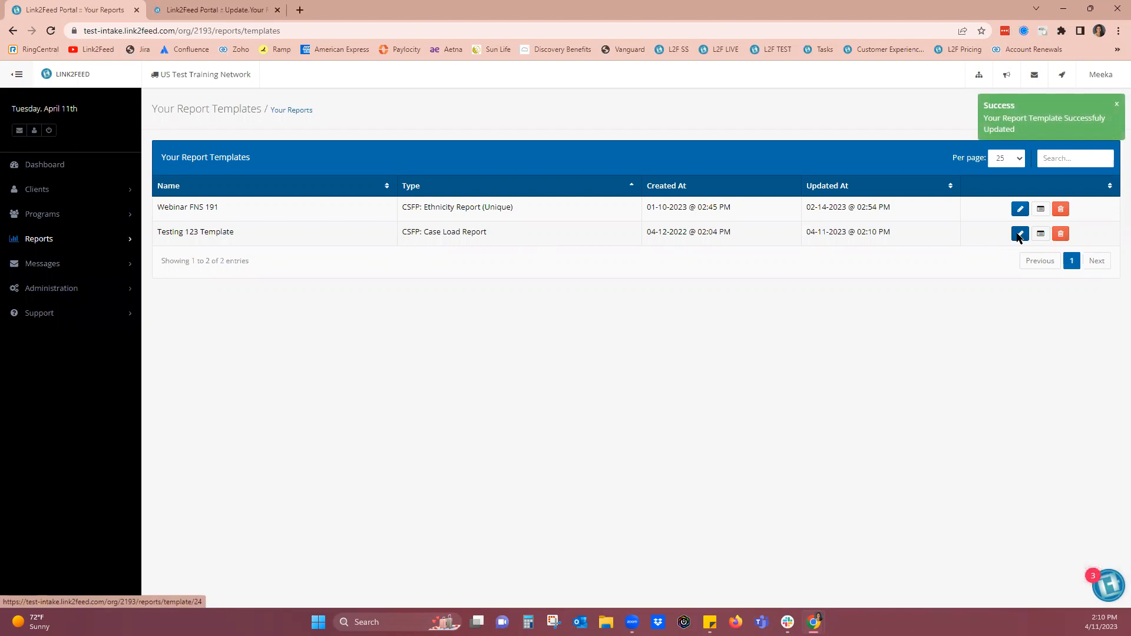
{"action": "middle_click", "coordinate": [1020, 236]}
{"action": "left_click", "coordinate": [364, 6]}
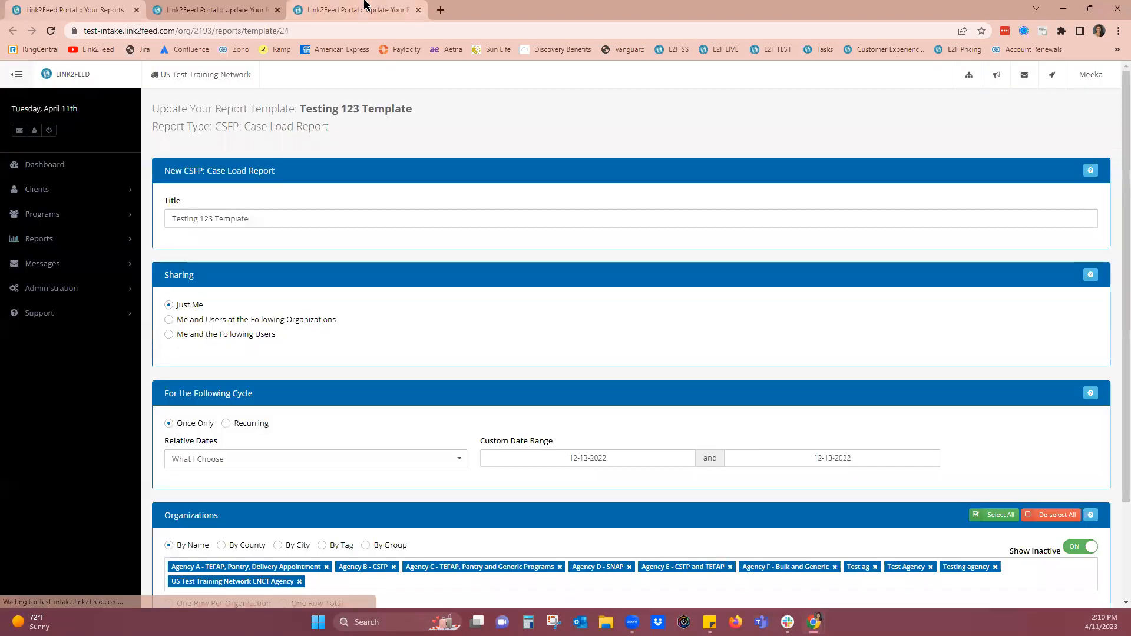
{"action": "key", "text": "ctrl+minus"}
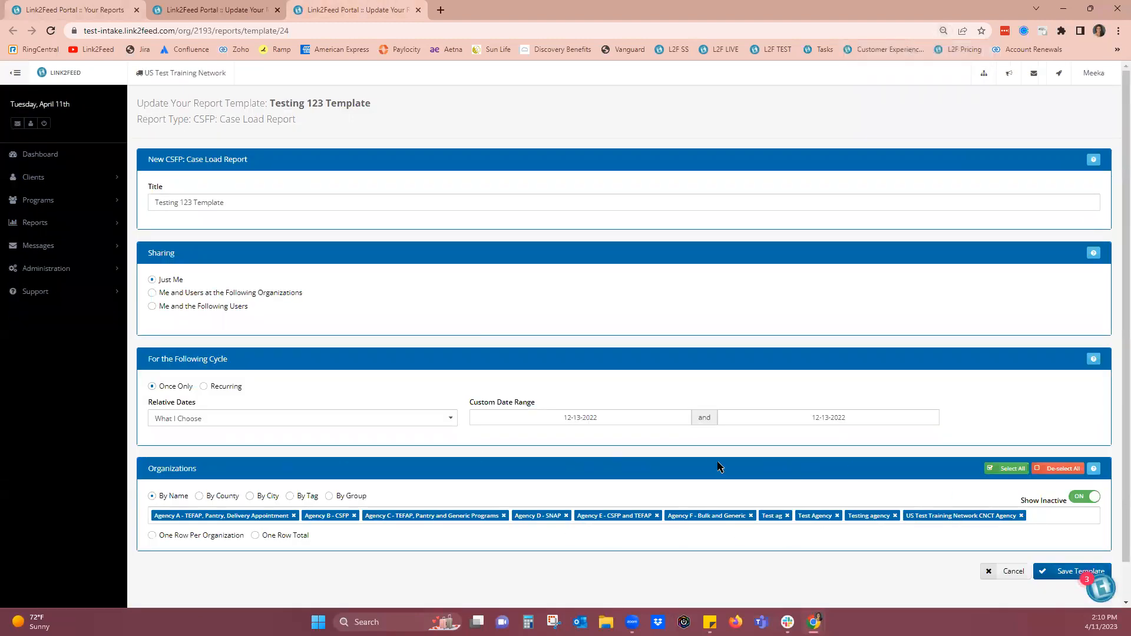
{"action": "left_click", "coordinate": [416, 11]}
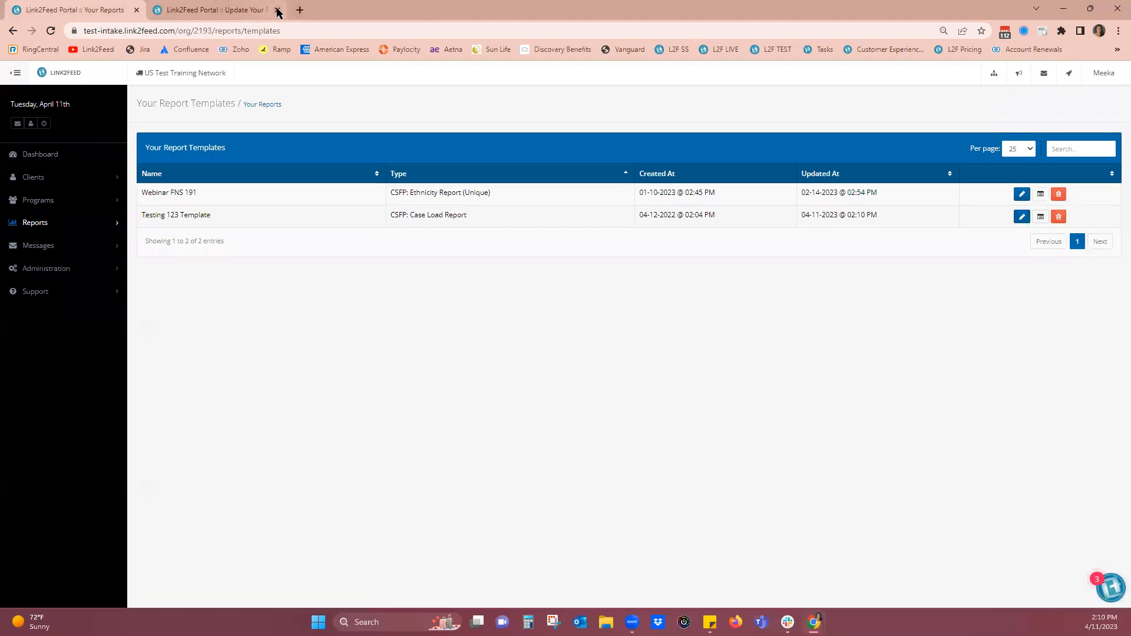
{"action": "left_click", "coordinate": [278, 11]}
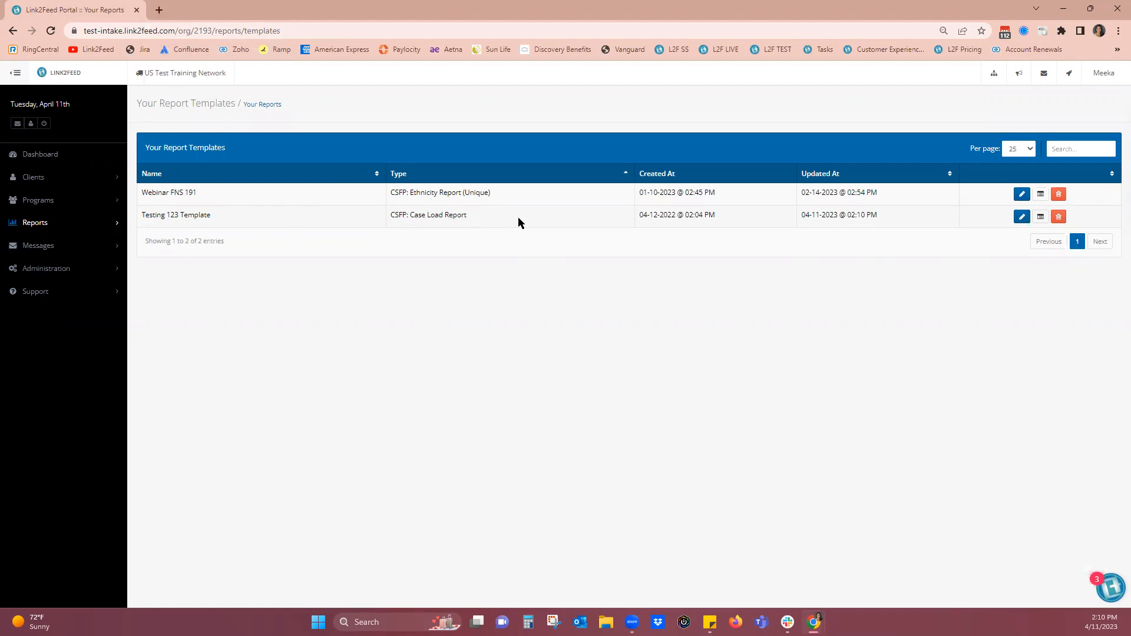
Step: Create a report from Testing 123 Template with Agency F - Bulk and Generic removed from its organizations
{"action": "left_click", "coordinate": [976, 219]}
{"action": "left_click", "coordinate": [1040, 218]}
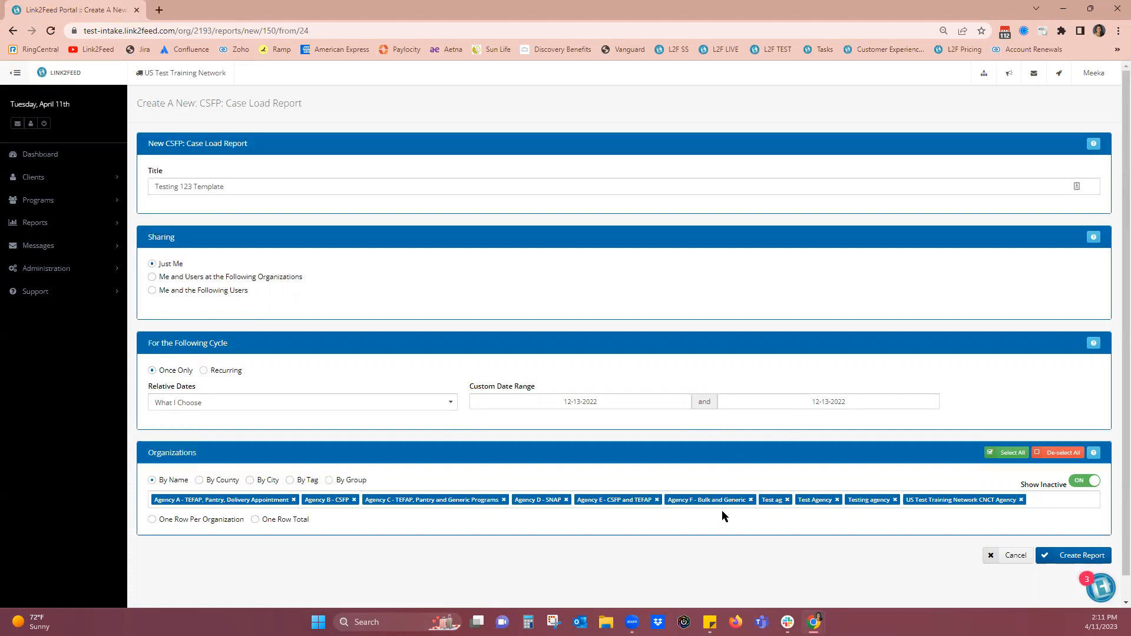
{"action": "left_click", "coordinate": [751, 500]}
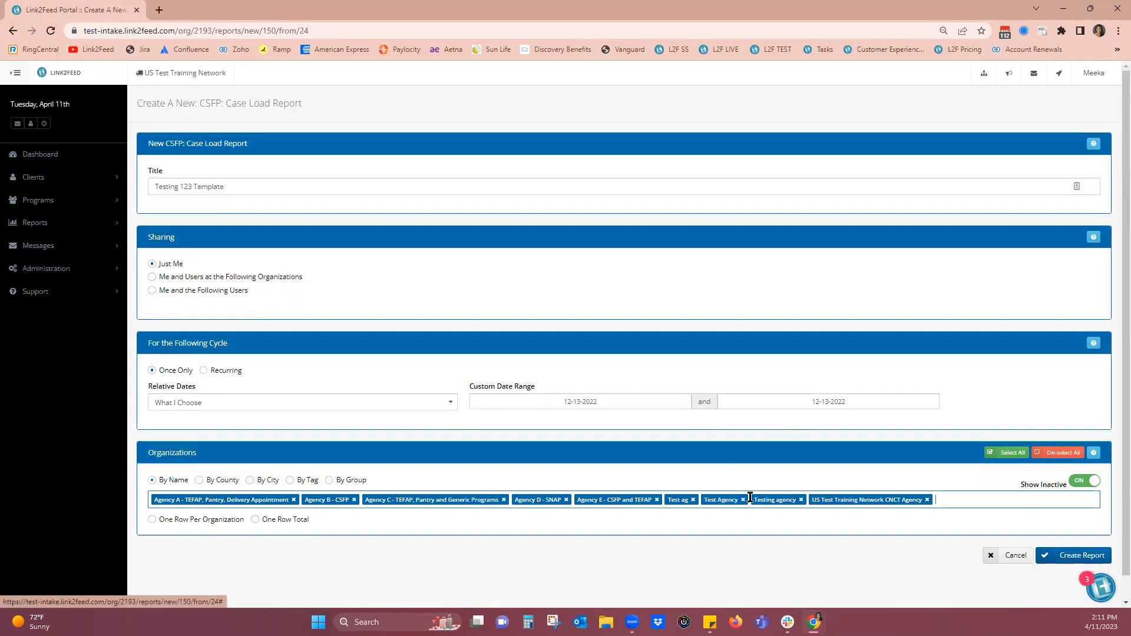
{"action": "left_click", "coordinate": [1100, 553]}
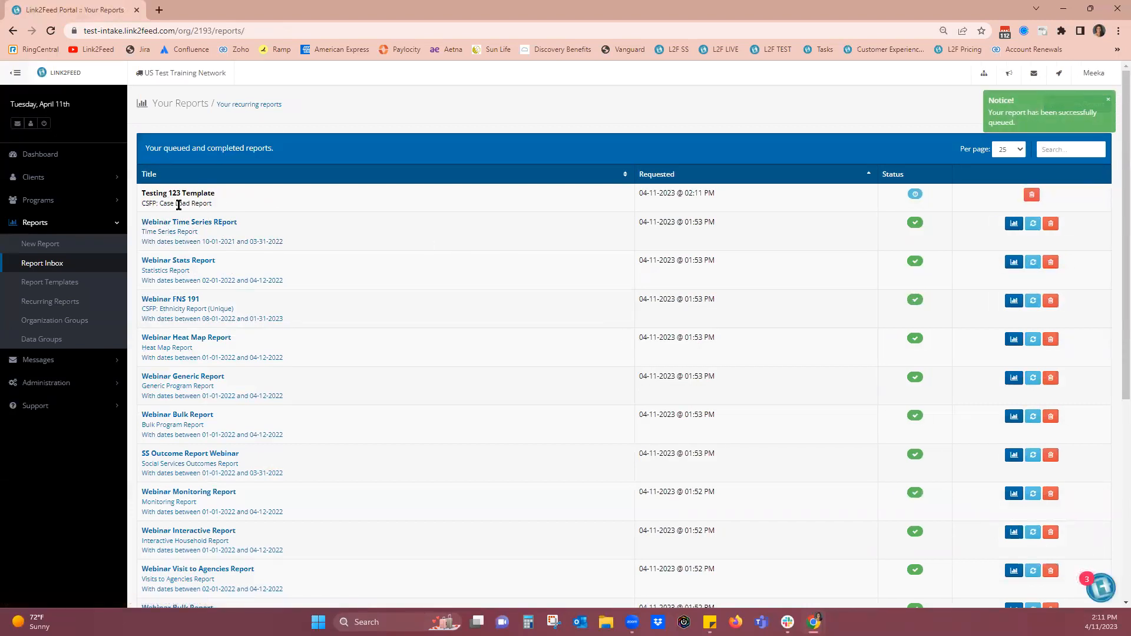
Step: Check the organizations stored in Testing 123 Template and leave it without saving
{"action": "left_click", "coordinate": [46, 282]}
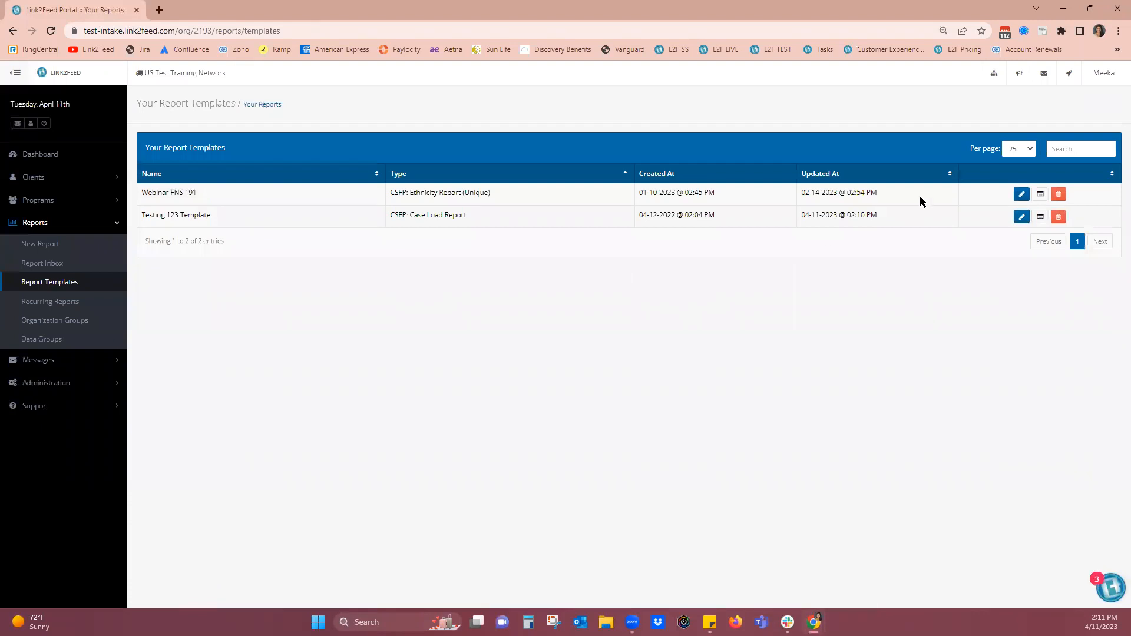
{"action": "left_click", "coordinate": [1020, 217]}
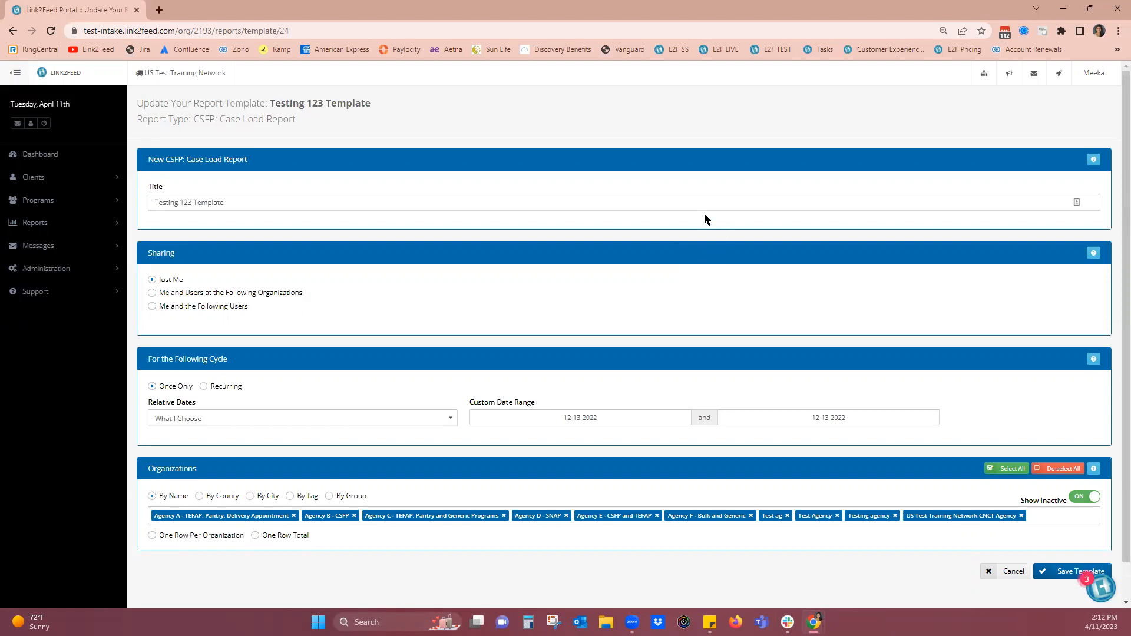
{"action": "left_click", "coordinate": [1014, 572]}
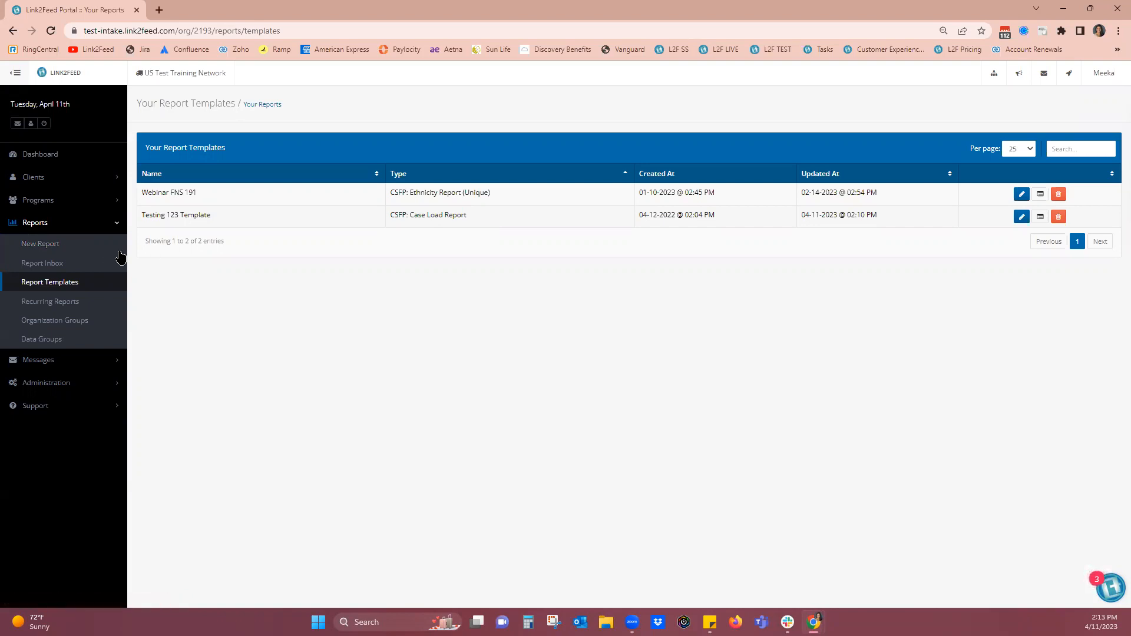
Step: Browse the available report types and start a new Statistics Report
{"action": "left_click", "coordinate": [52, 246]}
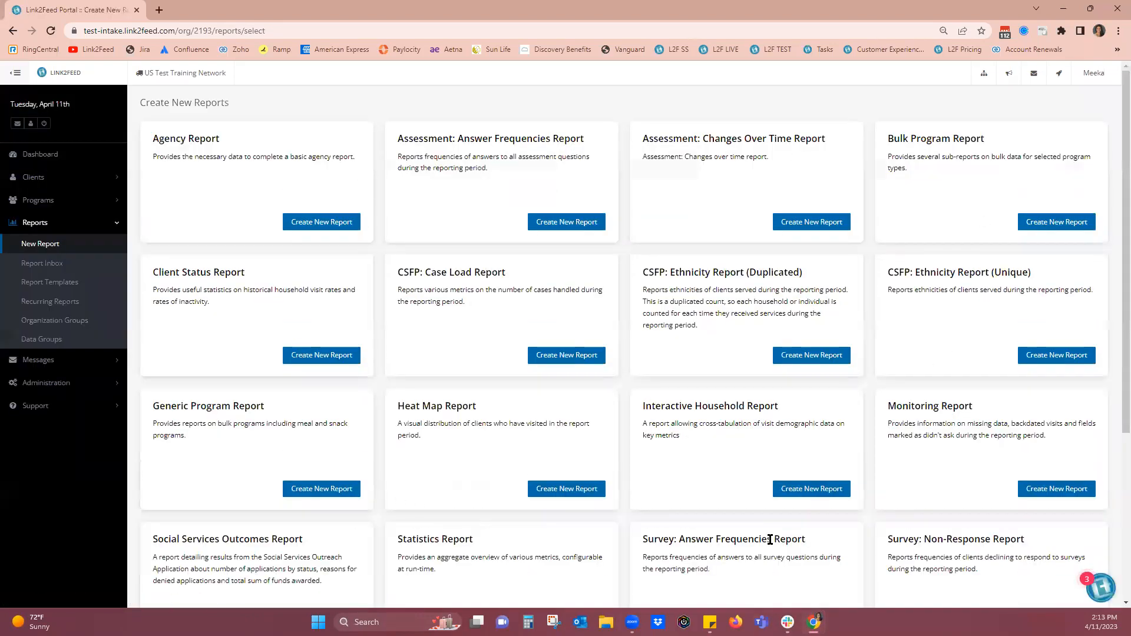
{"action": "scroll", "coordinate": [917, 174], "scroll_direction": "down", "scroll_amount": 1}
{"action": "scroll", "coordinate": [917, 174], "scroll_direction": "up", "scroll_amount": 1}
{"action": "scroll", "coordinate": [416, 176], "scroll_direction": "down", "scroll_amount": 1}
{"action": "scroll", "coordinate": [416, 175], "scroll_direction": "up", "scroll_amount": 1}
{"action": "scroll", "coordinate": [432, 173], "scroll_direction": "down", "scroll_amount": 3}
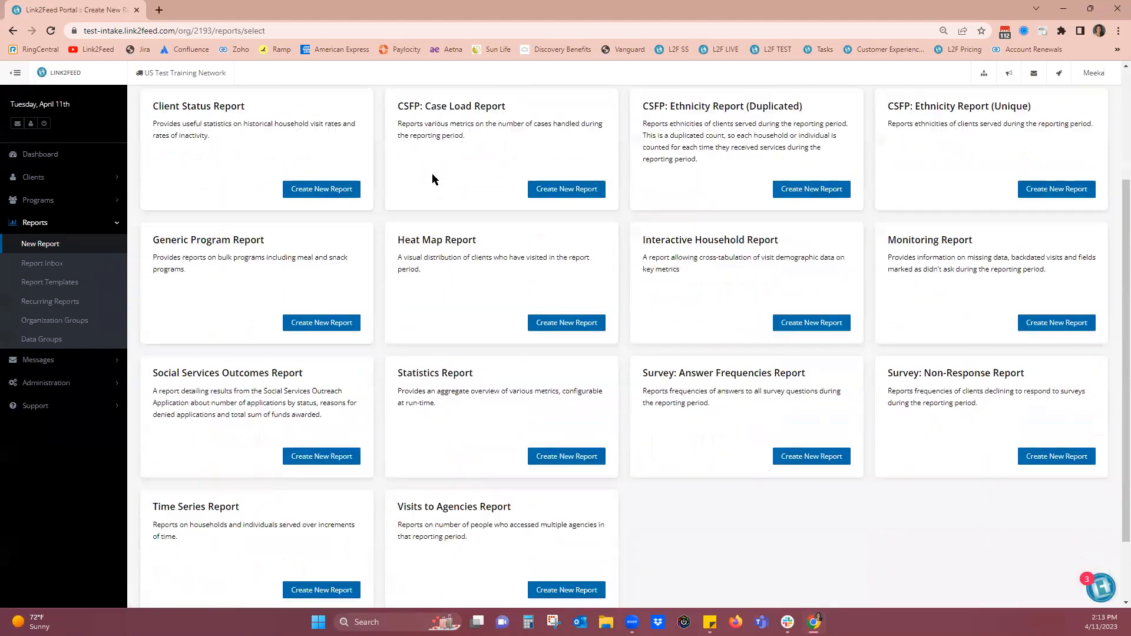
{"action": "scroll", "coordinate": [432, 173], "scroll_direction": "down", "scroll_amount": 1}
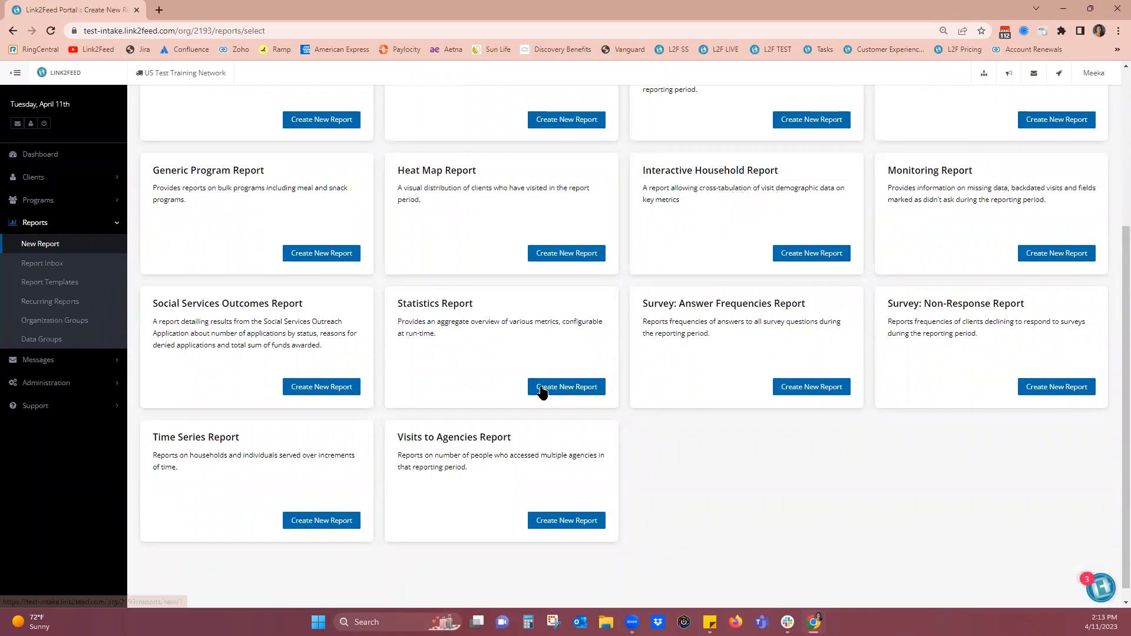
{"action": "left_click", "coordinate": [573, 392]}
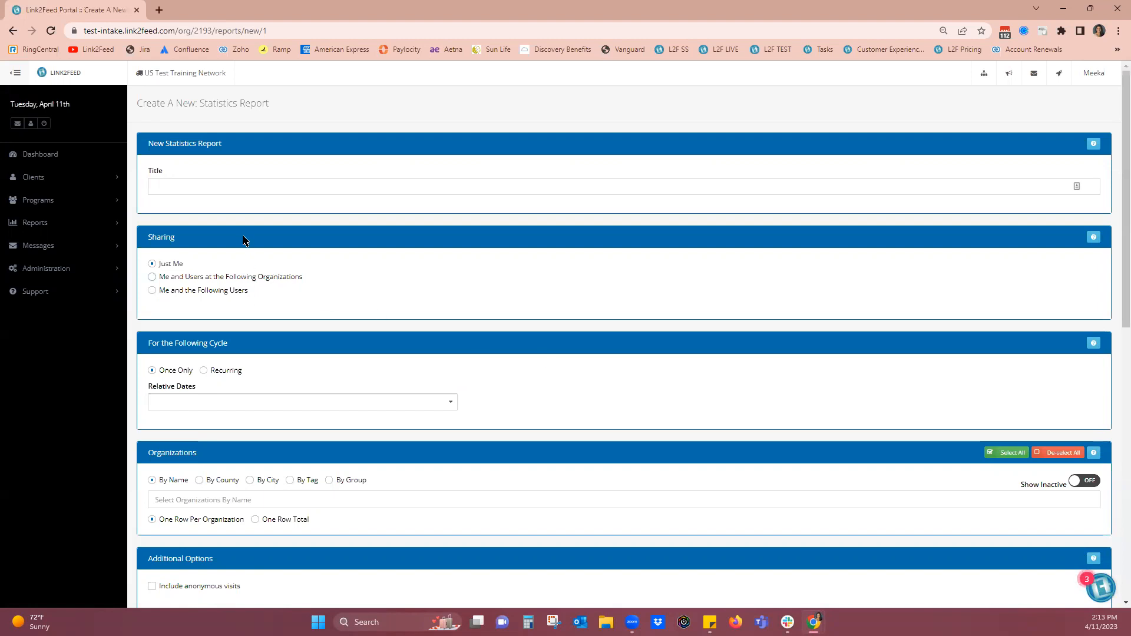
Step: Title the report Stats Report and share it with users at Agency D - SNAP
{"action": "left_click", "coordinate": [204, 186]}
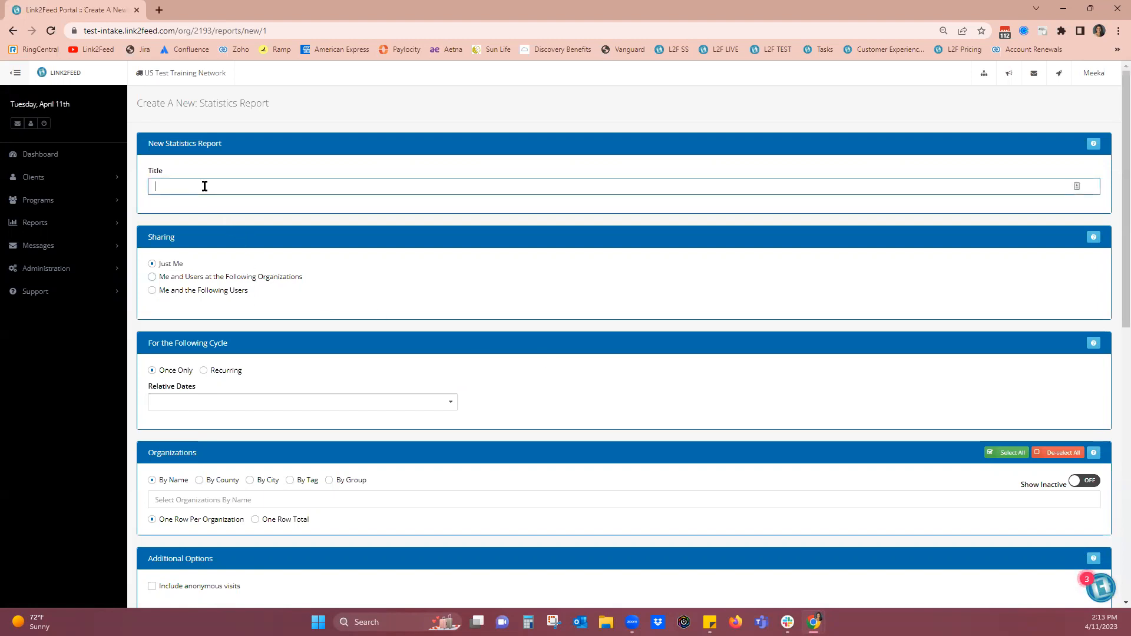
{"action": "type", "text": "Stats Report"}
{"action": "left_click", "coordinate": [151, 277]}
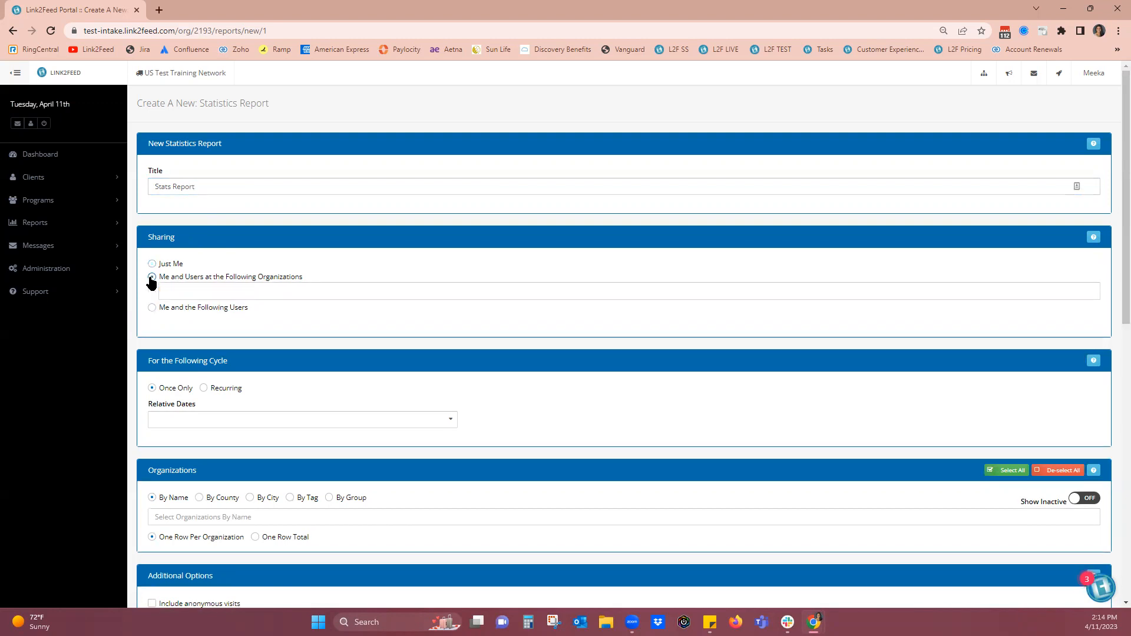
{"action": "left_click", "coordinate": [179, 290]}
{"action": "left_click", "coordinate": [189, 342]}
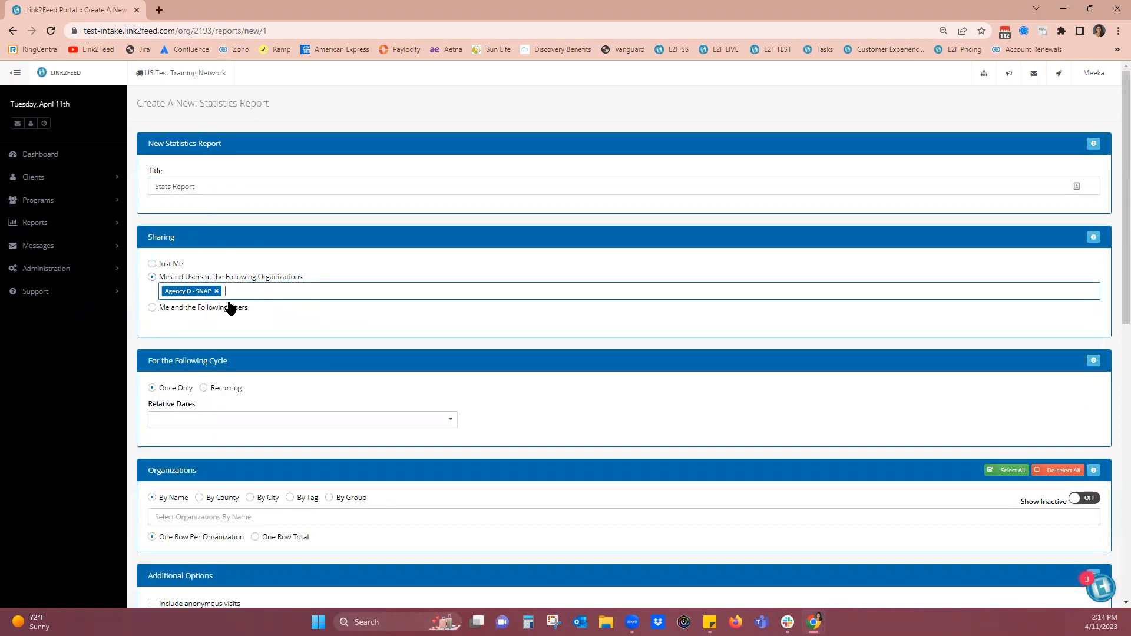
Step: Try sharing the report with Agency F - Bulk and Generic too, then instead with Agency Manager and another individual user, and clear the chosen users
{"action": "left_click", "coordinate": [245, 293]}
{"action": "left_click", "coordinate": [265, 359]}
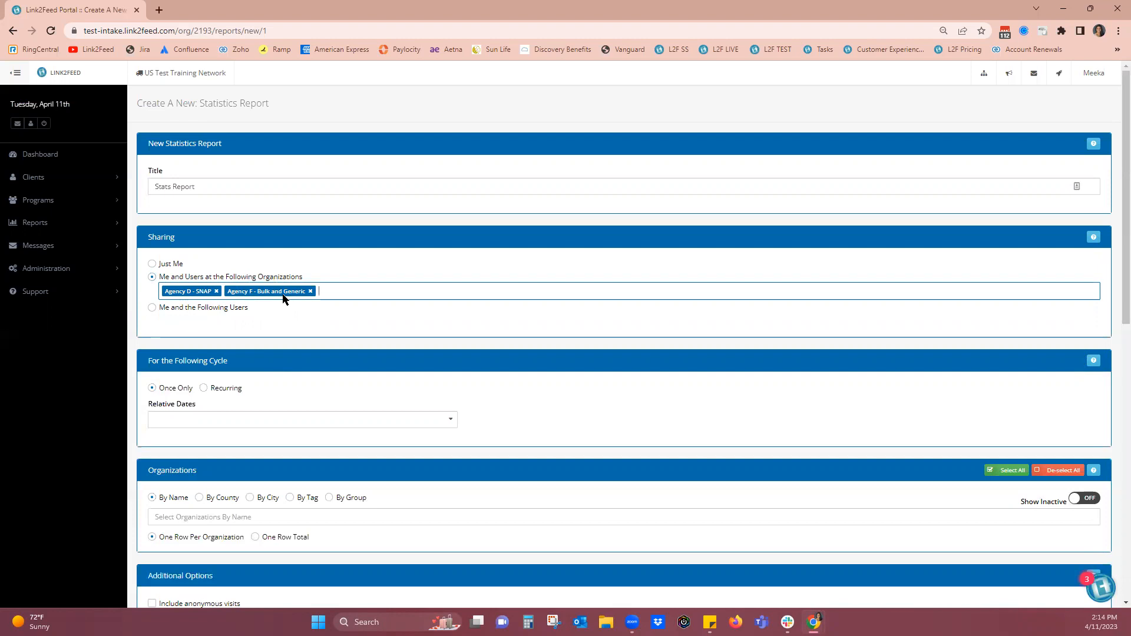
{"action": "left_click", "coordinate": [152, 309]}
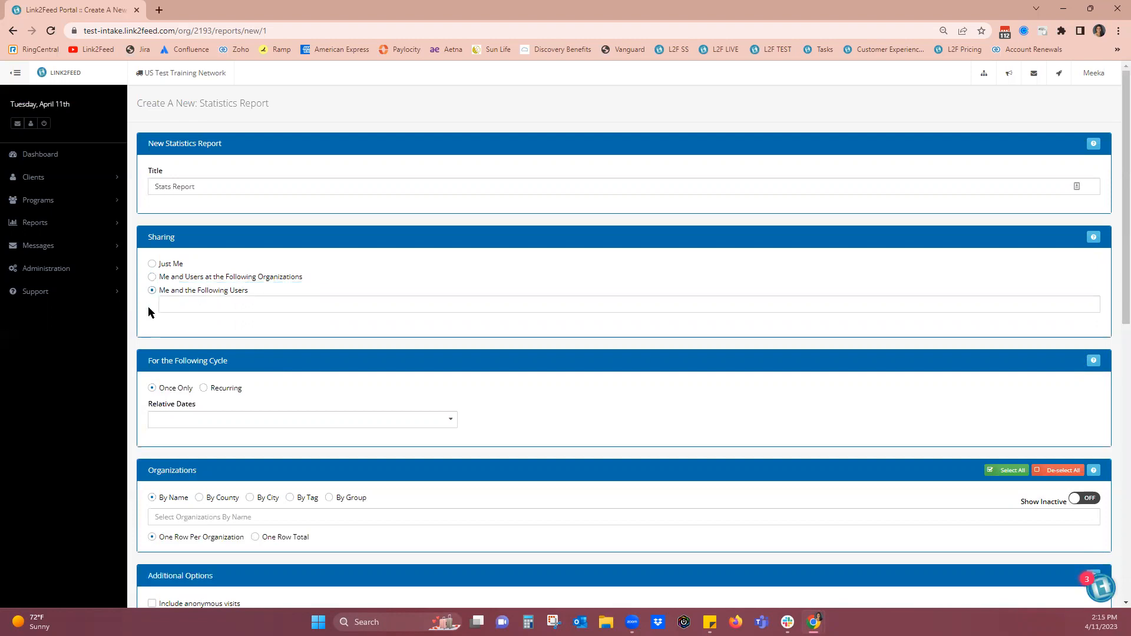
{"action": "left_click", "coordinate": [190, 304]}
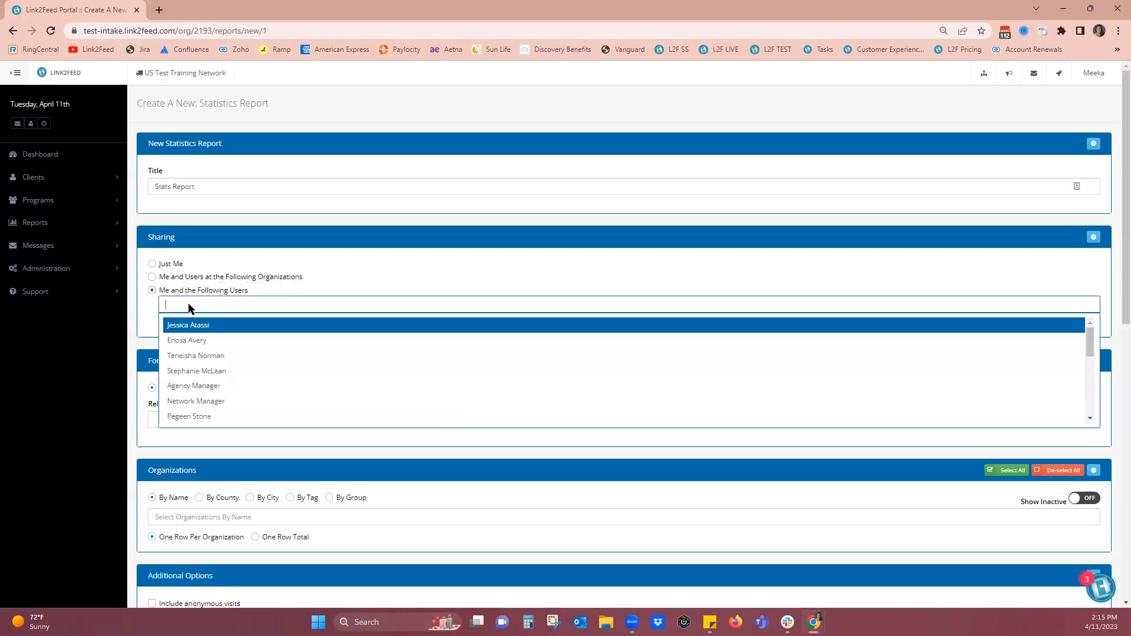
{"action": "left_click", "coordinate": [231, 386]}
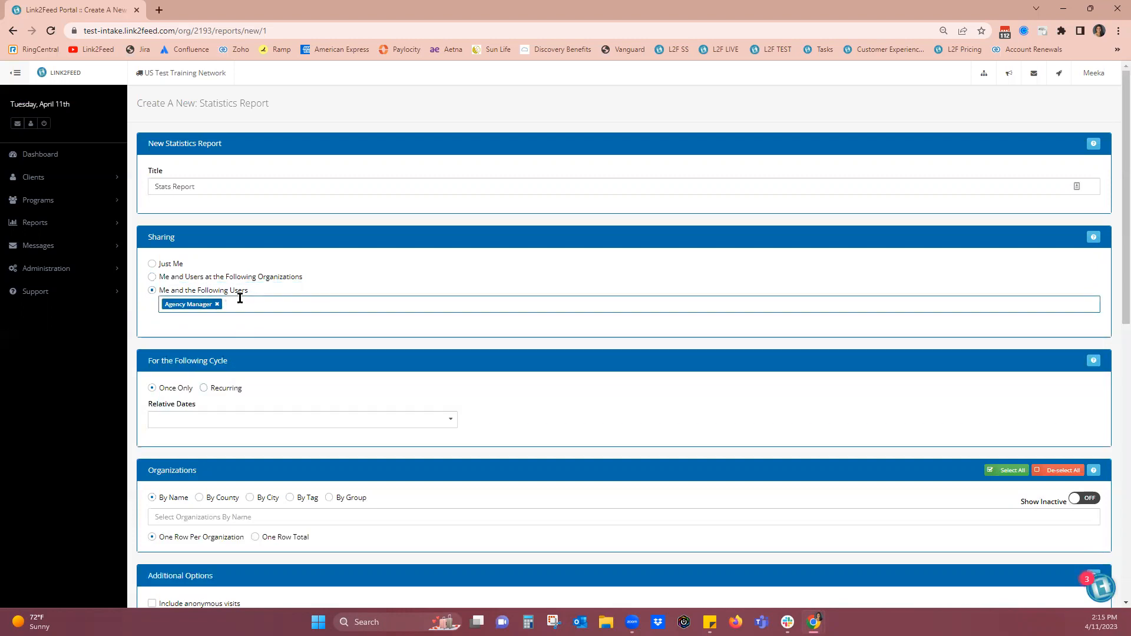
{"action": "left_click", "coordinate": [239, 305]}
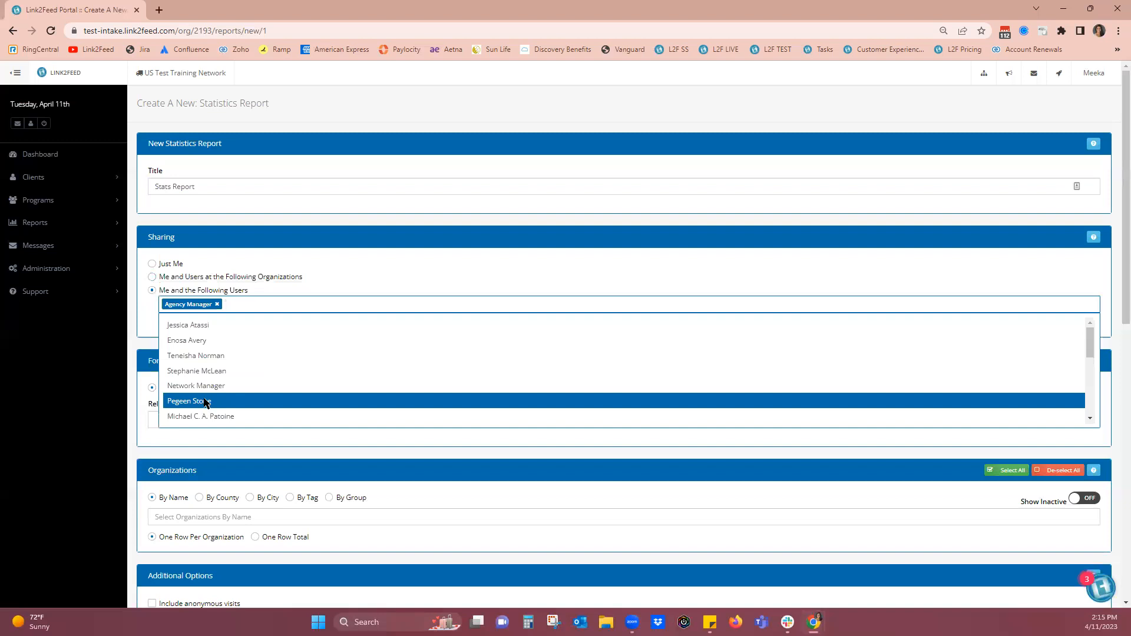
{"action": "left_click", "coordinate": [203, 401]}
{"action": "left_click", "coordinate": [271, 305]}
{"action": "left_click", "coordinate": [217, 304]}
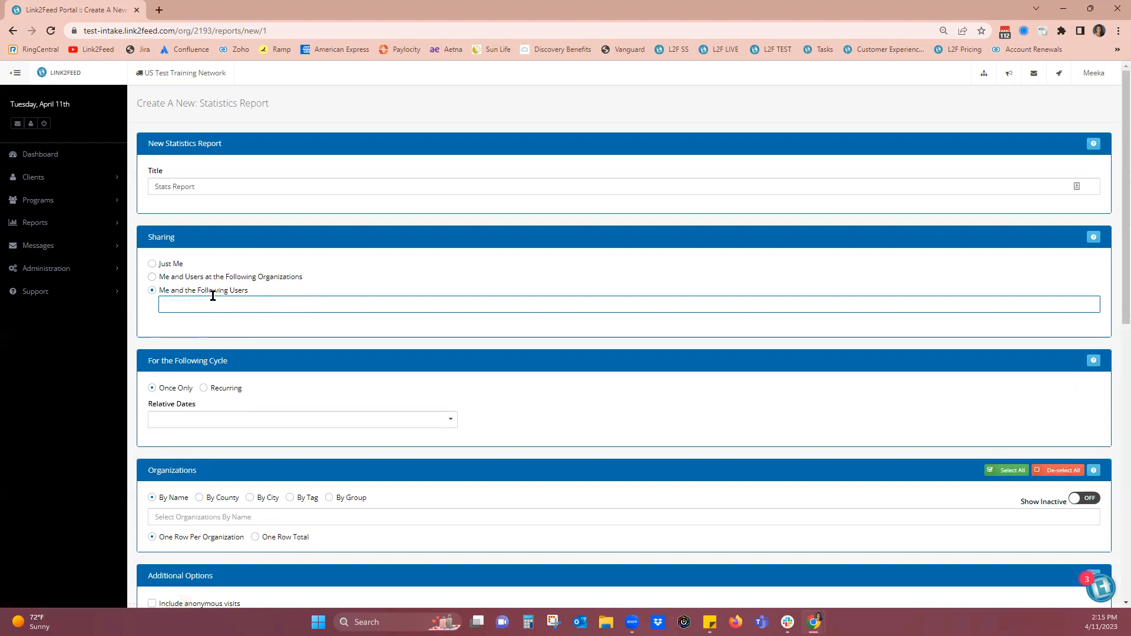
Step: Restrict the report's sharing to Just Me
{"action": "left_click", "coordinate": [60, 224]}
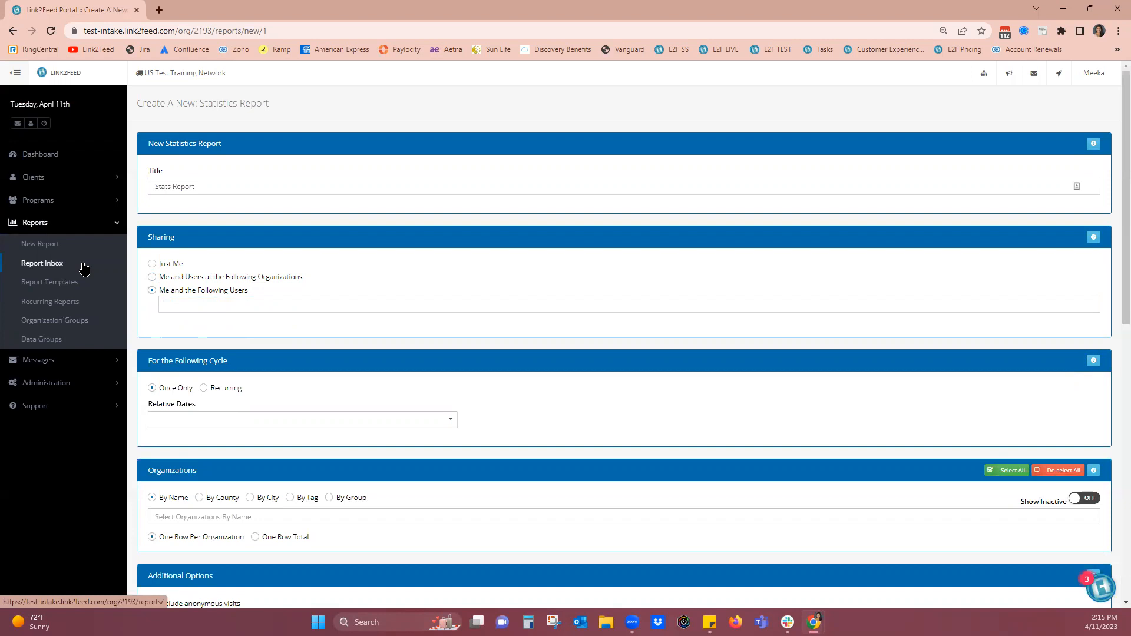
{"action": "left_click", "coordinate": [174, 265]}
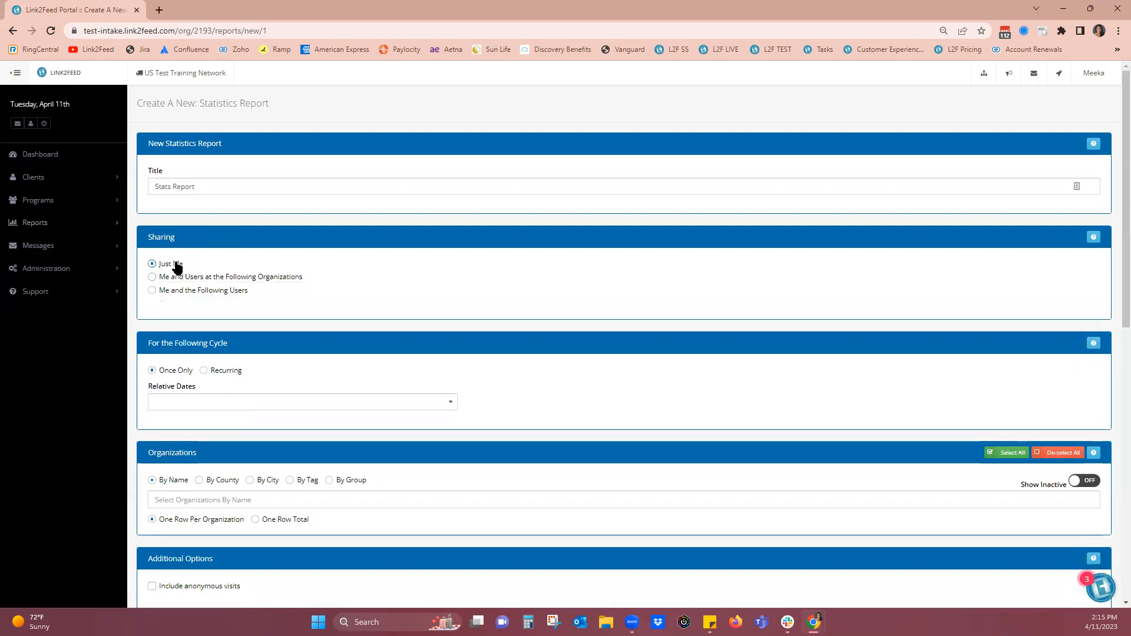
Step: Try a recurring cycle for the report, with Monthly recurrence and Yesterday as the relative dates
{"action": "scroll", "coordinate": [177, 267], "scroll_direction": "down", "scroll_amount": 1}
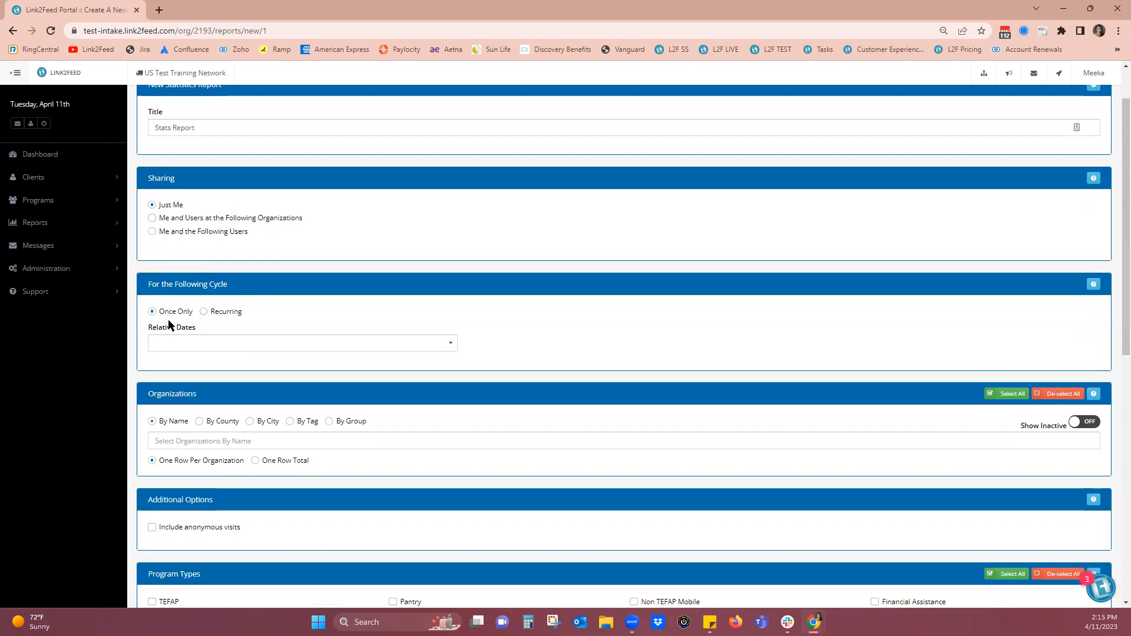
{"action": "left_click", "coordinate": [204, 311]}
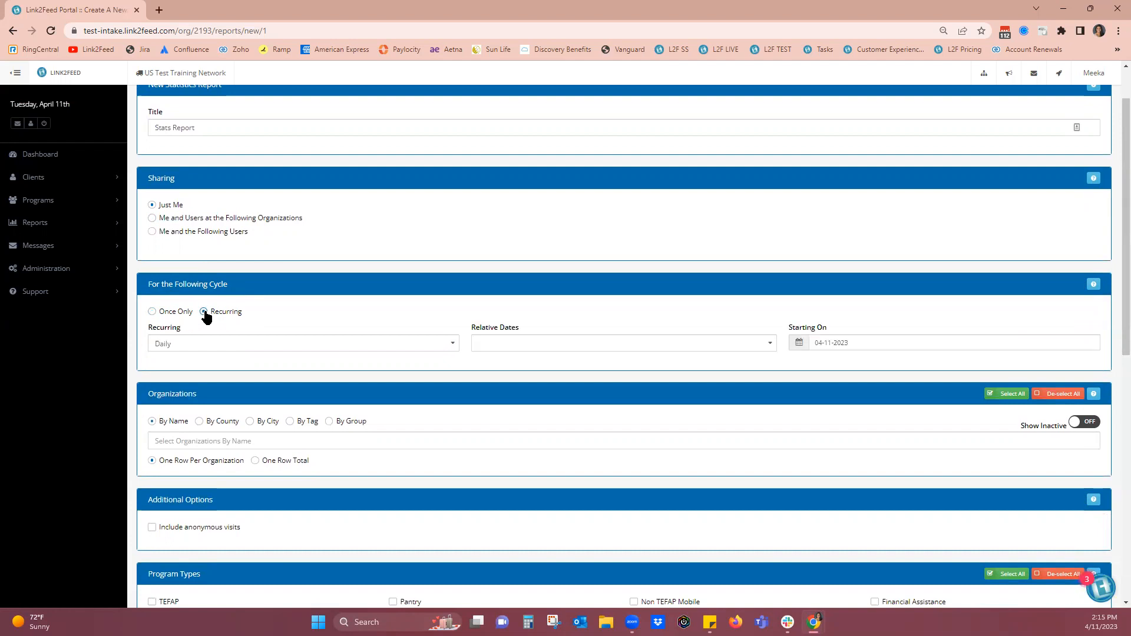
{"action": "left_click", "coordinate": [199, 344]}
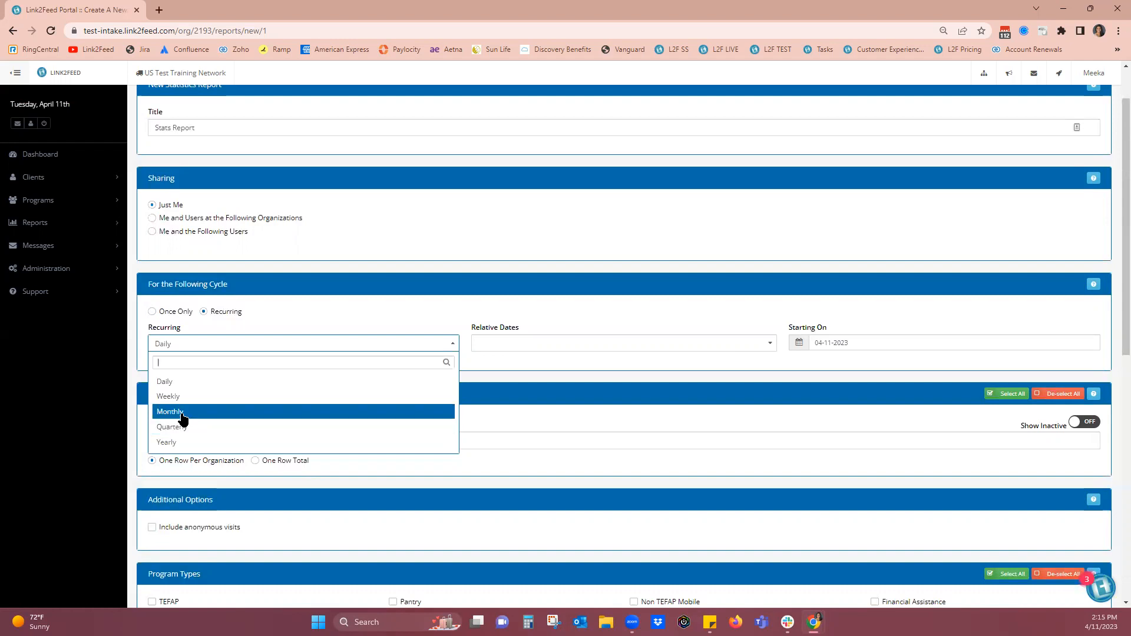
{"action": "left_click", "coordinate": [182, 412]}
{"action": "left_click", "coordinate": [540, 345]}
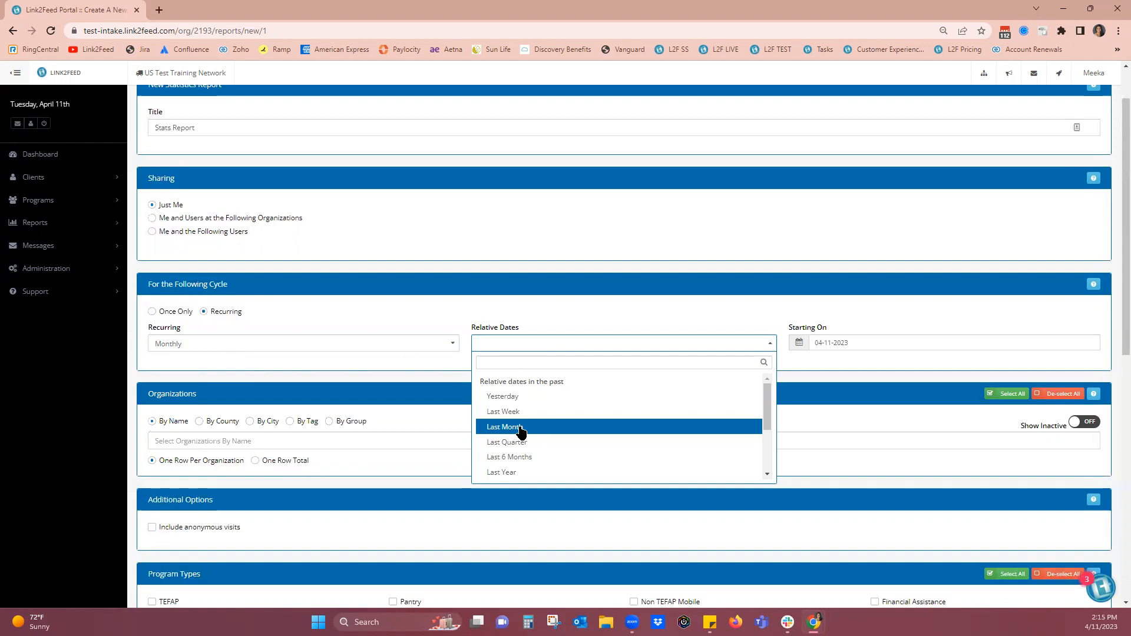
{"action": "left_click", "coordinate": [542, 403]}
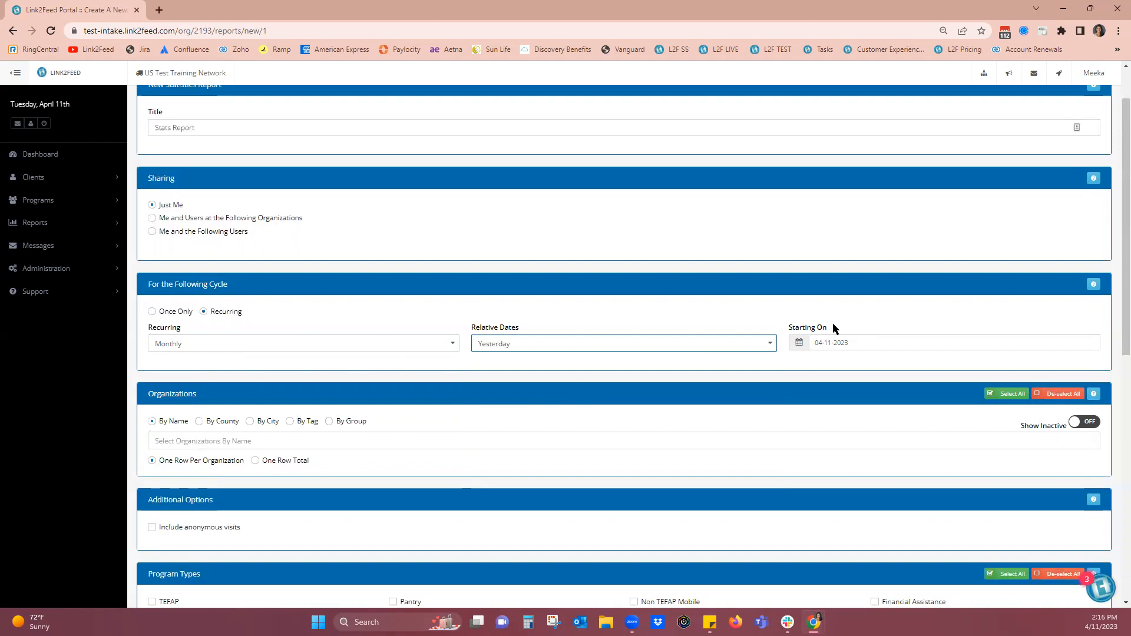
Step: Set the report cycle to Once Only with What I Choose as the relative dates
{"action": "left_click", "coordinate": [150, 312]}
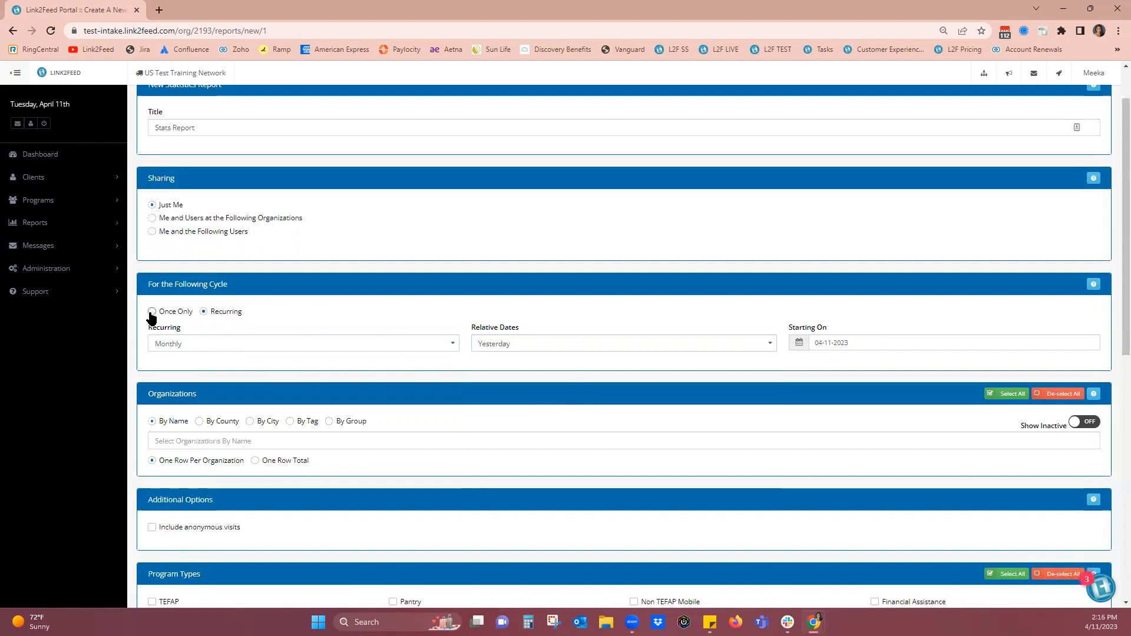
{"action": "left_click", "coordinate": [166, 344]}
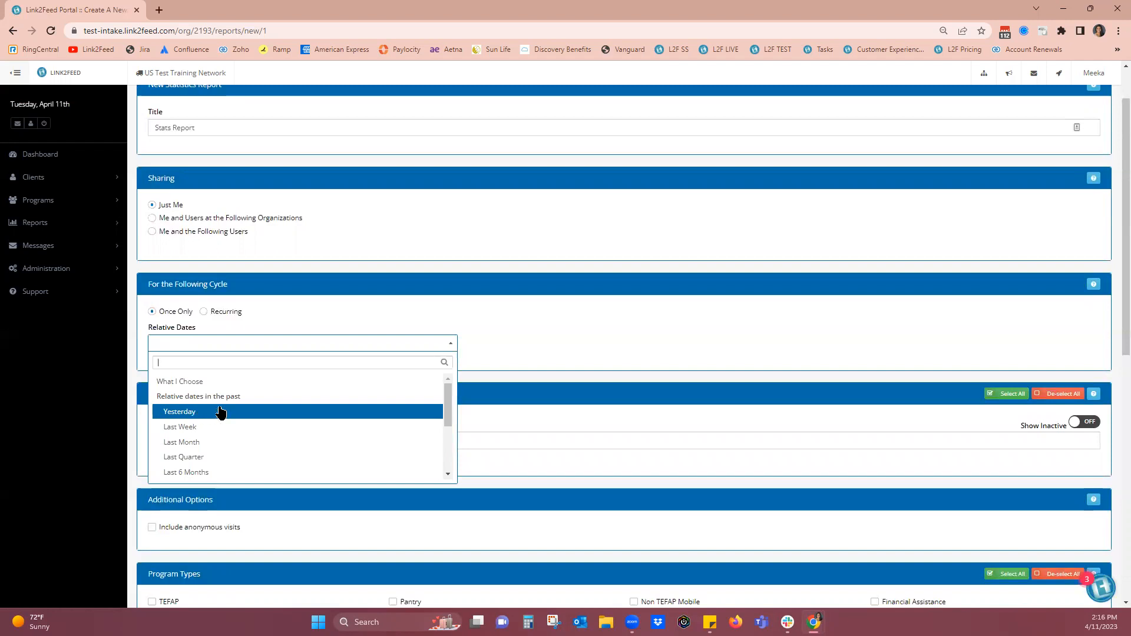
{"action": "left_click", "coordinate": [188, 382]}
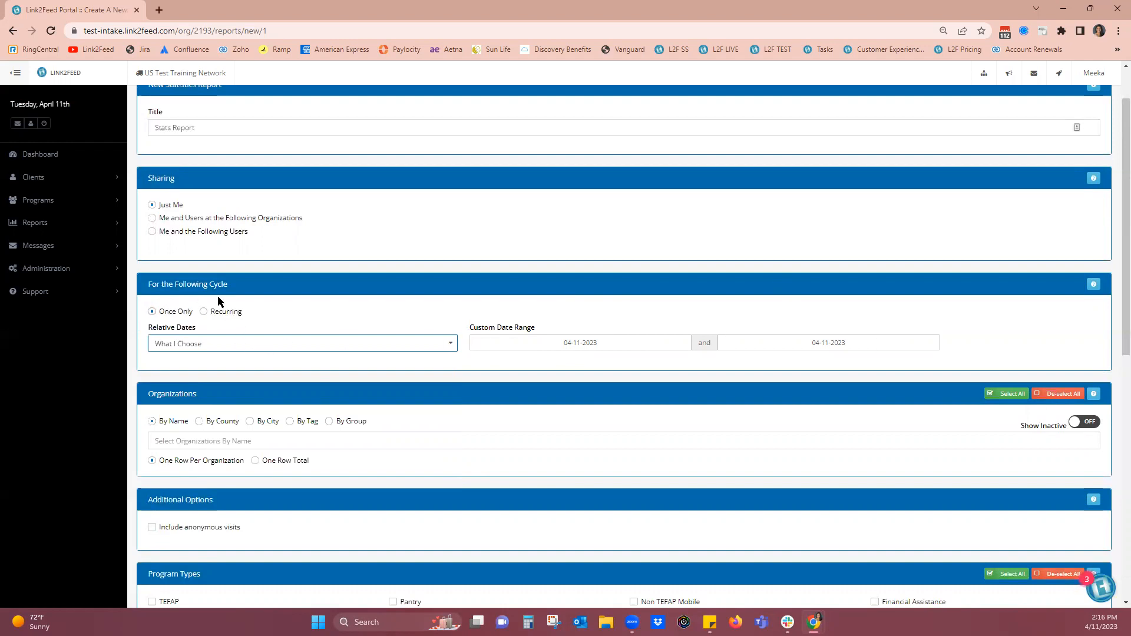
Step: Try choosing organizations By County, By City, By Tag and By Group, and return to By Name
{"action": "scroll", "coordinate": [273, 401], "scroll_direction": "down", "scroll_amount": 1}
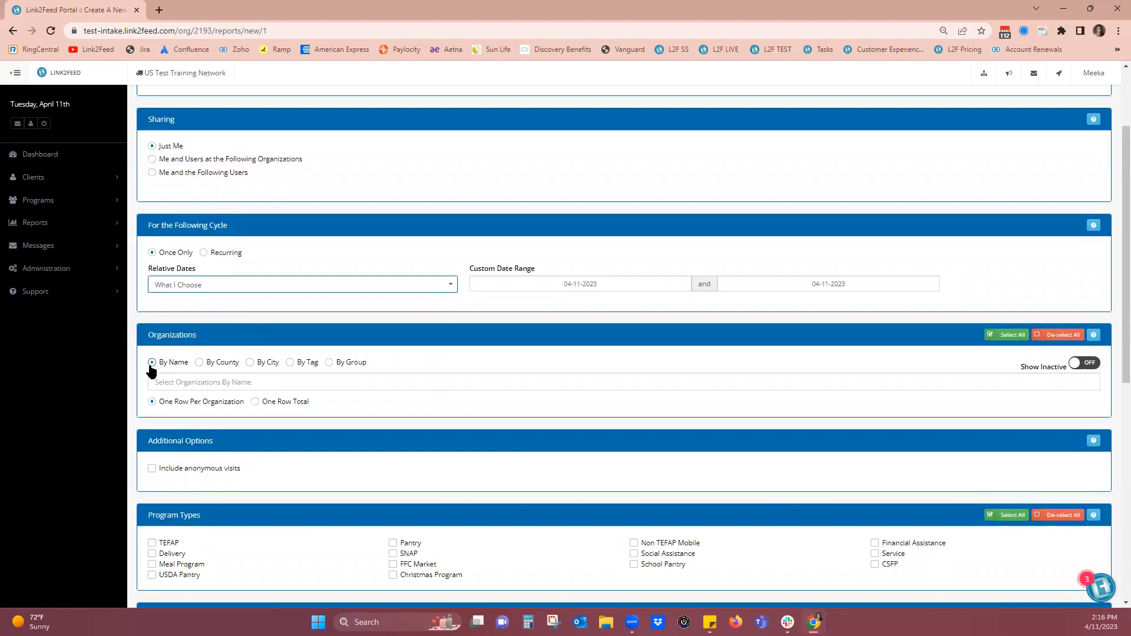
{"action": "left_click", "coordinate": [201, 365]}
{"action": "left_click", "coordinate": [251, 364]}
{"action": "left_click", "coordinate": [289, 363]}
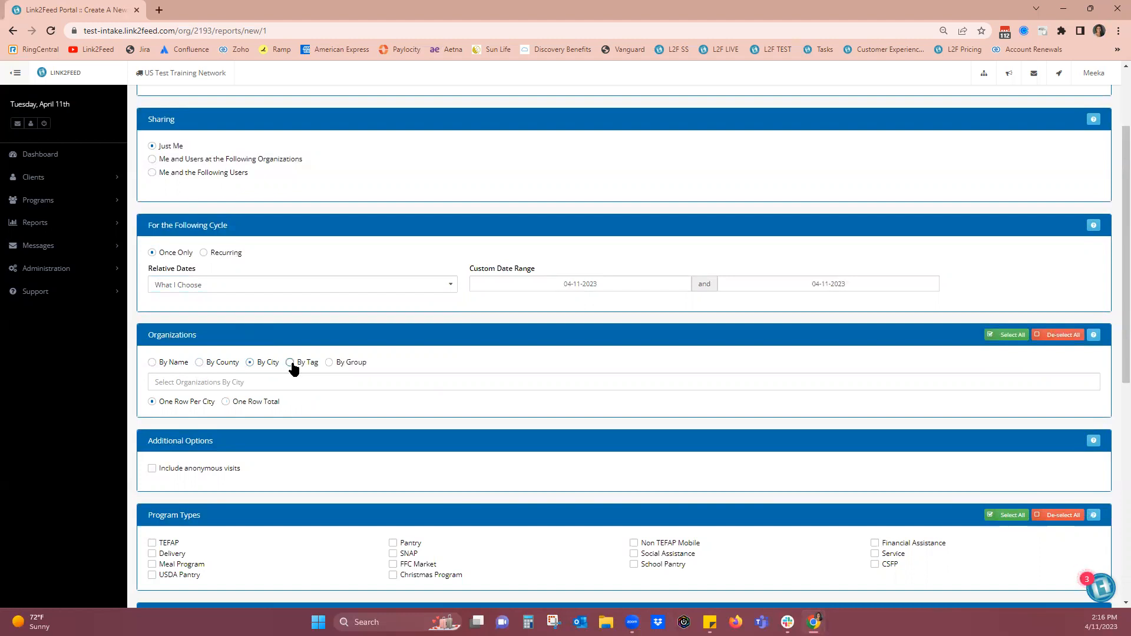
{"action": "left_click", "coordinate": [35, 227]}
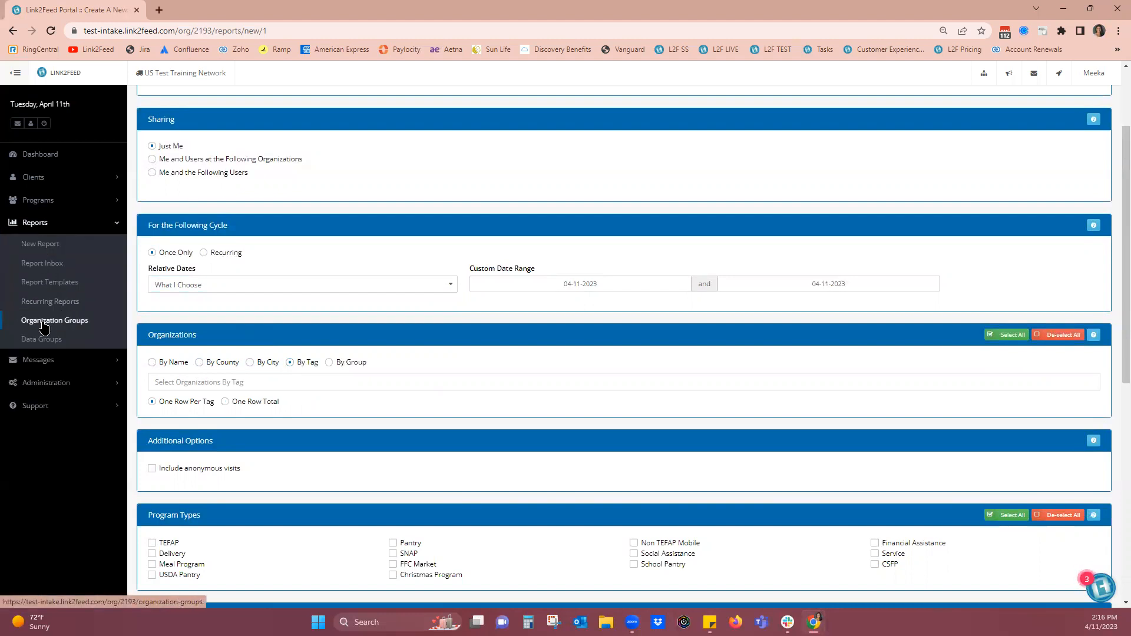
{"action": "left_click", "coordinate": [348, 364]}
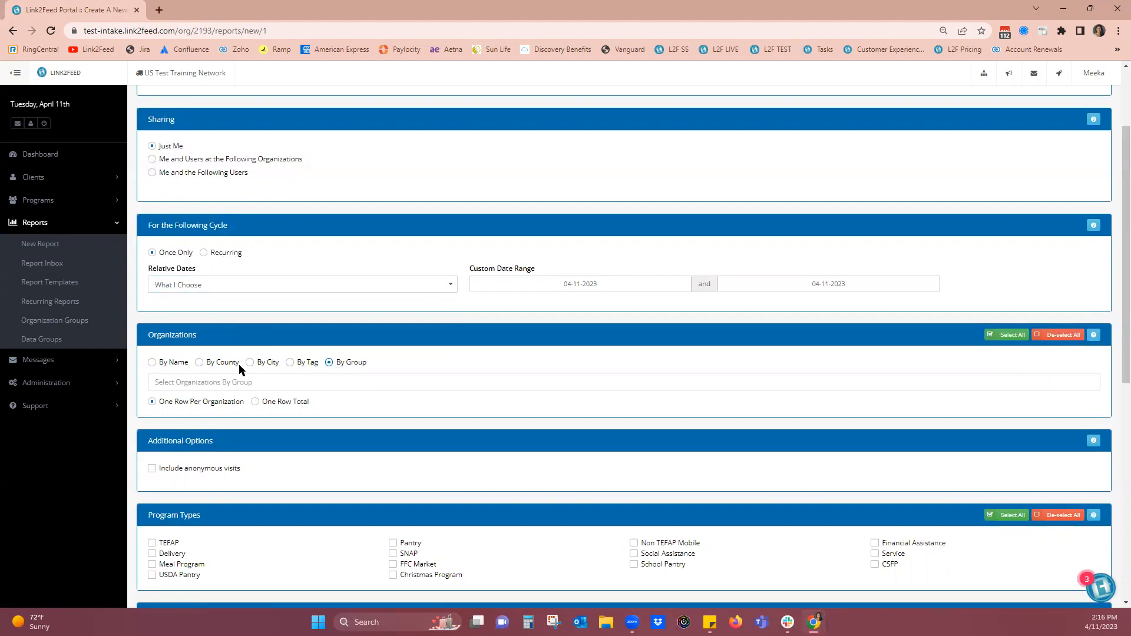
{"action": "left_click", "coordinate": [153, 363]}
Step: Include inactive organizations in the list and select all organizations for the report
{"action": "left_click", "coordinate": [1085, 363]}
{"action": "left_click", "coordinate": [1012, 336]}
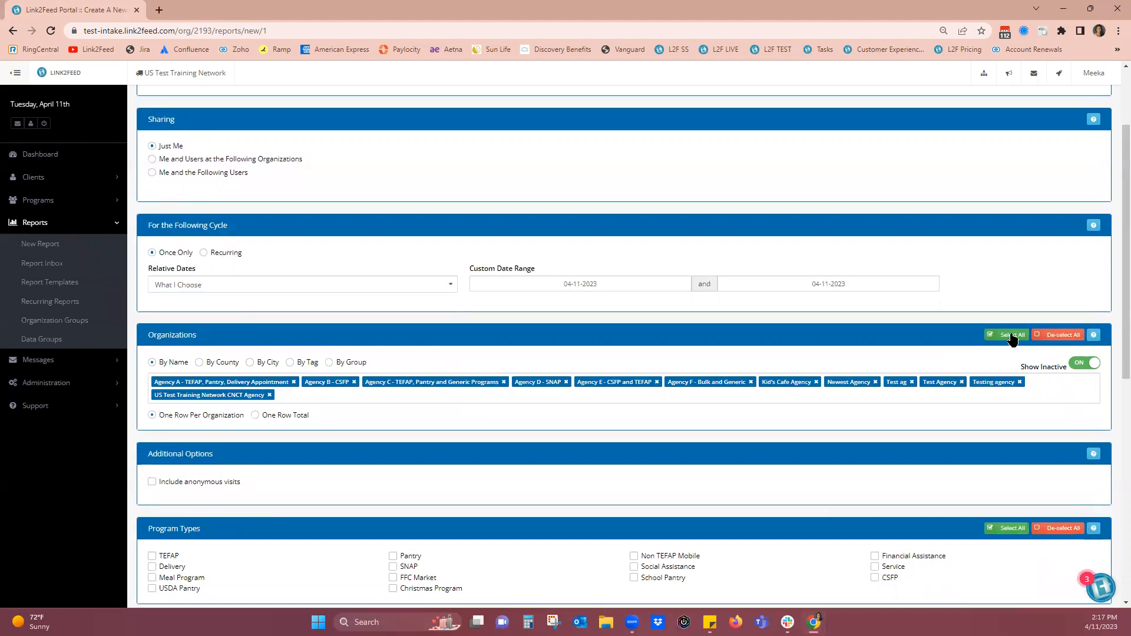
{"action": "left_click", "coordinate": [1055, 341]}
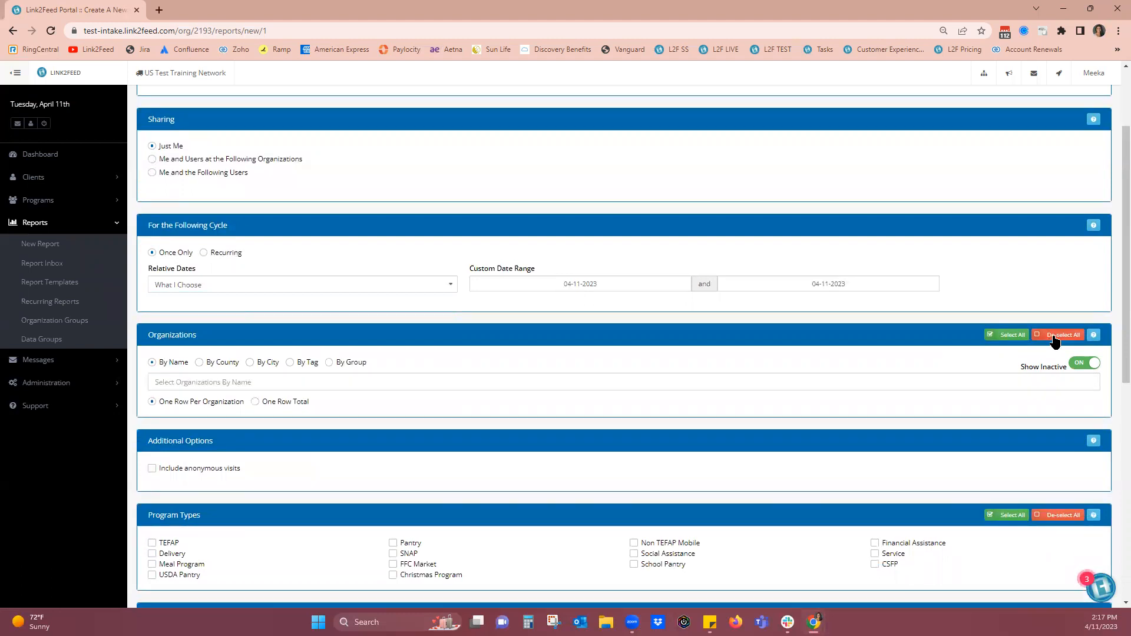
{"action": "left_click", "coordinate": [1008, 340]}
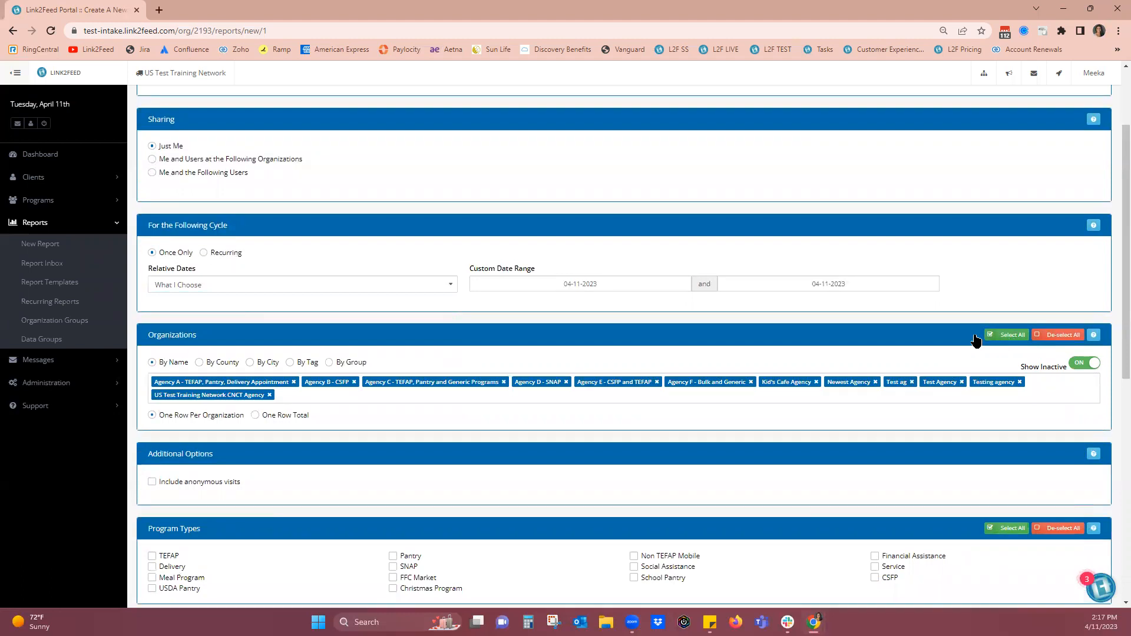
Step: Remove Agency D - SNAP from the report's selected organizations and add it back
{"action": "left_click", "coordinate": [567, 383]}
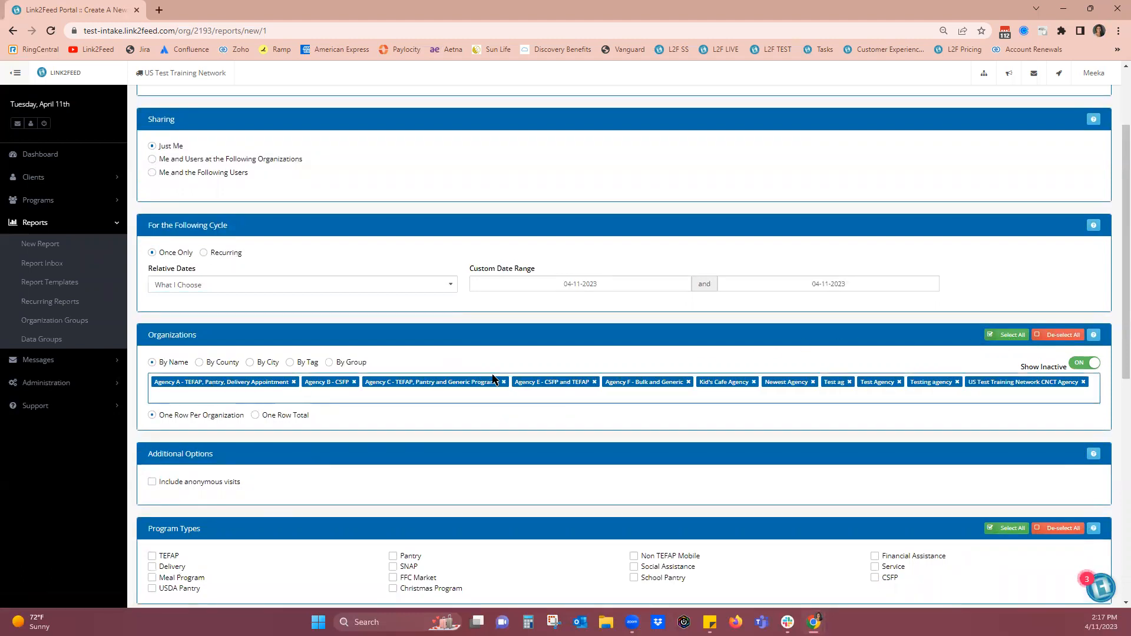
{"action": "left_click", "coordinate": [237, 396]}
{"action": "type", "text": "D"}
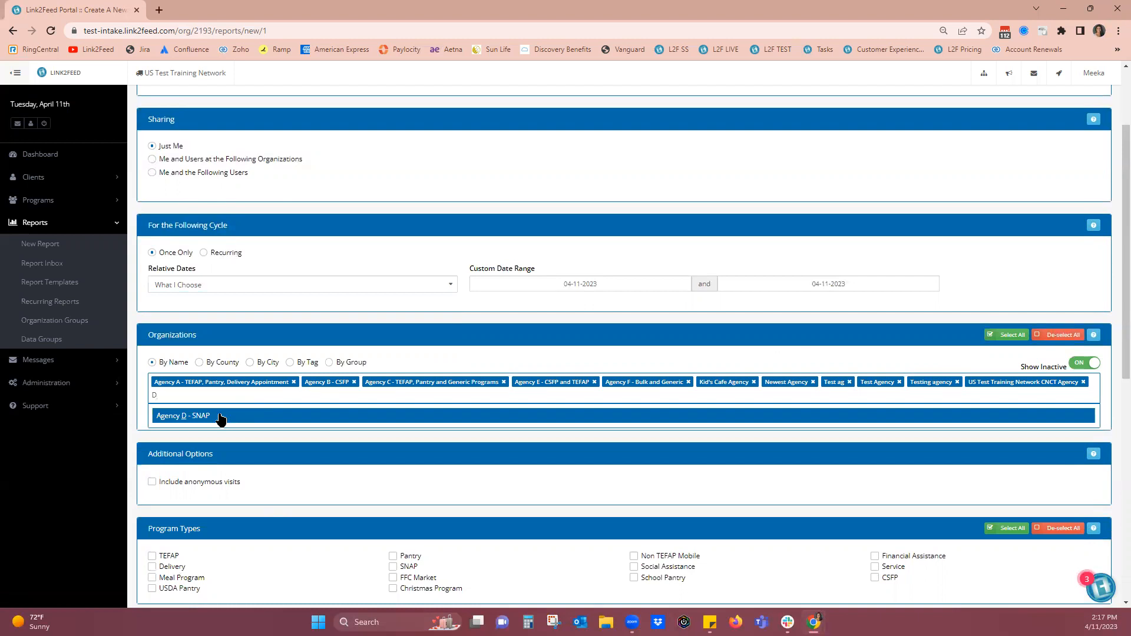
{"action": "left_click", "coordinate": [221, 417]}
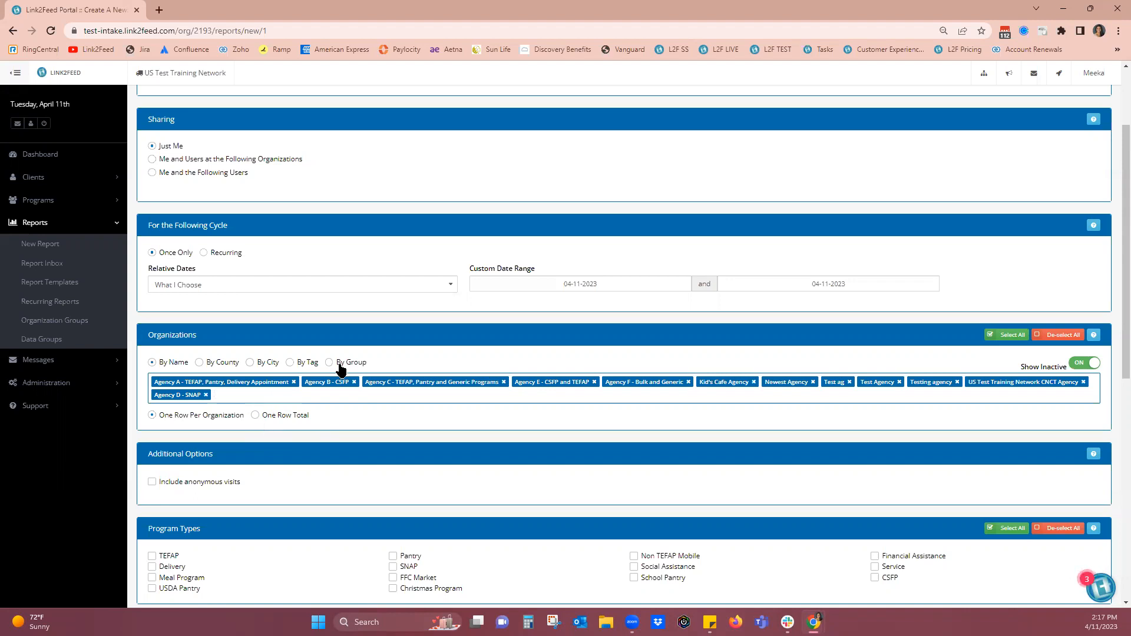
Step: Select all program types, including TEFAP, for the report
{"action": "scroll", "coordinate": [340, 366], "scroll_direction": "down", "scroll_amount": 2}
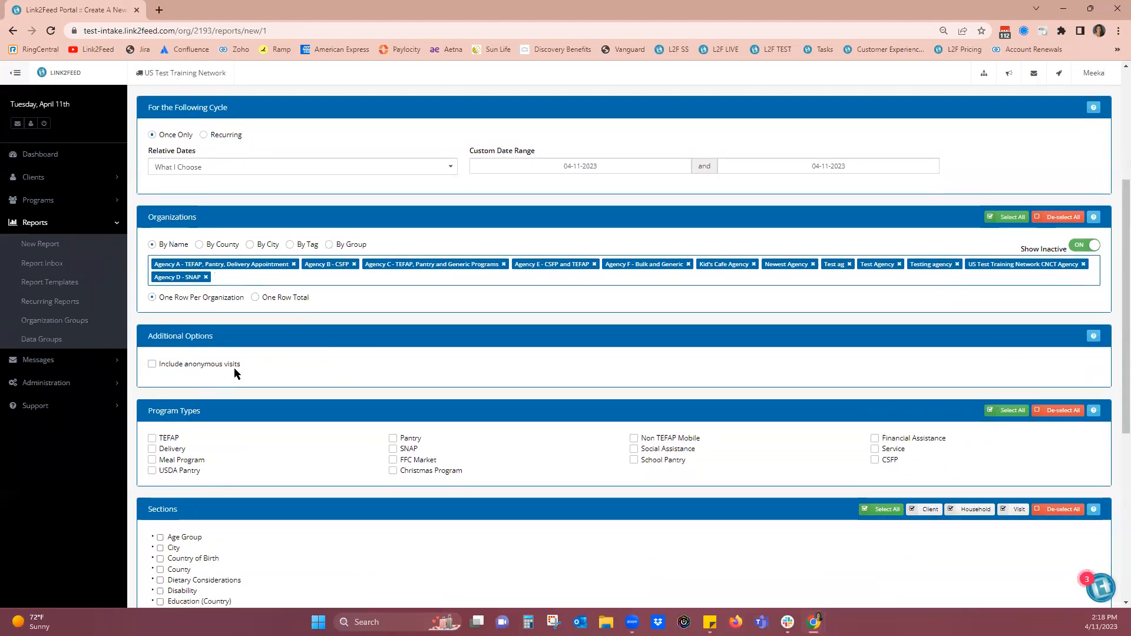
{"action": "scroll", "coordinate": [234, 368], "scroll_direction": "down", "scroll_amount": 1}
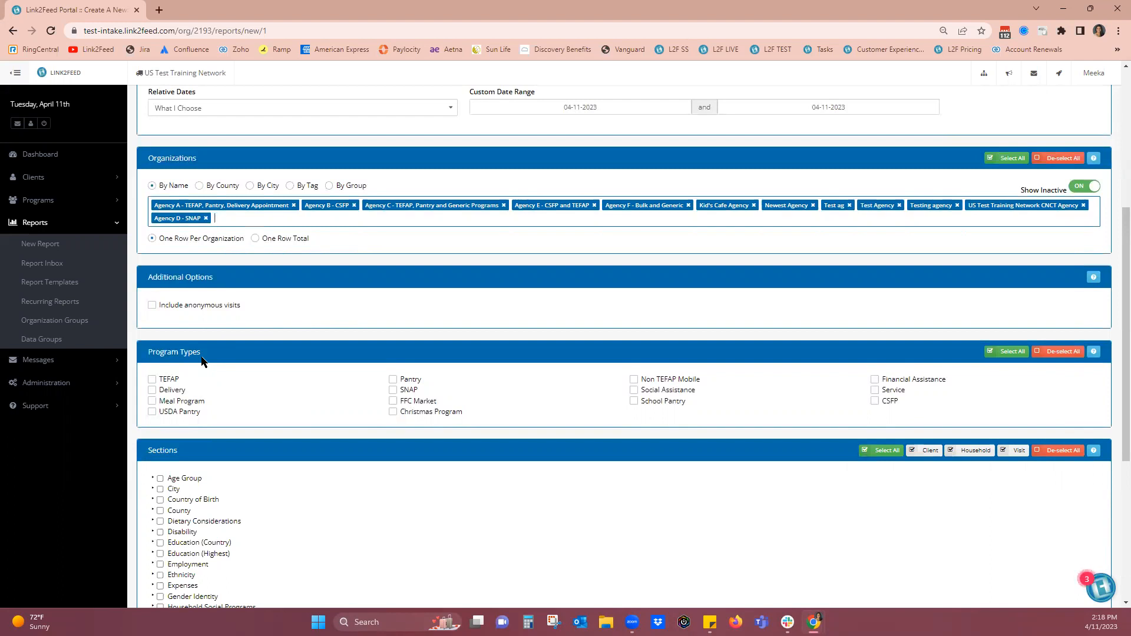
{"action": "left_click", "coordinate": [171, 380]}
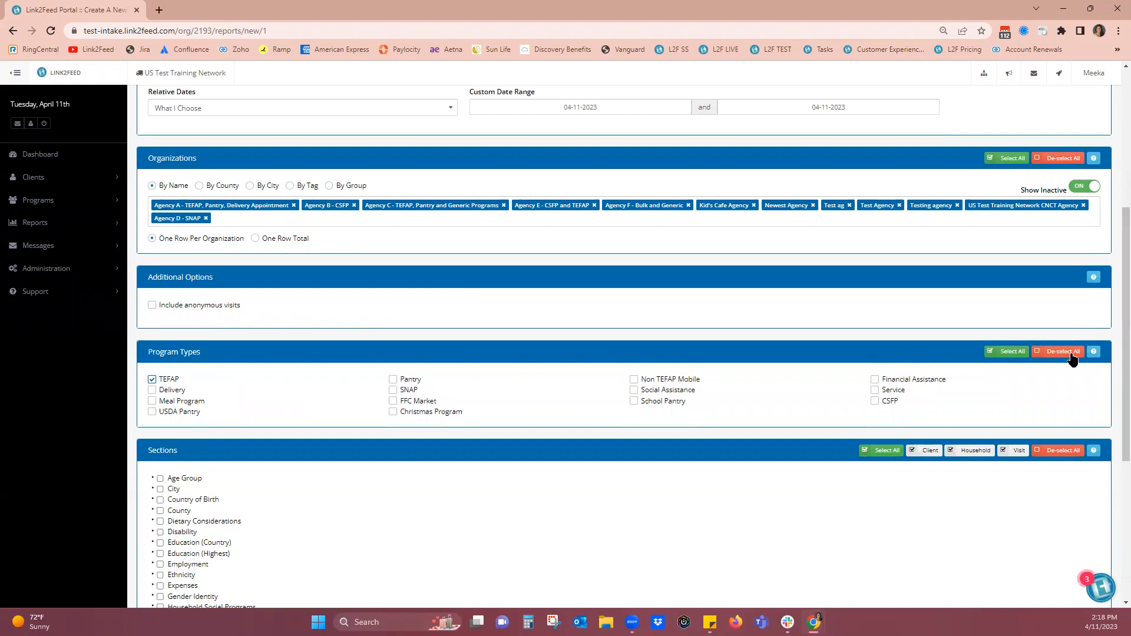
{"action": "left_click", "coordinate": [1006, 354]}
Step: Include the sections Age Group: Individuals (Duplicated) and Ethnicity: Partner (Duplicated) in the report
{"action": "scroll", "coordinate": [486, 386], "scroll_direction": "down", "scroll_amount": 5}
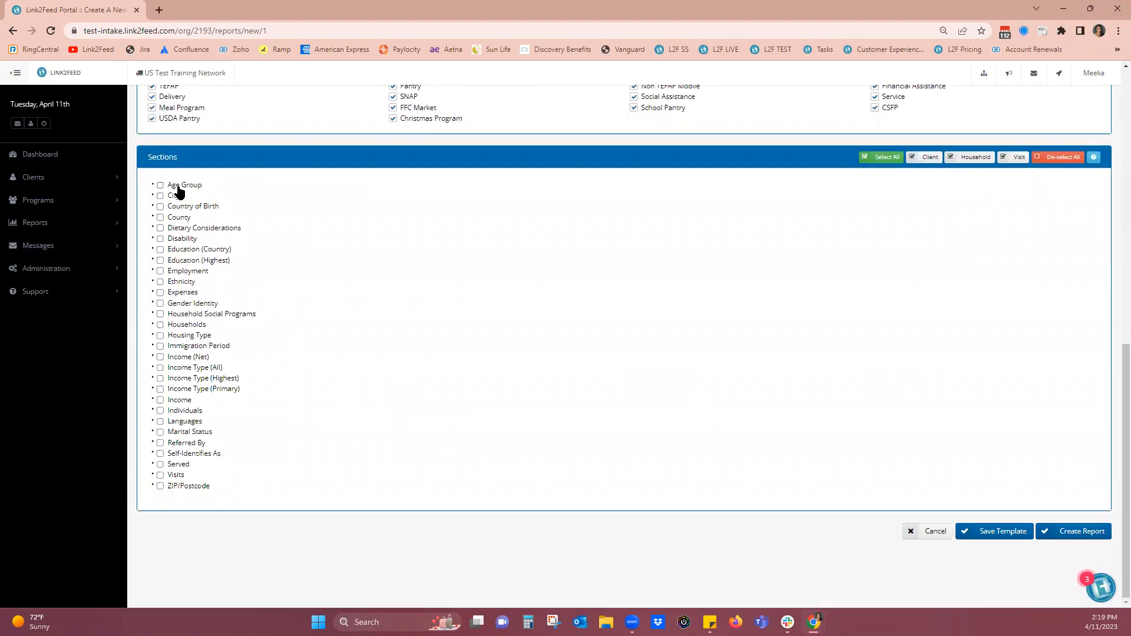
{"action": "left_click", "coordinate": [152, 185]}
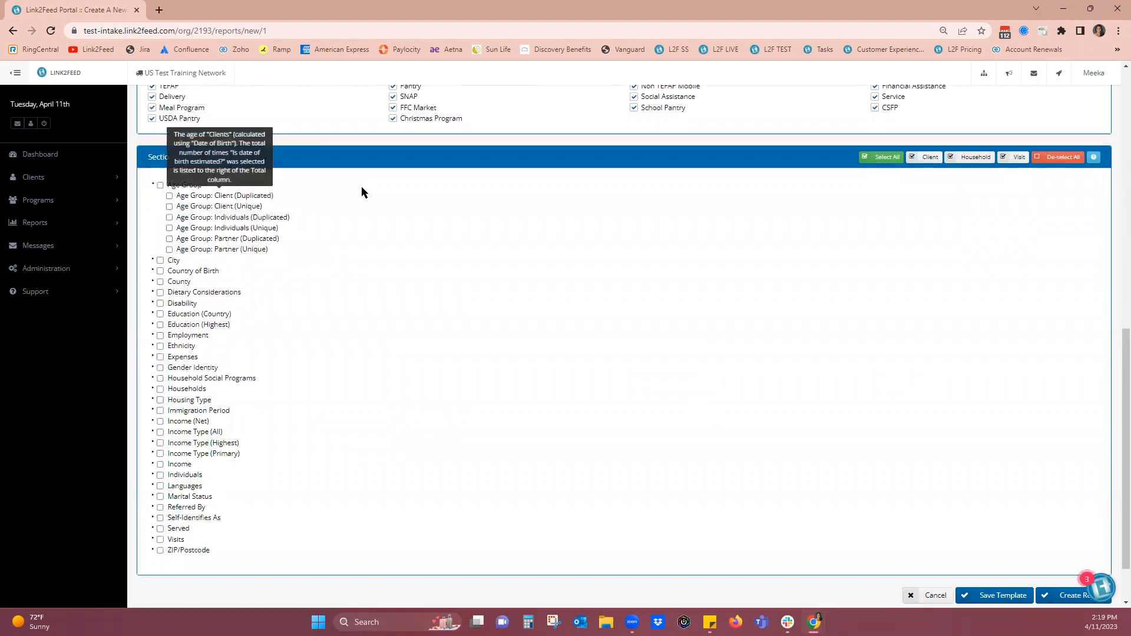
{"action": "left_click", "coordinate": [169, 218]}
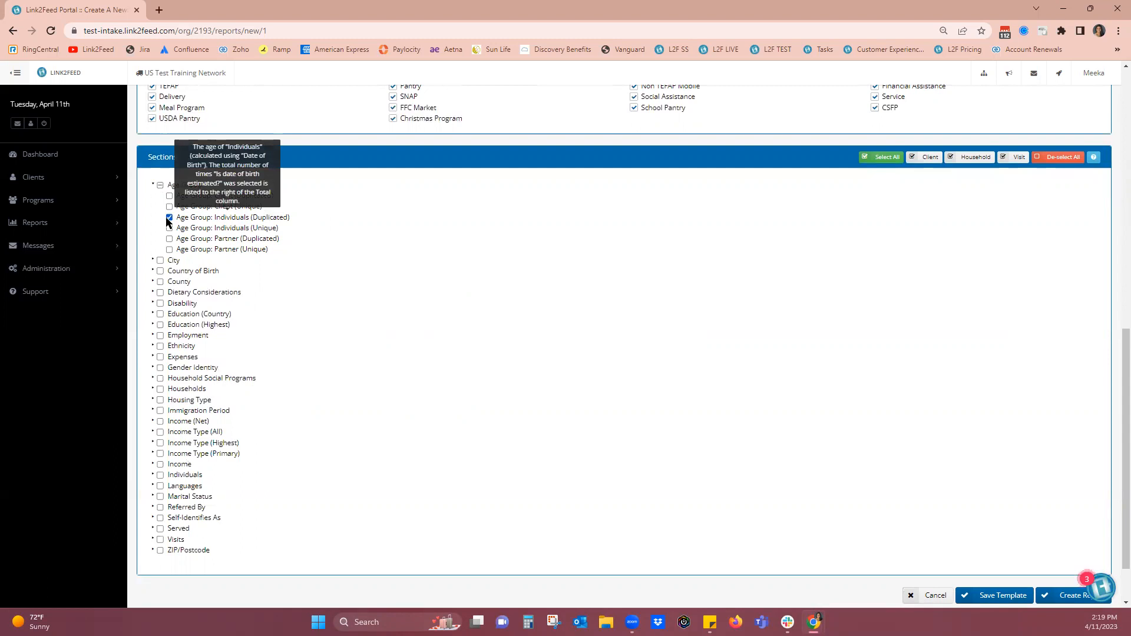
{"action": "left_click", "coordinate": [154, 347]}
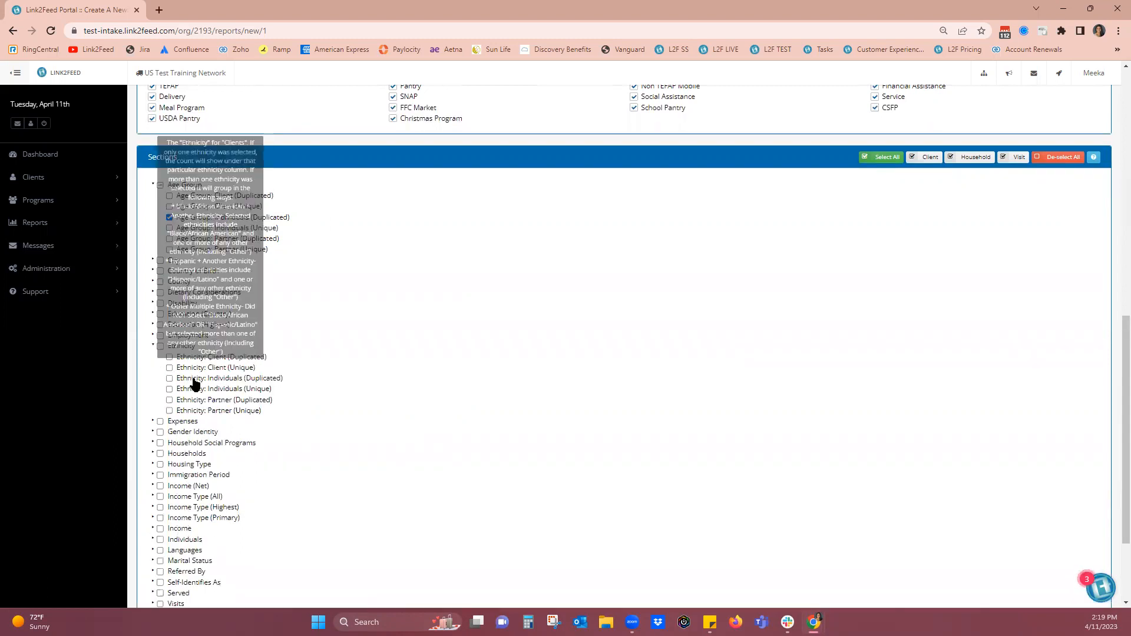
{"action": "left_click", "coordinate": [169, 400]}
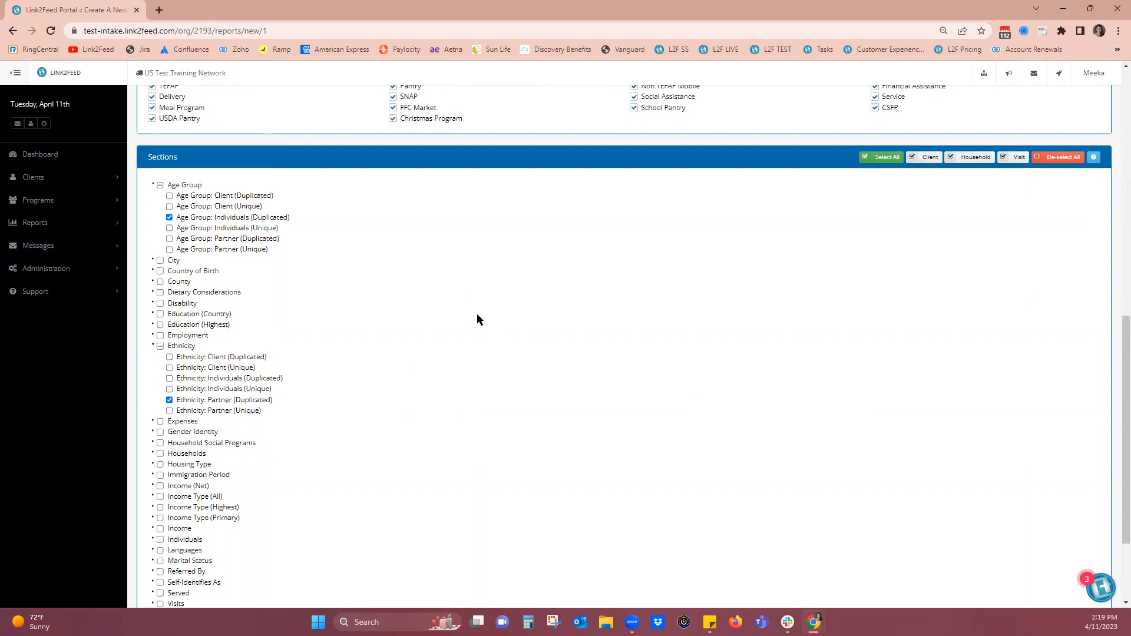
{"action": "scroll", "coordinate": [477, 318], "scroll_direction": "down", "scroll_amount": 1}
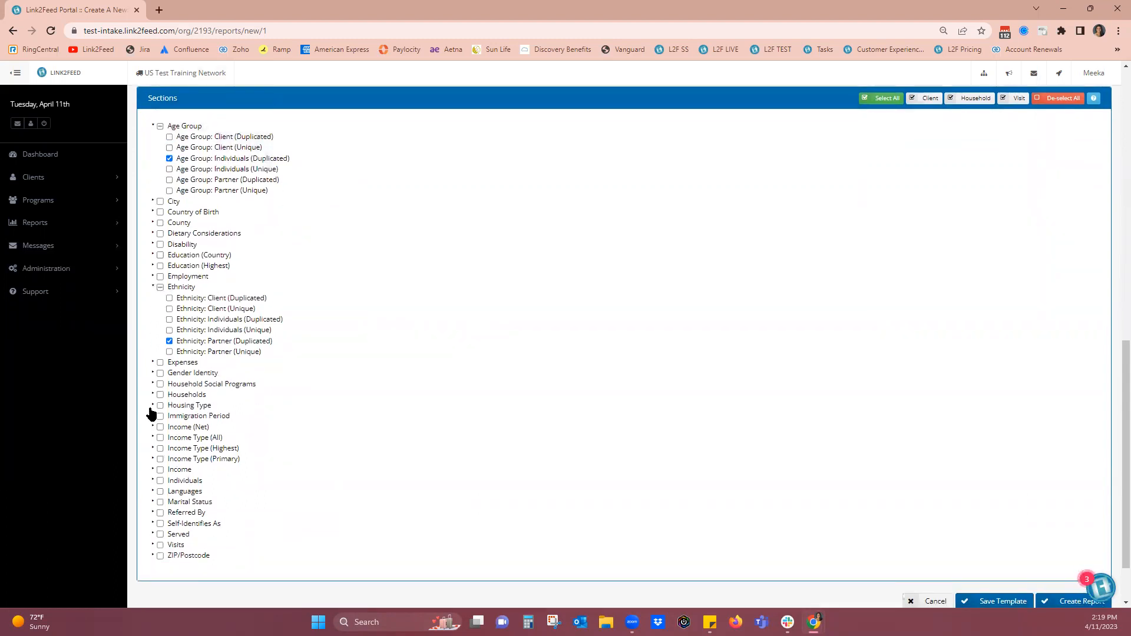
Step: Select every available section for the report and review the fully expanded list of sections
{"action": "left_click", "coordinate": [883, 99]}
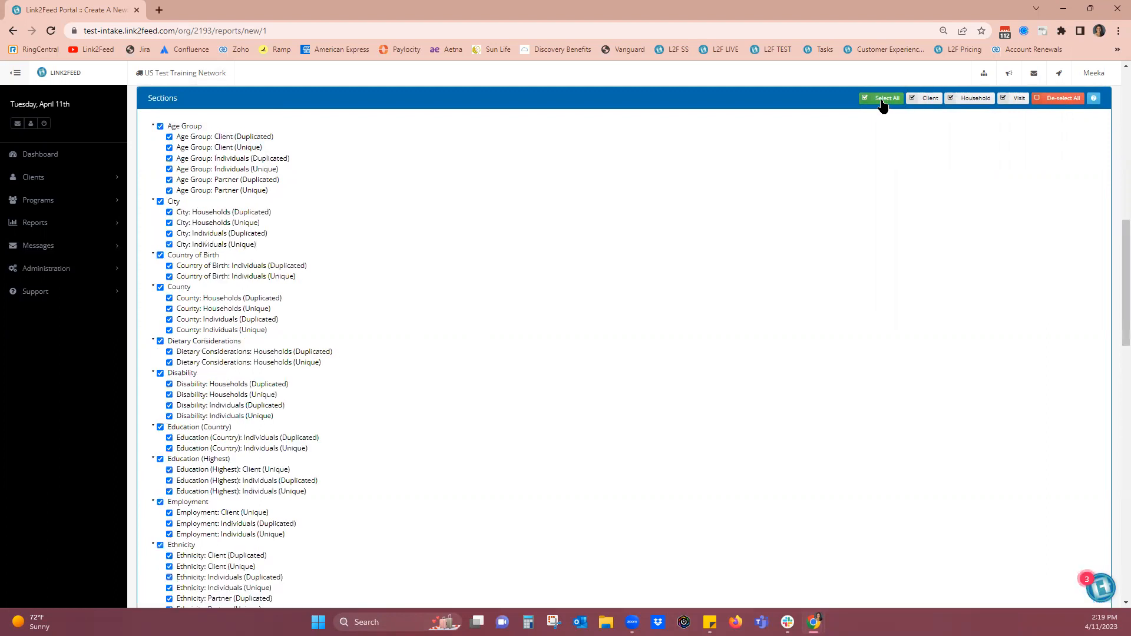
{"action": "scroll", "coordinate": [545, 224], "scroll_direction": "down", "scroll_amount": 4}
{"action": "scroll", "coordinate": [545, 228], "scroll_direction": "down", "scroll_amount": 4}
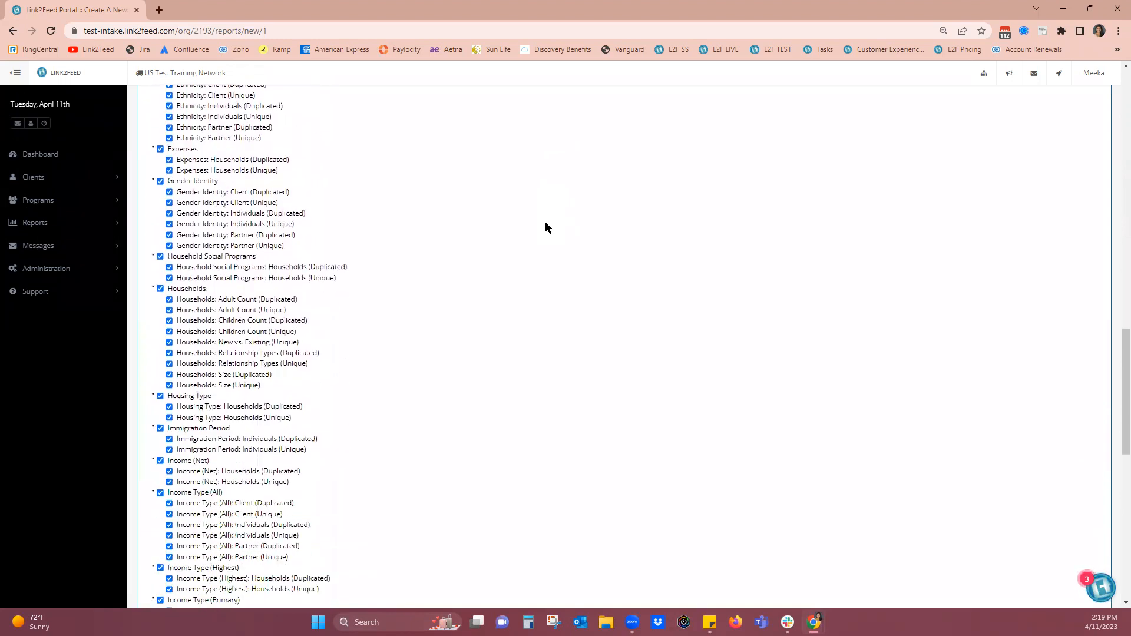
{"action": "scroll", "coordinate": [545, 223], "scroll_direction": "down", "scroll_amount": 9}
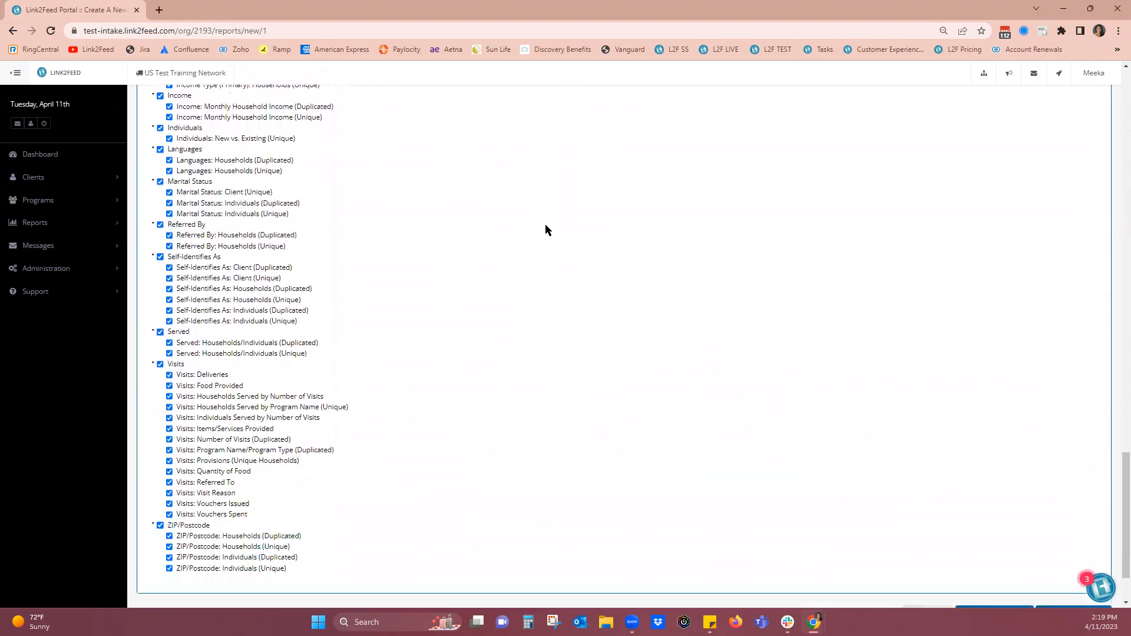
{"action": "scroll", "coordinate": [545, 230], "scroll_direction": "down", "scroll_amount": 1}
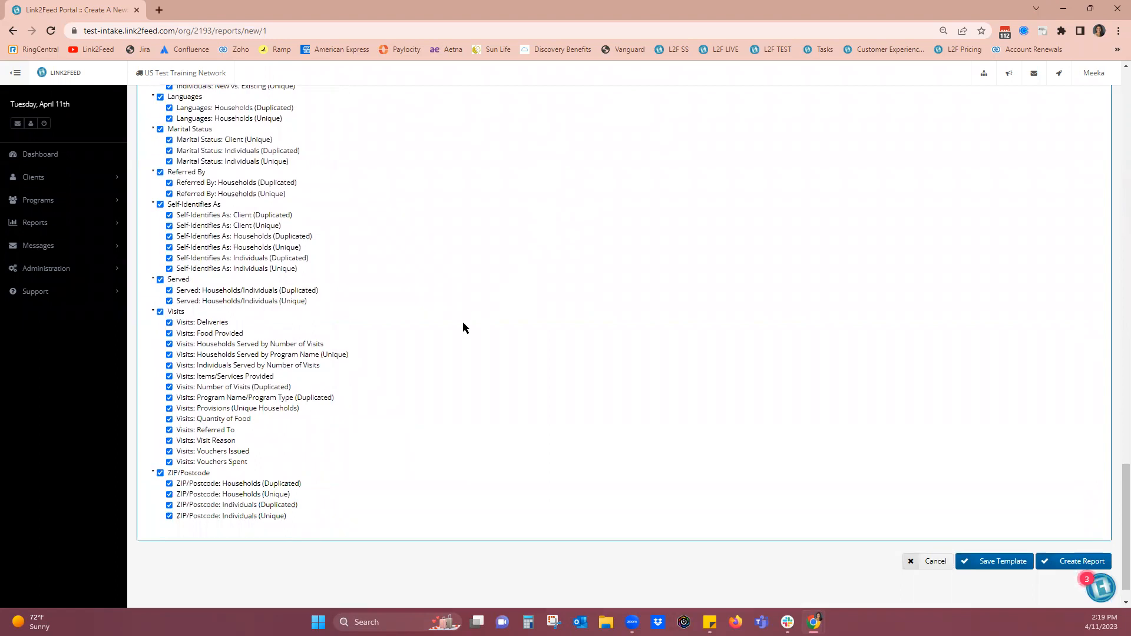
{"action": "scroll", "coordinate": [462, 324], "scroll_direction": "up", "scroll_amount": 4}
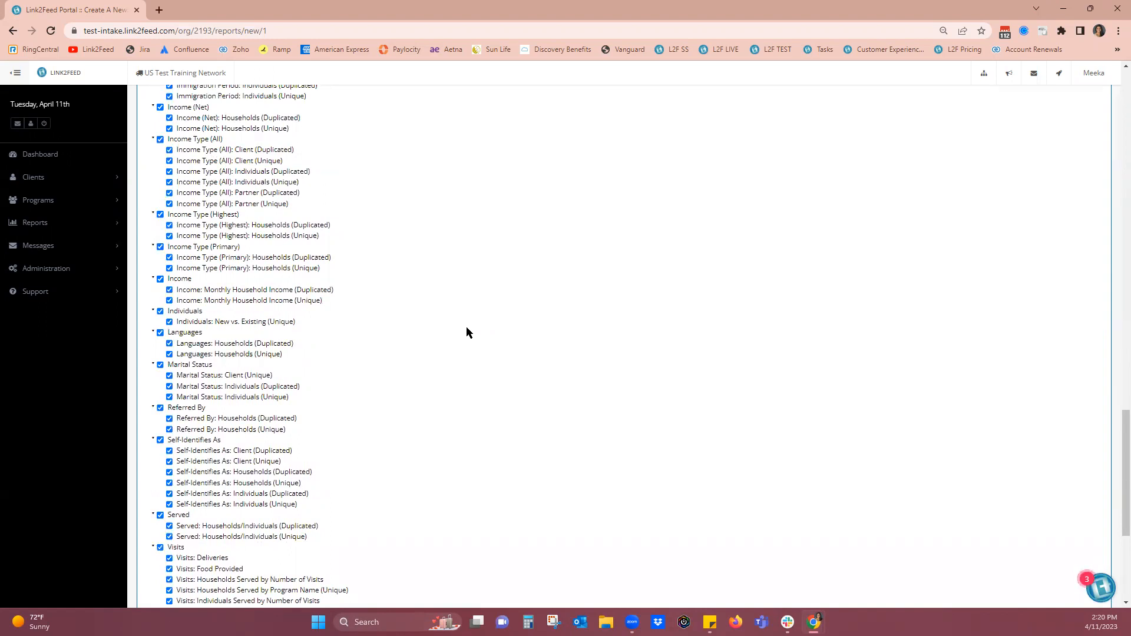
{"action": "scroll", "coordinate": [471, 327], "scroll_direction": "up", "scroll_amount": 15}
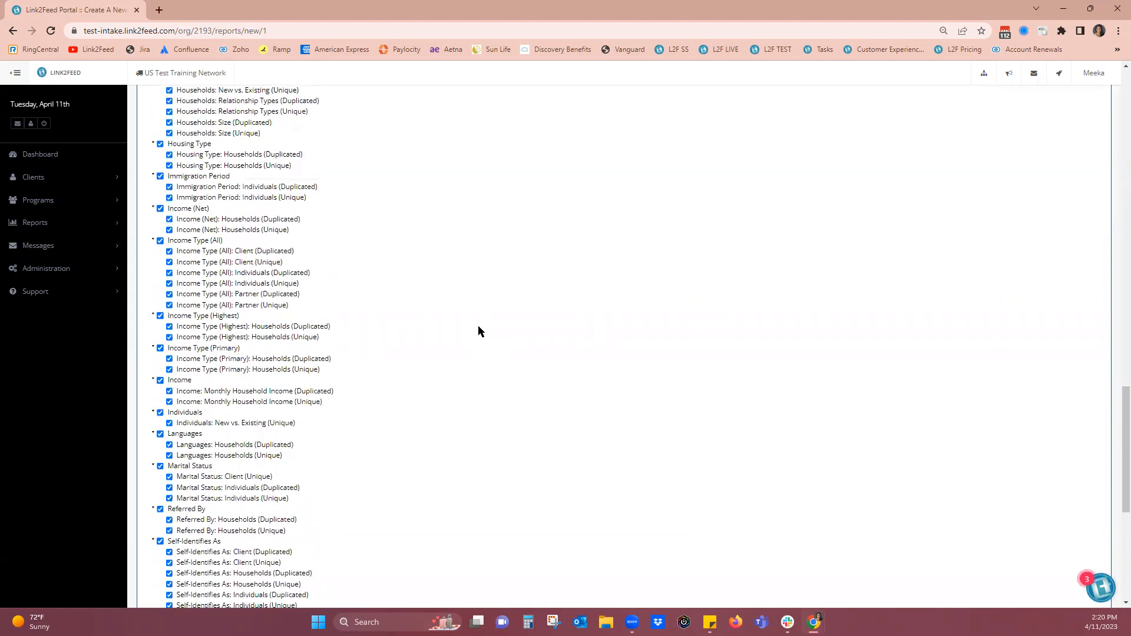
{"action": "scroll", "coordinate": [494, 331], "scroll_direction": "up", "scroll_amount": 6}
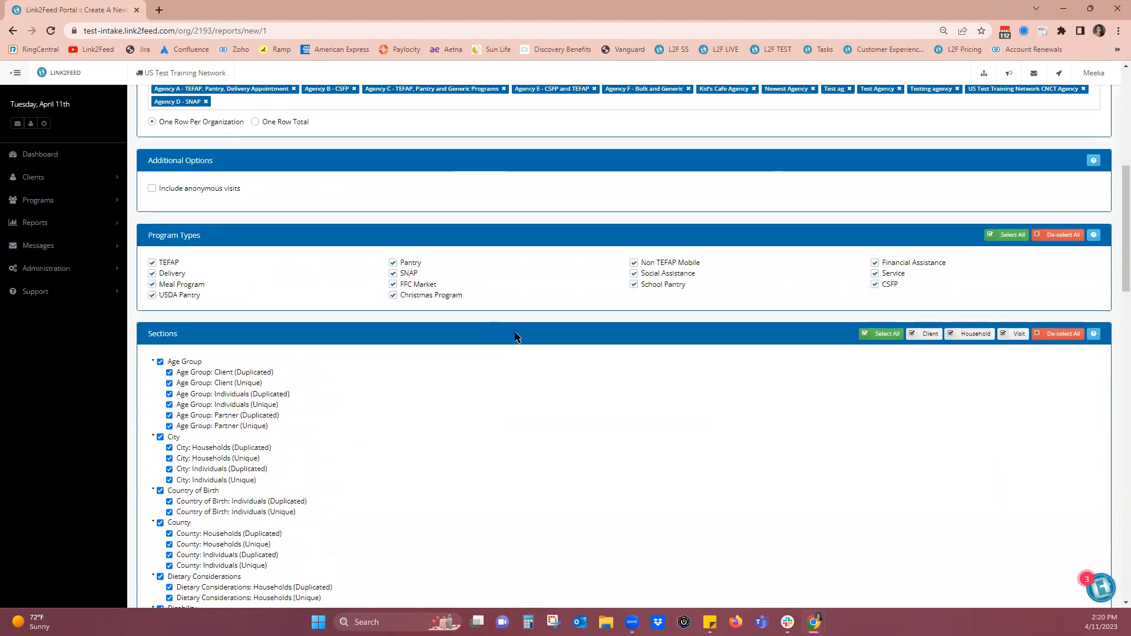
Step: Select only the client-specific sections for the report, and replace them with only the household-related sections
{"action": "left_click", "coordinate": [1060, 334]}
{"action": "scroll", "coordinate": [858, 370], "scroll_direction": "down", "scroll_amount": 1}
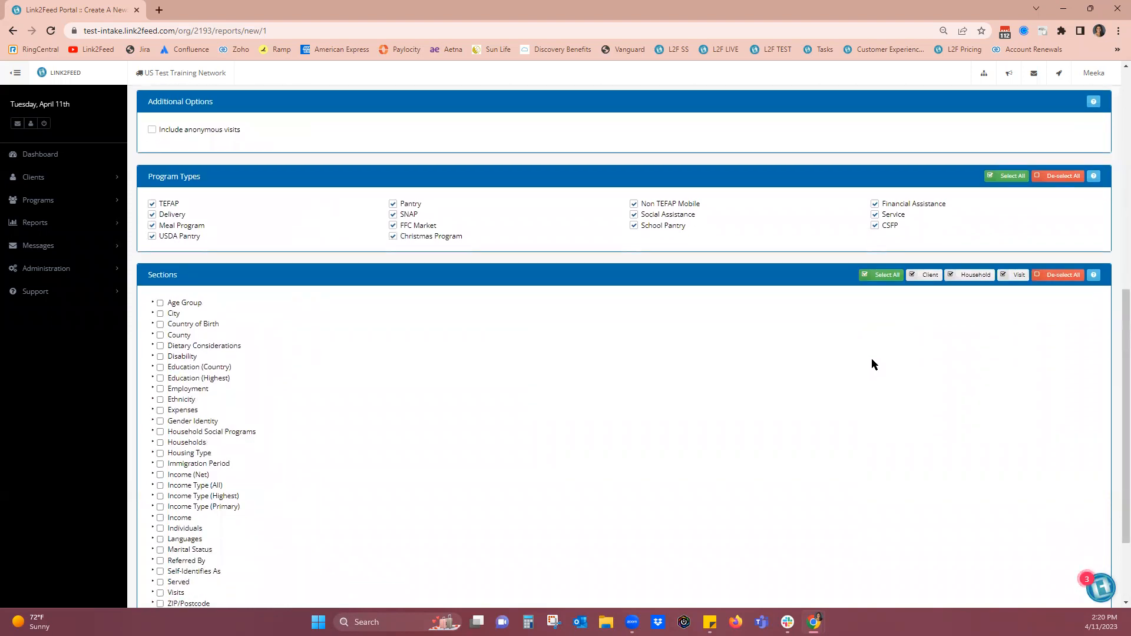
{"action": "left_click", "coordinate": [929, 276]}
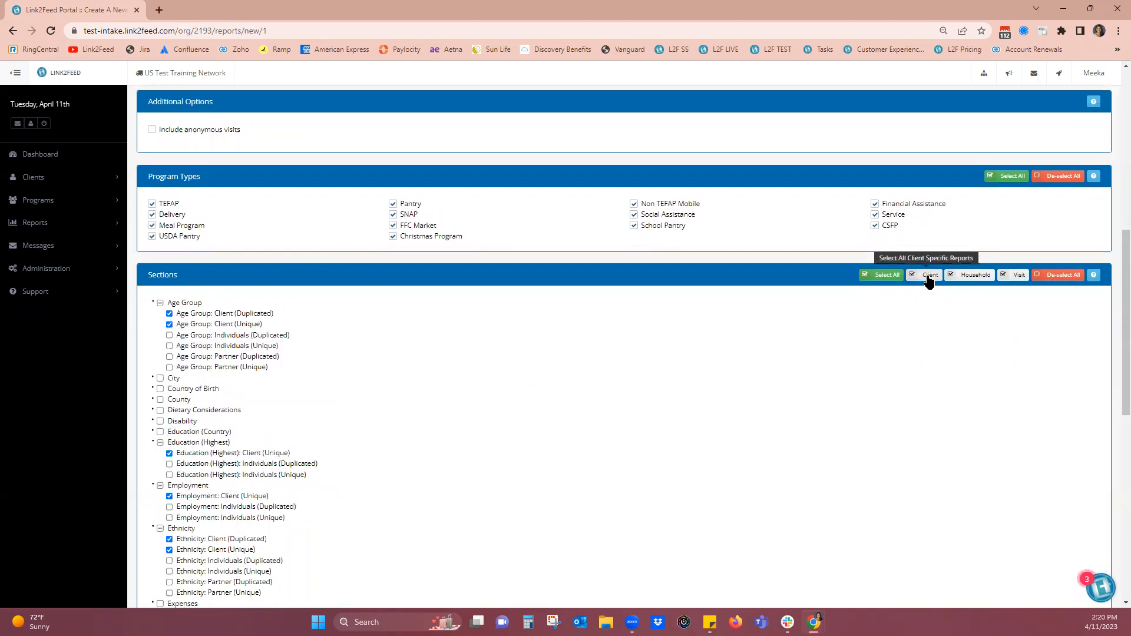
{"action": "scroll", "coordinate": [837, 345], "scroll_direction": "down", "scroll_amount": 3}
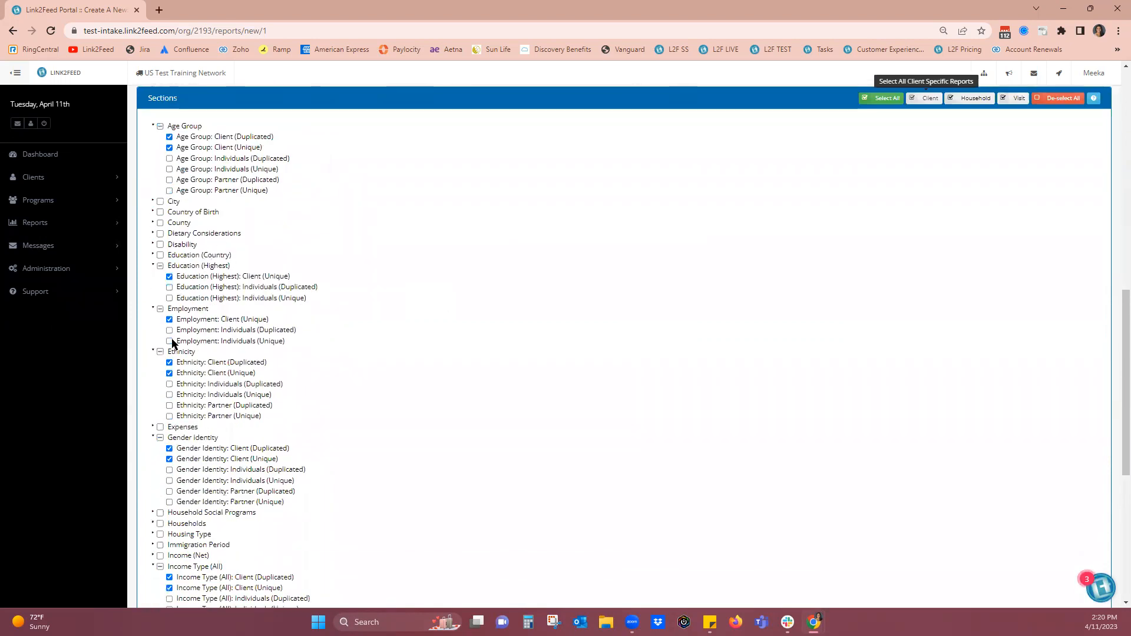
{"action": "left_click", "coordinate": [1060, 99]}
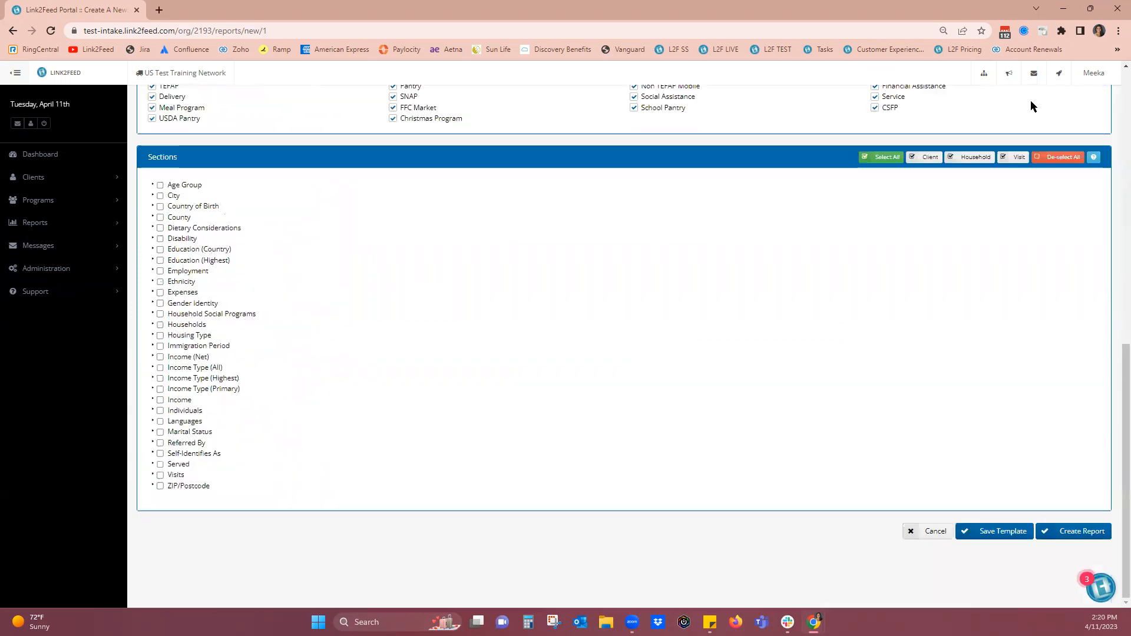
{"action": "left_click", "coordinate": [973, 163]}
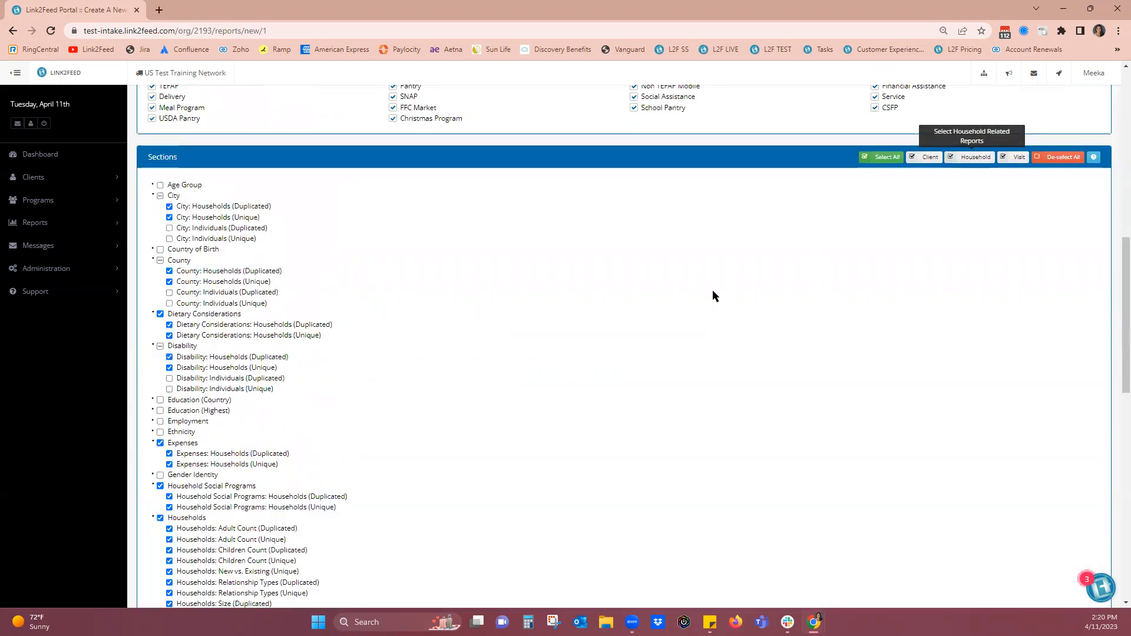
Step: Clear the selected sections and include only the visit-related sections in the report
{"action": "left_click", "coordinate": [1060, 158]}
{"action": "left_click", "coordinate": [1016, 158]}
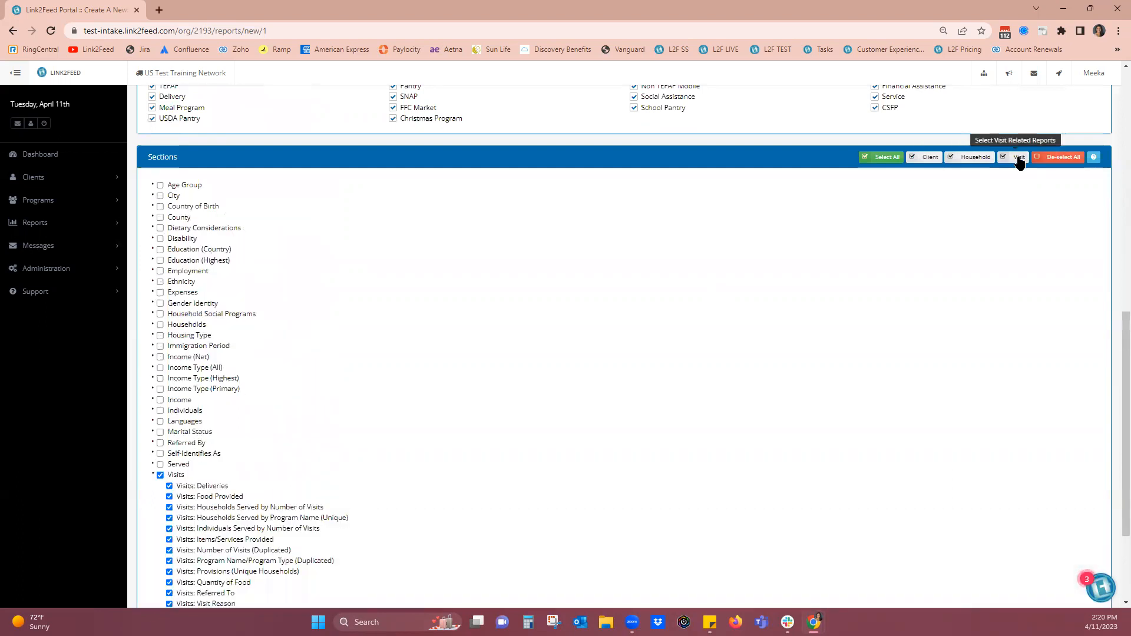
{"action": "scroll", "coordinate": [373, 313], "scroll_direction": "down", "scroll_amount": 3}
{"action": "scroll", "coordinate": [395, 311], "scroll_direction": "up", "scroll_amount": 4}
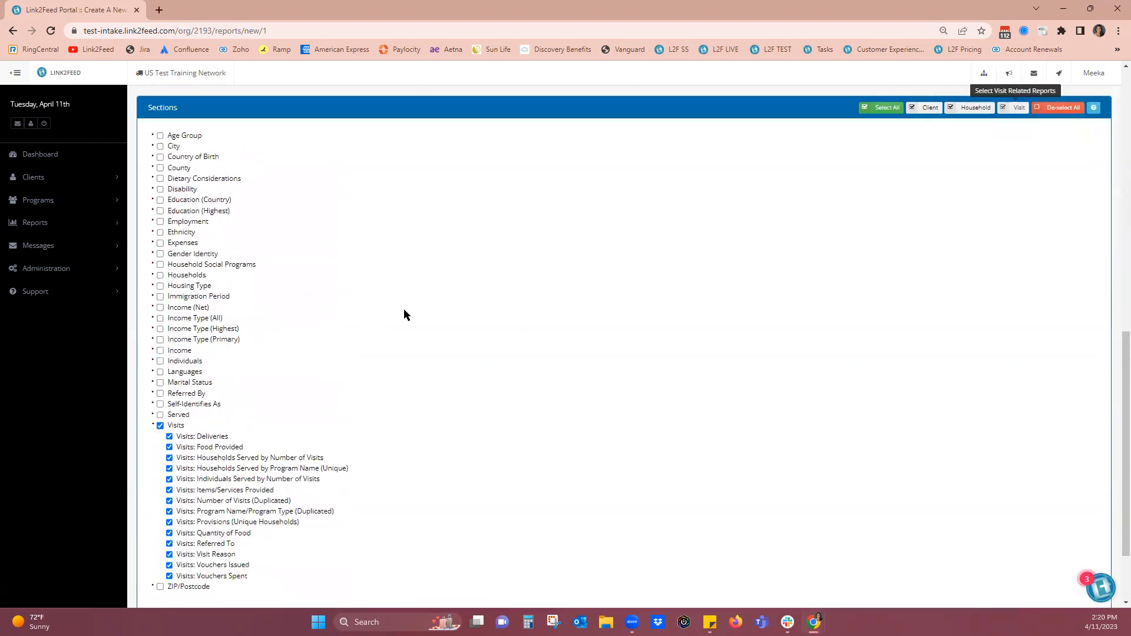
Step: Review the whole Statistics Report form, from the title, sharing and cycle settings down to the selected sections
{"action": "scroll", "coordinate": [518, 294], "scroll_direction": "down", "scroll_amount": 1}
{"action": "scroll", "coordinate": [518, 294], "scroll_direction": "up", "scroll_amount": 4}
{"action": "scroll", "coordinate": [518, 294], "scroll_direction": "up", "scroll_amount": 5}
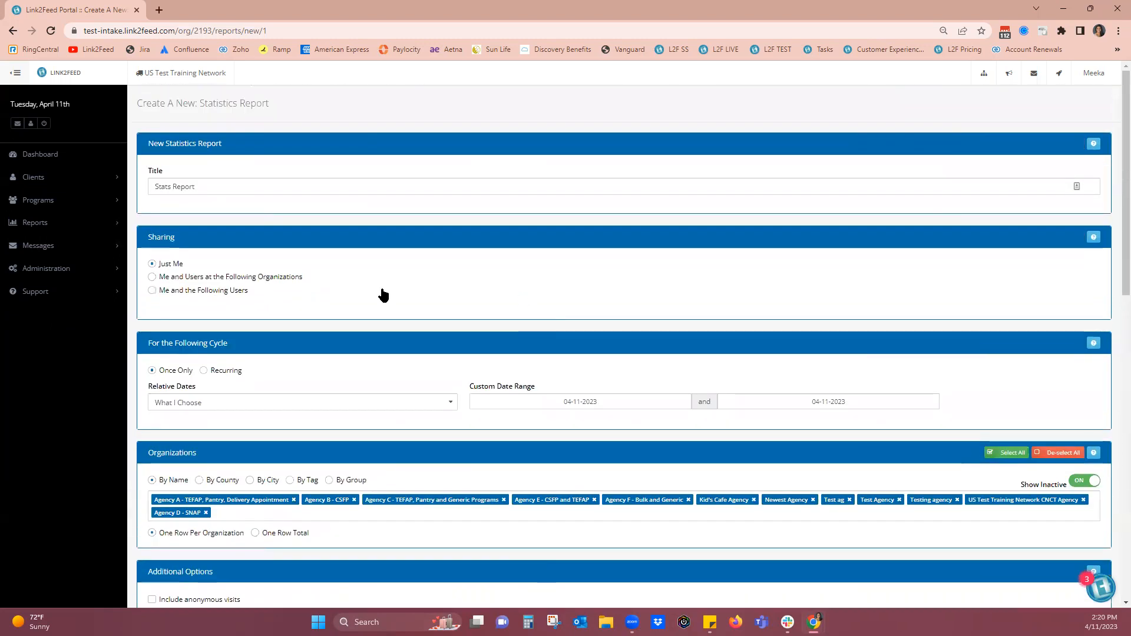
{"action": "scroll", "coordinate": [191, 173], "scroll_direction": "down", "scroll_amount": 10}
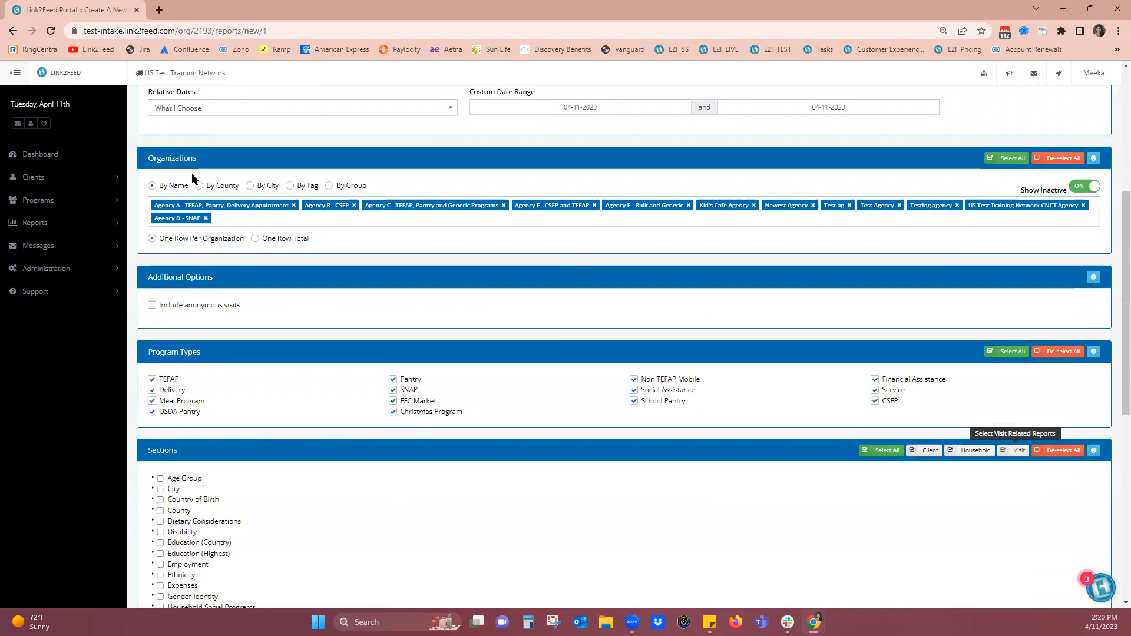
{"action": "scroll", "coordinate": [192, 173], "scroll_direction": "down", "scroll_amount": 2}
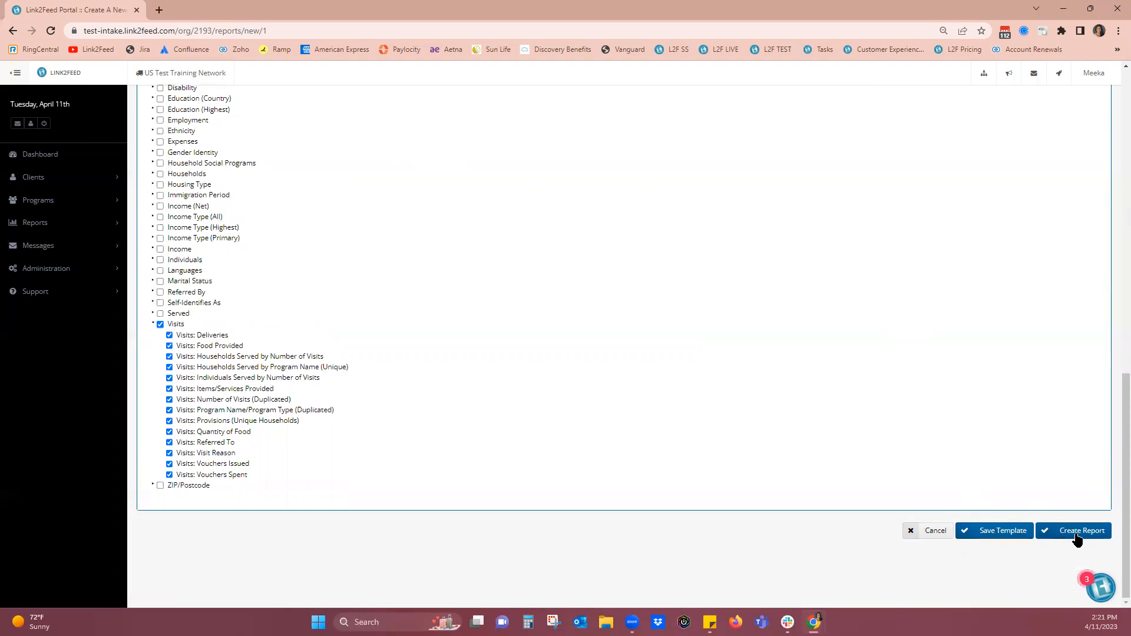
{"action": "left_click", "coordinate": [30, 222]}
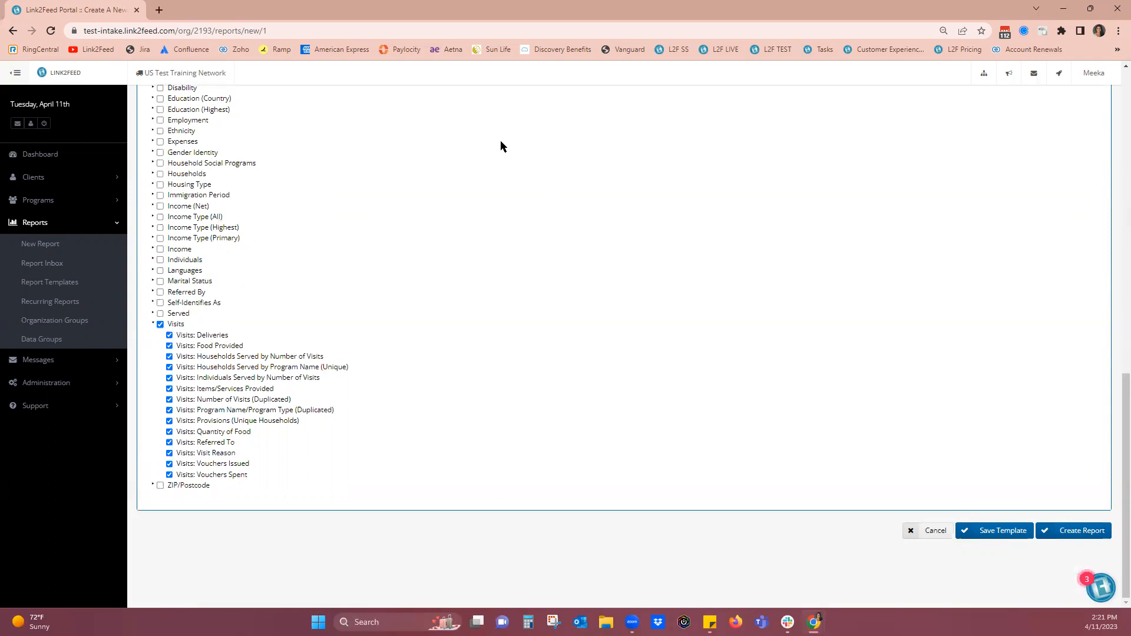
{"action": "scroll", "coordinate": [497, 200], "scroll_direction": "up", "scroll_amount": 9}
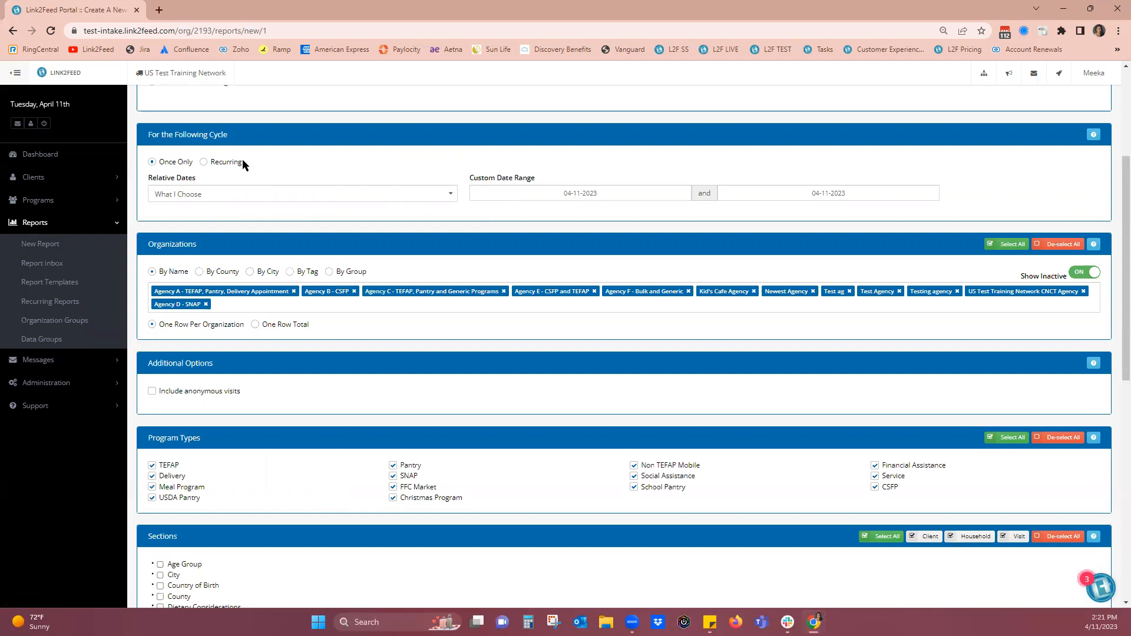
{"action": "scroll", "coordinate": [242, 164], "scroll_direction": "down", "scroll_amount": 9}
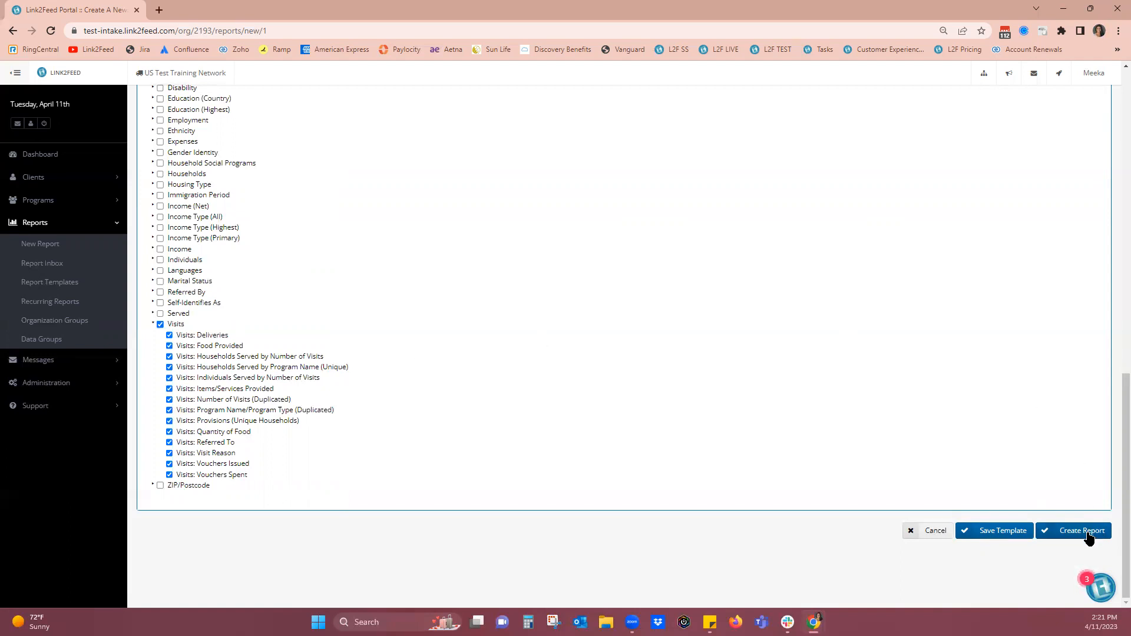
Step: Open the completed Webinar Stats Report from the report inbox and look through its tables and charts
{"action": "left_click", "coordinate": [56, 263]}
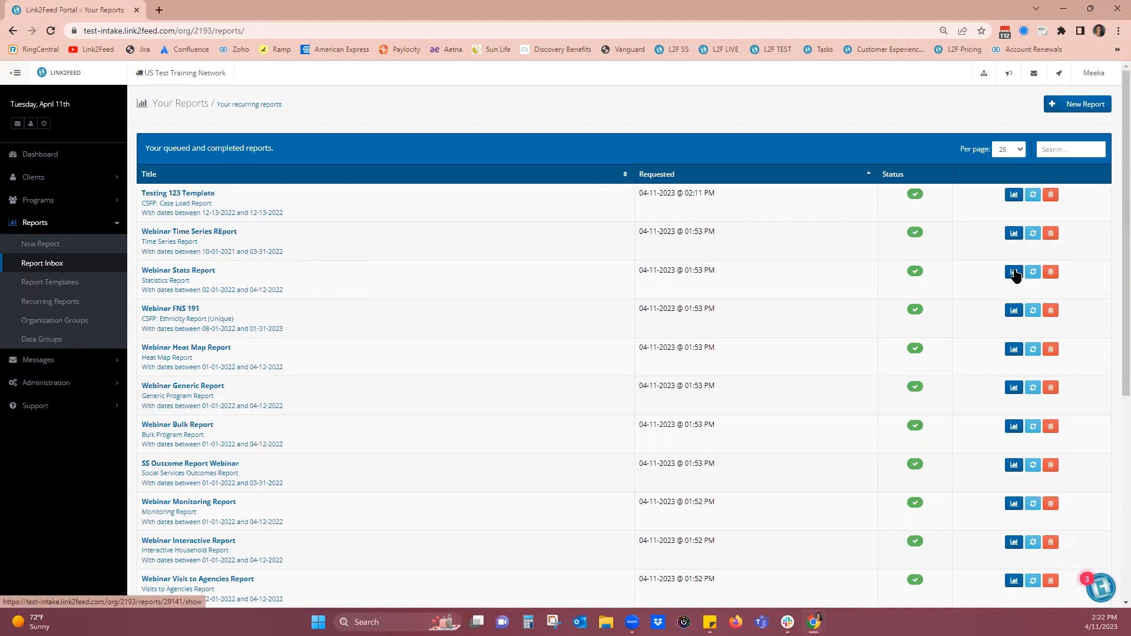
{"action": "left_click", "coordinate": [1014, 272]}
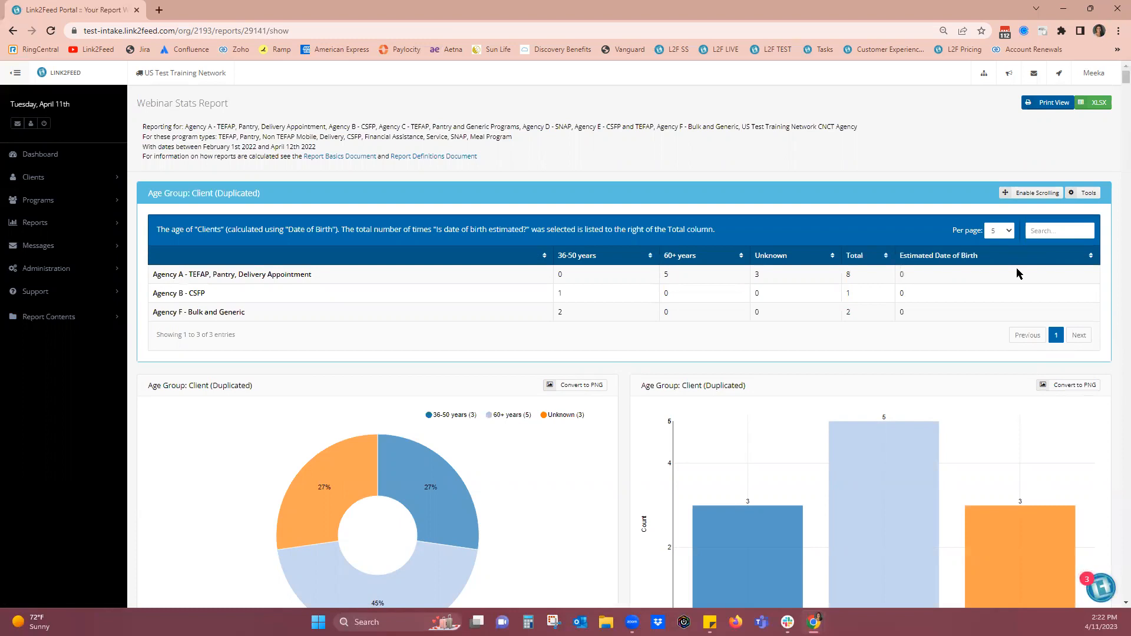
{"action": "scroll", "coordinate": [978, 274], "scroll_direction": "down", "scroll_amount": 13}
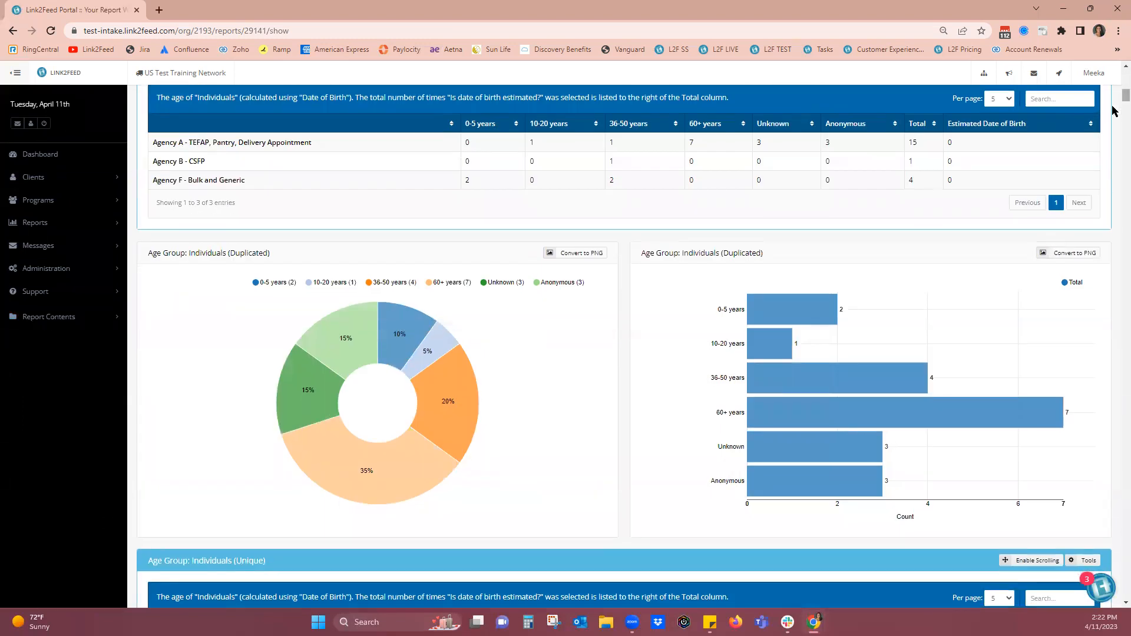
{"action": "scroll", "coordinate": [551, 560], "scroll_direction": "down", "scroll_amount": 15}
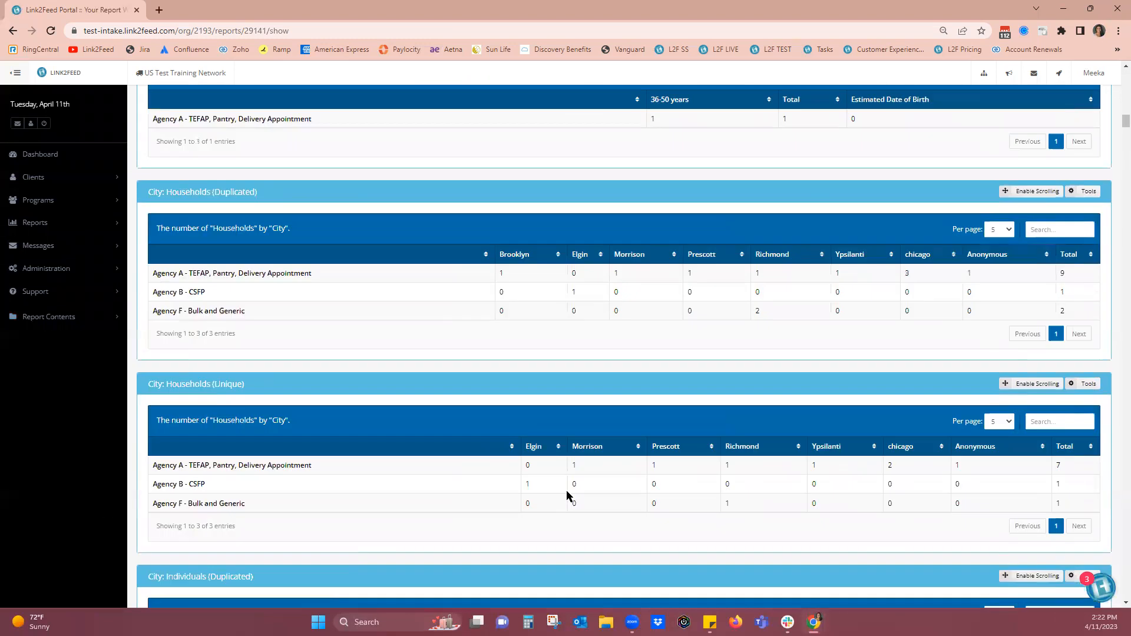
{"action": "scroll", "coordinate": [567, 497], "scroll_direction": "down", "scroll_amount": 15}
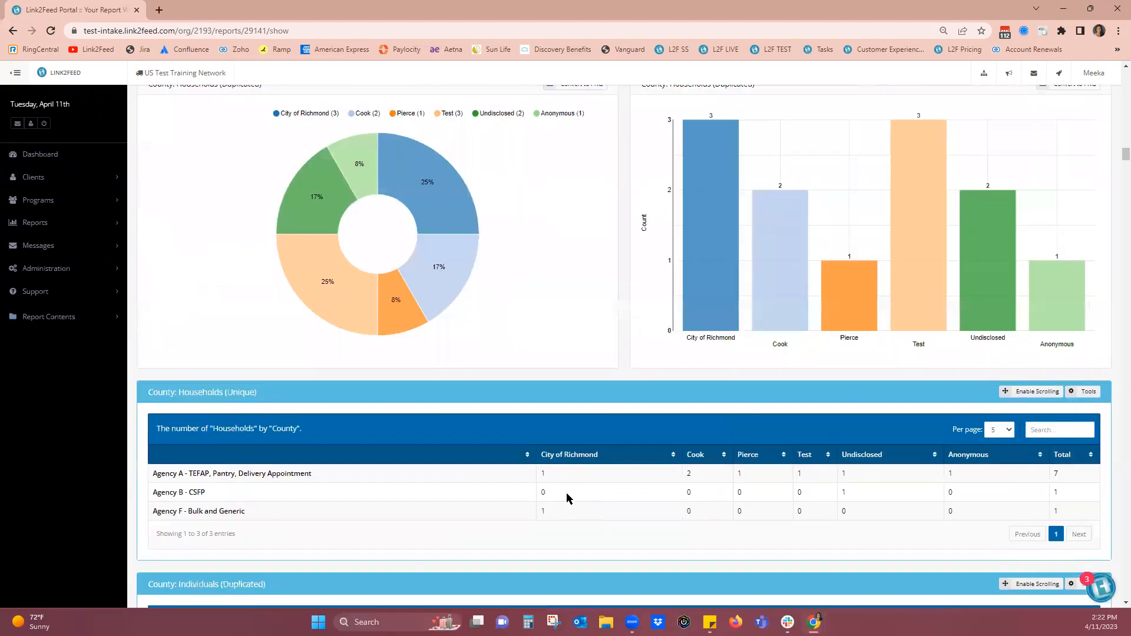
{"action": "scroll", "coordinate": [563, 497], "scroll_direction": "down", "scroll_amount": 15}
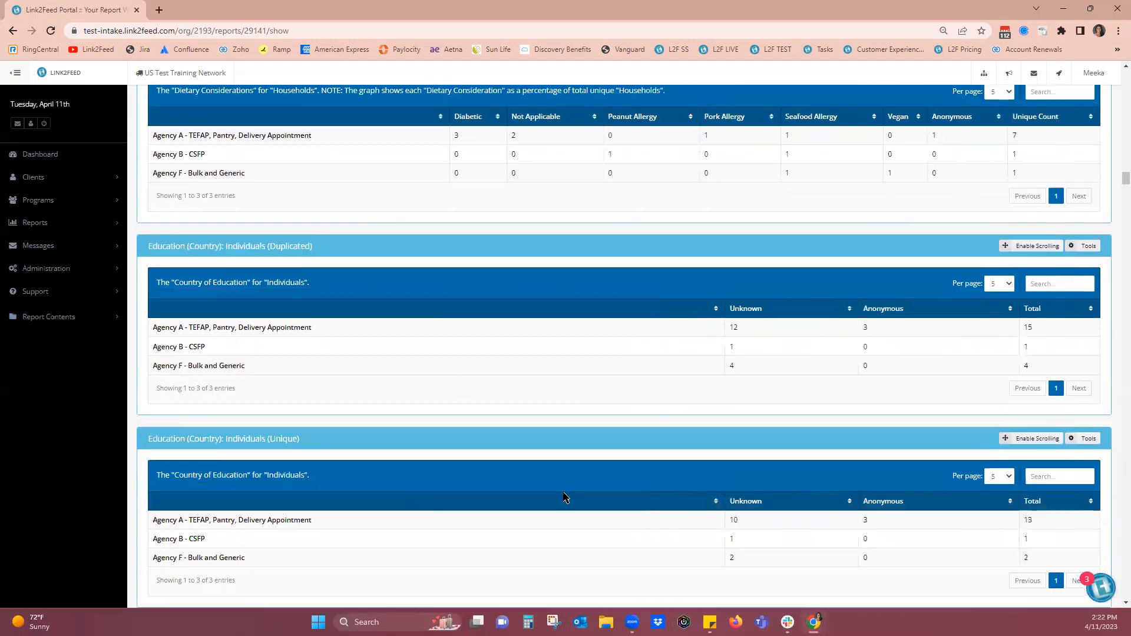
{"action": "scroll", "coordinate": [563, 495], "scroll_direction": "down", "scroll_amount": 15}
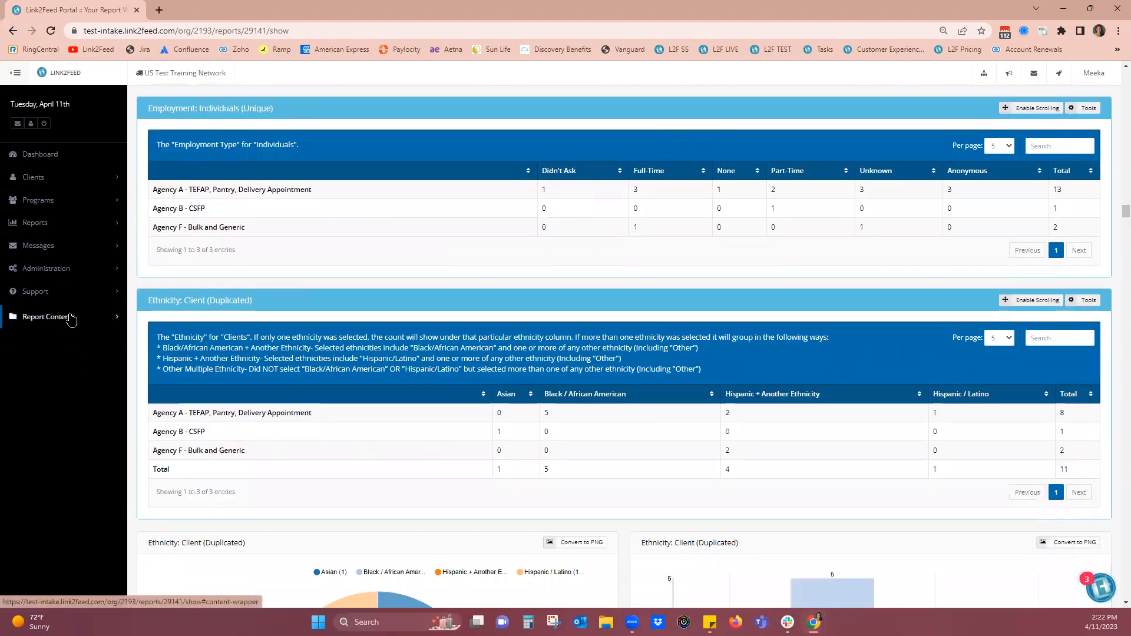
Step: Use the report contents to view Employment: Individuals (Duplicated), Country of Birth: Individuals (Unique) and Ethnicity: Client (Duplicated)
{"action": "left_click", "coordinate": [116, 321]}
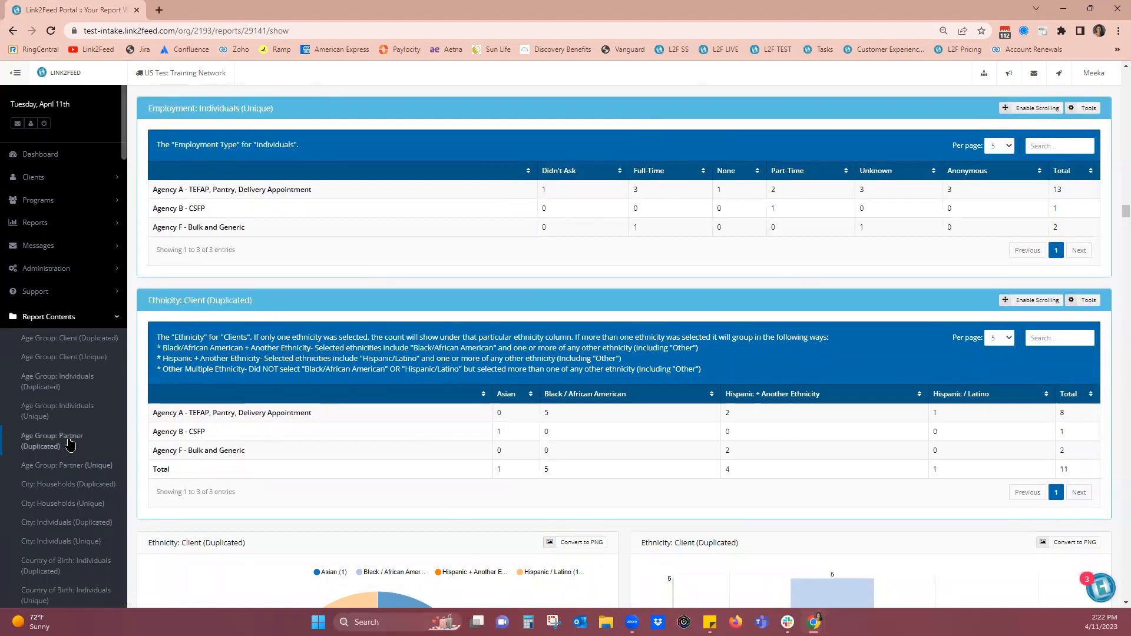
{"action": "scroll", "coordinate": [37, 448], "scroll_direction": "down", "scroll_amount": 5}
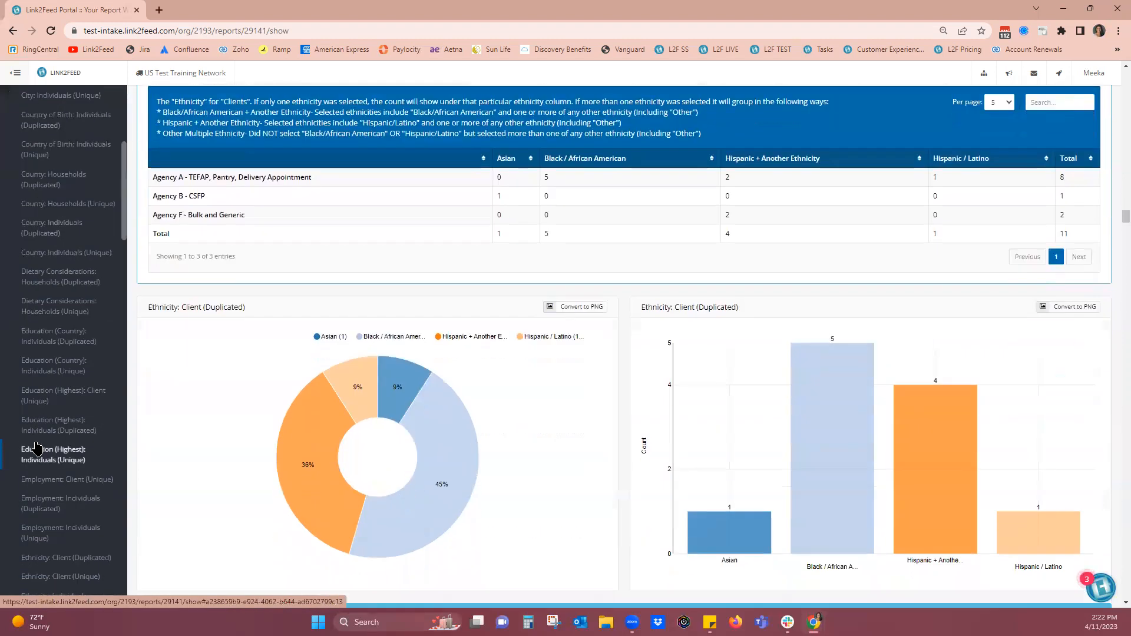
{"action": "left_click", "coordinate": [47, 507]}
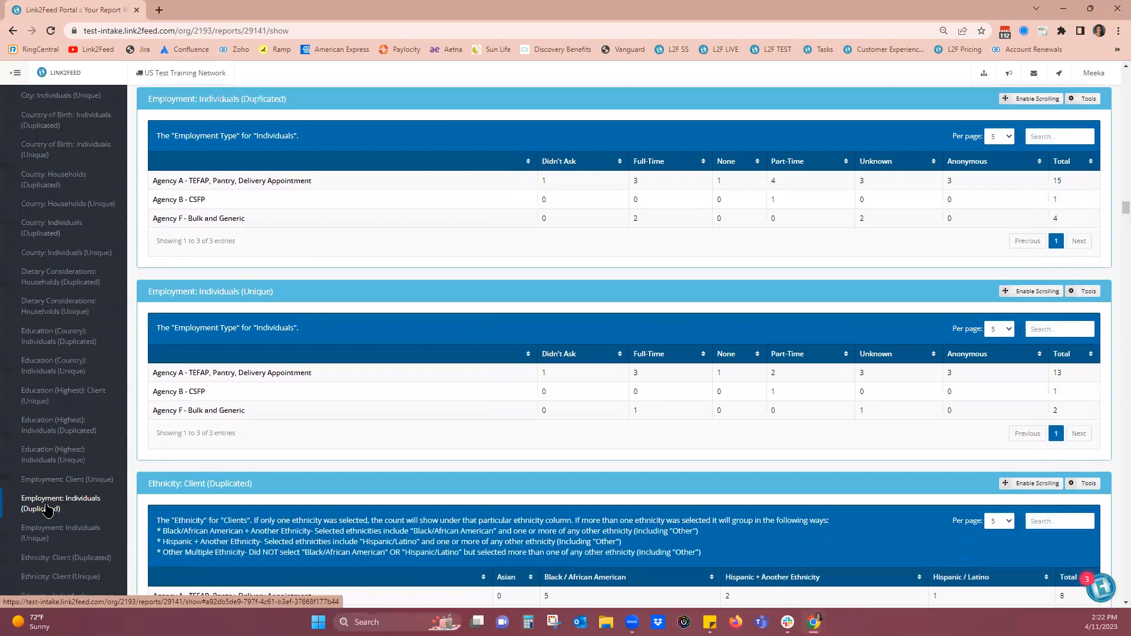
{"action": "left_click", "coordinate": [56, 153]}
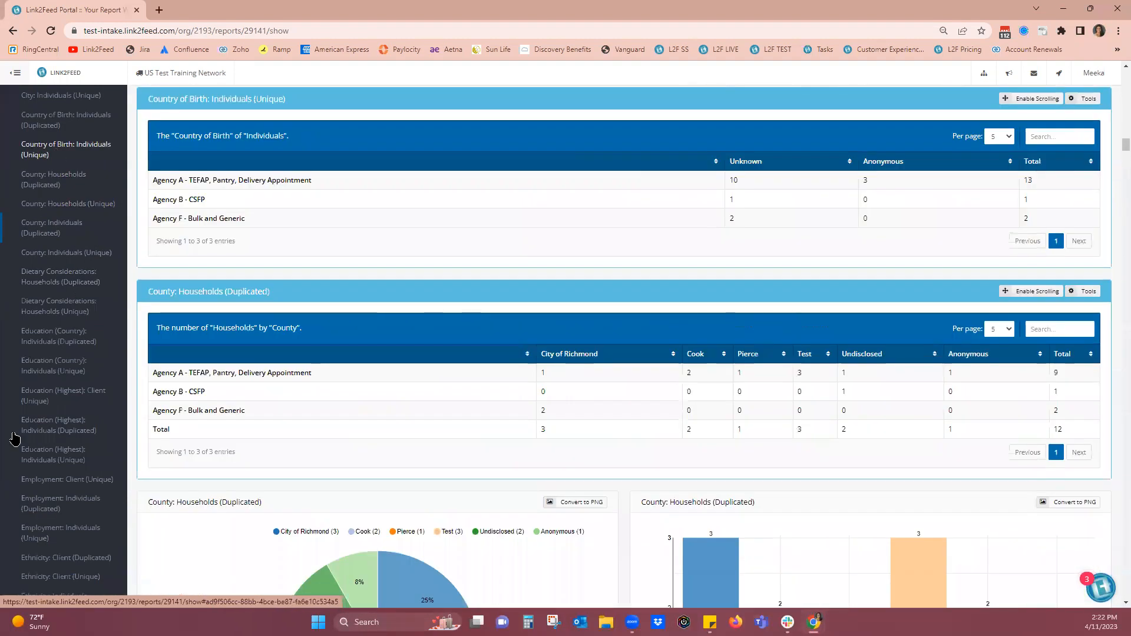
{"action": "left_click", "coordinate": [65, 557]}
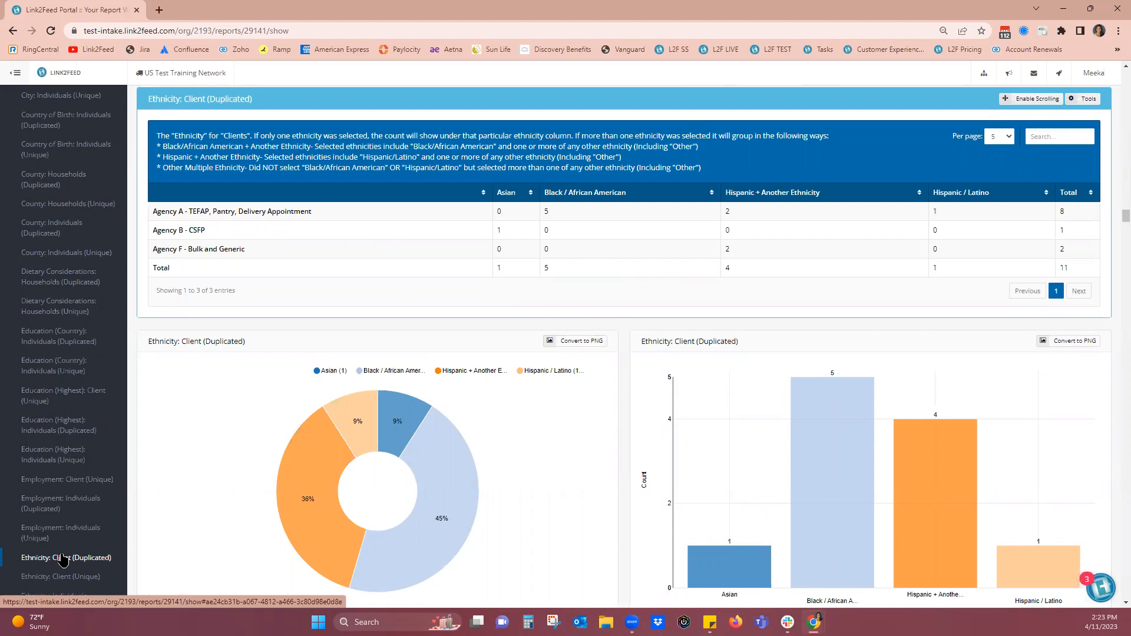
Step: Return to the Age Group: Client (Duplicated) section of the report through the report contents
{"action": "scroll", "coordinate": [557, 391], "scroll_direction": "up", "scroll_amount": 15}
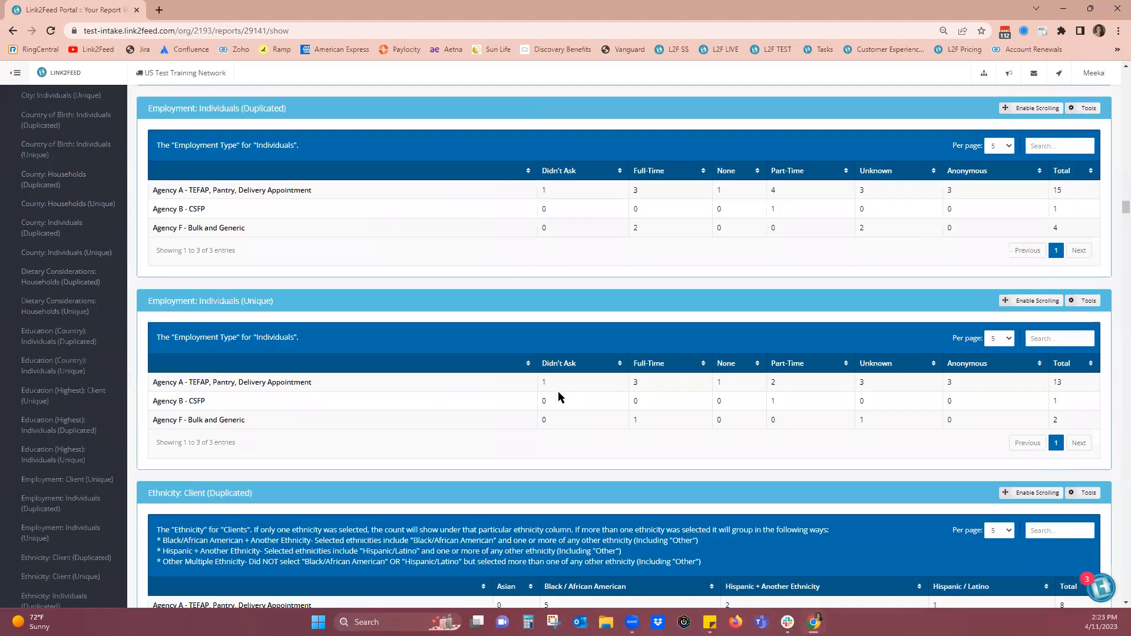
{"action": "scroll", "coordinate": [569, 400], "scroll_direction": "up", "scroll_amount": 15}
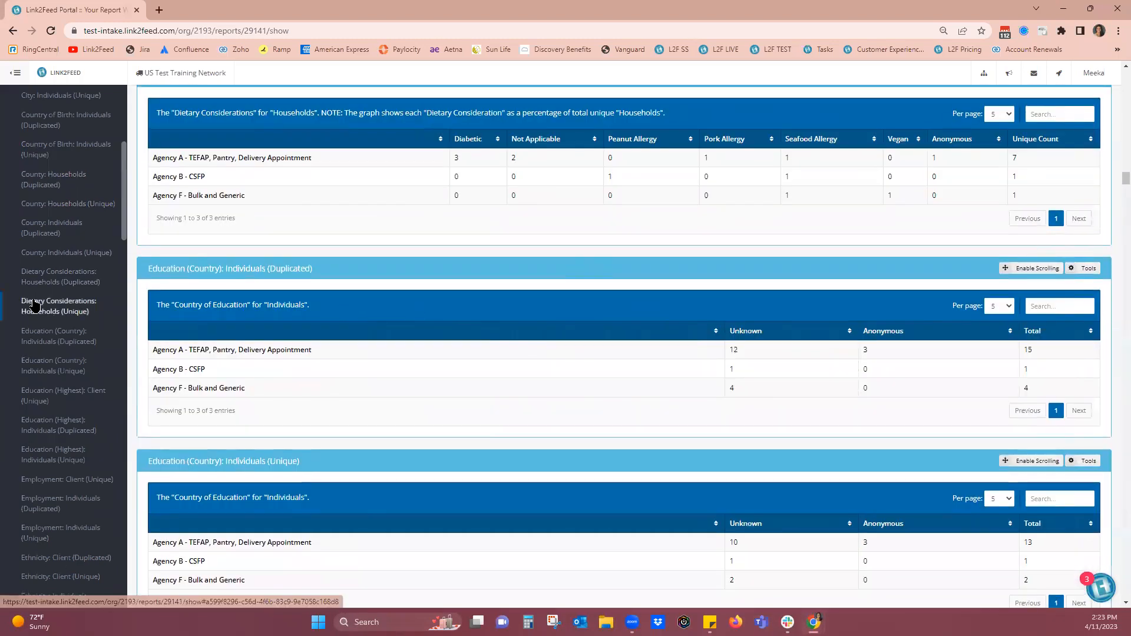
{"action": "scroll", "coordinate": [52, 318], "scroll_direction": "up", "scroll_amount": 6}
{"action": "left_click", "coordinate": [43, 344]}
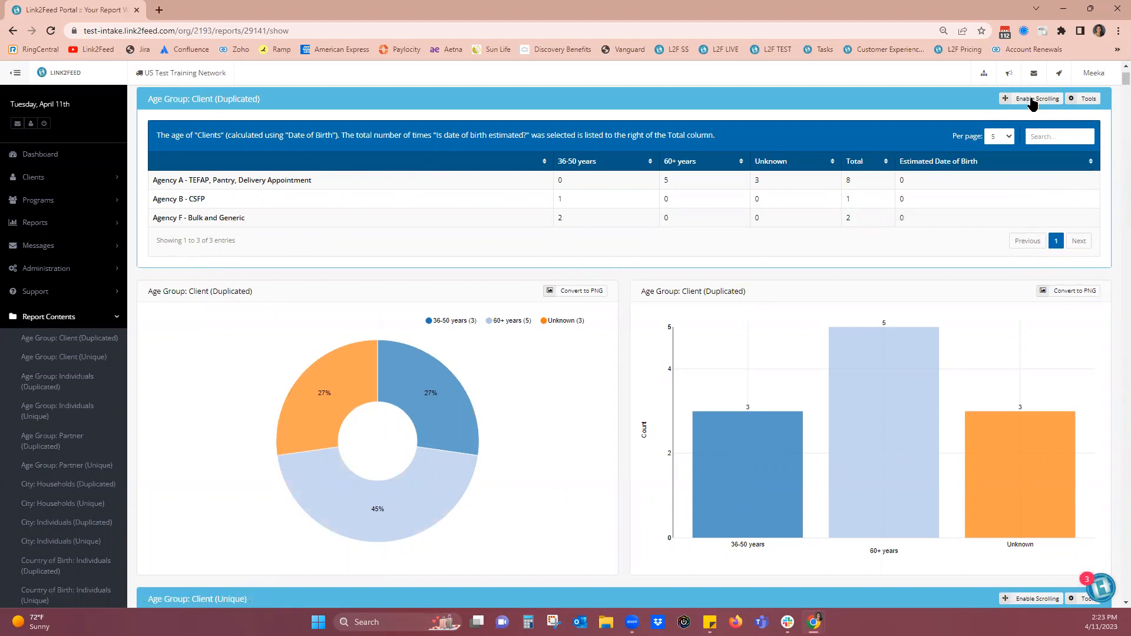
Step: Show the copy, CSV, PDF and print options for the Age Group: Client (Duplicated) and Age Group: Client (Unique) tables
{"action": "scroll", "coordinate": [1034, 113], "scroll_direction": "up", "scroll_amount": 2}
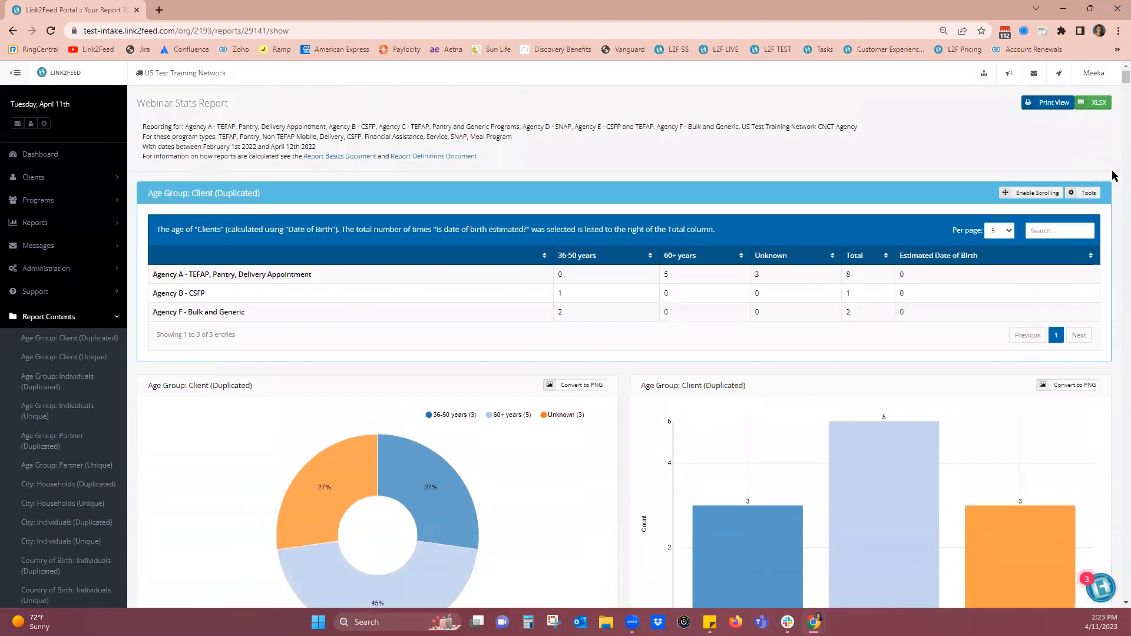
{"action": "left_click", "coordinate": [1090, 197]}
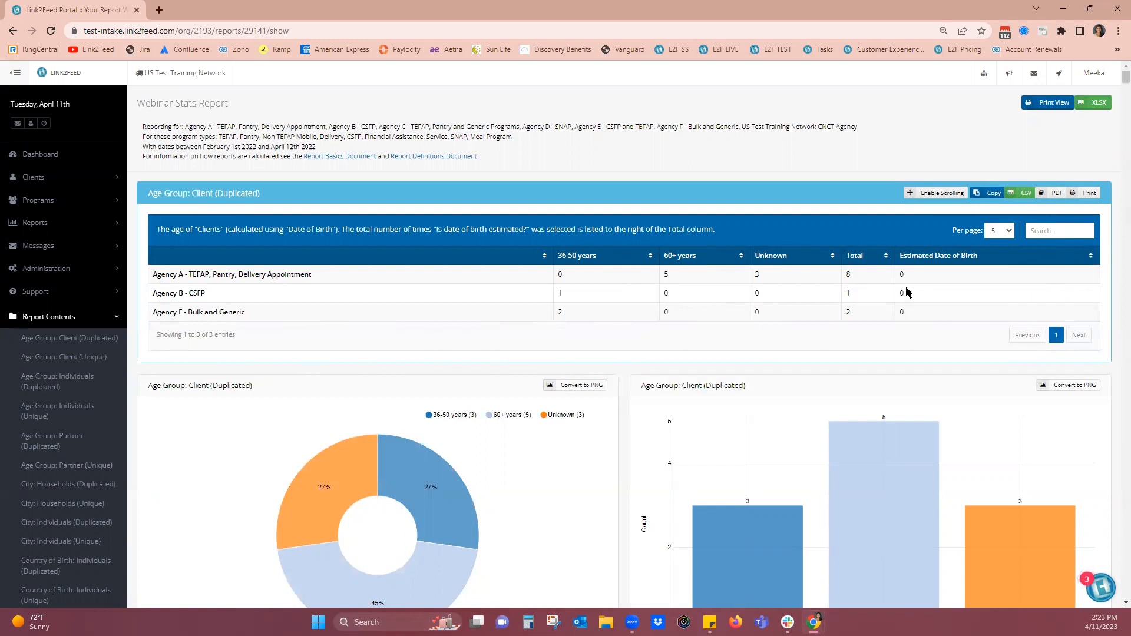
{"action": "scroll", "coordinate": [906, 288], "scroll_direction": "down", "scroll_amount": 3}
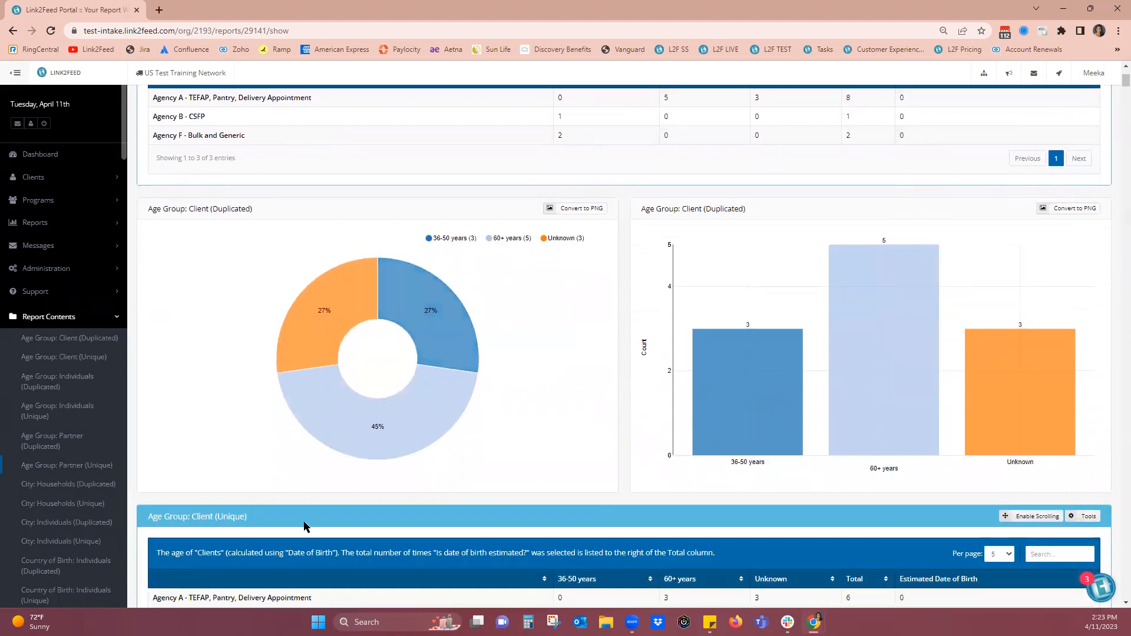
{"action": "mouse_move", "coordinate": [735, 335]}
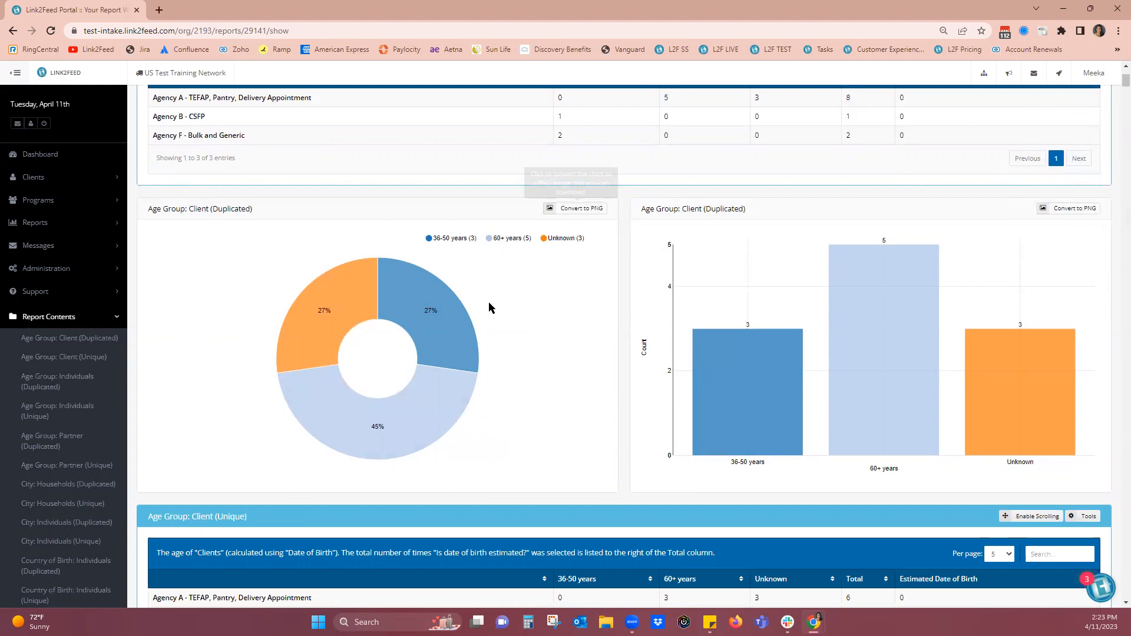
{"action": "scroll", "coordinate": [490, 304], "scroll_direction": "down", "scroll_amount": 3}
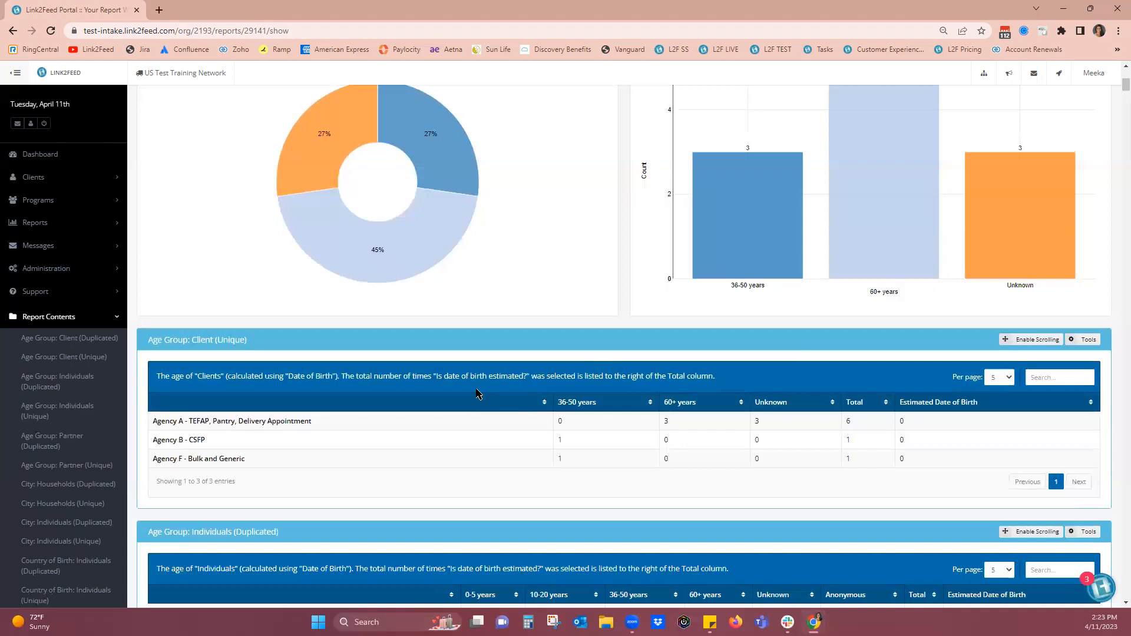
{"action": "left_click", "coordinate": [1090, 340]}
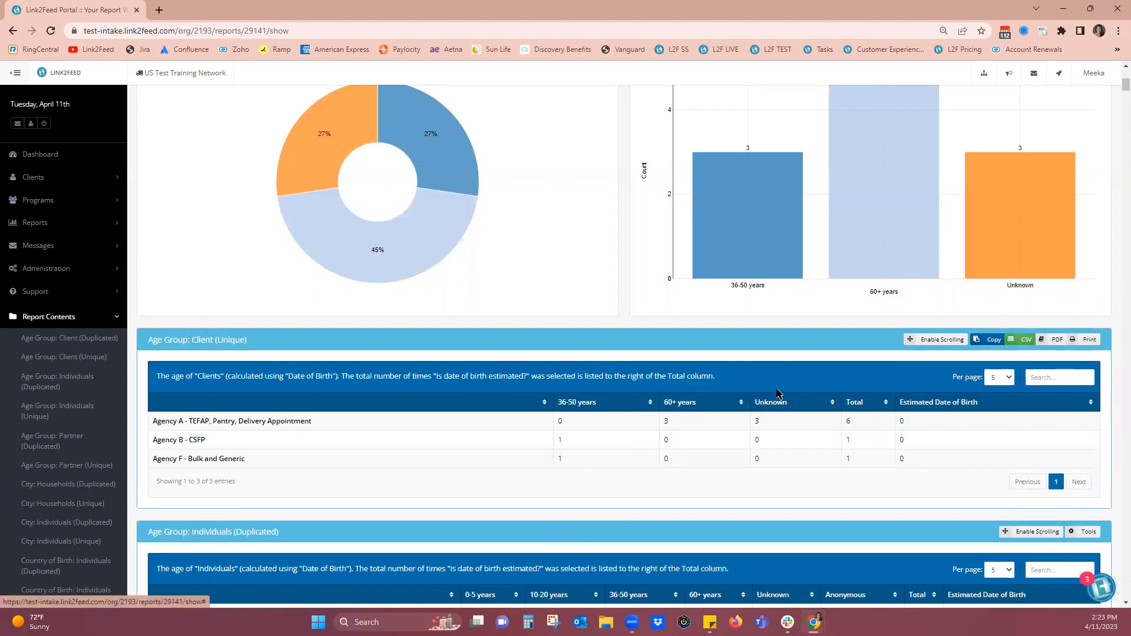
Step: Hide the Unknown and Anonymous groups in the Age Group: Individuals (Duplicated) donut chart and restore both
{"action": "scroll", "coordinate": [751, 385], "scroll_direction": "down", "scroll_amount": 5}
{"action": "scroll", "coordinate": [751, 389], "scroll_direction": "down", "scroll_amount": 2}
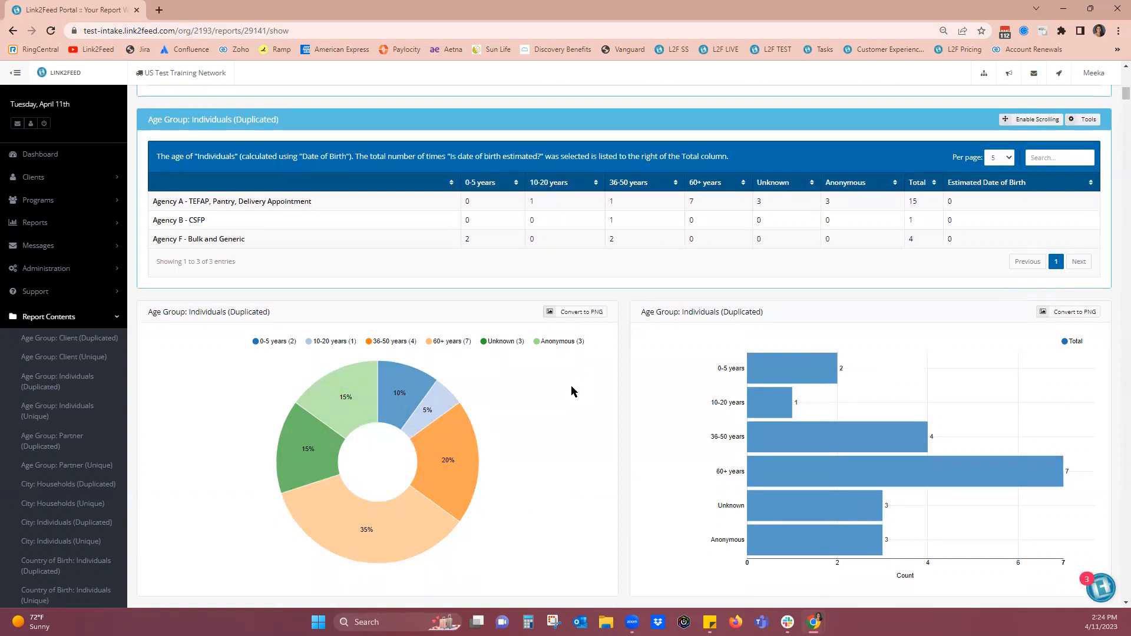
{"action": "left_click", "coordinate": [486, 343]}
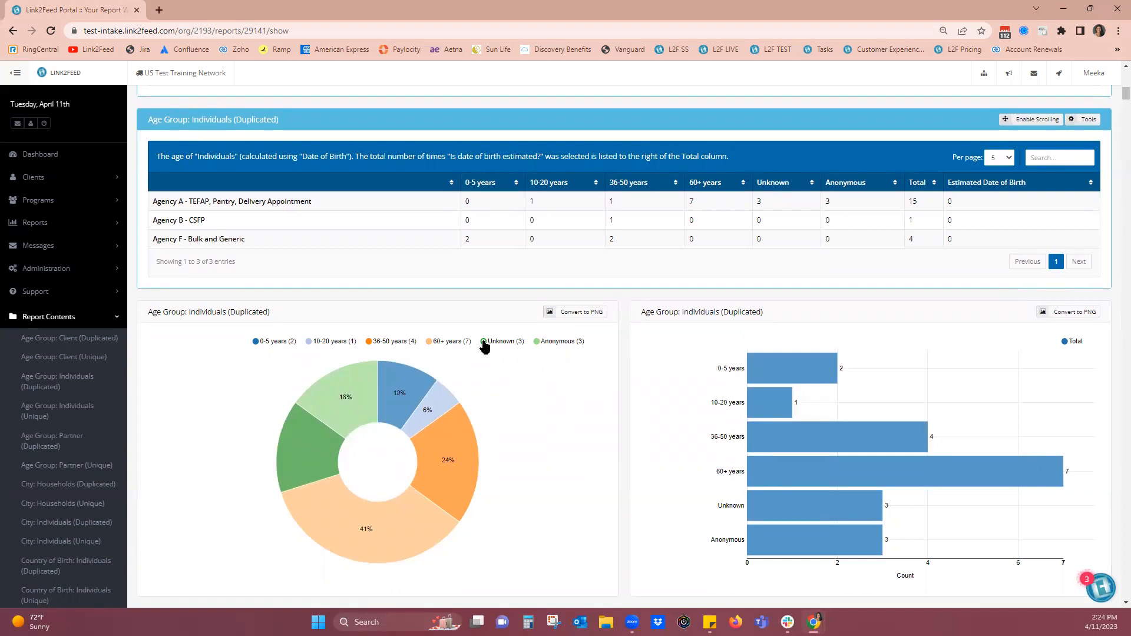
{"action": "left_click", "coordinate": [533, 342]}
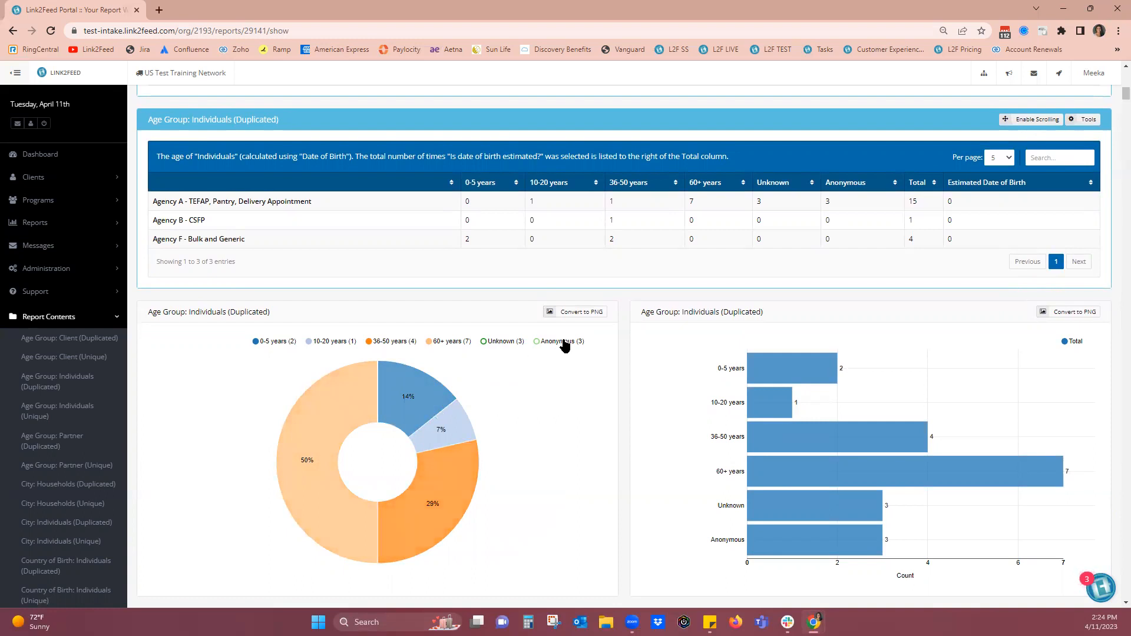
{"action": "left_click", "coordinate": [538, 344]}
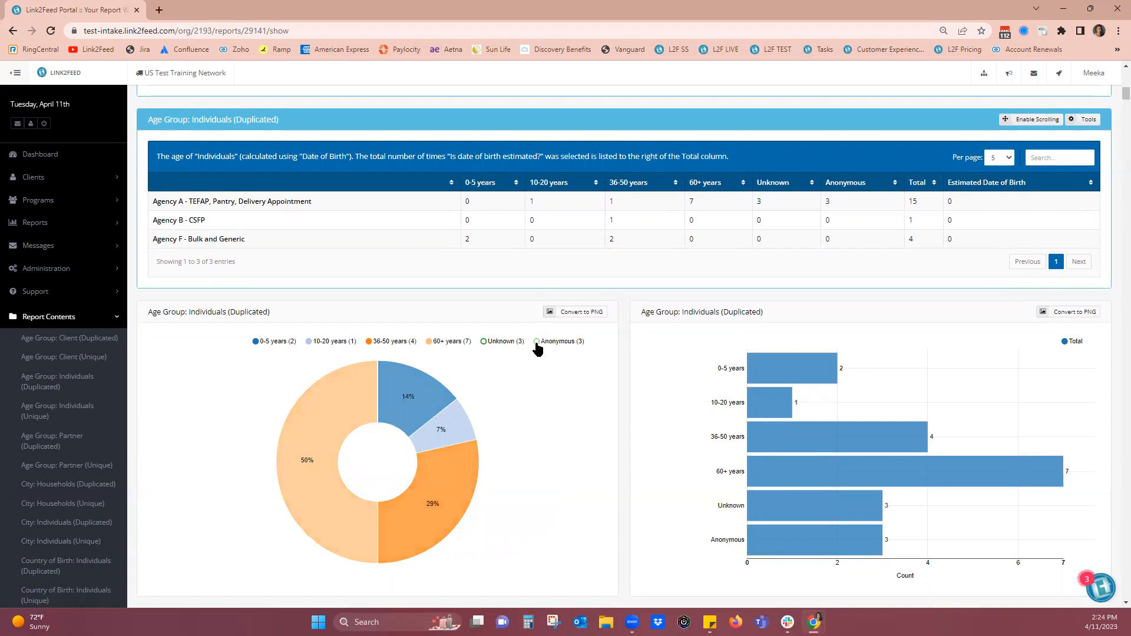
{"action": "left_click", "coordinate": [484, 342]}
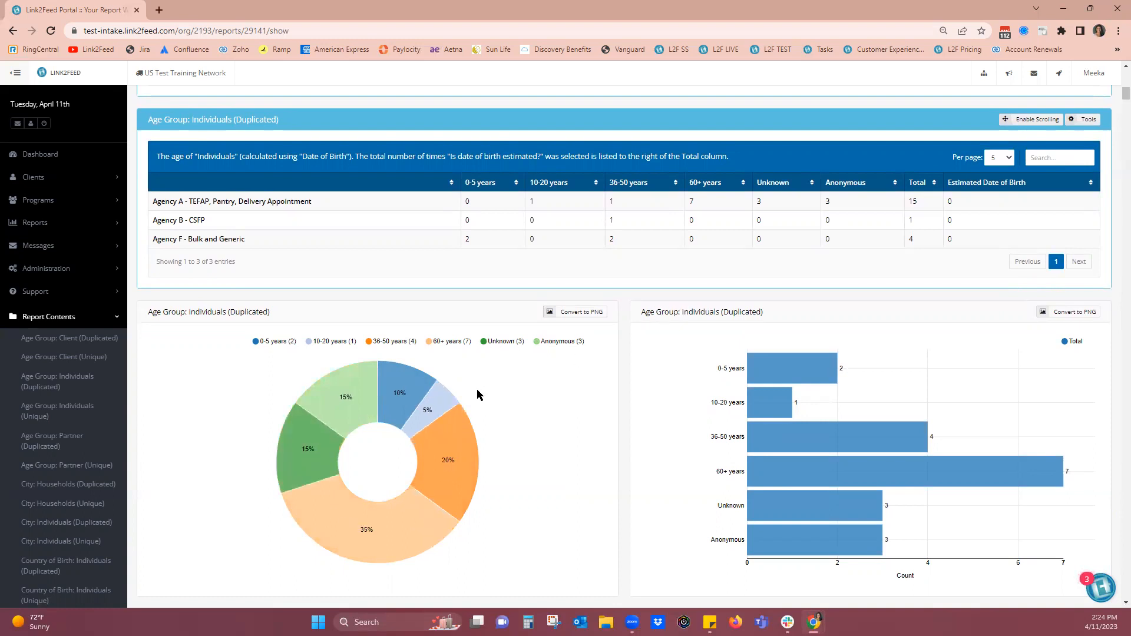
{"action": "scroll", "coordinate": [666, 339], "scroll_direction": "up", "scroll_amount": 15}
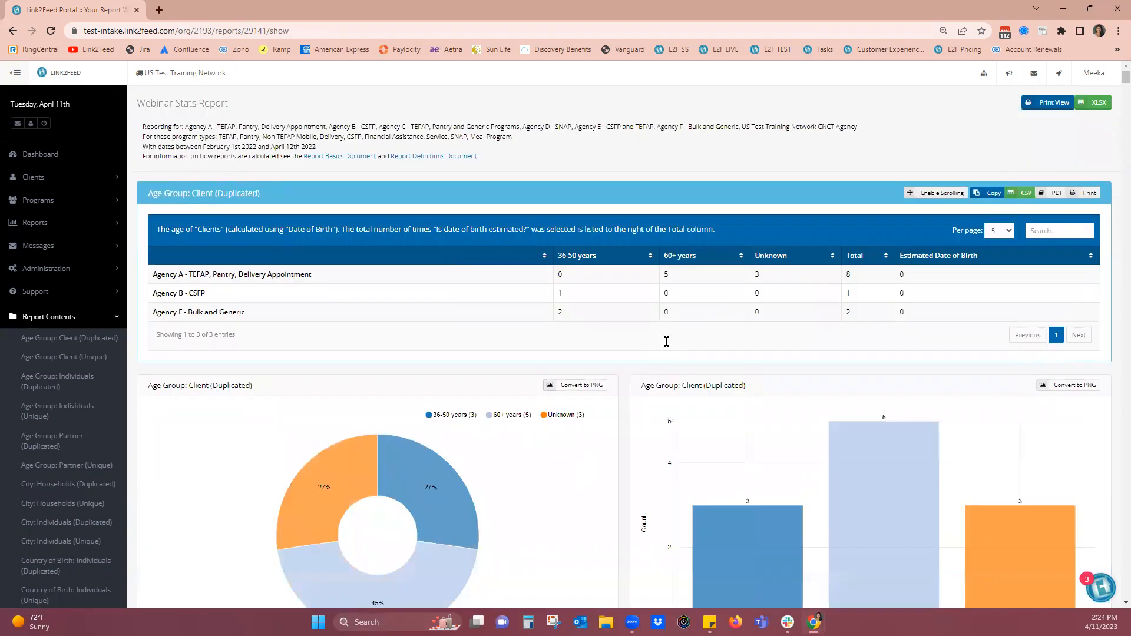
Step: Start creating a new Agency Report from the available report types
{"action": "mouse_move", "coordinate": [873, 521]}
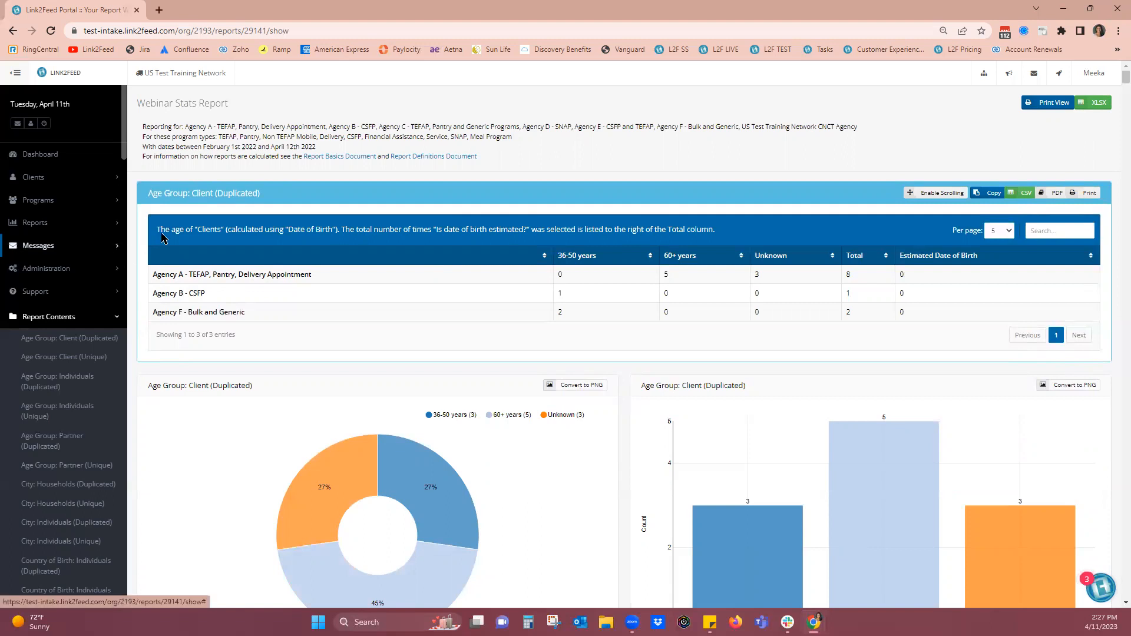
{"action": "left_click", "coordinate": [27, 224]}
{"action": "left_click", "coordinate": [26, 246]}
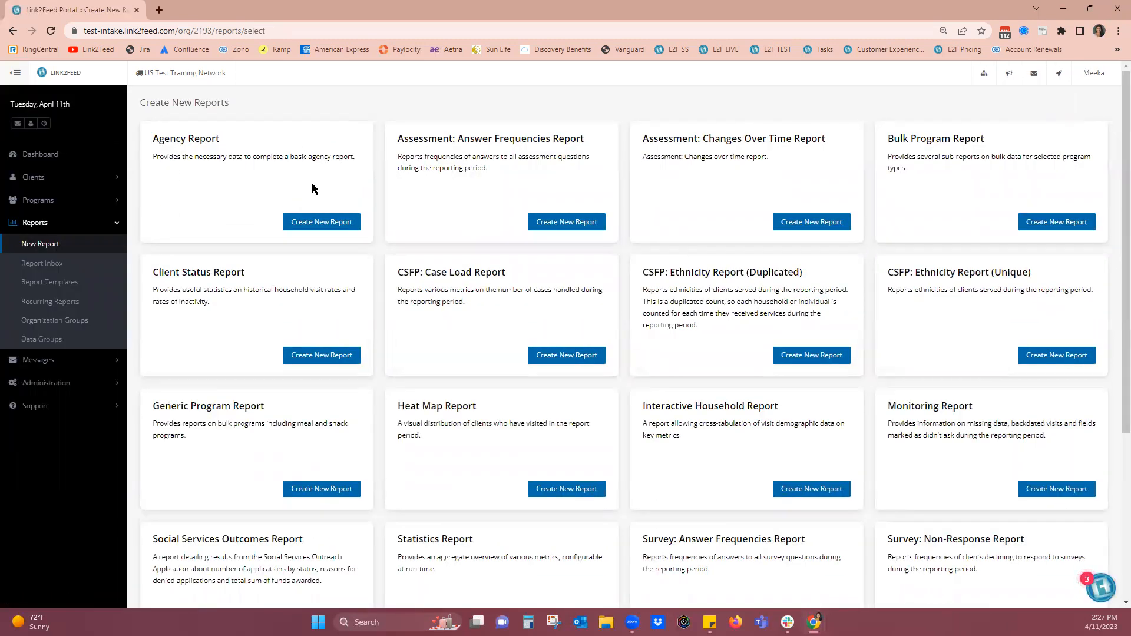
{"action": "left_click", "coordinate": [323, 225]}
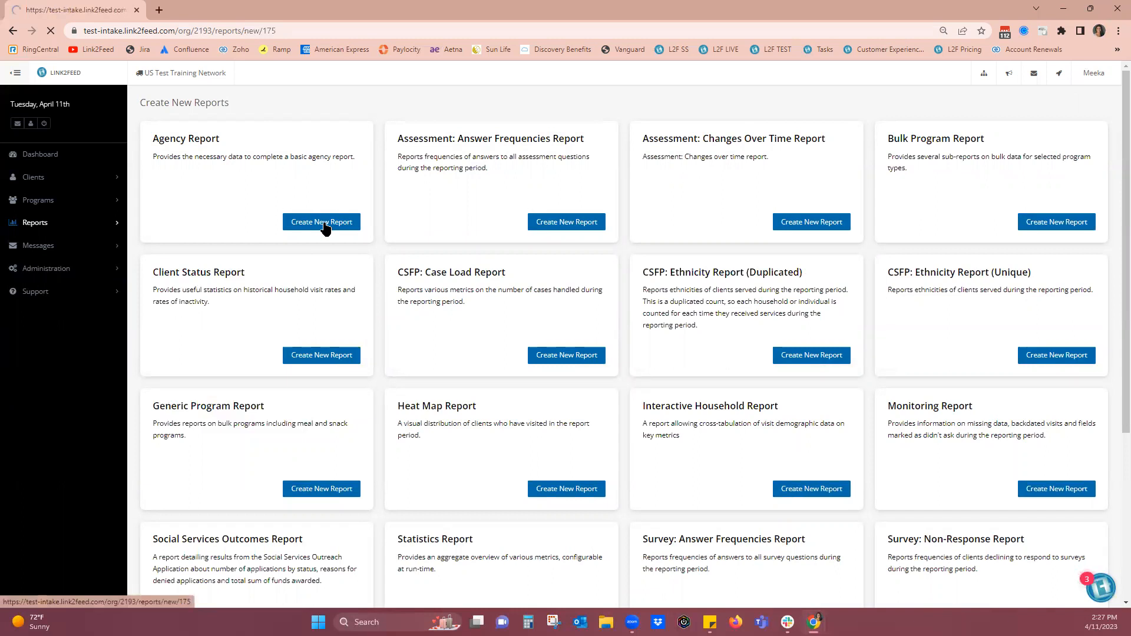
Step: Title the new report "Agency Report"
{"action": "left_click", "coordinate": [228, 181]}
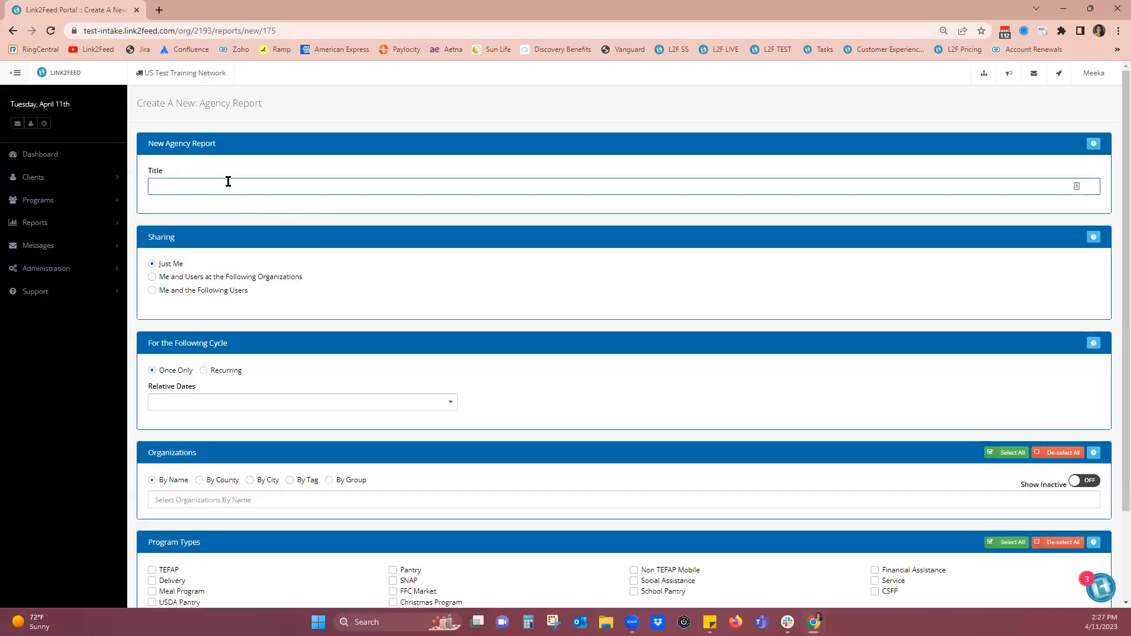
{"action": "type", "text": "Agency REport"}
{"action": "scroll", "coordinate": [512, 154], "scroll_direction": "down", "scroll_amount": 2}
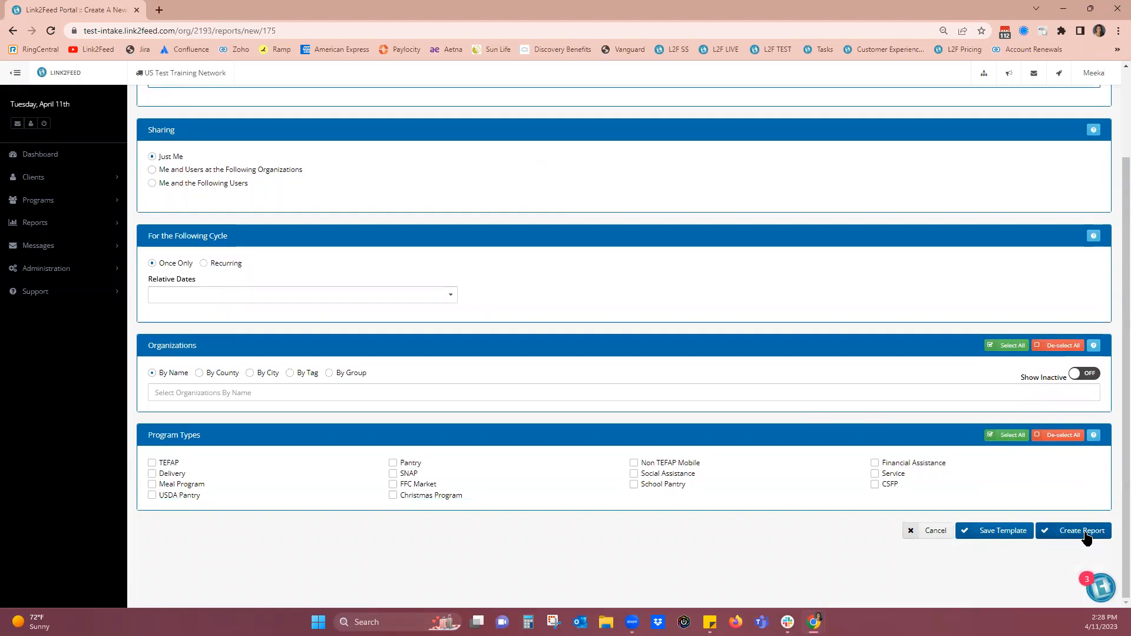
{"action": "scroll", "coordinate": [838, 462], "scroll_direction": "up", "scroll_amount": 2}
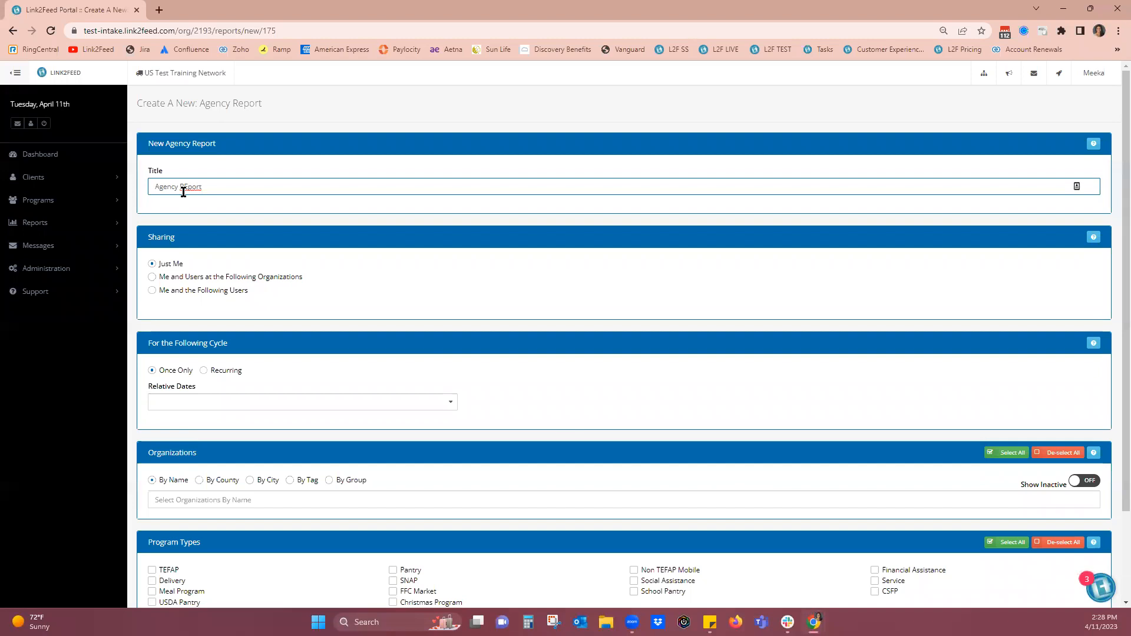
{"action": "left_click_drag", "start_coordinate": [184, 188], "coordinate": [188, 187]}
{"action": "type", "text": "e"}
{"action": "left_click", "coordinate": [189, 187]}
Step: Try sharing the report with users at chosen organizations and with specific users, and return sharing to Just Me
{"action": "left_click", "coordinate": [152, 278]}
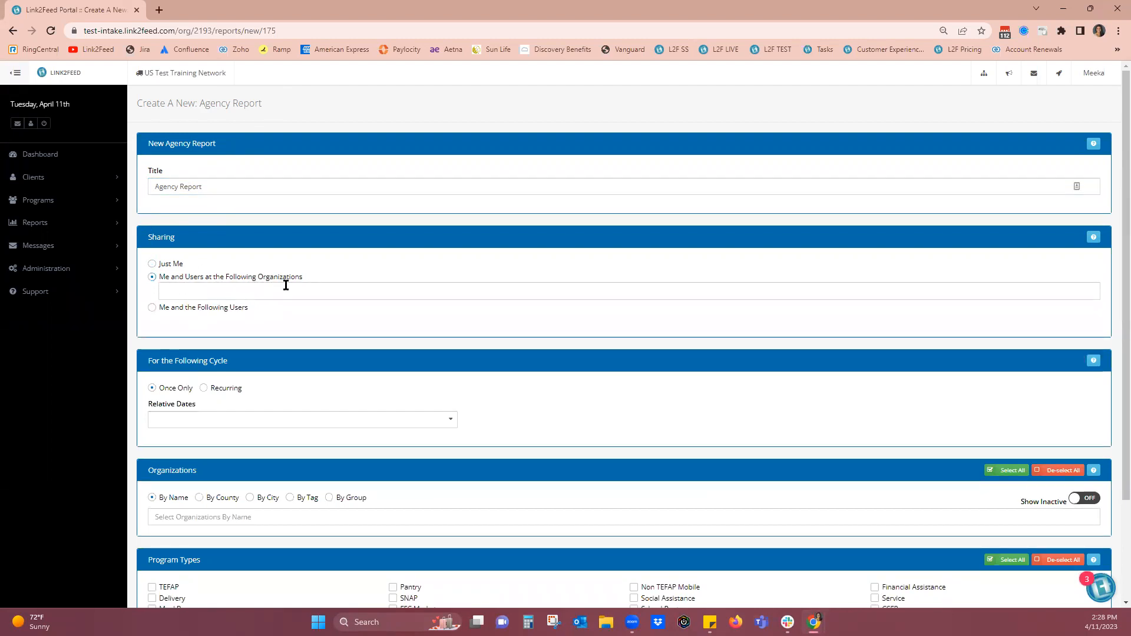
{"action": "left_click", "coordinate": [151, 308]}
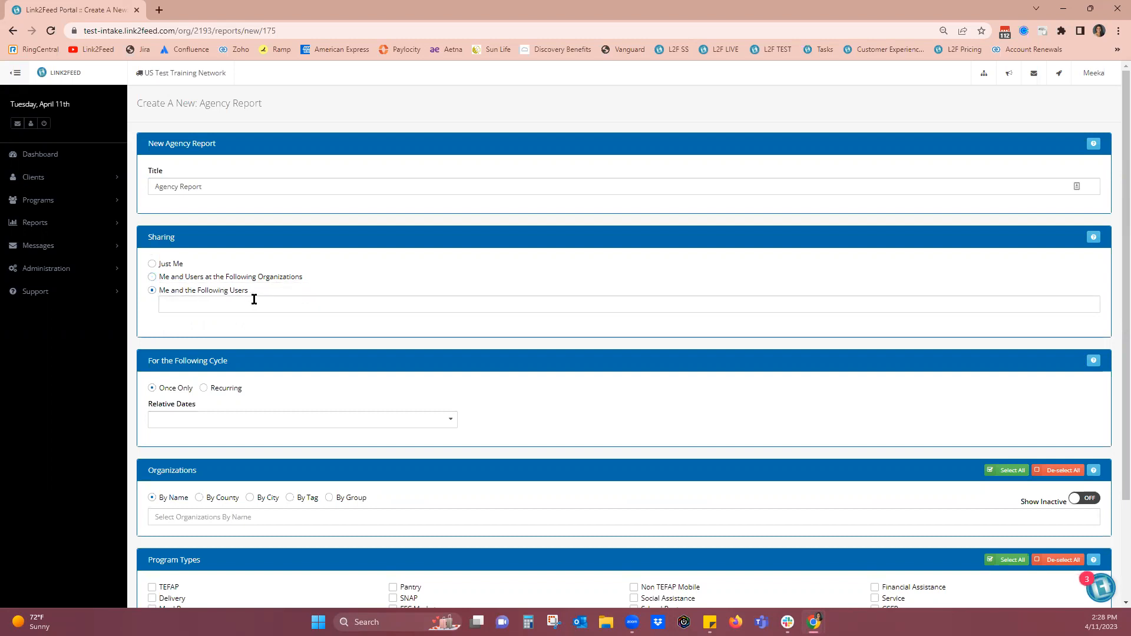
{"action": "left_click", "coordinate": [207, 277]}
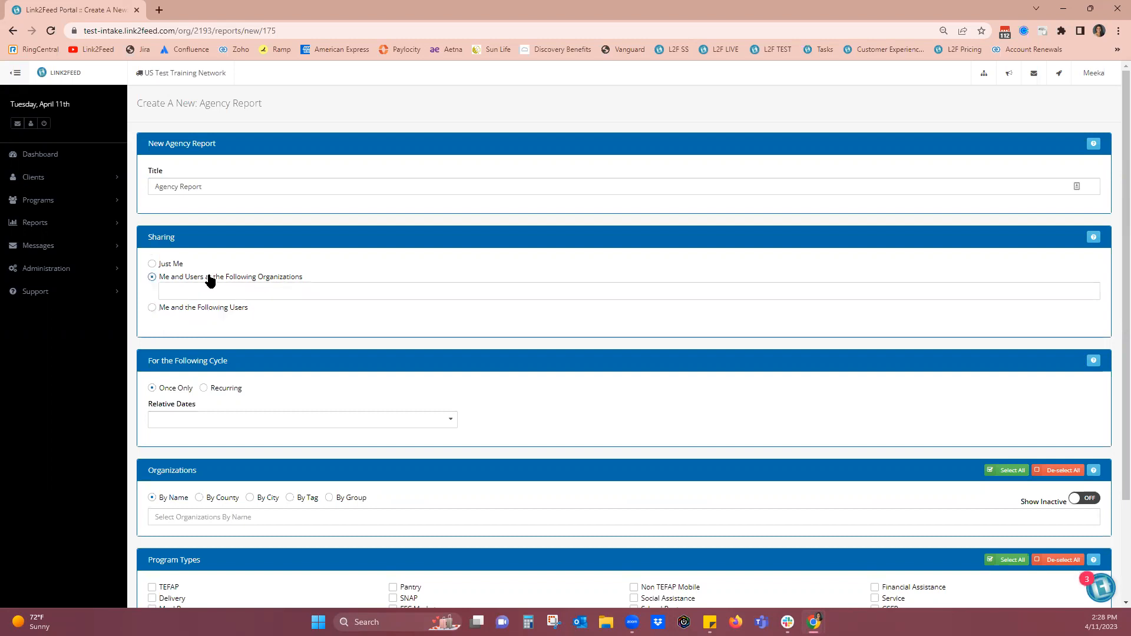
{"action": "left_click", "coordinate": [186, 307]}
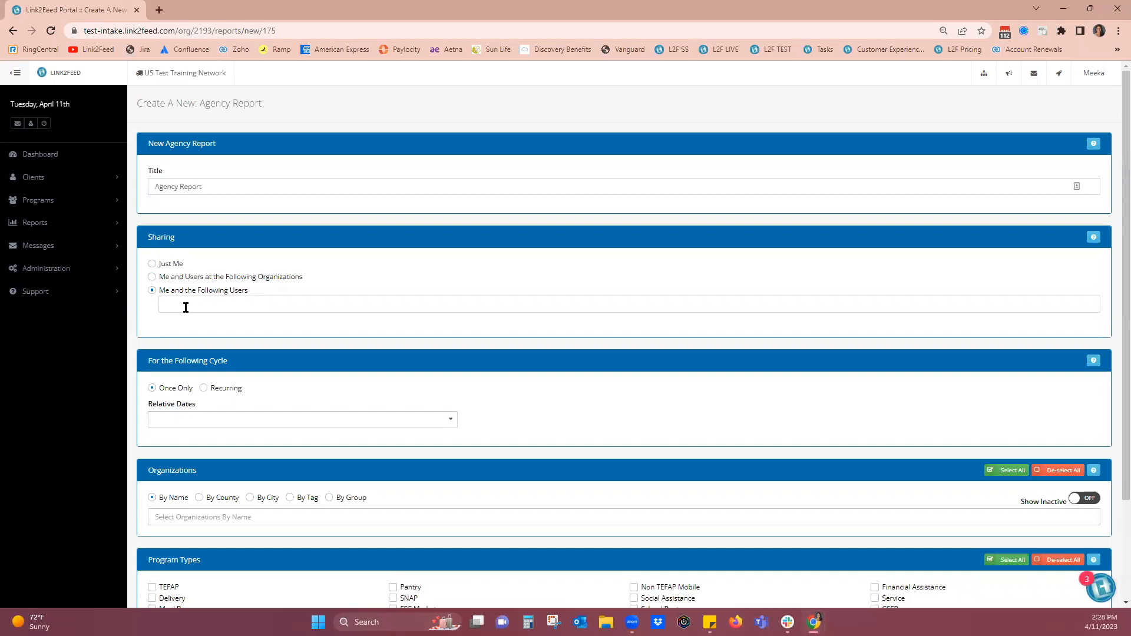
{"action": "left_click", "coordinate": [177, 263]}
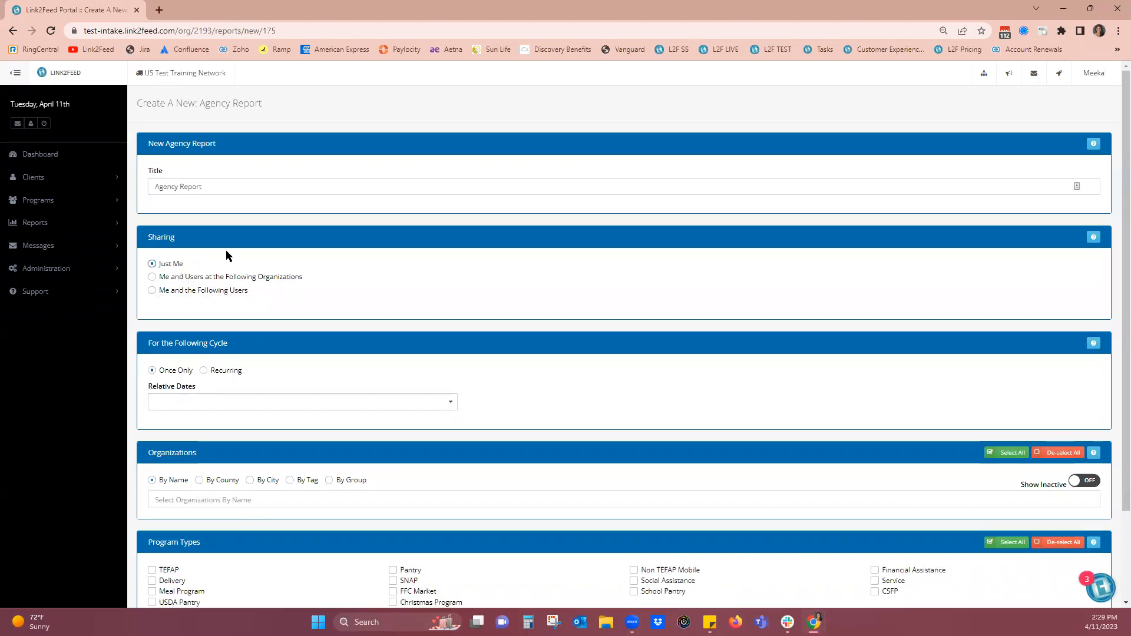
Step: Set the relative dates of the once-only report cycle to Last Quarter
{"action": "scroll", "coordinate": [248, 273], "scroll_direction": "down", "scroll_amount": 1}
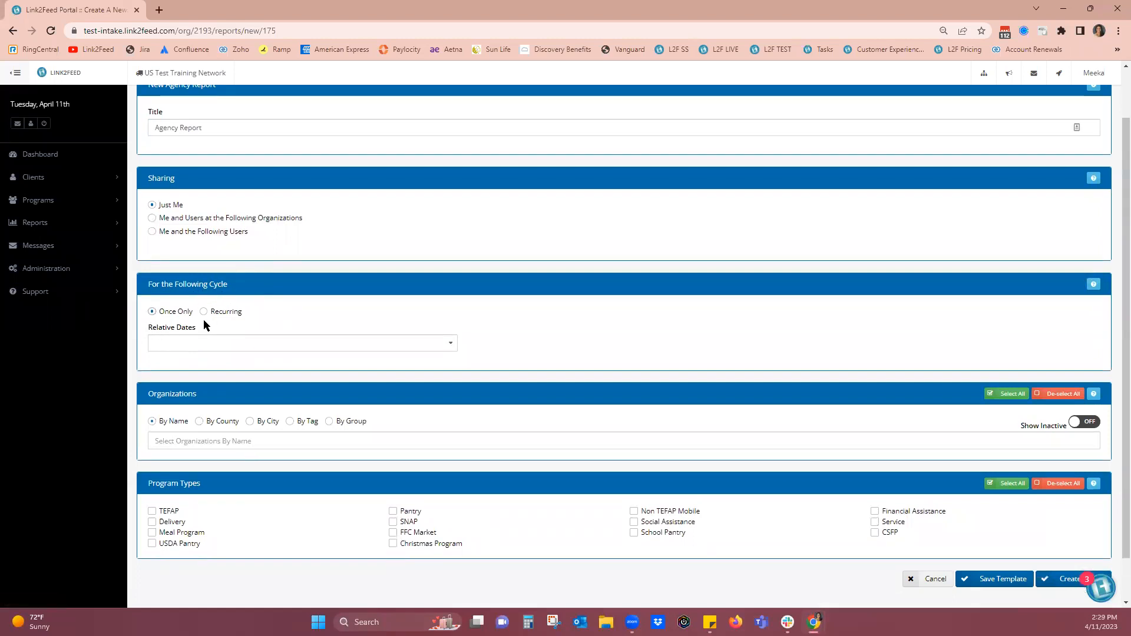
{"action": "left_click", "coordinate": [194, 345]}
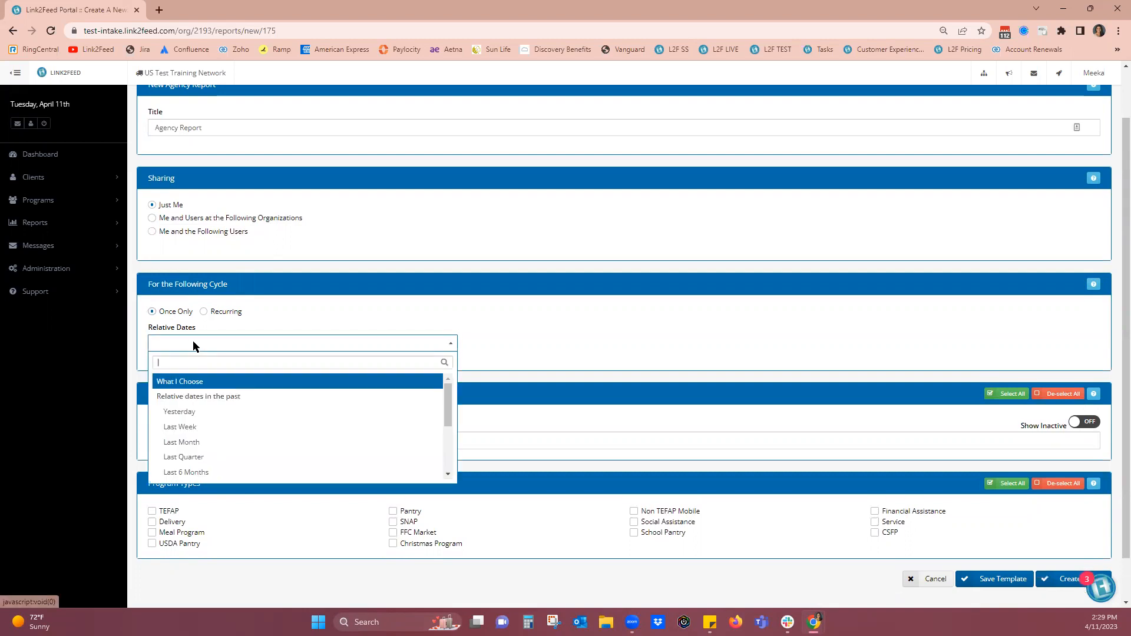
{"action": "left_click", "coordinate": [189, 383]}
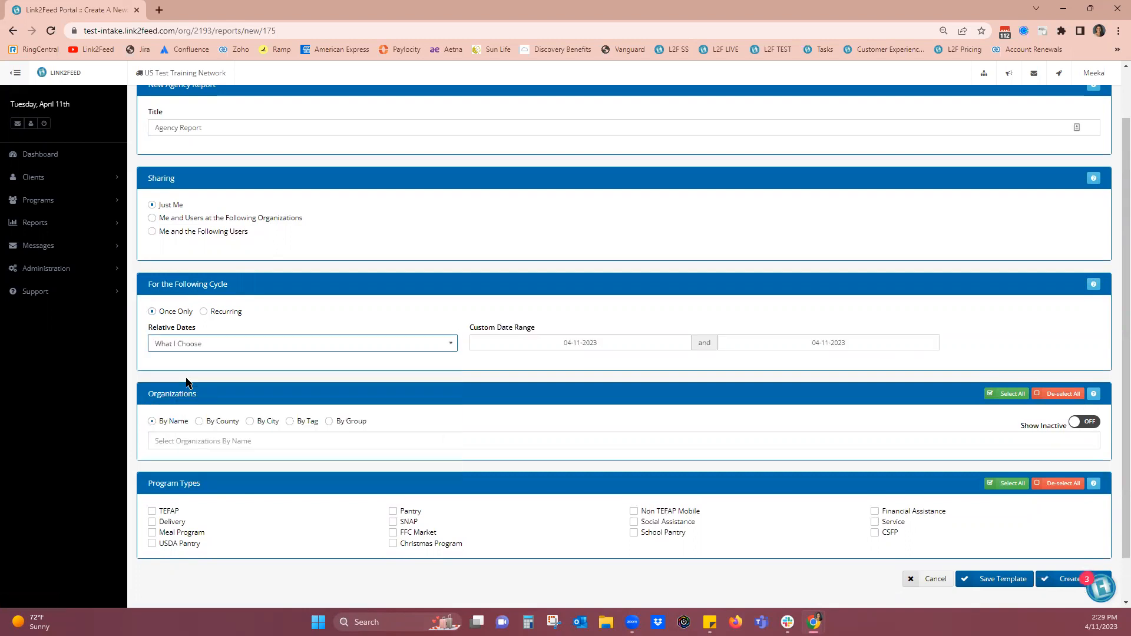
{"action": "left_click", "coordinate": [375, 344]}
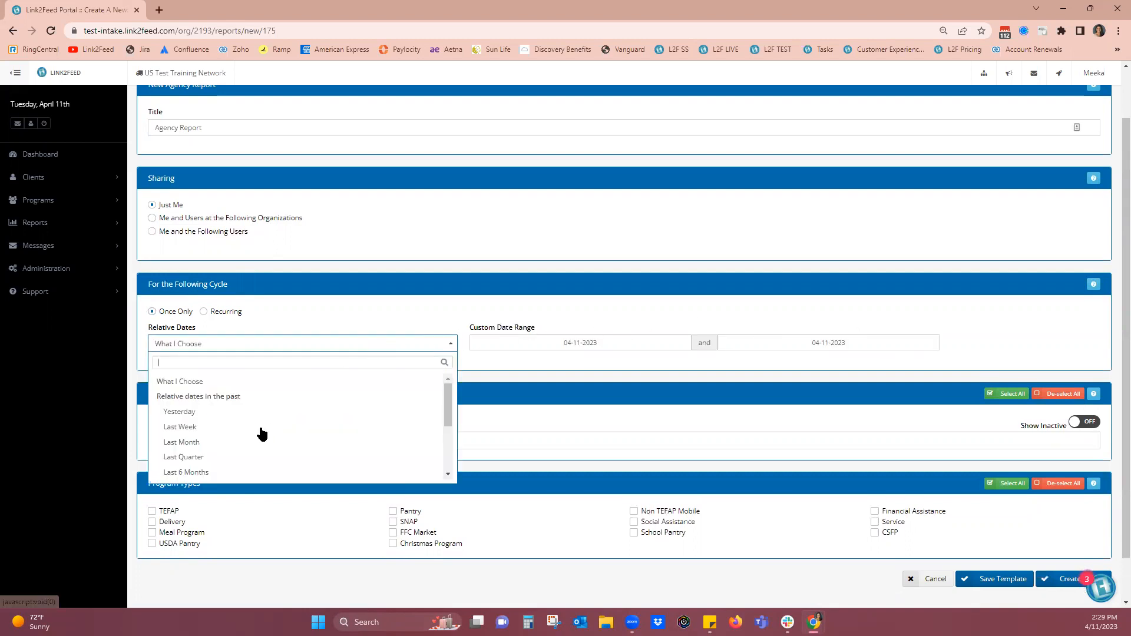
{"action": "left_click", "coordinate": [201, 457]}
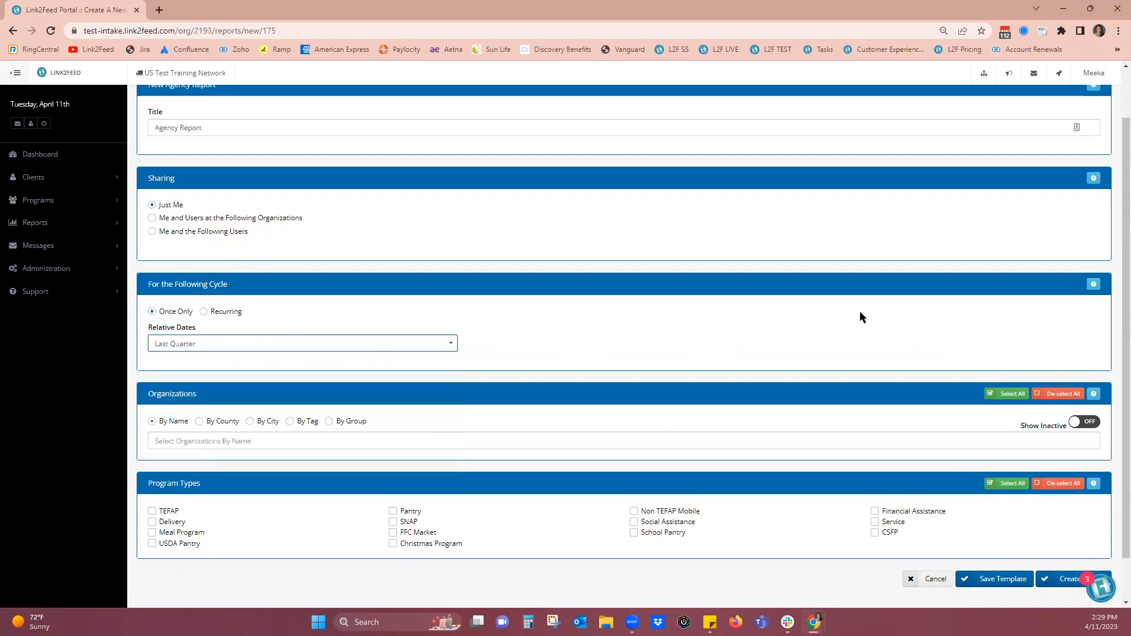
Step: Try selecting all organizations without US Test Training Network CNCT Agency and Testing agency, and switch Show Inactive on and off
{"action": "scroll", "coordinate": [725, 308], "scroll_direction": "down", "scroll_amount": 1}
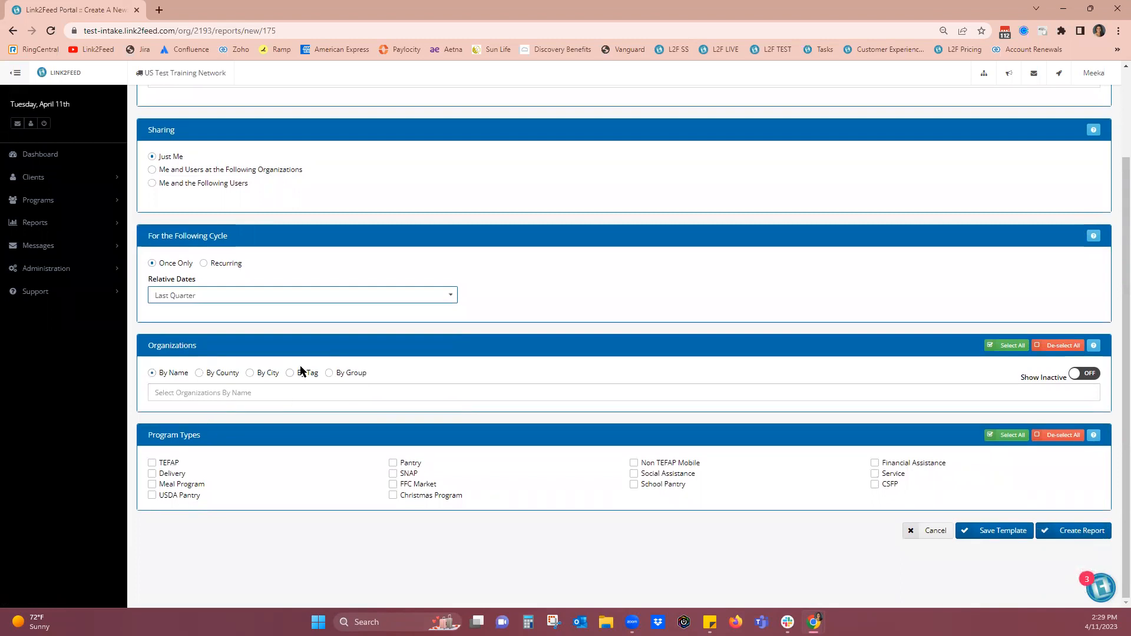
{"action": "left_click", "coordinate": [999, 346]}
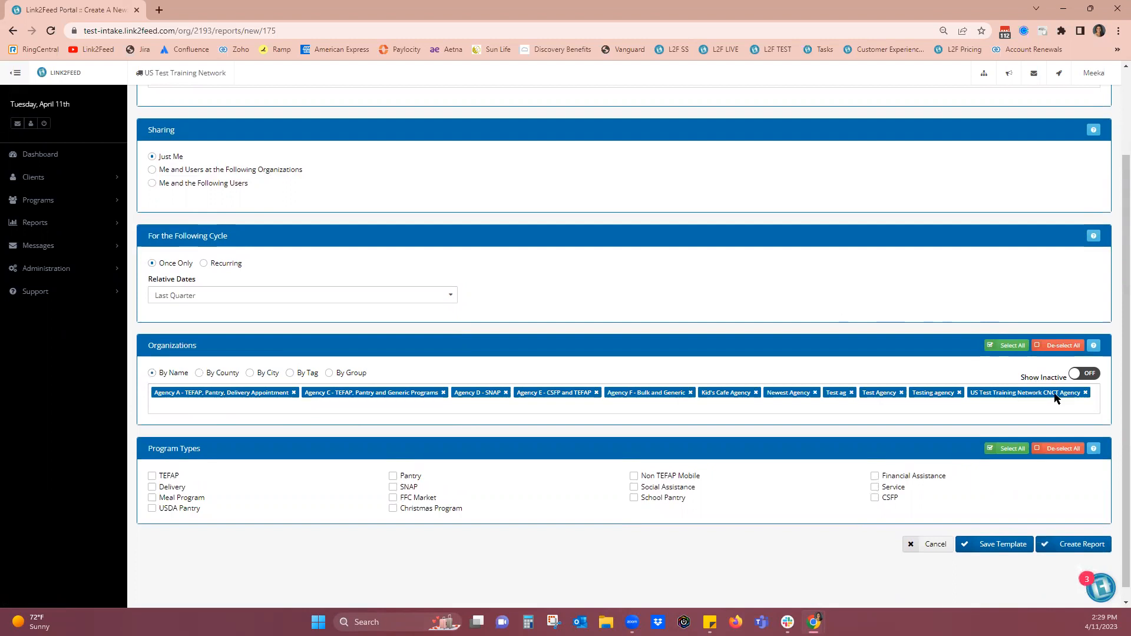
{"action": "left_click", "coordinate": [1084, 392]}
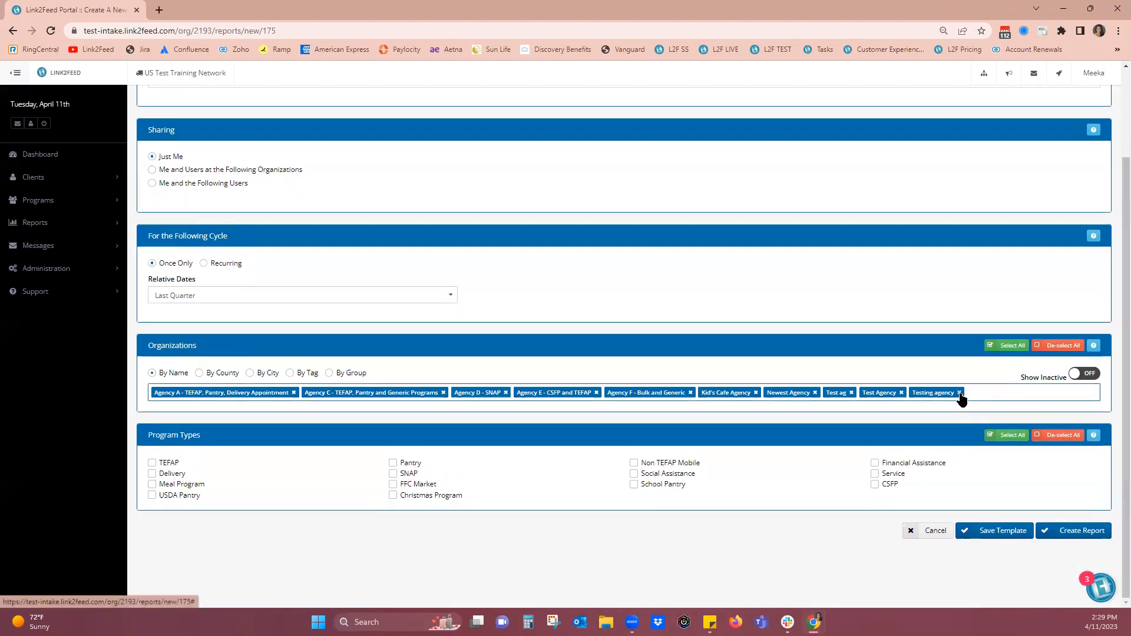
{"action": "left_click", "coordinate": [959, 393]}
{"action": "left_click", "coordinate": [1087, 375]}
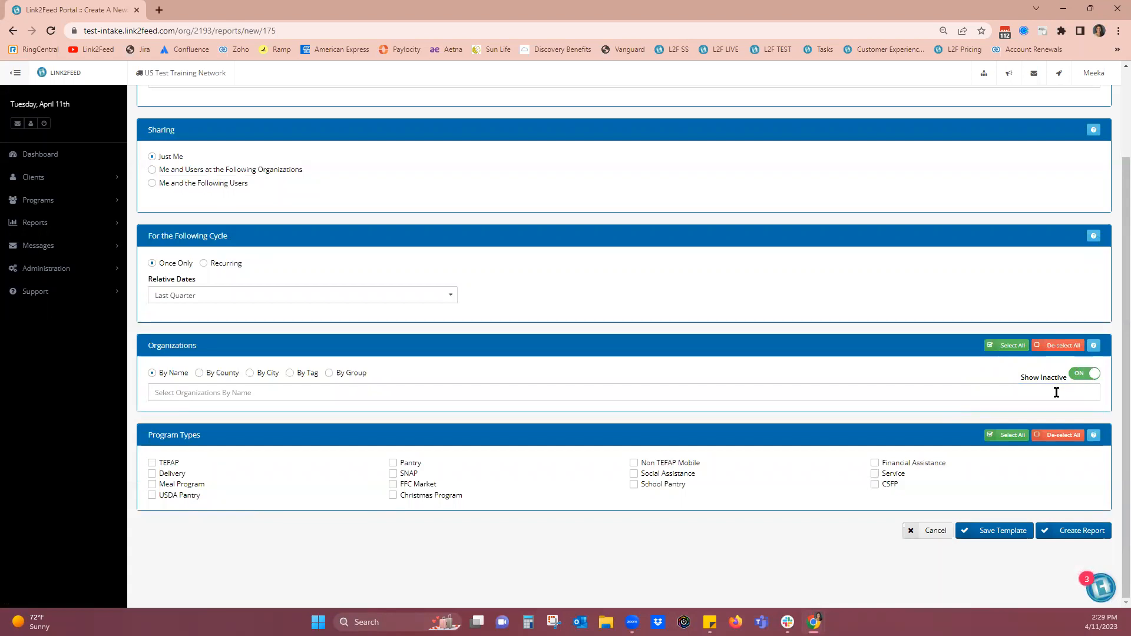
{"action": "left_click", "coordinate": [1088, 375]}
Step: Select all active organizations by name for the report and look over the program types and the rest of the form
{"action": "left_click", "coordinate": [1009, 346]}
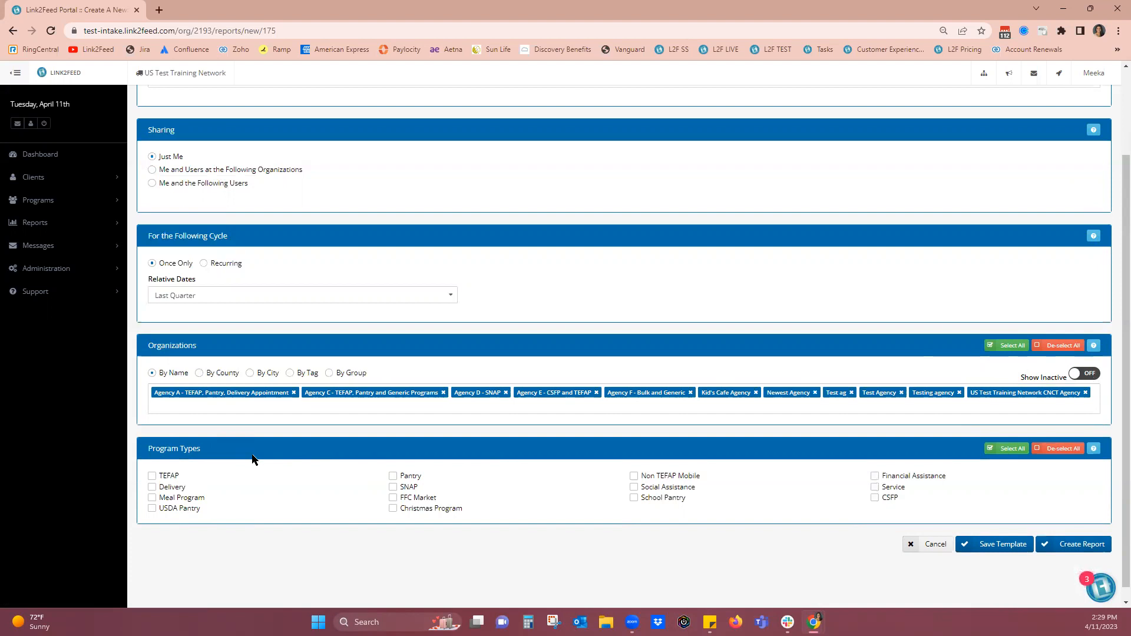
{"action": "scroll", "coordinate": [252, 459], "scroll_direction": "down", "scroll_amount": 1}
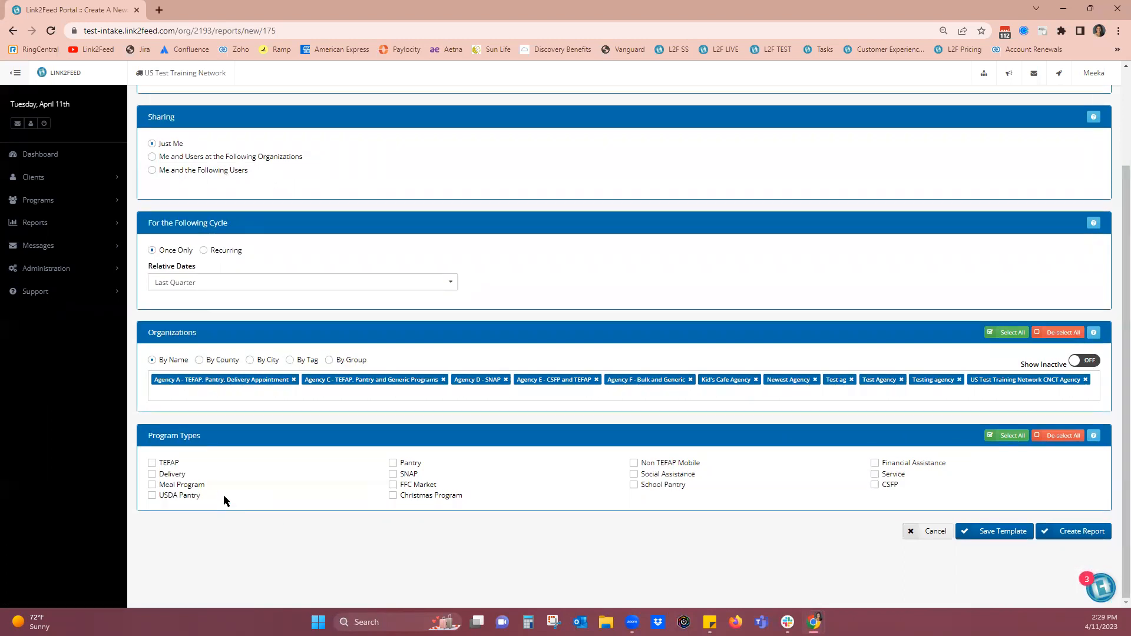
{"action": "scroll", "coordinate": [224, 494], "scroll_direction": "up", "scroll_amount": 2}
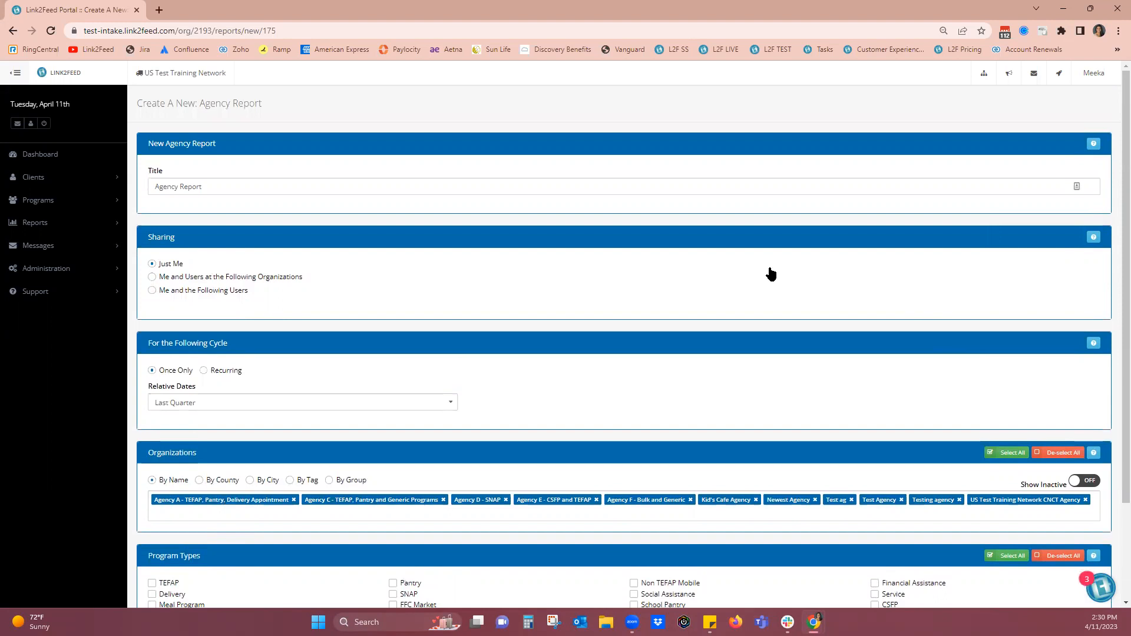
Step: Leave the unsaved Agency Report form and open the completed Webinar Agency Report from the report inbox
{"action": "scroll", "coordinate": [768, 271], "scroll_direction": "down", "scroll_amount": 2}
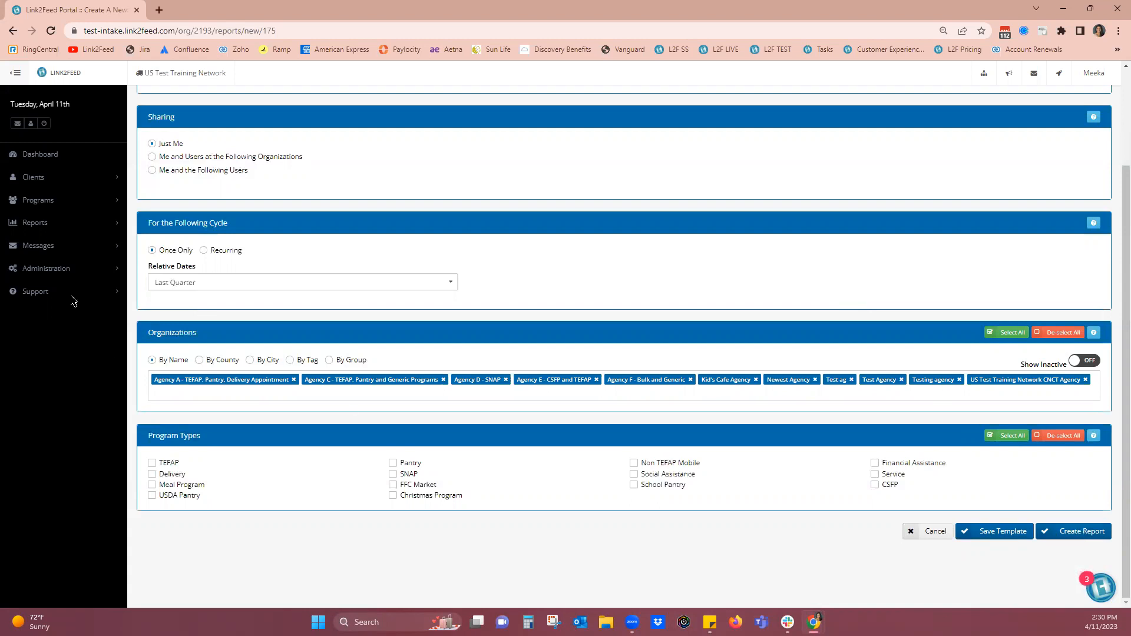
{"action": "left_click", "coordinate": [34, 222]}
{"action": "left_click", "coordinate": [39, 263]}
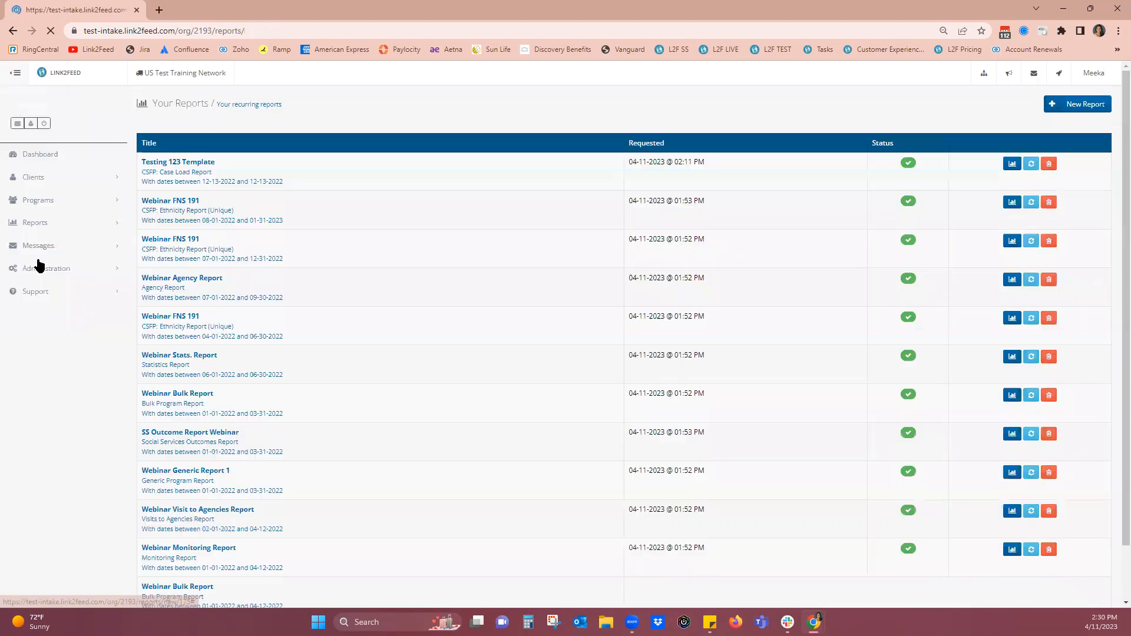
{"action": "scroll", "coordinate": [284, 236], "scroll_direction": "down", "scroll_amount": 2}
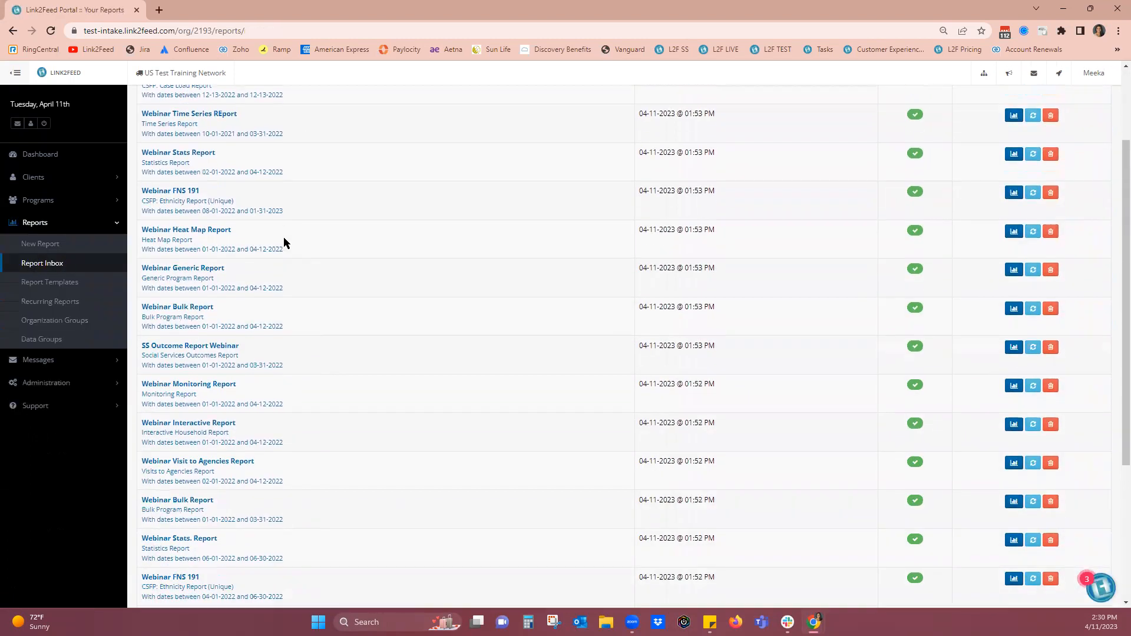
{"action": "scroll", "coordinate": [283, 237], "scroll_direction": "up", "scroll_amount": 2}
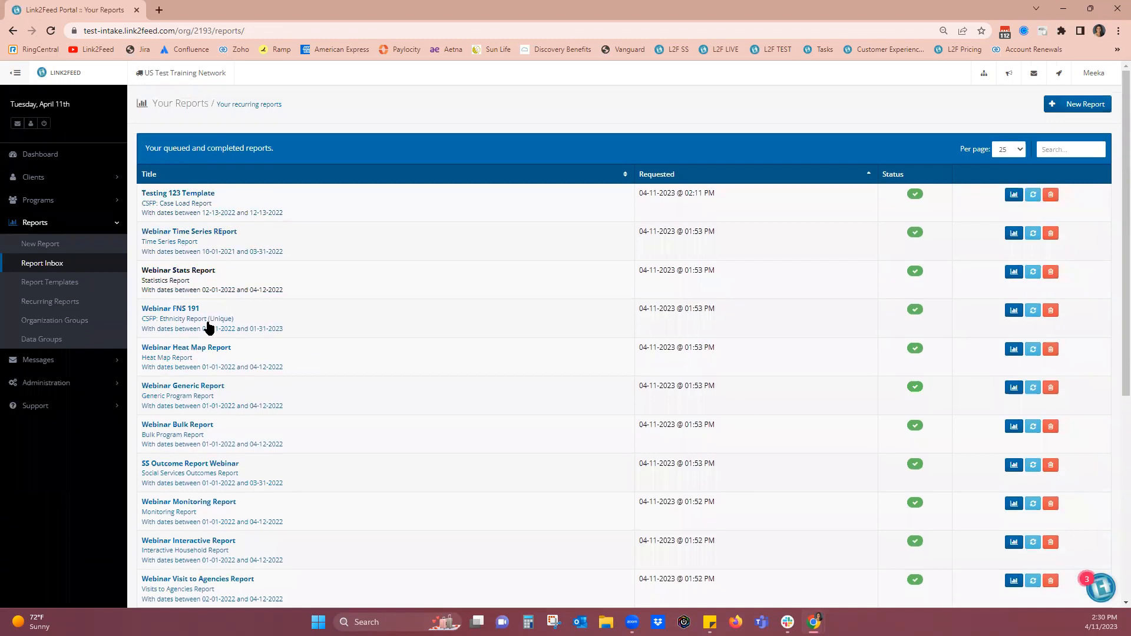
{"action": "scroll", "coordinate": [207, 437], "scroll_direction": "down", "scroll_amount": 1}
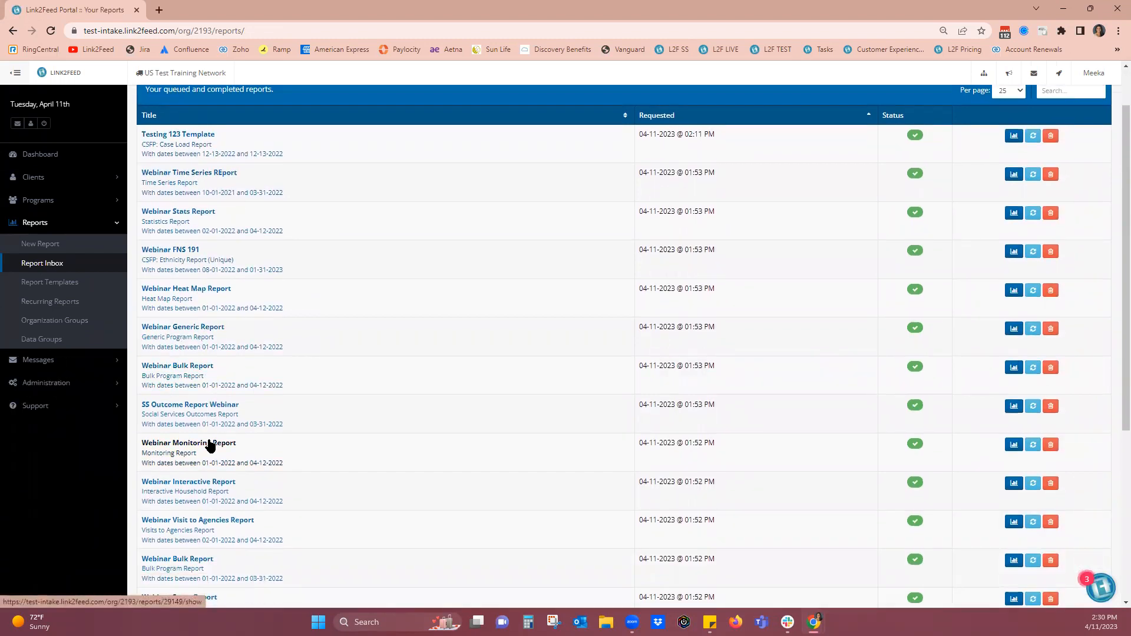
{"action": "scroll", "coordinate": [210, 445], "scroll_direction": "down", "scroll_amount": 5}
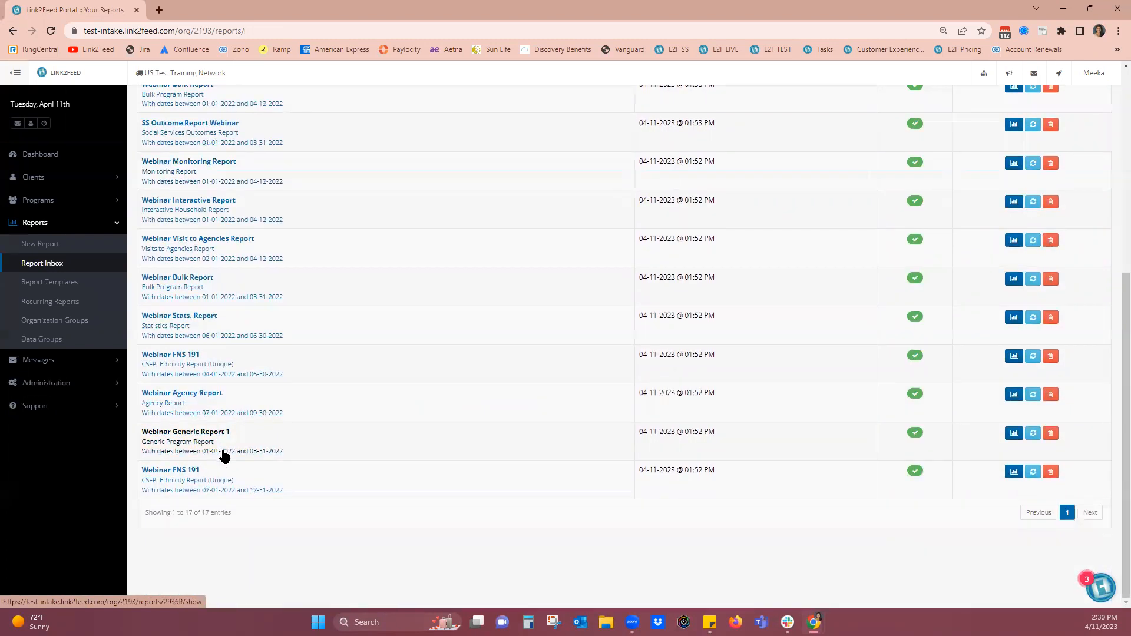
{"action": "left_click", "coordinate": [158, 398]}
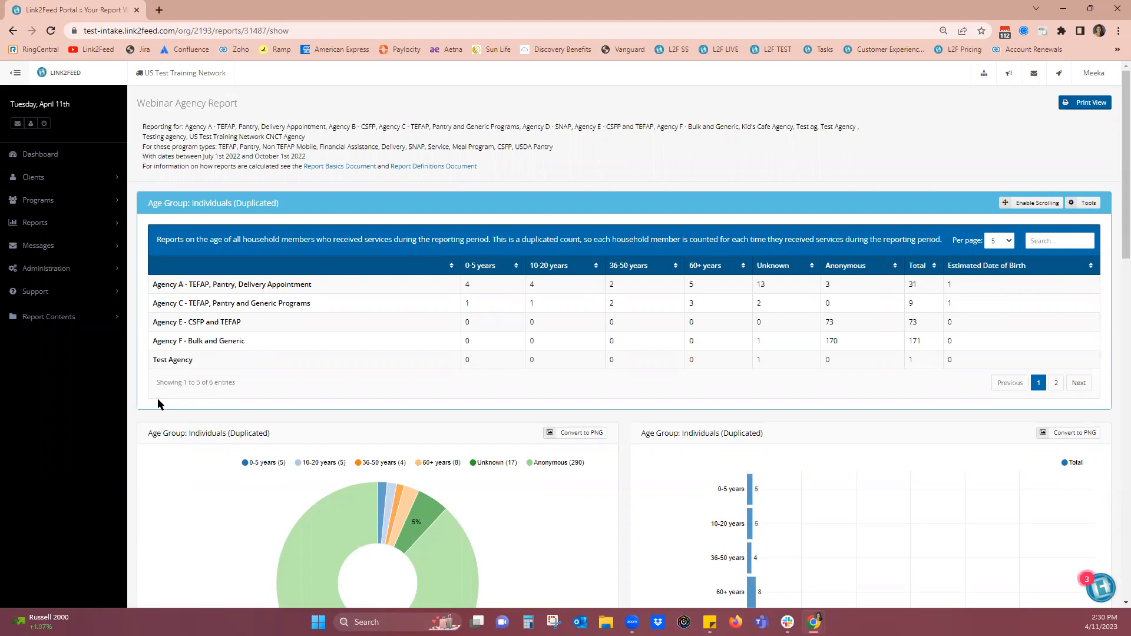
Step: Jump to the Served: Household/Individuals (Unique) section through the report contents, and return to the beginning of the report
{"action": "left_click", "coordinate": [72, 321]}
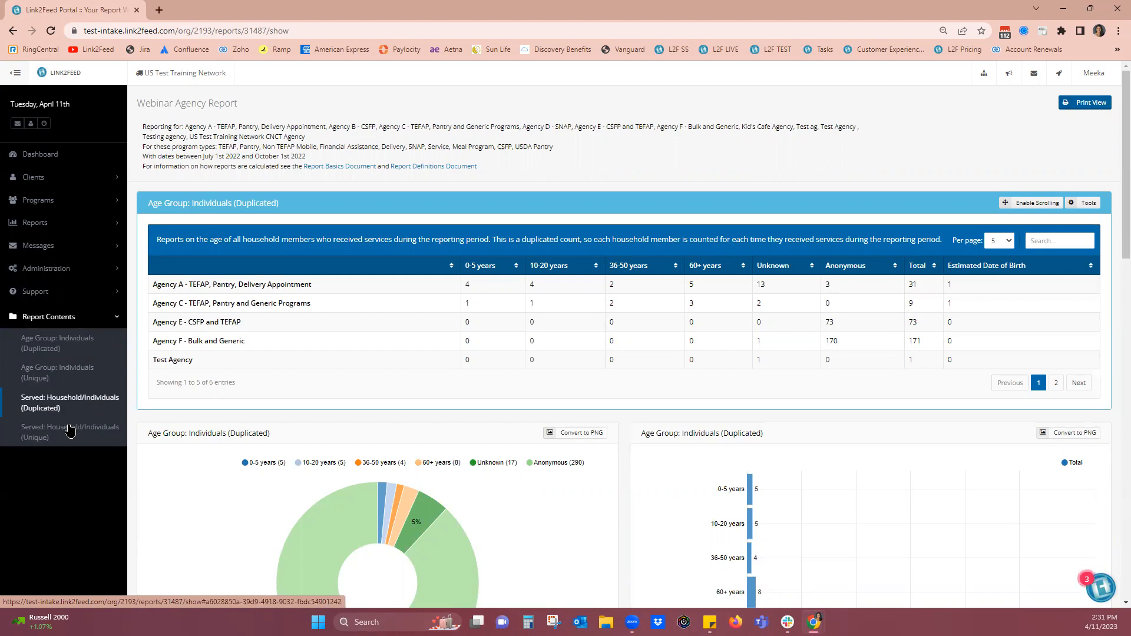
{"action": "left_click", "coordinate": [103, 434]}
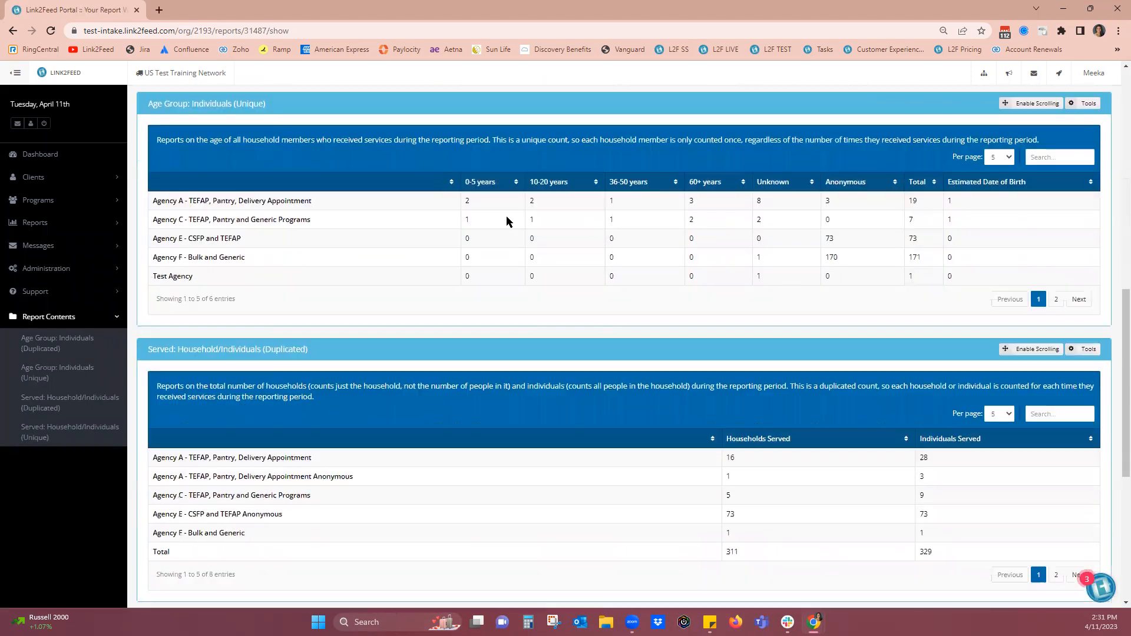
{"action": "scroll", "coordinate": [510, 224], "scroll_direction": "up", "scroll_amount": 10}
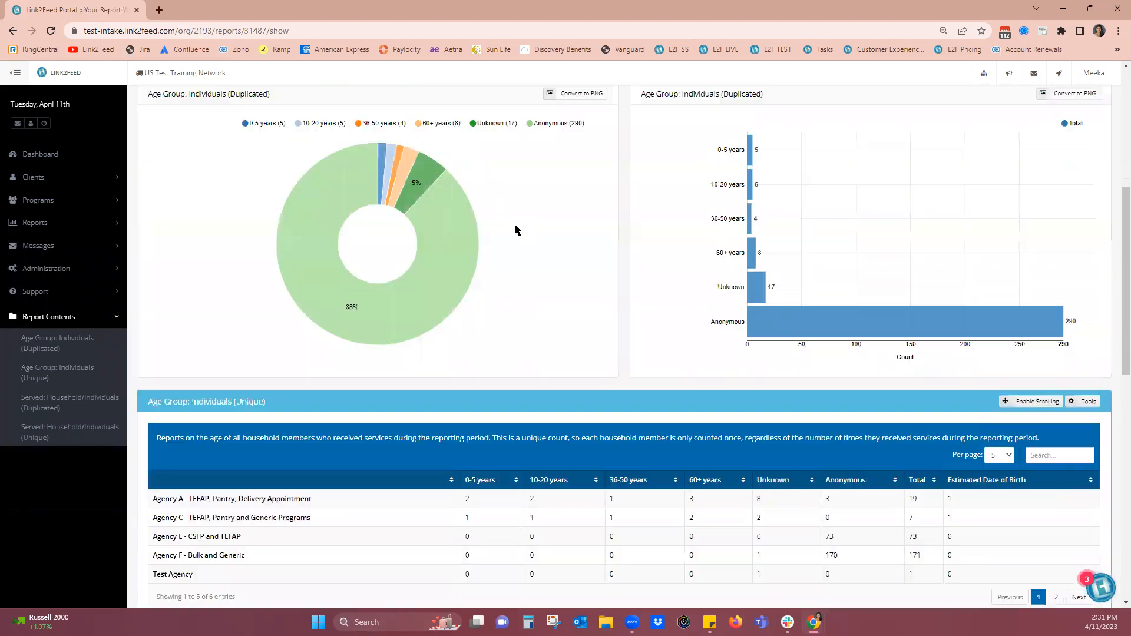
{"action": "scroll", "coordinate": [515, 224], "scroll_direction": "up", "scroll_amount": 6}
Step: Exclude the Anonymous group from the Age Group: Individuals (Duplicated) donut chart
{"action": "scroll", "coordinate": [596, 299], "scroll_direction": "down", "scroll_amount": 2}
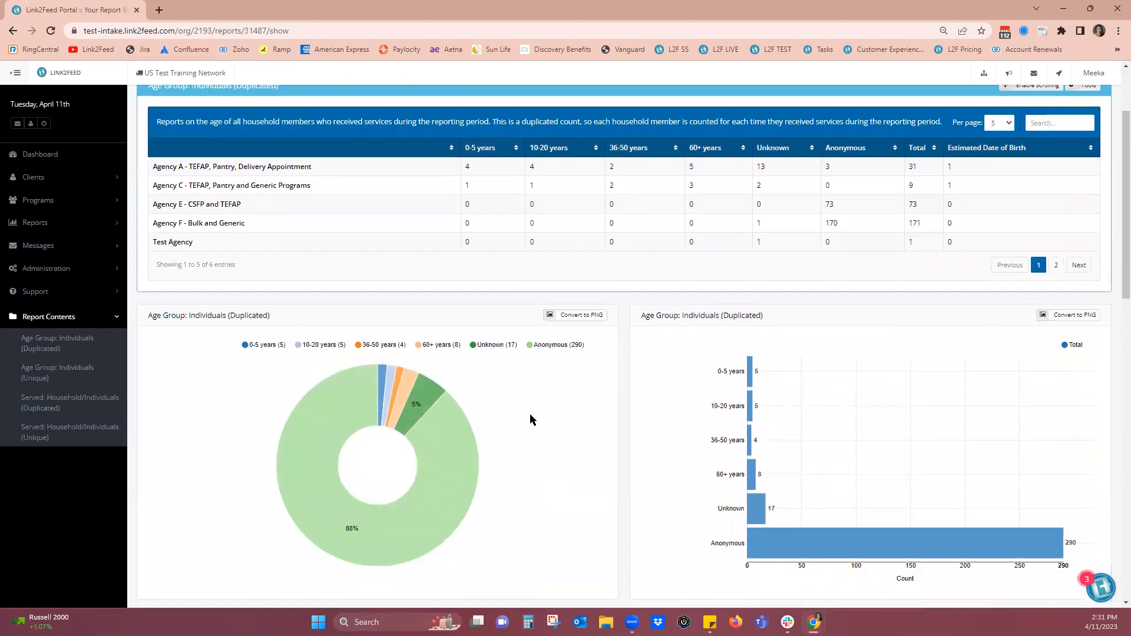
{"action": "scroll", "coordinate": [529, 413], "scroll_direction": "down", "scroll_amount": 1}
{"action": "mouse_move", "coordinate": [422, 447]}
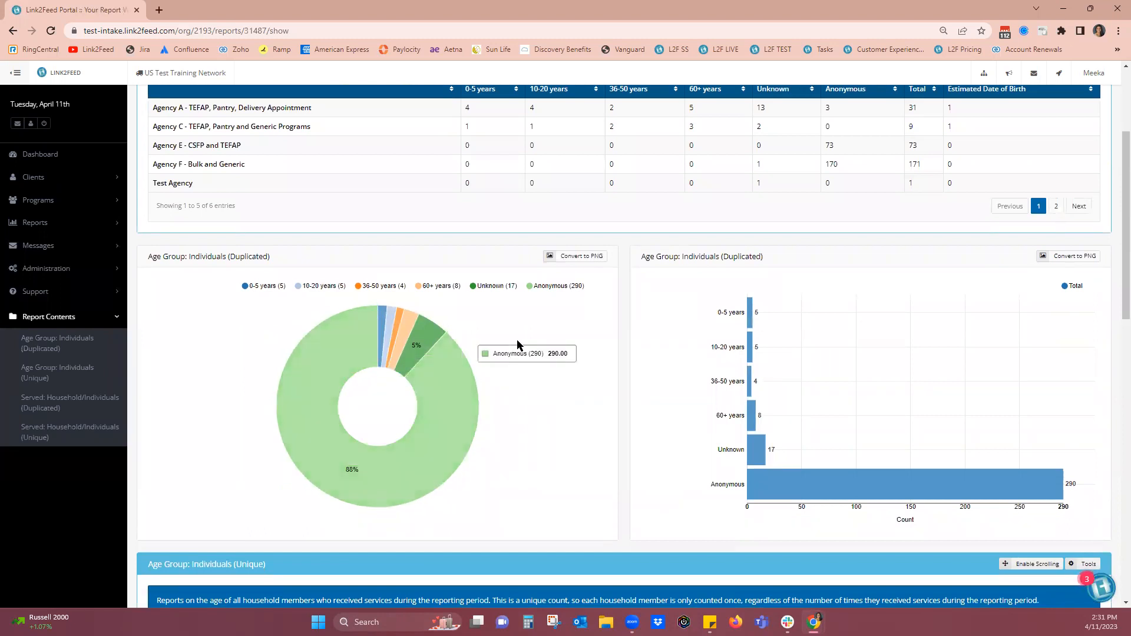
{"action": "left_click", "coordinate": [529, 287]}
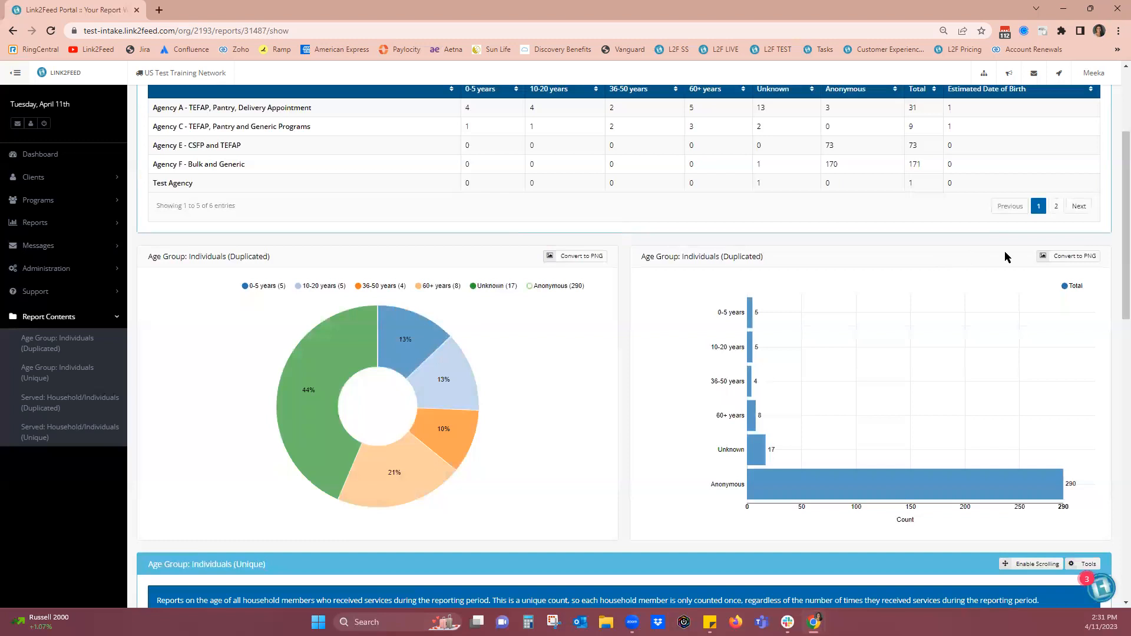
Step: Reveal the export options of the Age Group: Individuals (Duplicated) table and look through the report's remaining tables
{"action": "scroll", "coordinate": [1010, 259], "scroll_direction": "up", "scroll_amount": 3}
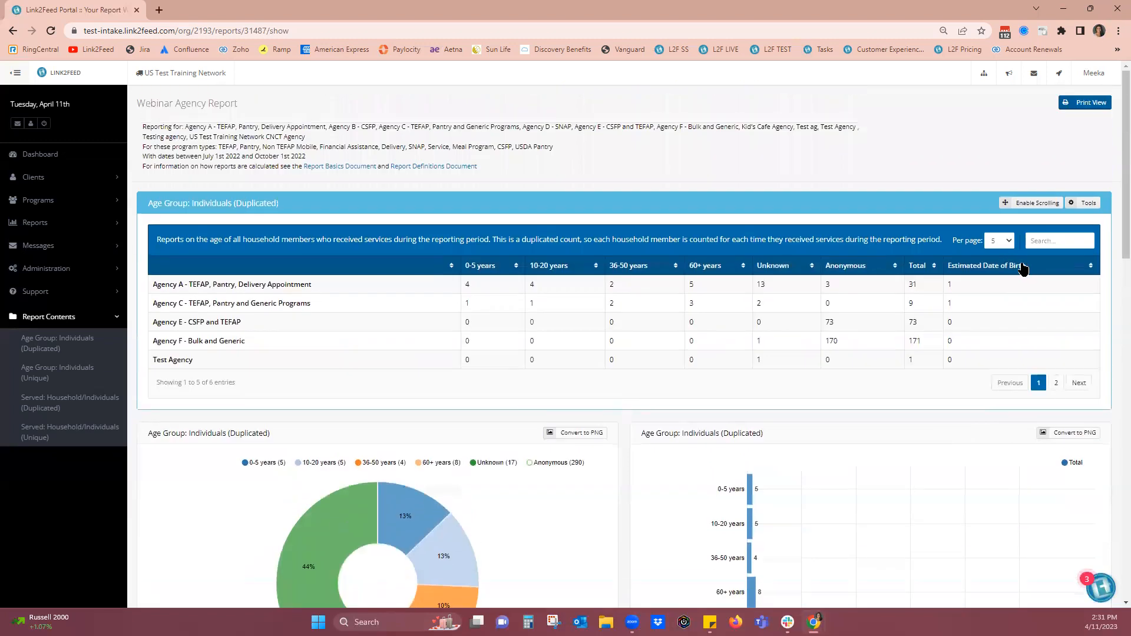
{"action": "left_click", "coordinate": [1078, 203]}
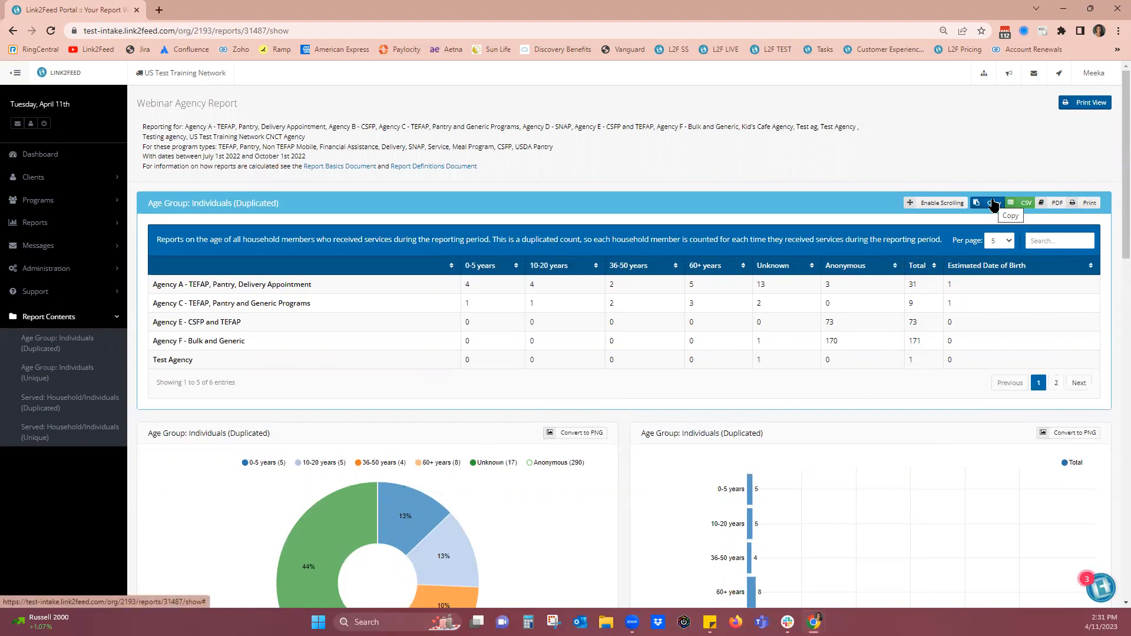
{"action": "scroll", "coordinate": [911, 300], "scroll_direction": "down", "scroll_amount": 9}
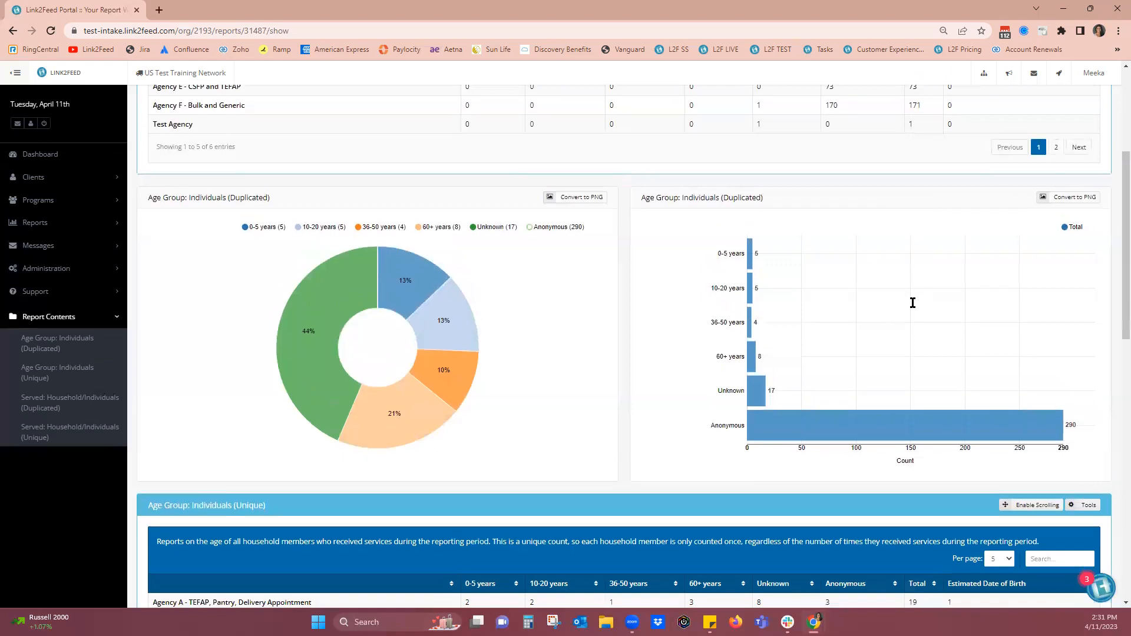
{"action": "scroll", "coordinate": [911, 312], "scroll_direction": "down", "scroll_amount": 7}
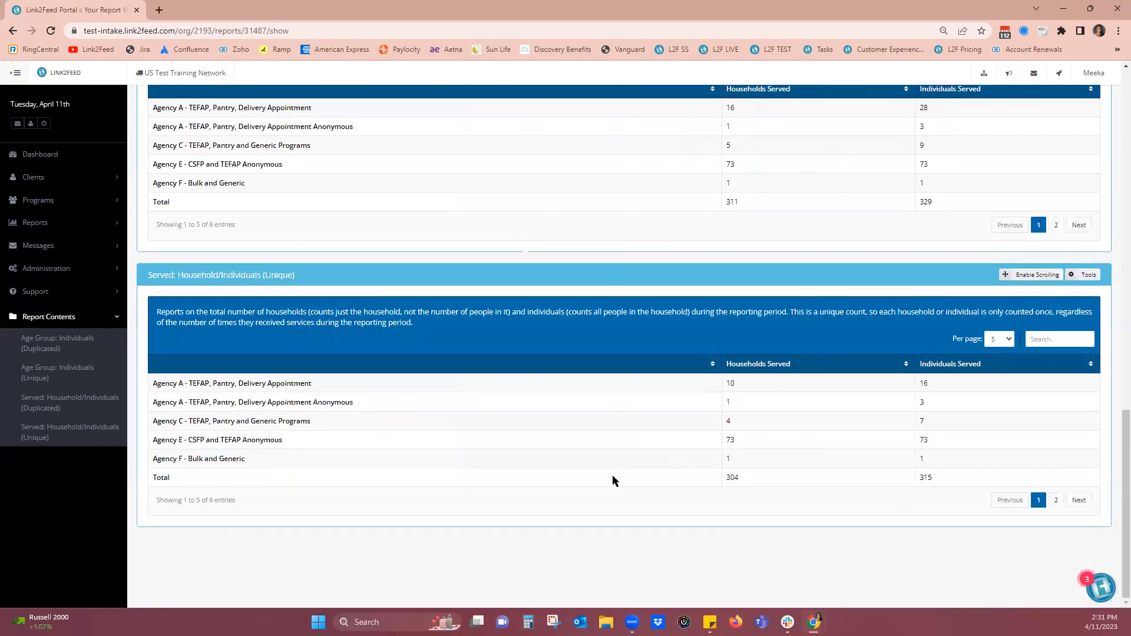
{"action": "scroll", "coordinate": [593, 458], "scroll_direction": "up", "scroll_amount": 15}
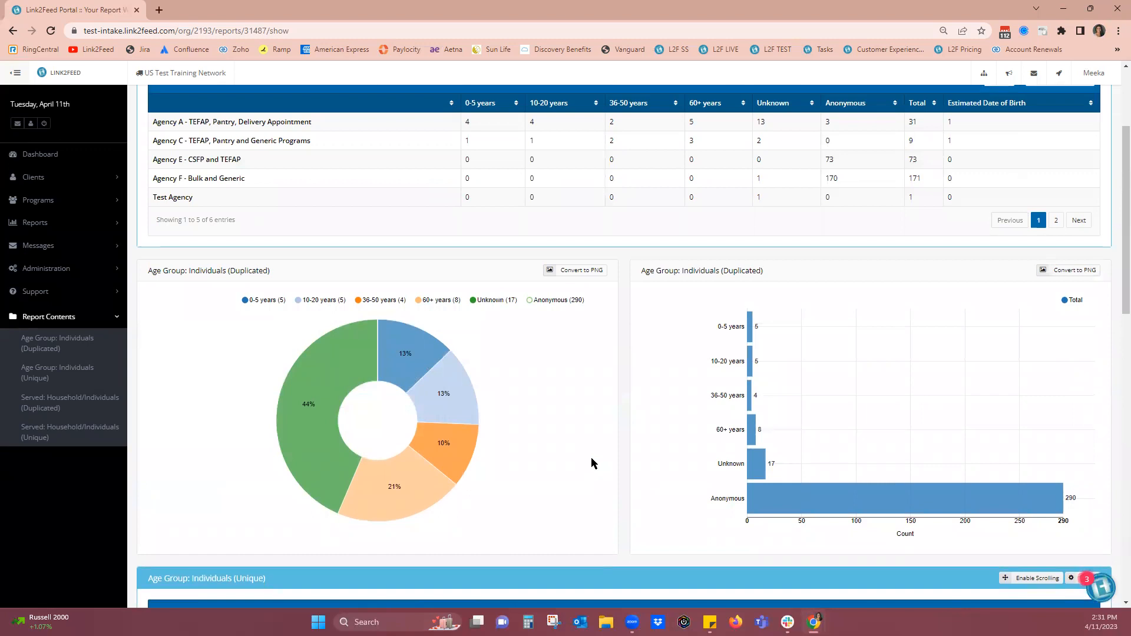
{"action": "scroll", "coordinate": [591, 457], "scroll_direction": "up", "scroll_amount": 3}
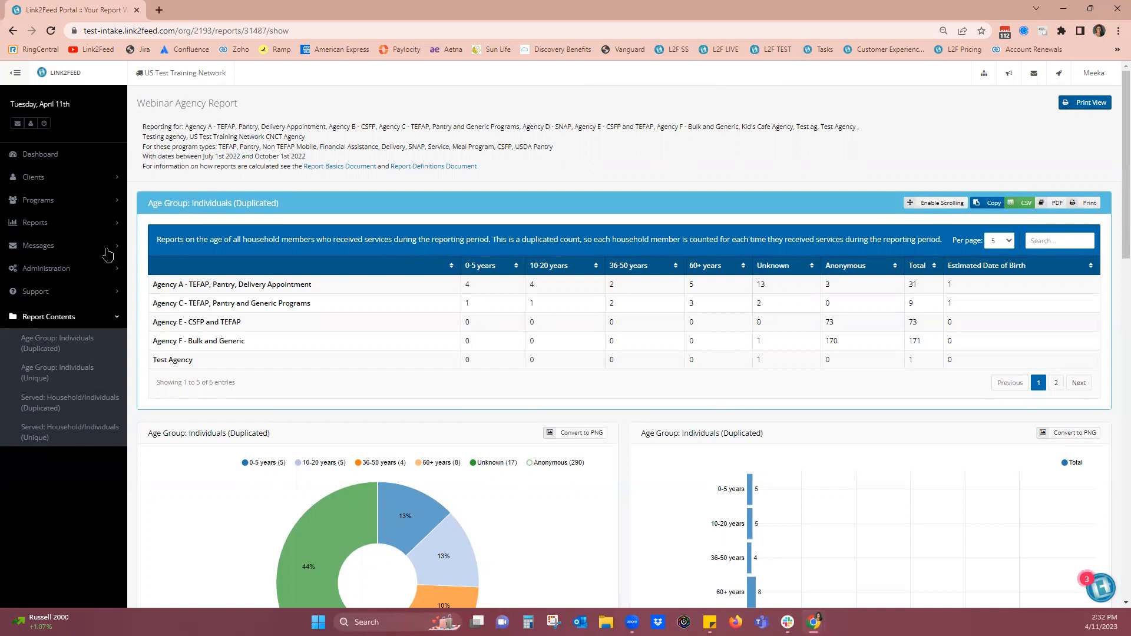
Step: Start a new Interactive Household Report and look over its blank setup form down to the program types
{"action": "left_click", "coordinate": [37, 223]}
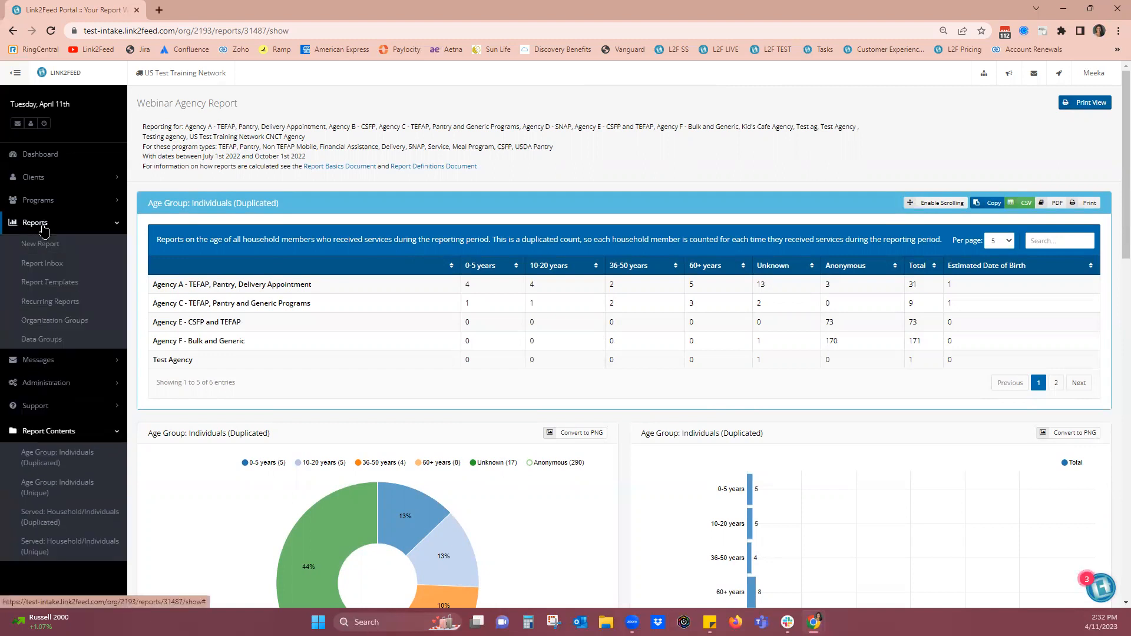
{"action": "left_click", "coordinate": [42, 243]}
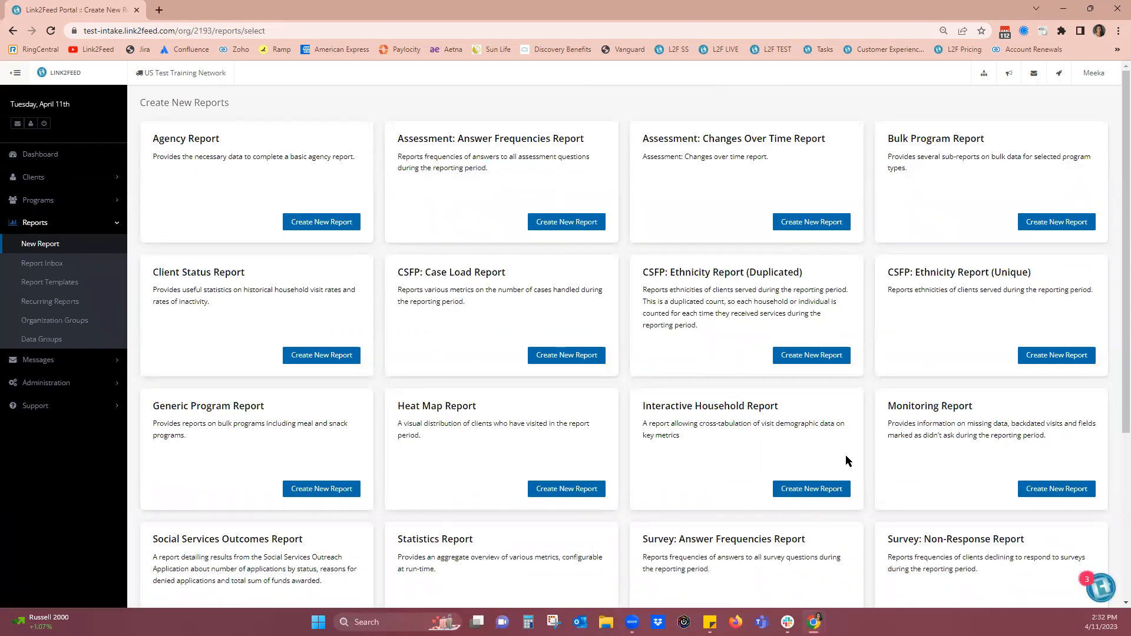
{"action": "left_click", "coordinate": [839, 489]}
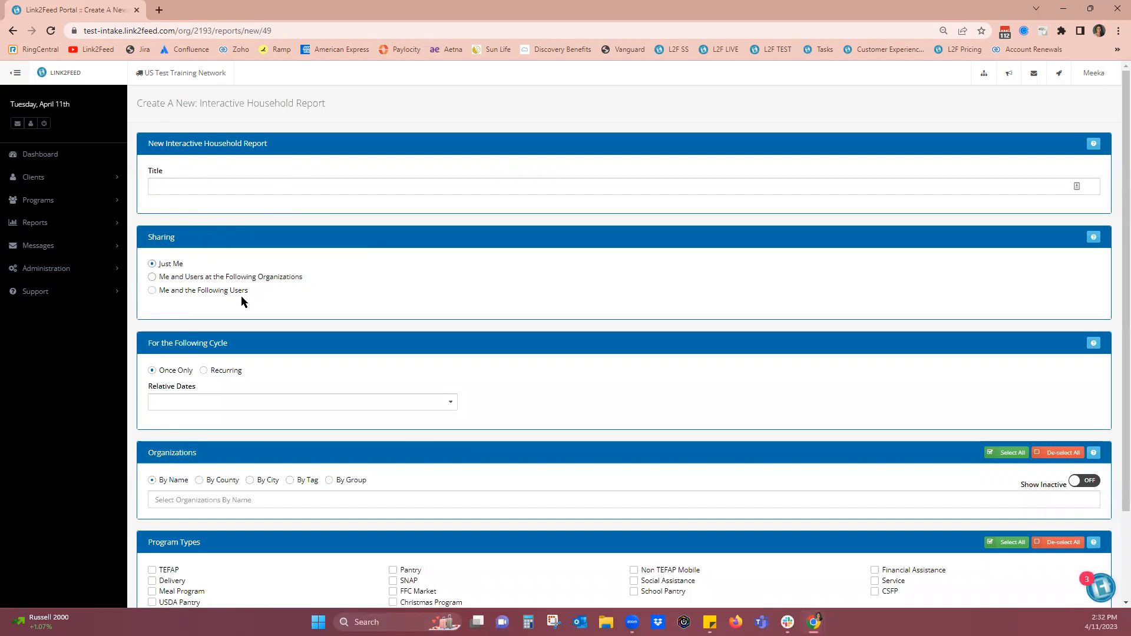
{"action": "scroll", "coordinate": [242, 295], "scroll_direction": "down", "scroll_amount": 2}
{"action": "scroll", "coordinate": [241, 296], "scroll_direction": "down", "scroll_amount": 1}
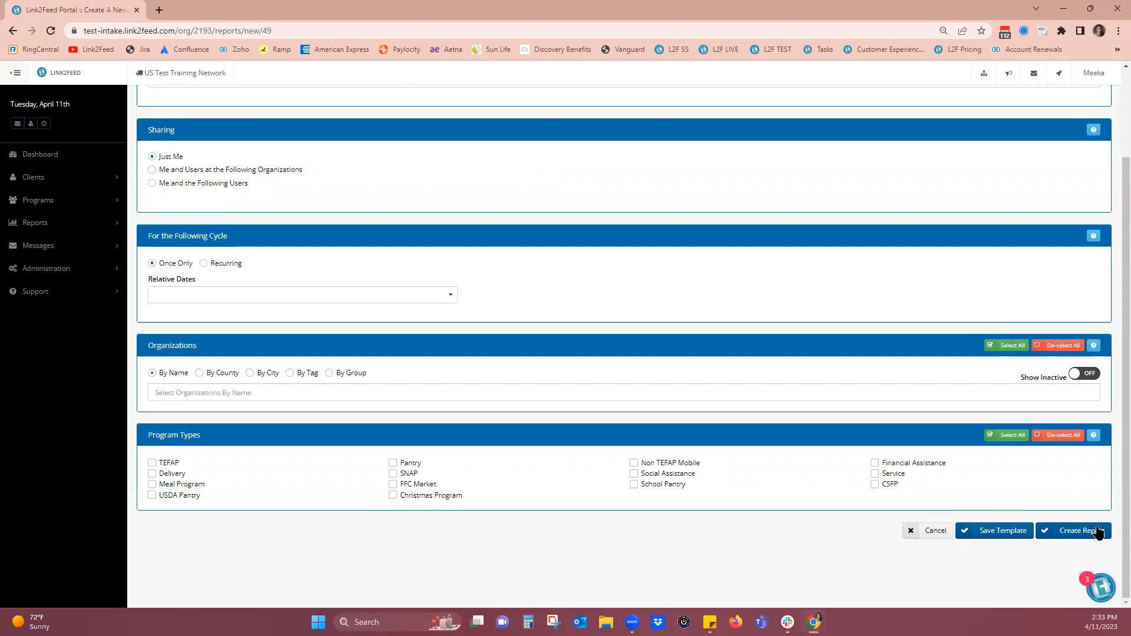
Step: Open the completed Webinar Interactive Report from the report inbox
{"action": "left_click", "coordinate": [53, 230]}
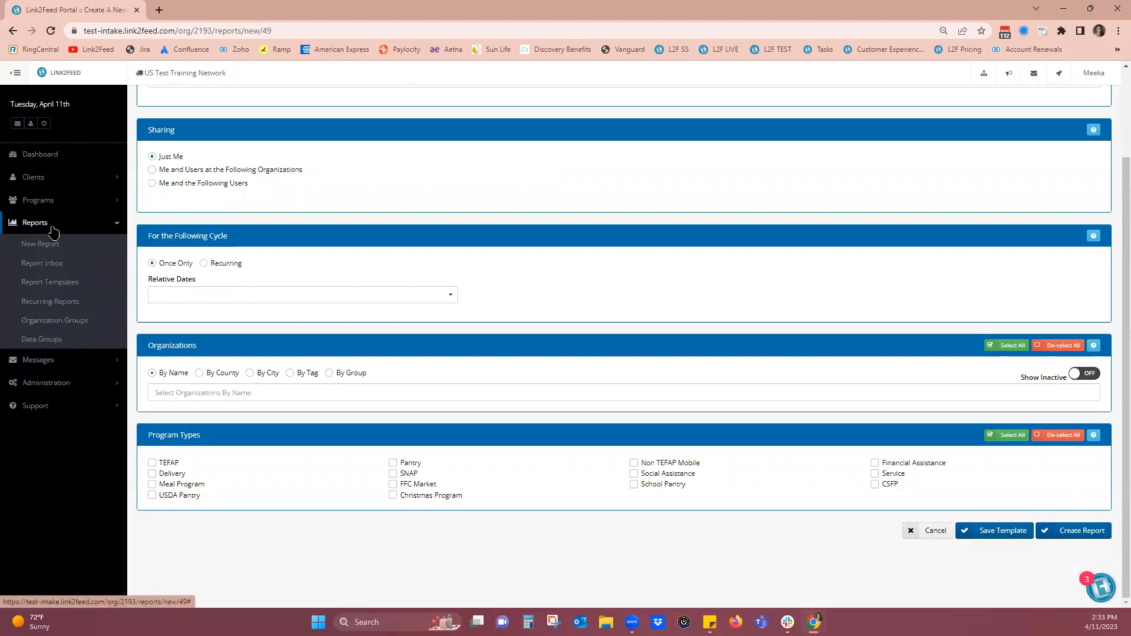
{"action": "left_click", "coordinate": [42, 264]}
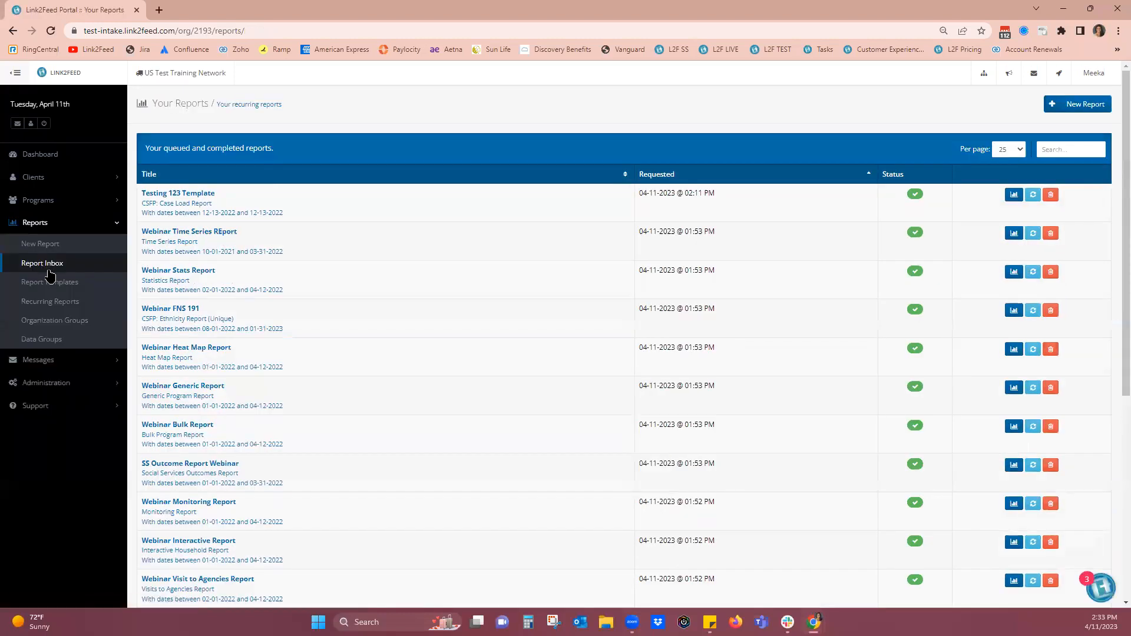
{"action": "scroll", "coordinate": [246, 306], "scroll_direction": "down", "scroll_amount": 1}
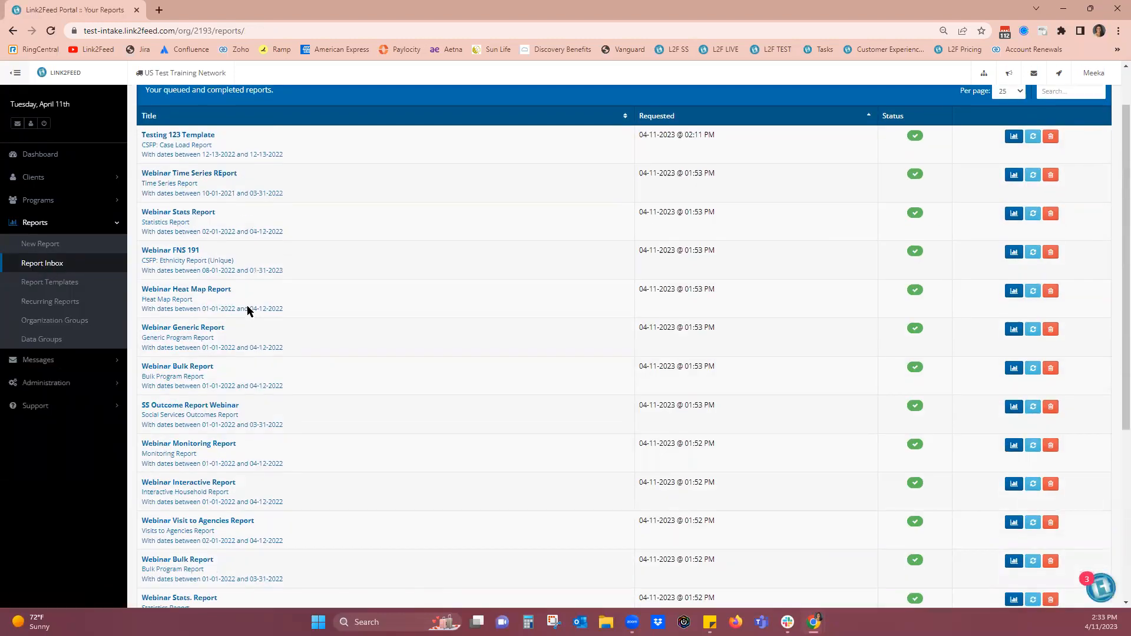
{"action": "left_click", "coordinate": [179, 494]}
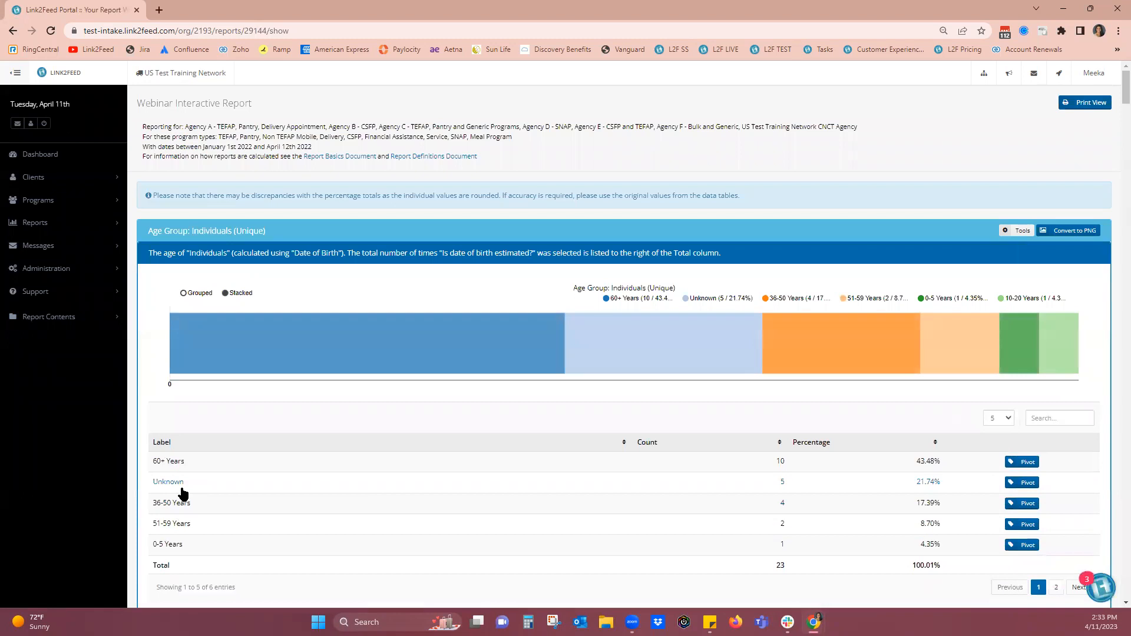
Step: Look over the first report sections, try hiding 60+ Years in the Age Group: Individuals (Unique) chart, and restore it
{"action": "scroll", "coordinate": [183, 493], "scroll_direction": "down", "scroll_amount": 9}
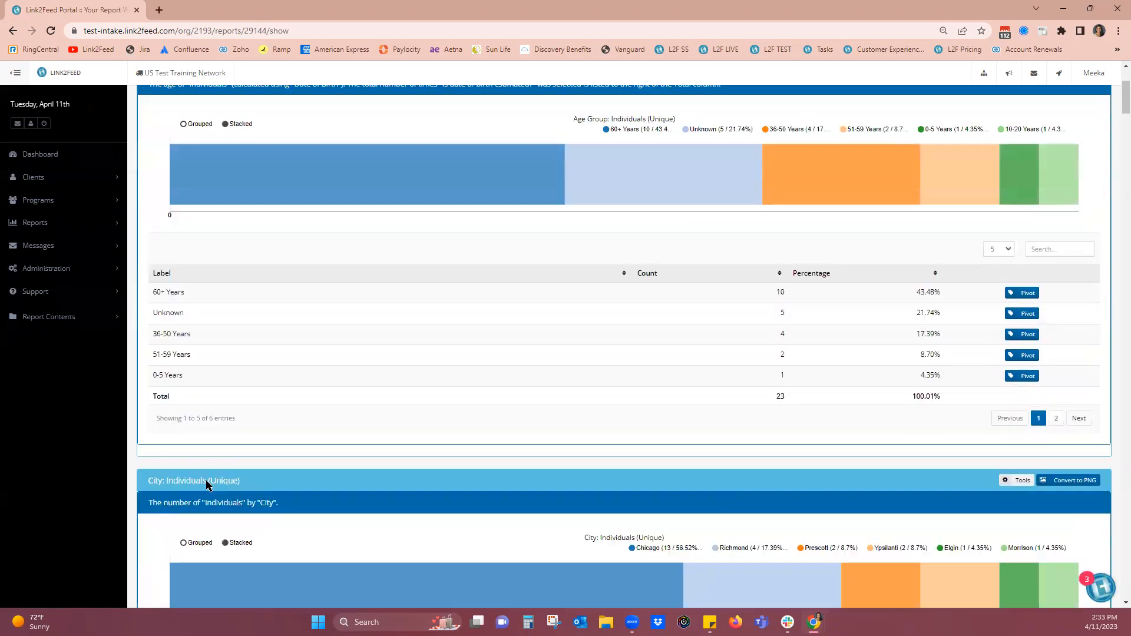
{"action": "scroll", "coordinate": [204, 479], "scroll_direction": "down", "scroll_amount": 3}
{"action": "scroll", "coordinate": [203, 480], "scroll_direction": "up", "scroll_amount": 12}
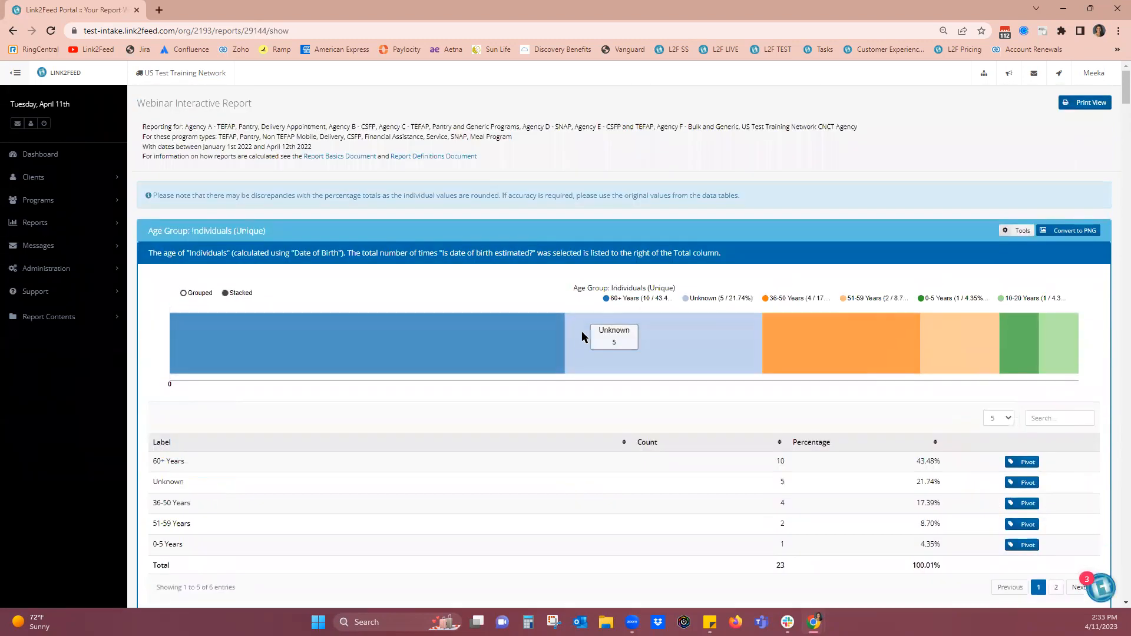
{"action": "left_click", "coordinate": [605, 299]}
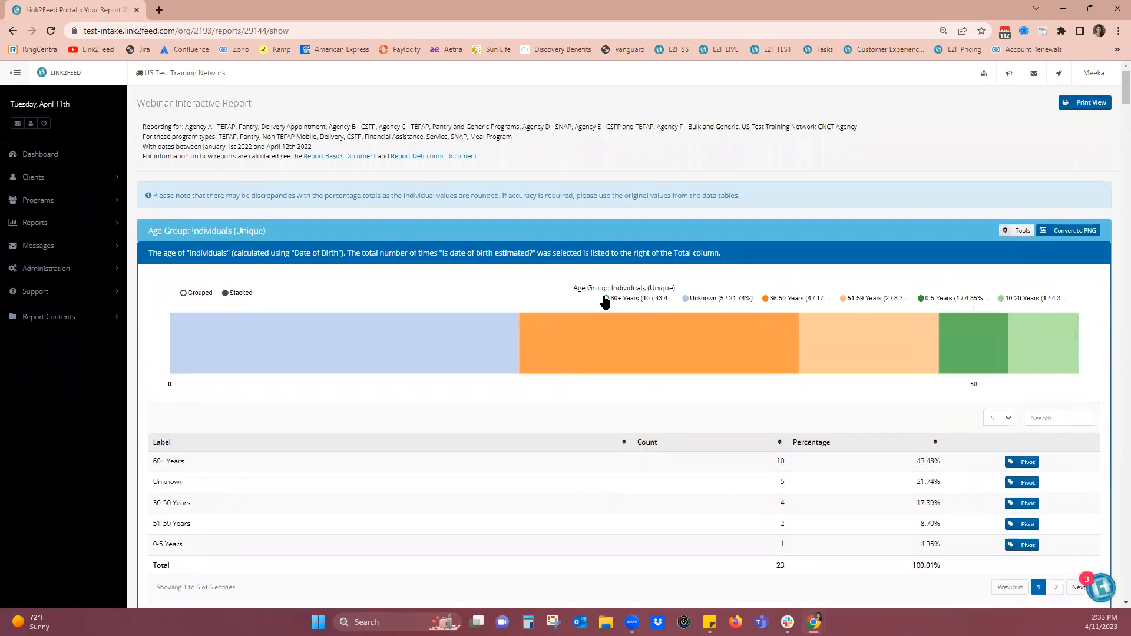
{"action": "left_click", "coordinate": [605, 299]}
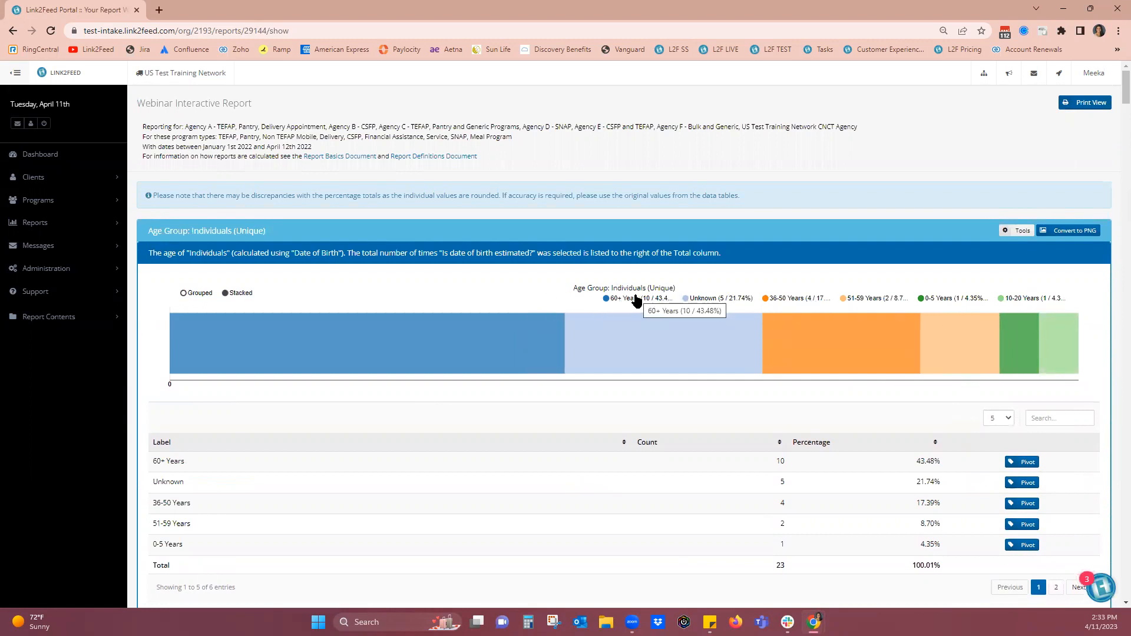
Step: Pivot the interactive report on the 60+ Years age group and examine the filtered City: Individuals (Unique) section
{"action": "scroll", "coordinate": [673, 361], "scroll_direction": "down", "scroll_amount": 1}
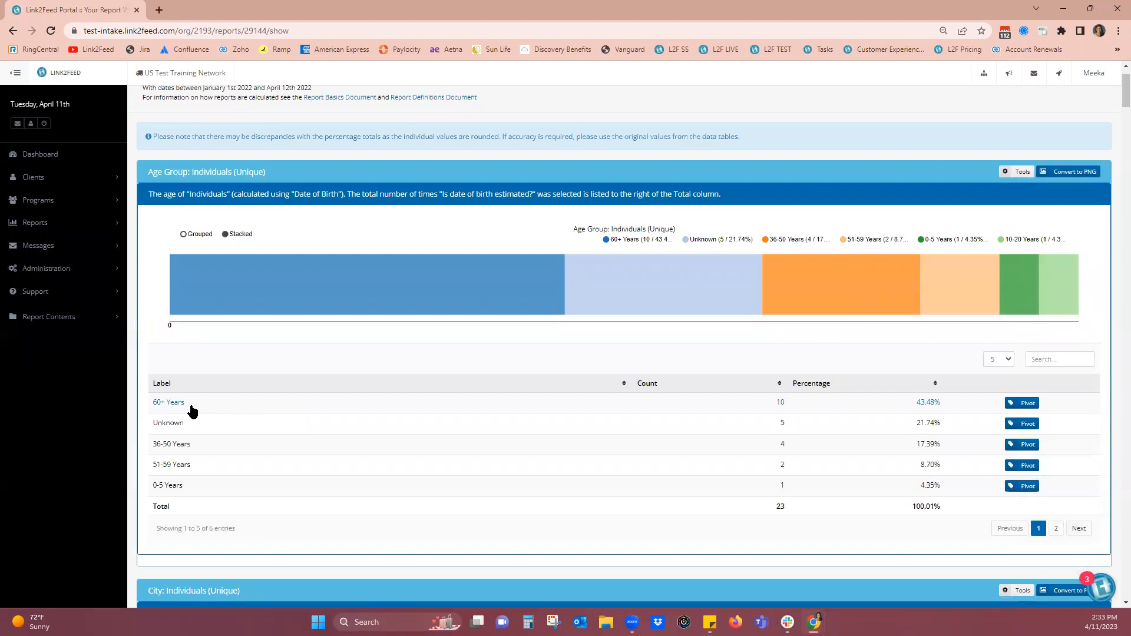
{"action": "left_click", "coordinate": [1025, 405]}
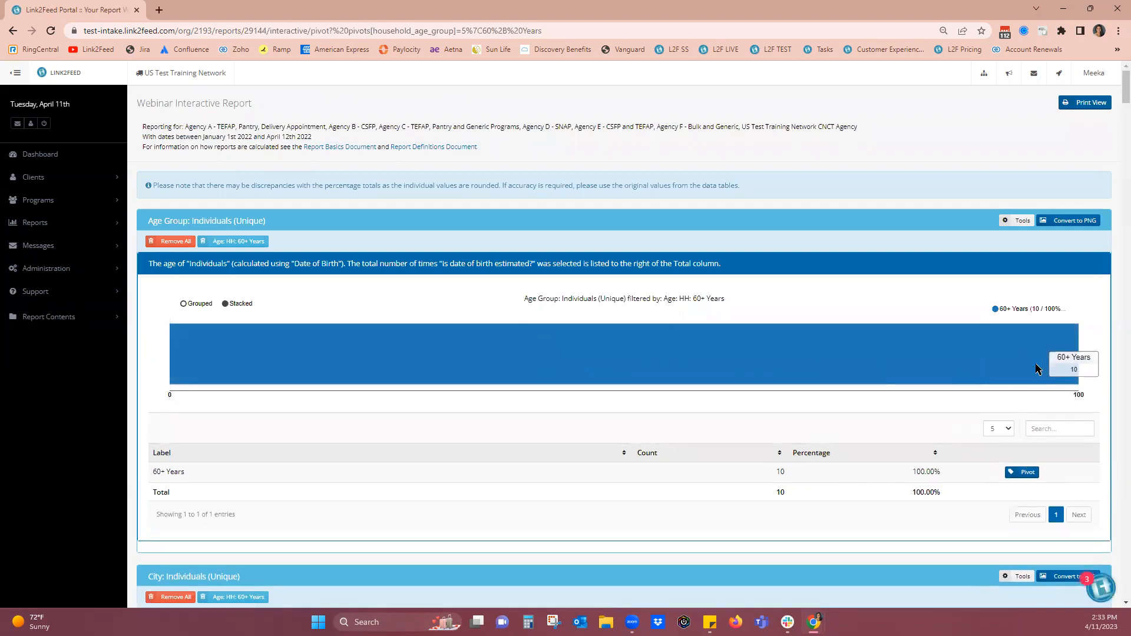
{"action": "scroll", "coordinate": [1038, 368], "scroll_direction": "down", "scroll_amount": 3}
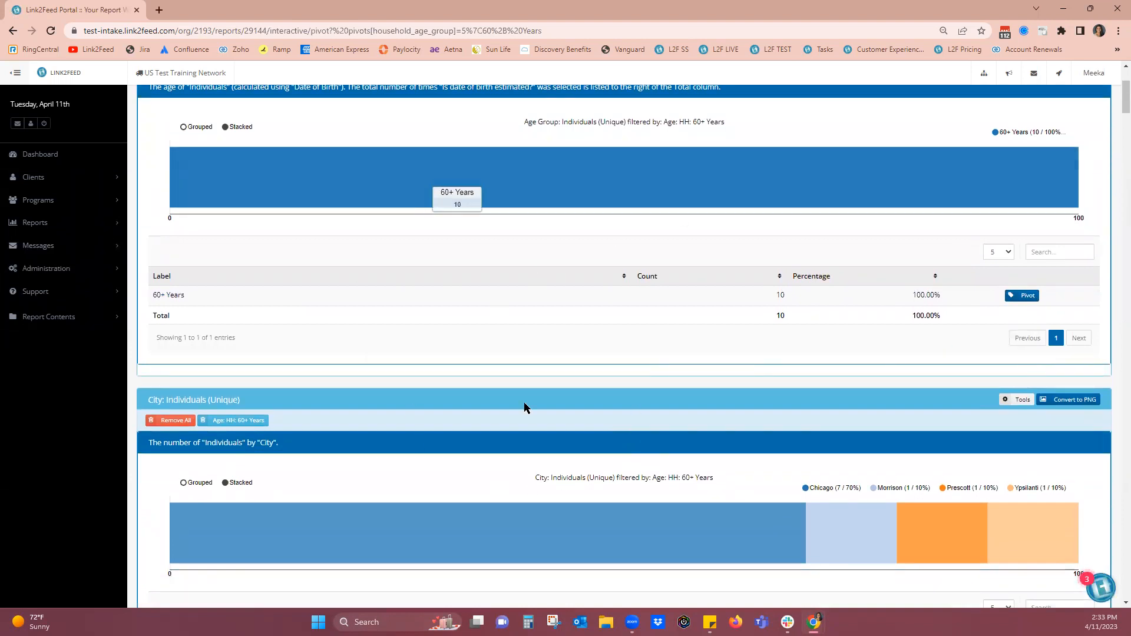
{"action": "scroll", "coordinate": [544, 180], "scroll_direction": "down", "scroll_amount": 1}
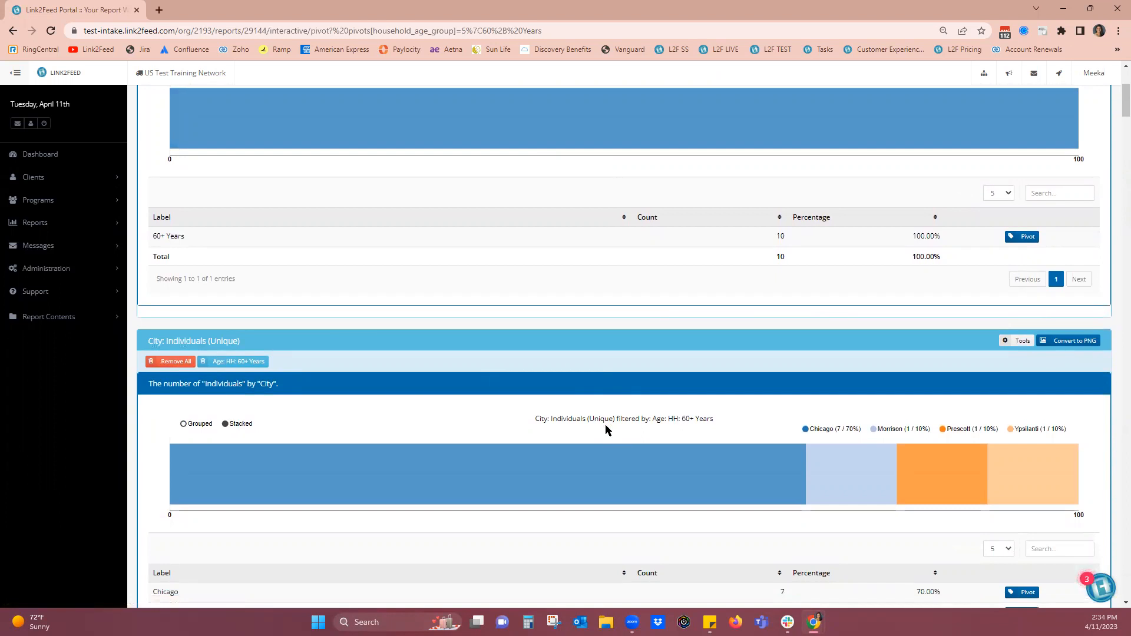
Step: Add a Chicago pivot from the City: Individuals (Unique) table and examine the filtered city, county and dietary considerations sections
{"action": "scroll", "coordinate": [605, 424], "scroll_direction": "down", "scroll_amount": 1}
{"action": "scroll", "coordinate": [586, 352], "scroll_direction": "down", "scroll_amount": 1}
{"action": "mouse_move", "coordinate": [587, 356]}
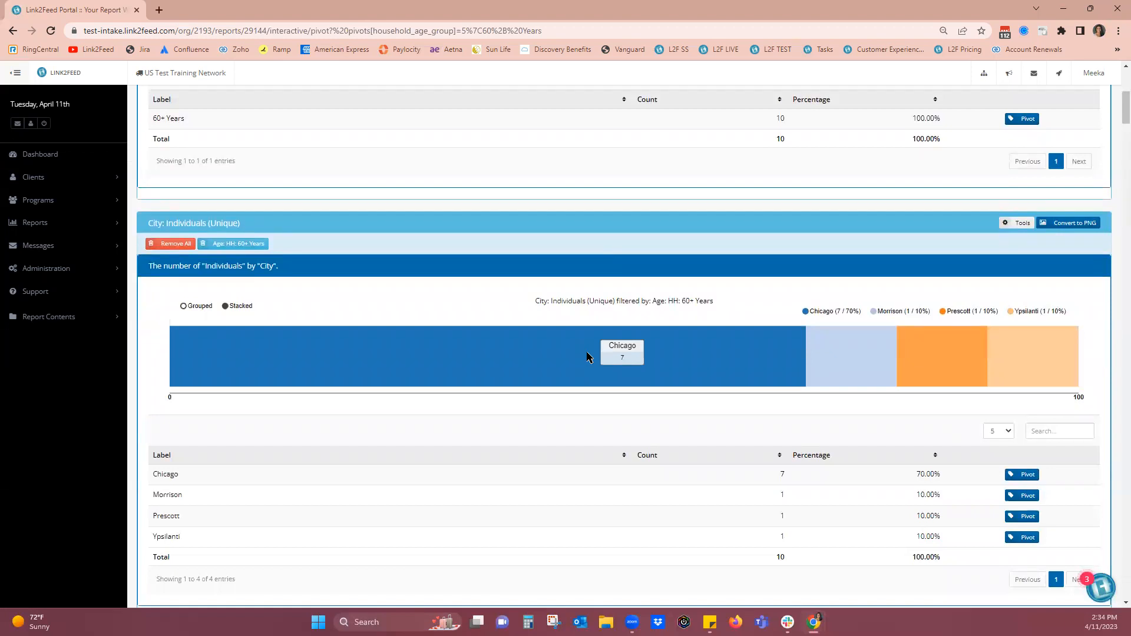
{"action": "left_click", "coordinate": [1028, 475]}
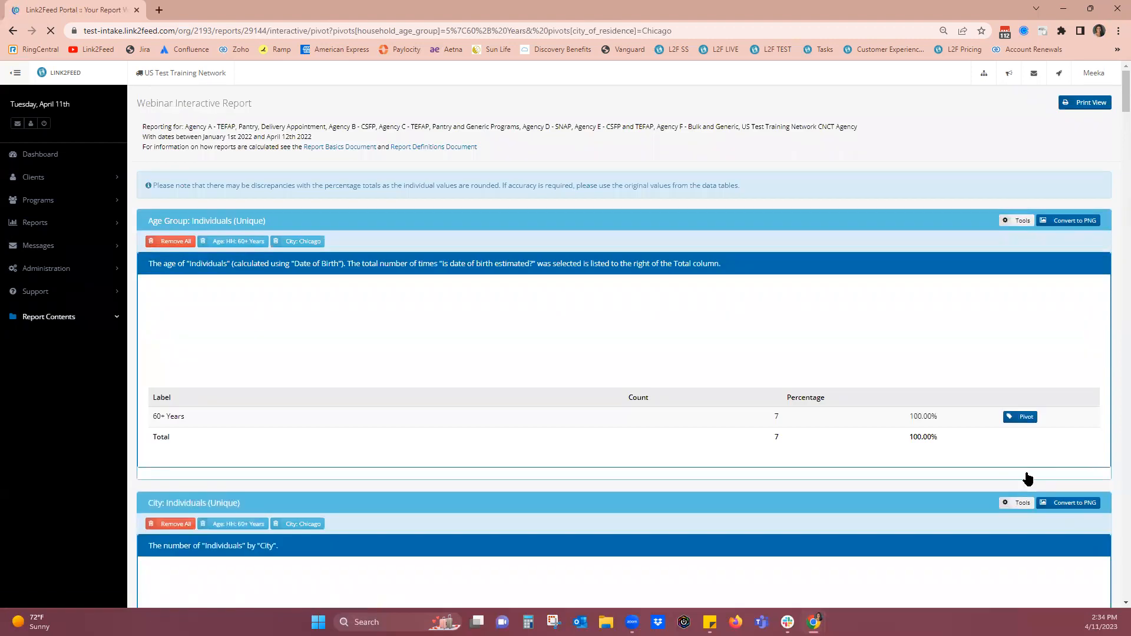
{"action": "scroll", "coordinate": [637, 391], "scroll_direction": "down", "scroll_amount": 4}
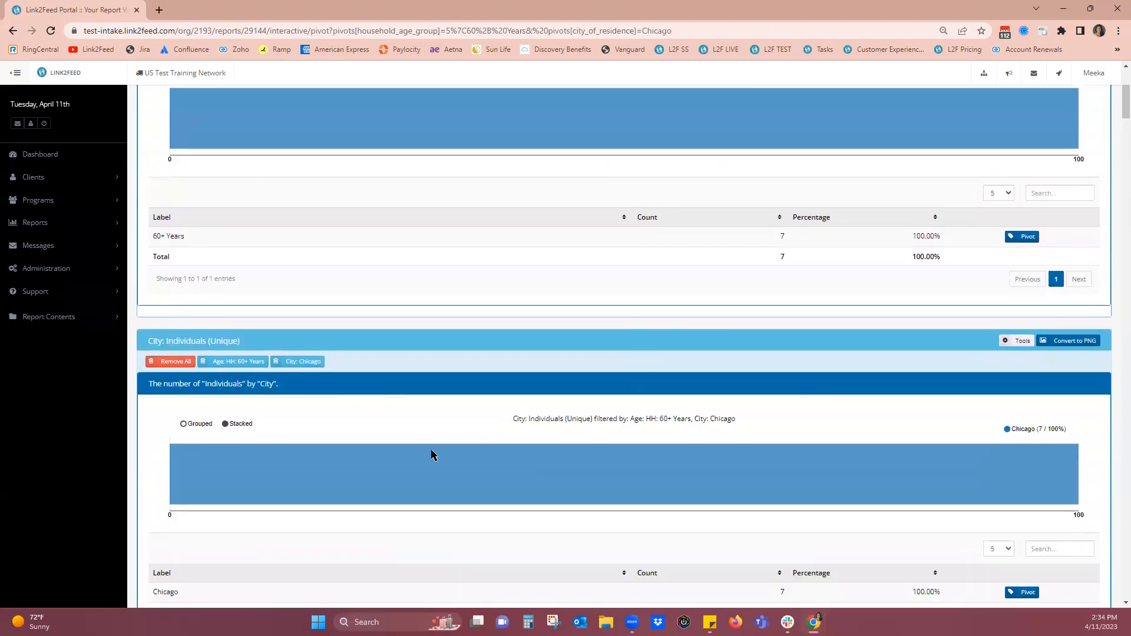
{"action": "scroll", "coordinate": [804, 401], "scroll_direction": "down", "scroll_amount": 6}
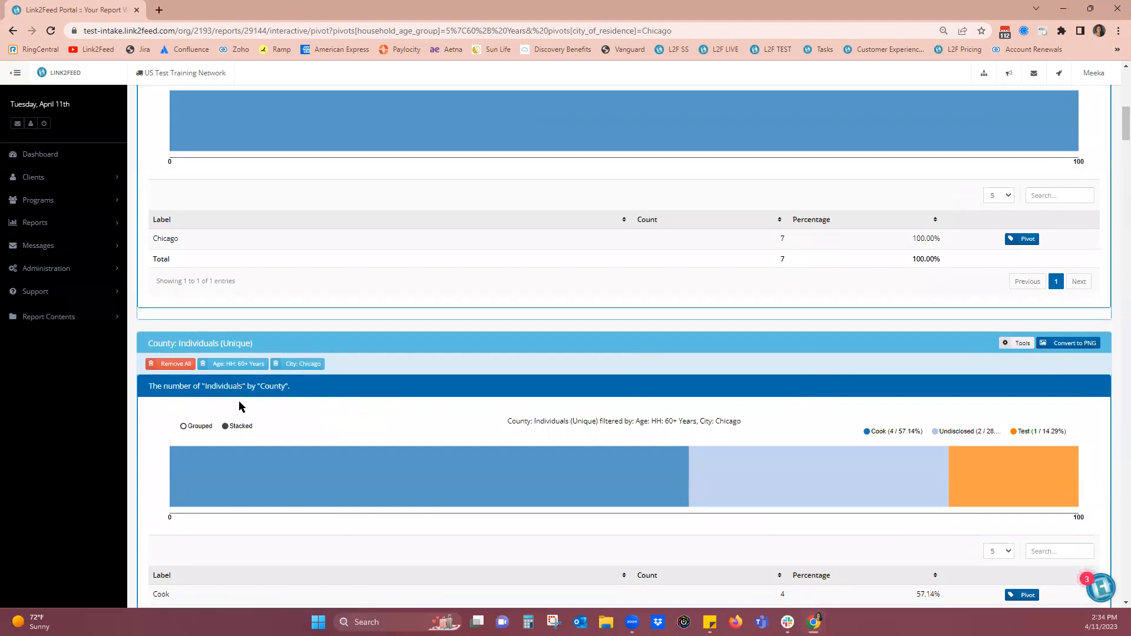
{"action": "scroll", "coordinate": [301, 402], "scroll_direction": "down", "scroll_amount": 2}
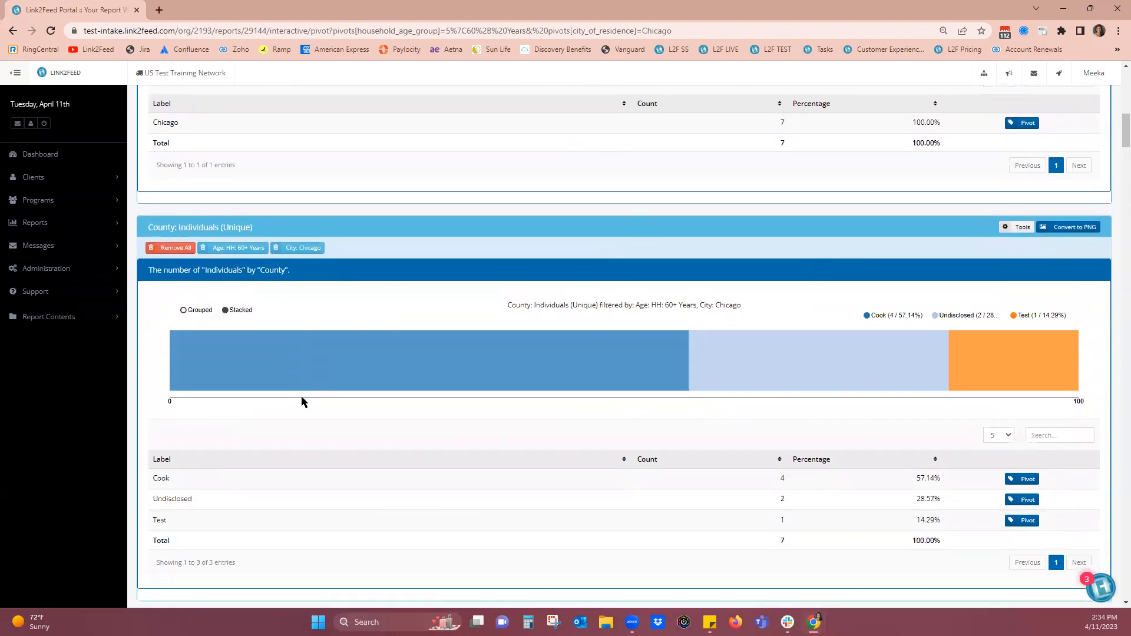
{"action": "mouse_move", "coordinate": [642, 353]}
{"action": "scroll", "coordinate": [642, 352], "scroll_direction": "down", "scroll_amount": 5}
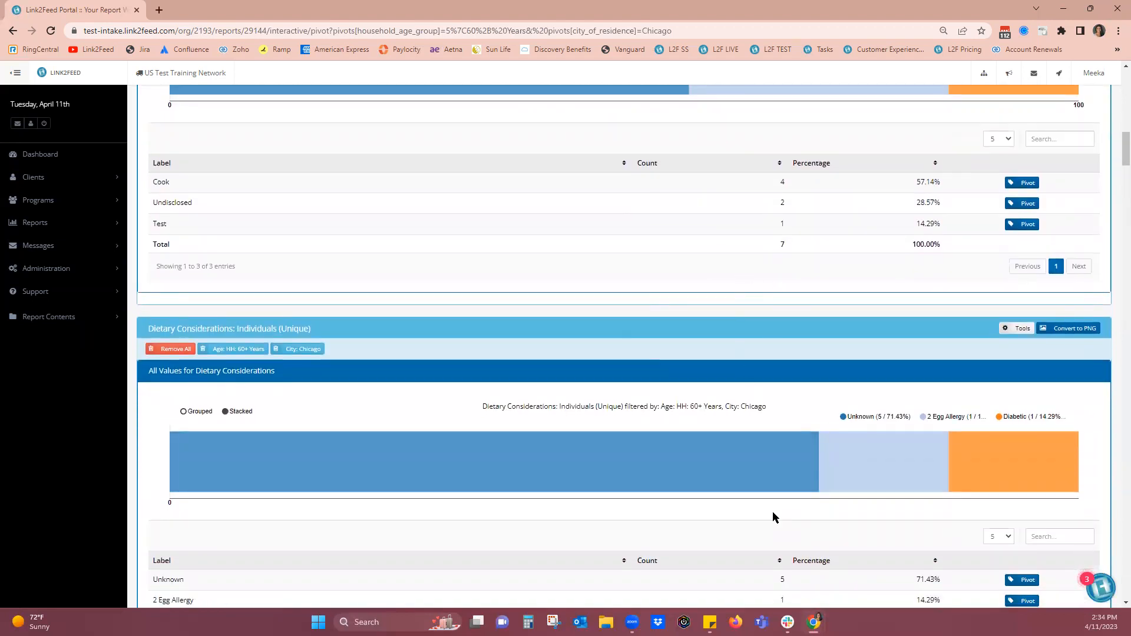
Step: Remove the City: Chicago pivot and all remaining pivots so the interactive report covers every age group
{"action": "scroll", "coordinate": [723, 494], "scroll_direction": "up", "scroll_amount": 4}
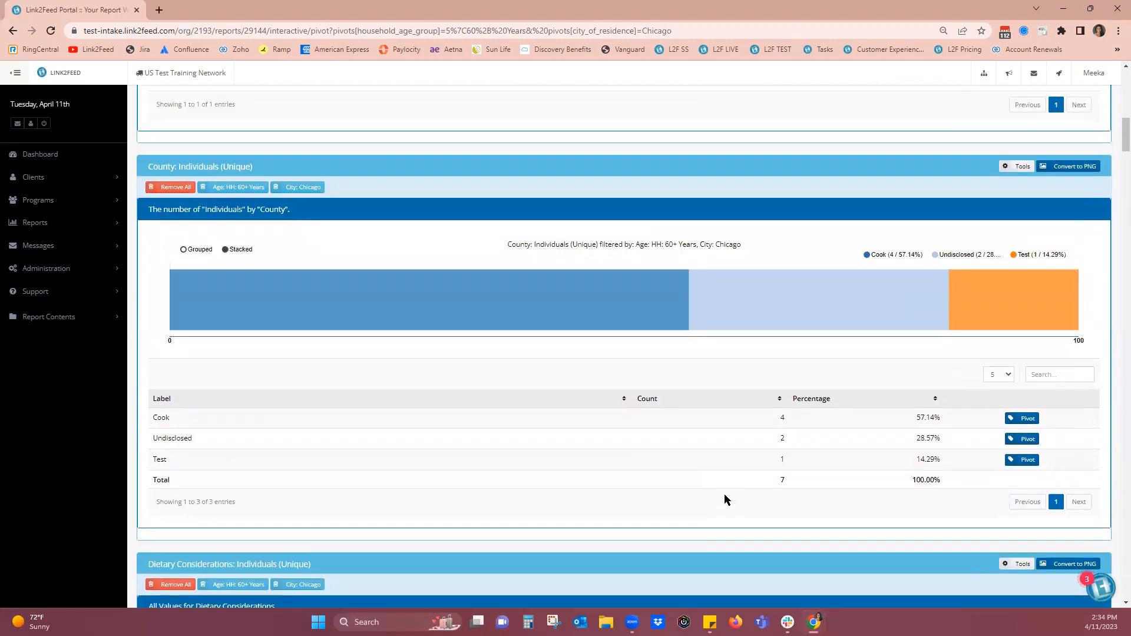
{"action": "scroll", "coordinate": [723, 493], "scroll_direction": "up", "scroll_amount": 9}
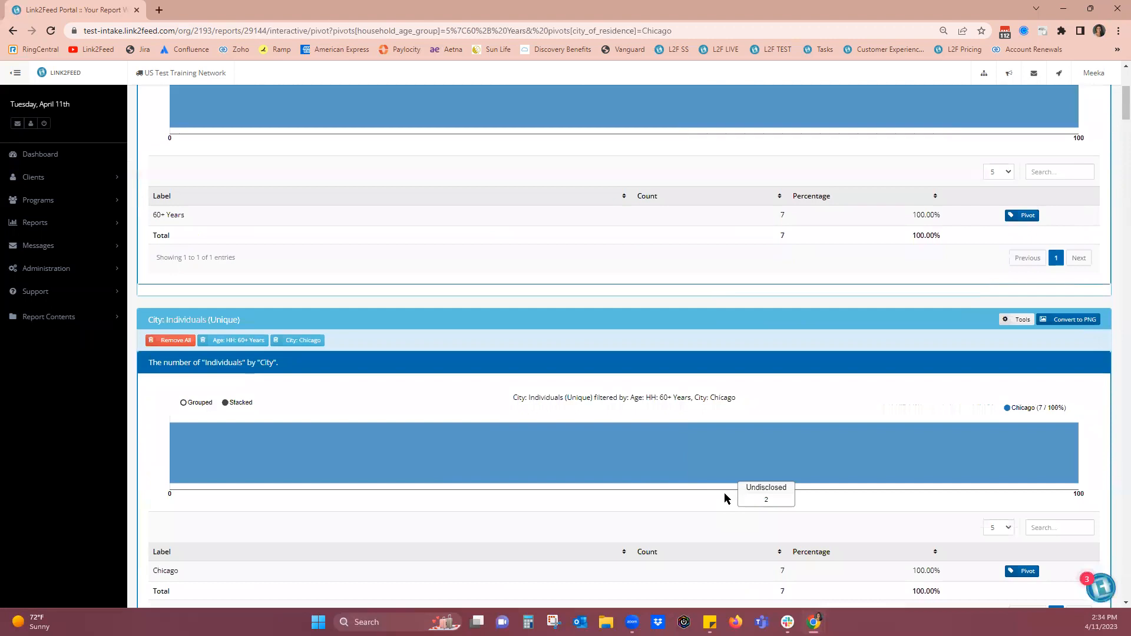
{"action": "scroll", "coordinate": [723, 493], "scroll_direction": "up", "scroll_amount": 4}
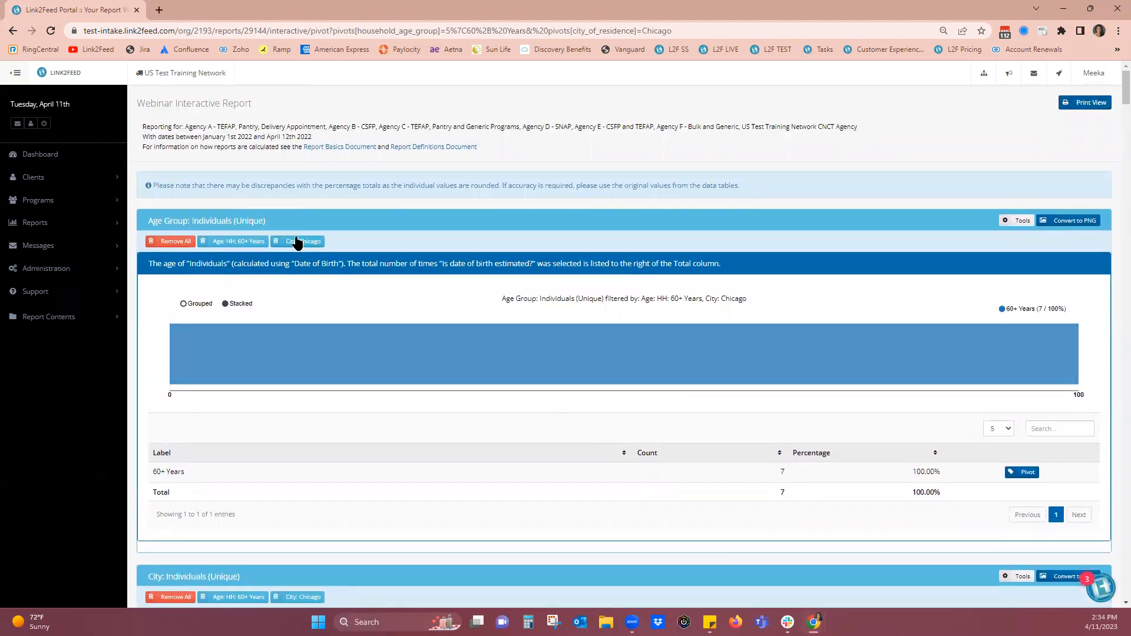
{"action": "left_click", "coordinate": [277, 242]}
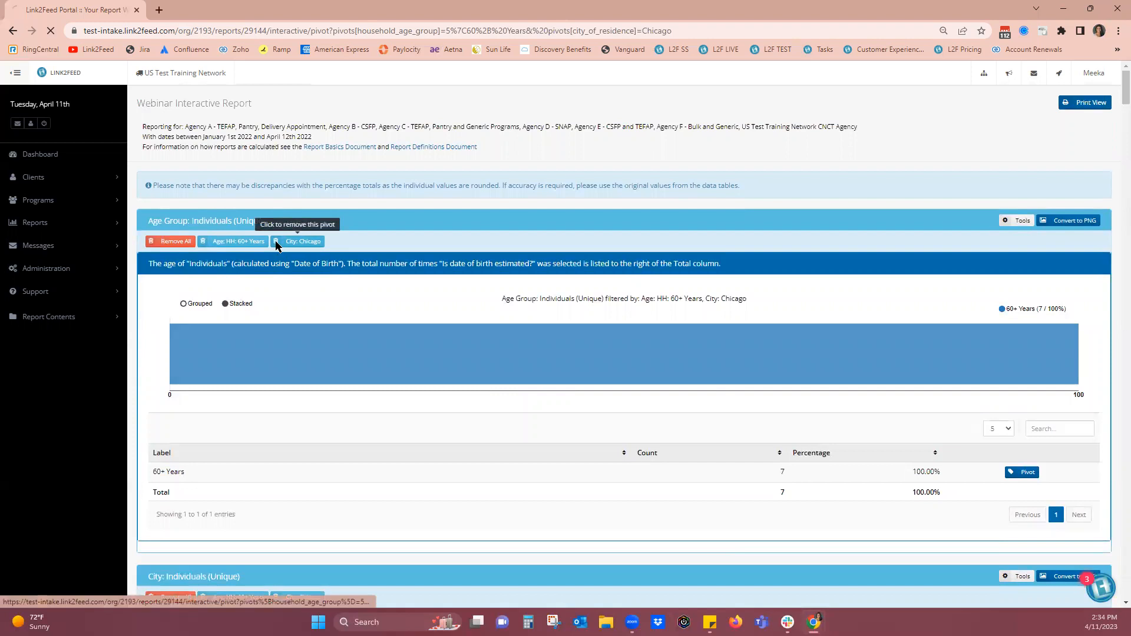
{"action": "left_click", "coordinate": [166, 244]}
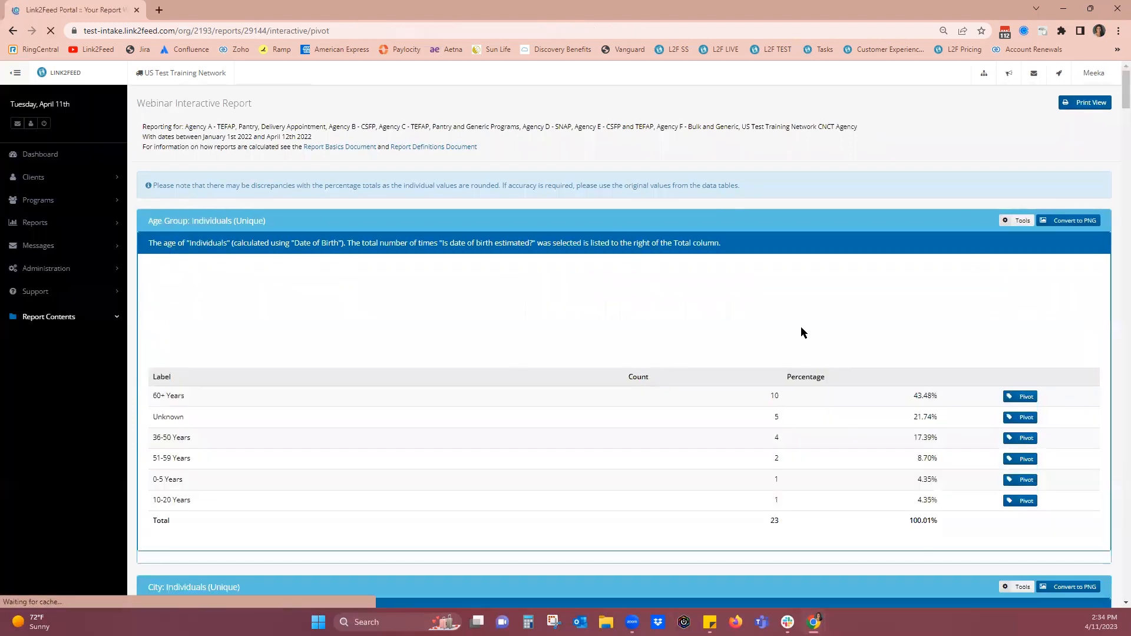
{"action": "mouse_move", "coordinate": [922, 332]}
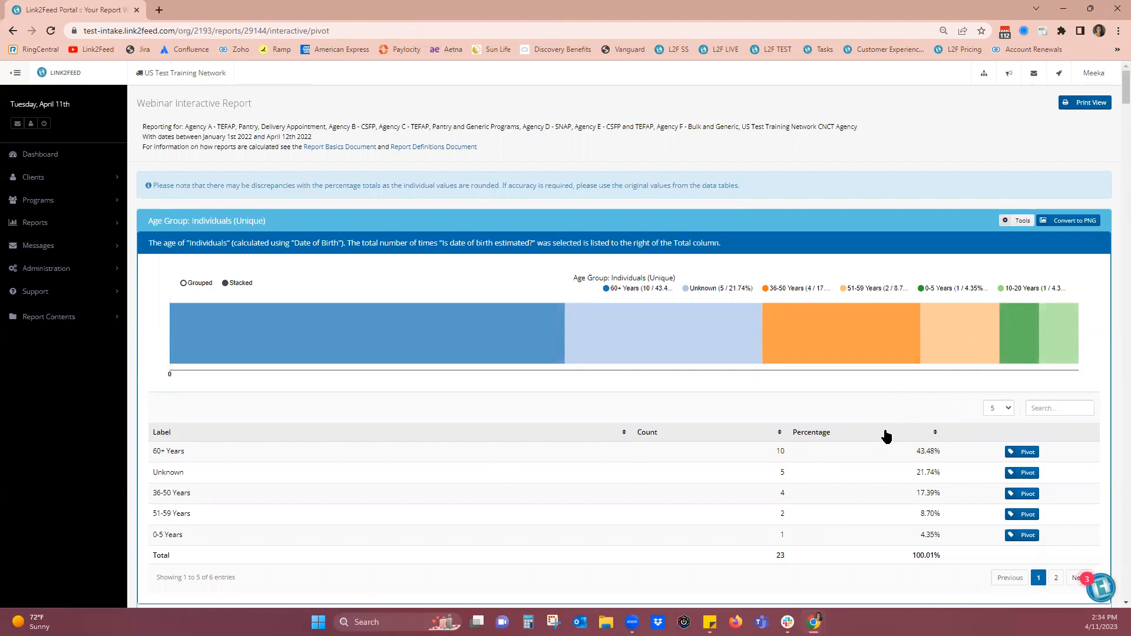
{"action": "scroll", "coordinate": [886, 436], "scroll_direction": "down", "scroll_amount": 2}
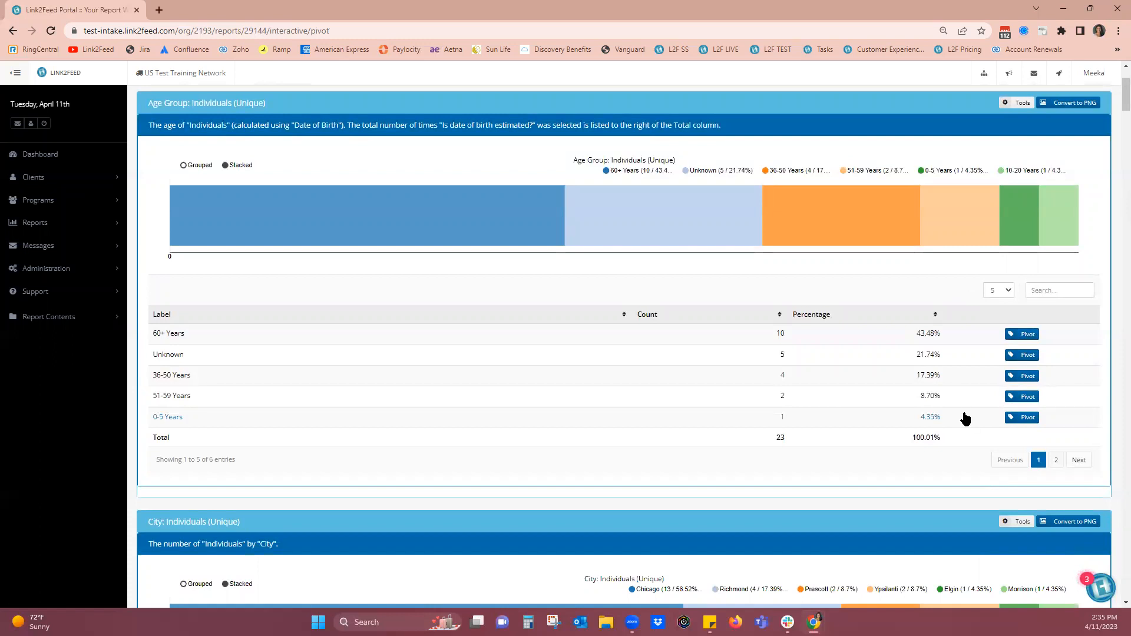
Step: Start a new Time Series Report and set its relative dates to Last 6 Months
{"action": "left_click", "coordinate": [36, 225]}
{"action": "left_click", "coordinate": [43, 246]}
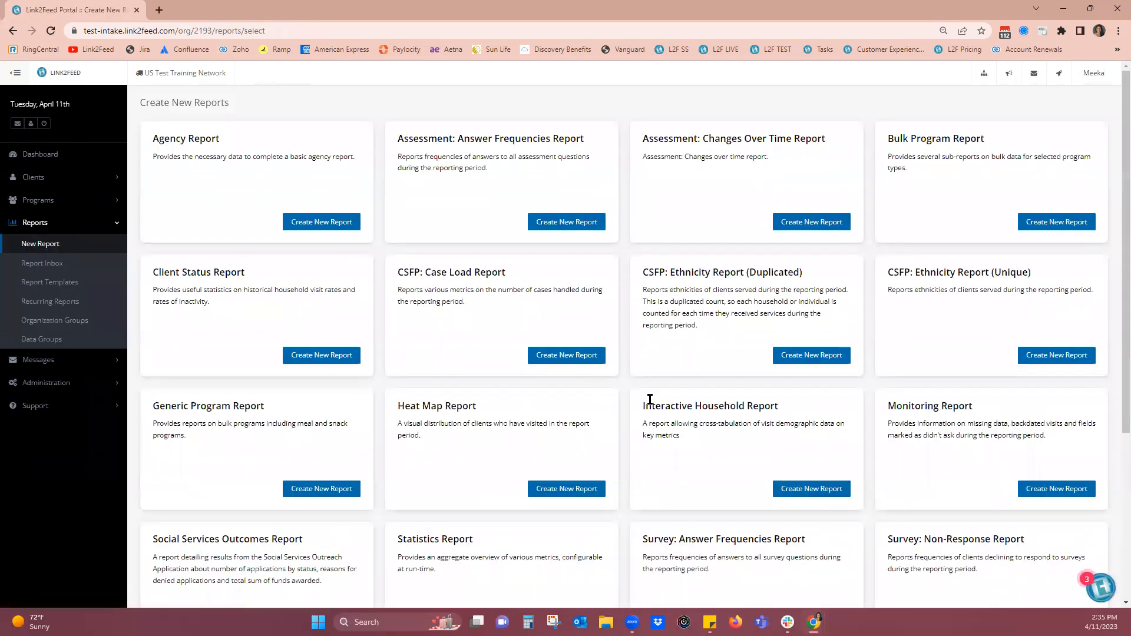
{"action": "scroll", "coordinate": [649, 399], "scroll_direction": "down", "scroll_amount": 3}
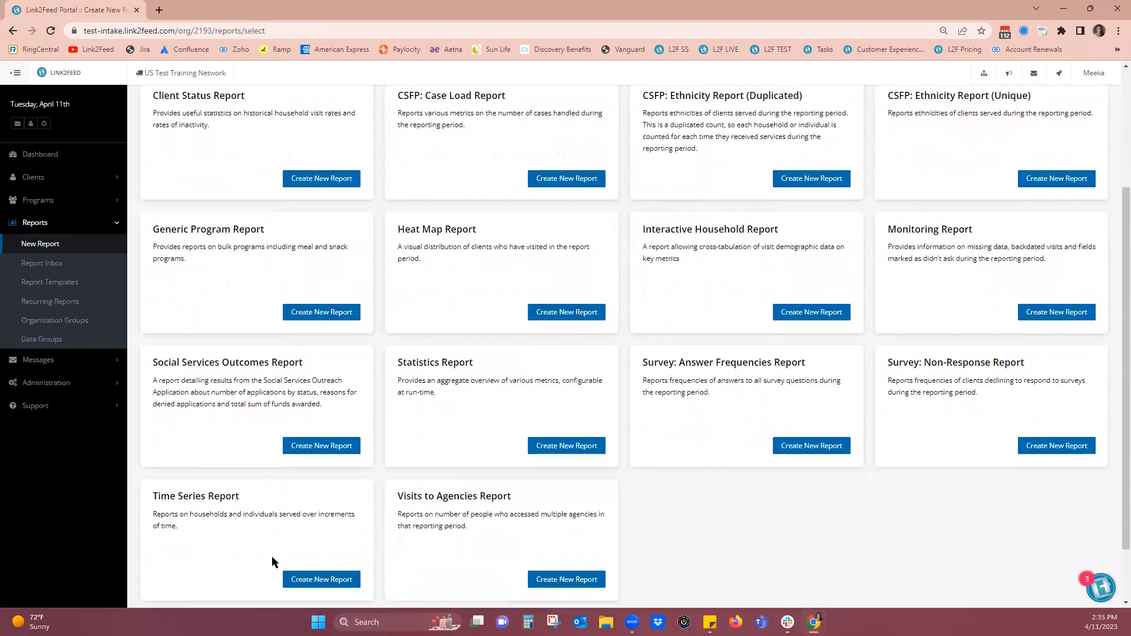
{"action": "left_click", "coordinate": [321, 578]}
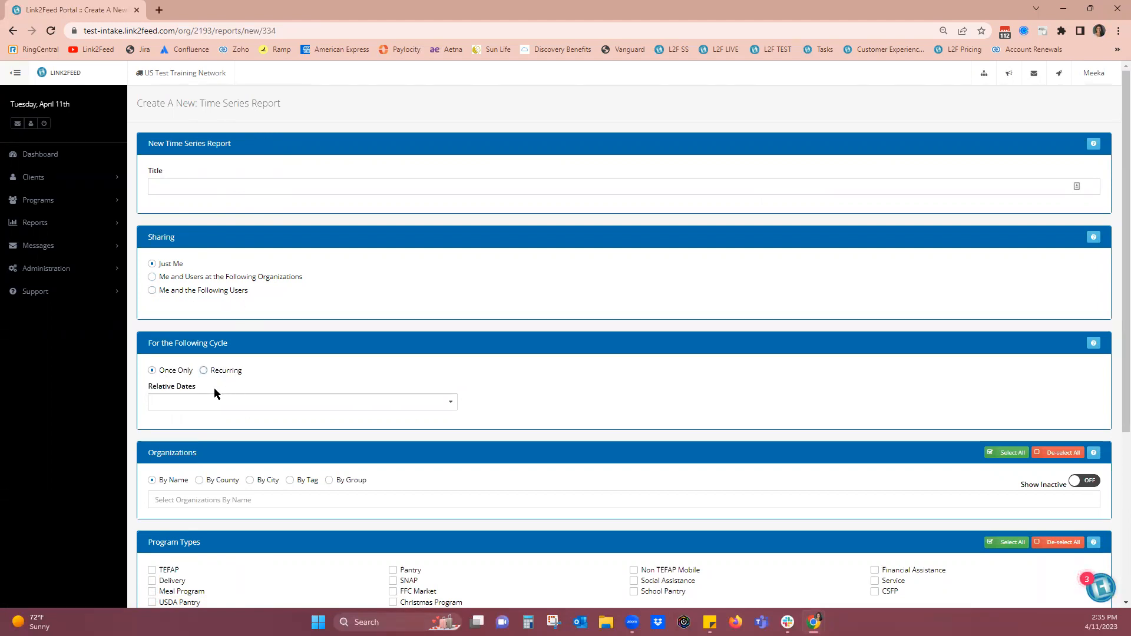
{"action": "scroll", "coordinate": [274, 385], "scroll_direction": "down", "scroll_amount": 2}
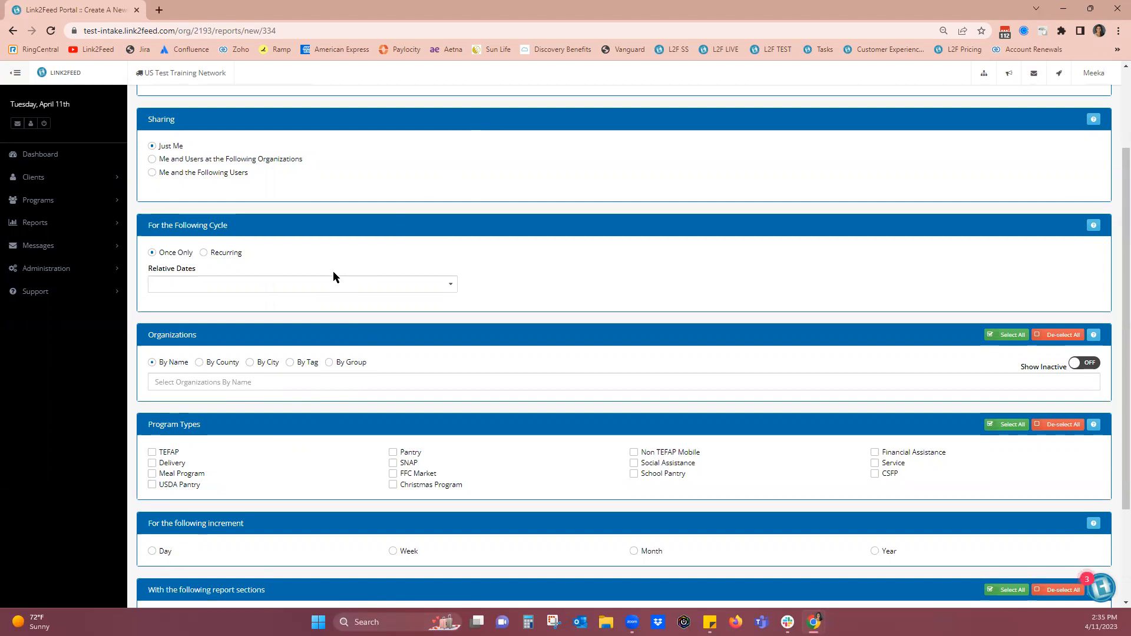
{"action": "left_click", "coordinate": [316, 285]}
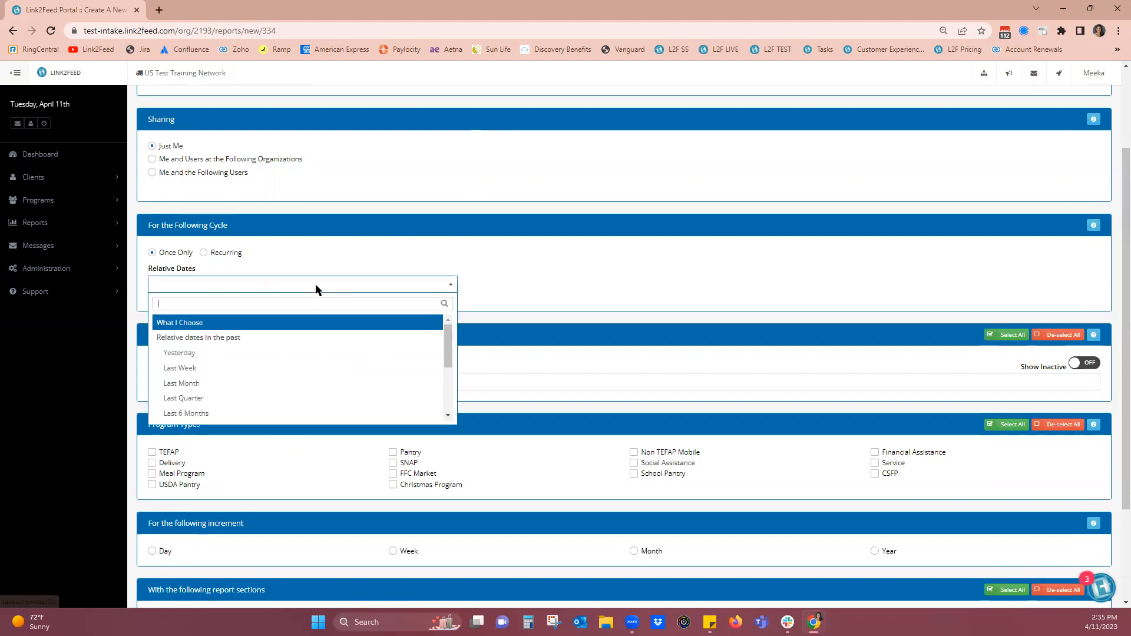
{"action": "left_click", "coordinate": [204, 413]}
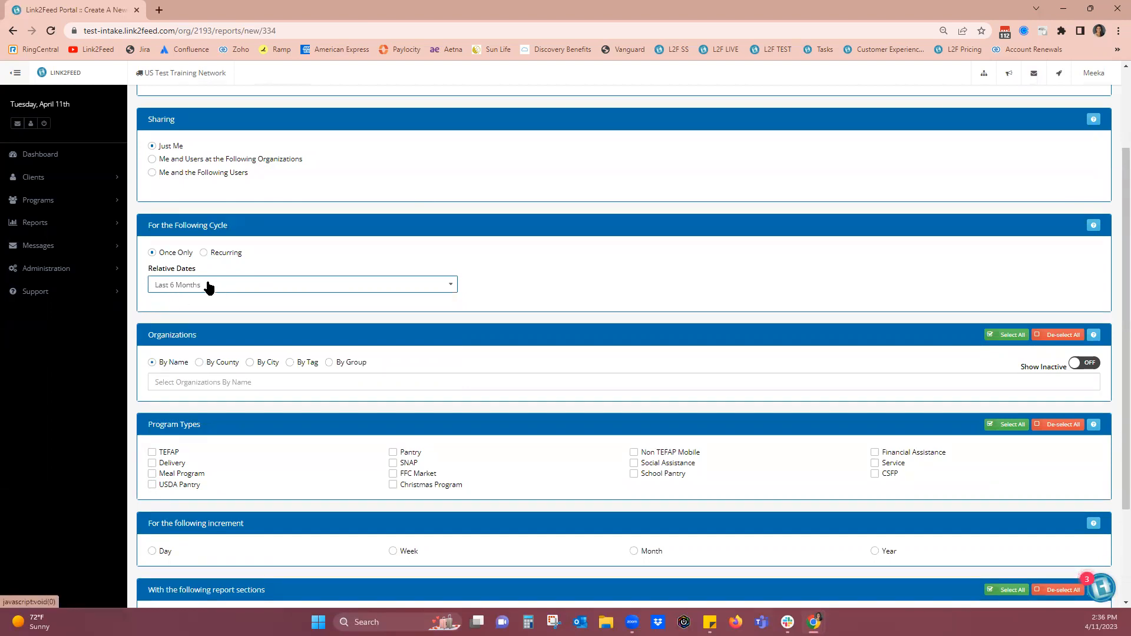
Step: Try the Day and Week increments for the time series report and settle on Month
{"action": "scroll", "coordinate": [210, 288], "scroll_direction": "down", "scroll_amount": 1}
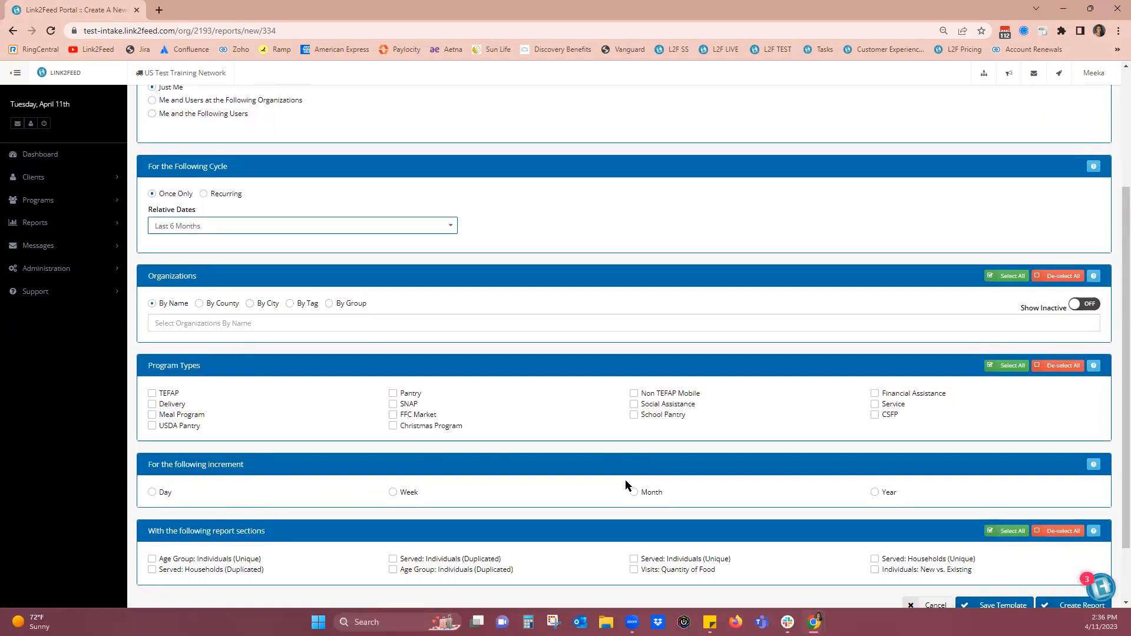
{"action": "left_click", "coordinate": [635, 493]}
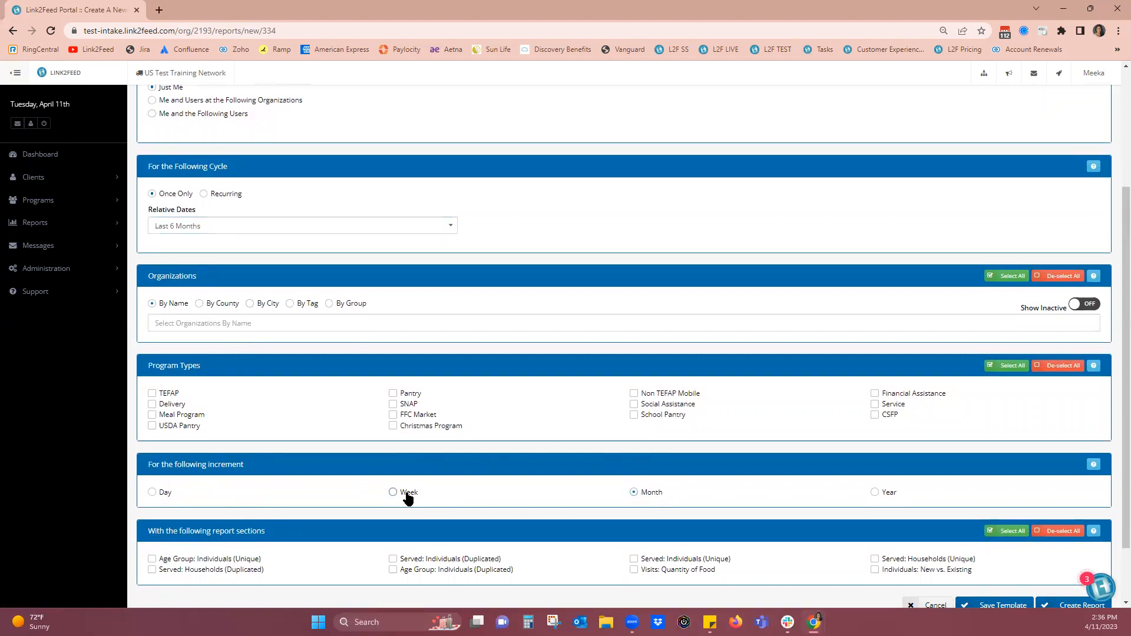
{"action": "left_click", "coordinate": [151, 492]}
{"action": "scroll", "coordinate": [656, 495], "scroll_direction": "down", "scroll_amount": 2}
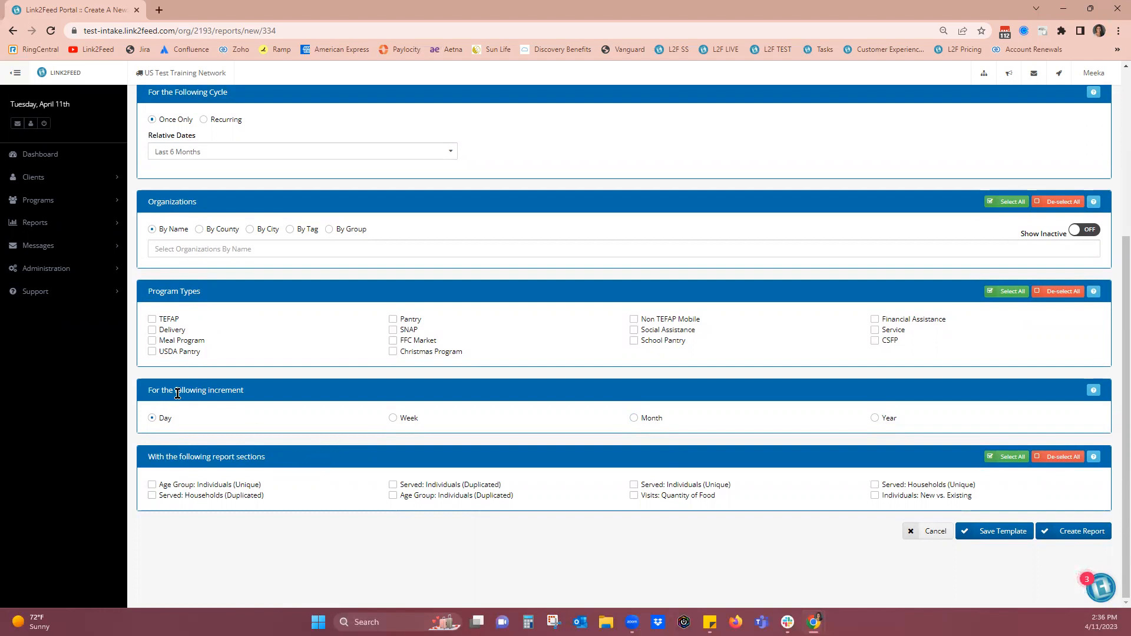
{"action": "left_click", "coordinate": [393, 418]}
{"action": "left_click", "coordinate": [633, 418]}
Step: Include the Served: Households (Duplicated), Served: Individuals (Duplicated), Served: Individuals (Unique) and Age Group: Individuals (Unique) report sections
{"action": "left_click", "coordinate": [232, 501]}
{"action": "left_click", "coordinate": [431, 485]}
{"action": "left_click", "coordinate": [678, 486]}
{"action": "left_click", "coordinate": [189, 486]}
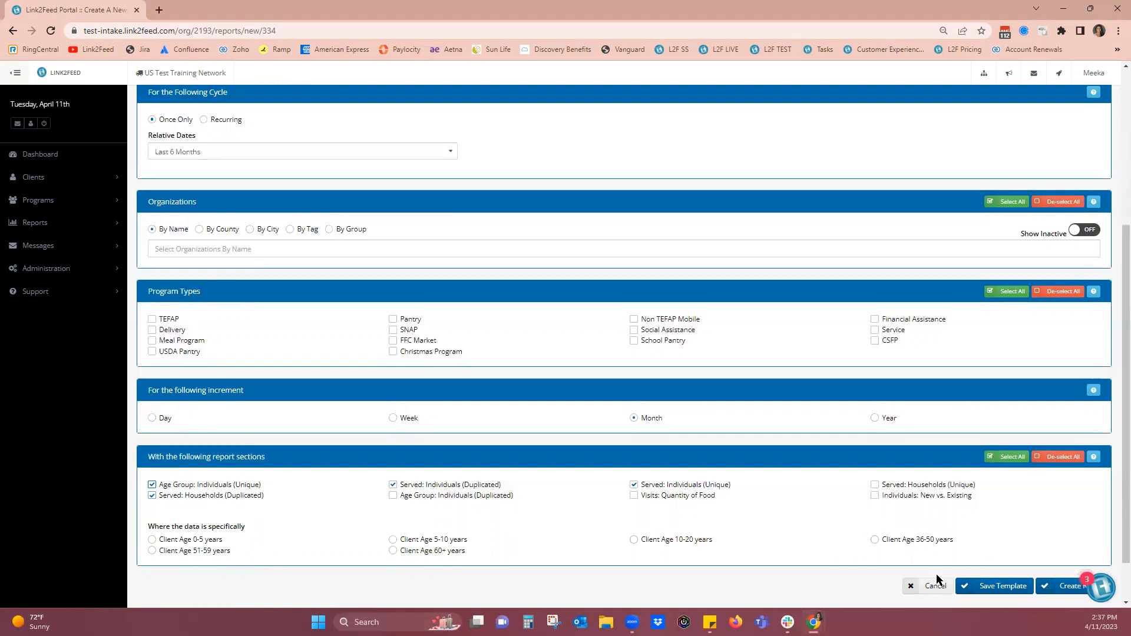
Step: Leave the unsaved report form and open the completed Webinar Time Series REport from the report inbox
{"action": "left_click", "coordinate": [55, 222]}
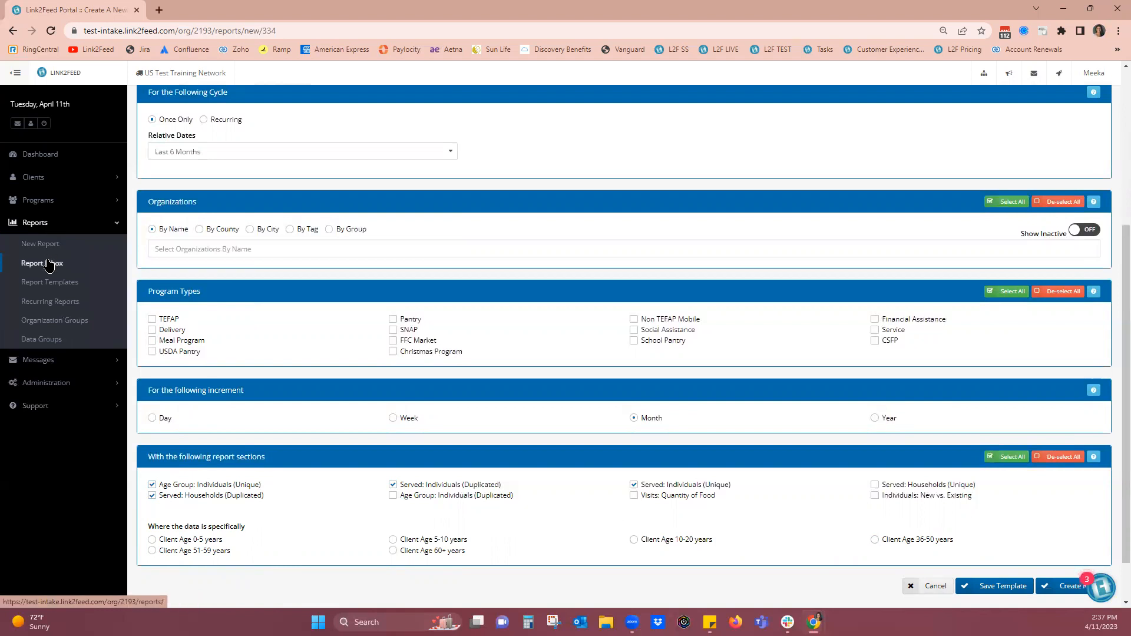
{"action": "left_click", "coordinate": [49, 263]}
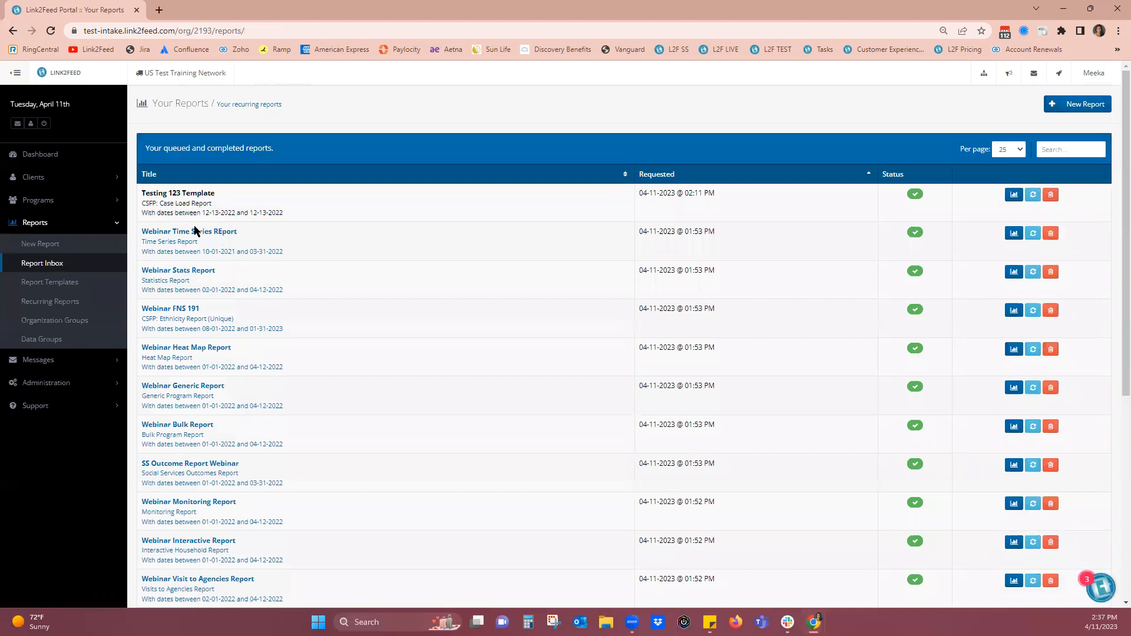
{"action": "scroll", "coordinate": [194, 415], "scroll_direction": "down", "scroll_amount": 3}
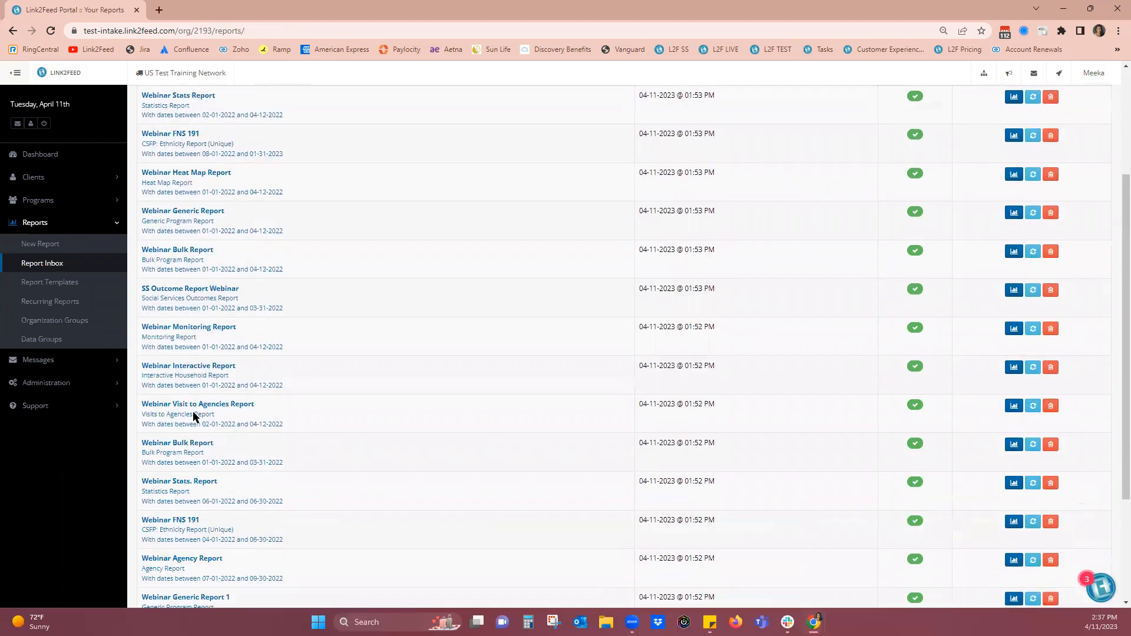
{"action": "scroll", "coordinate": [194, 416], "scroll_direction": "down", "scroll_amount": 3}
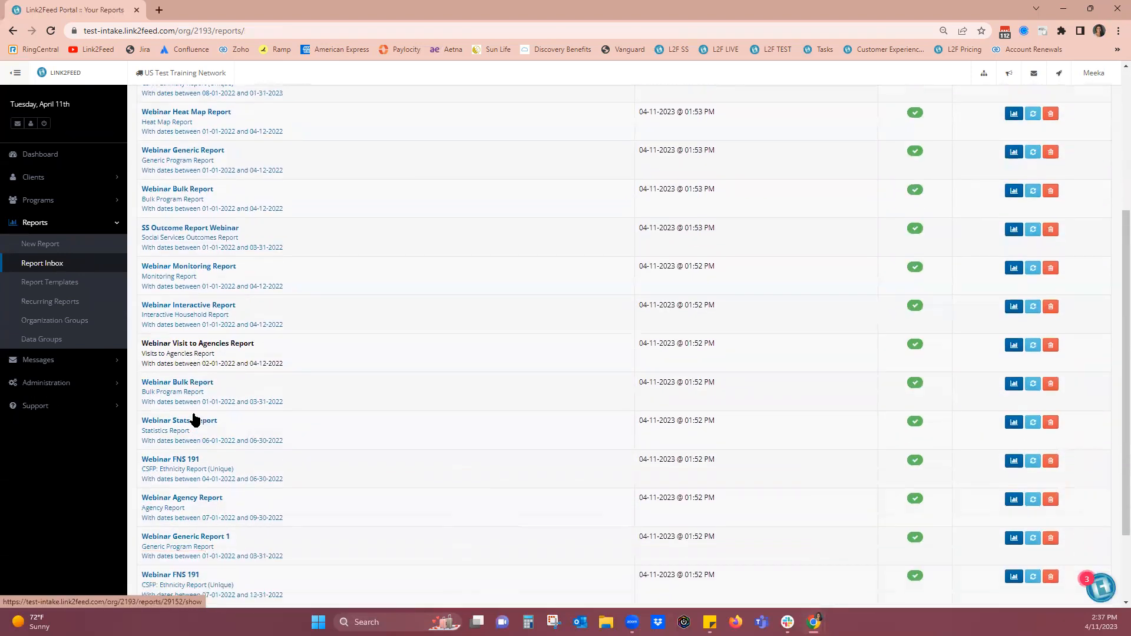
{"action": "scroll", "coordinate": [193, 416], "scroll_direction": "up", "scroll_amount": 3}
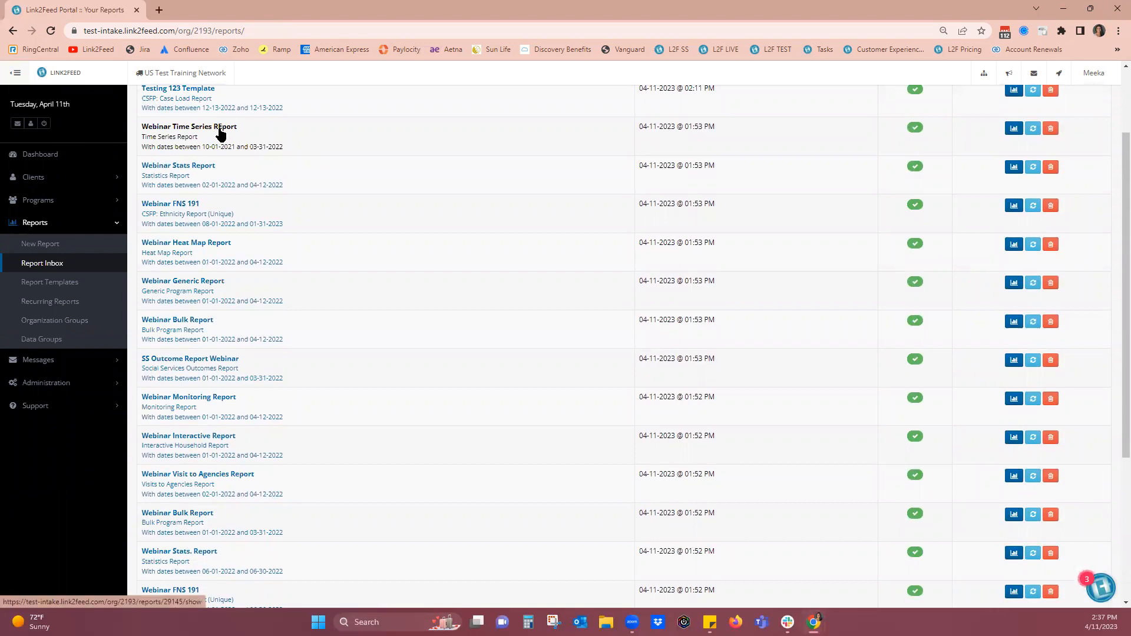
{"action": "left_click", "coordinate": [181, 128]}
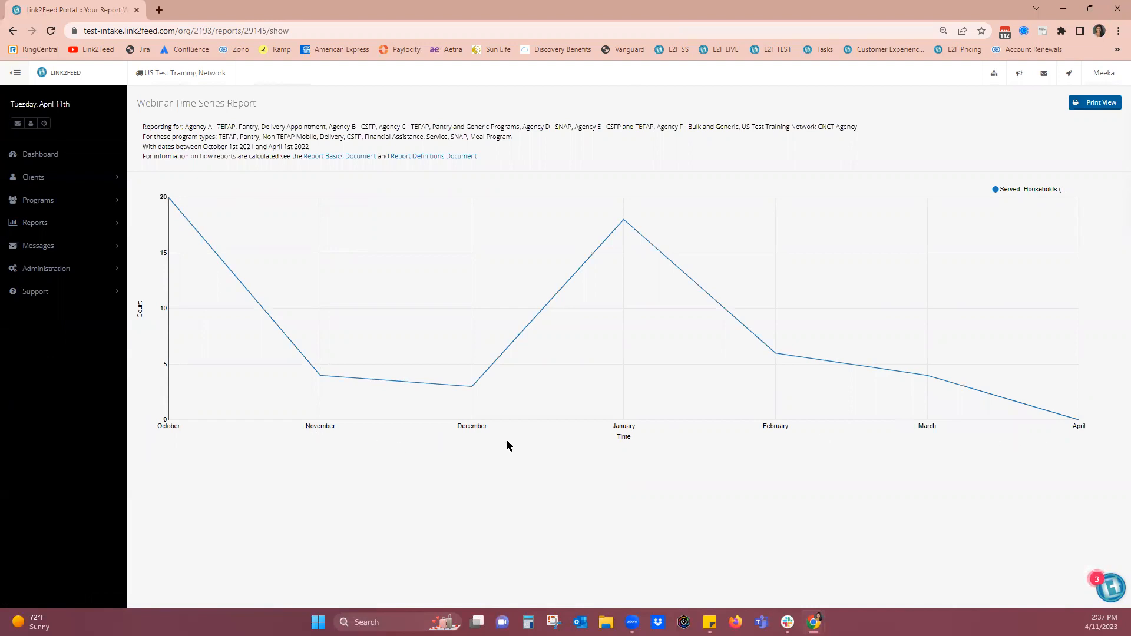
Step: Examine the monthly Served: Households (Duplicated) points along the time series line from October to April
{"action": "mouse_move", "coordinate": [292, 397]}
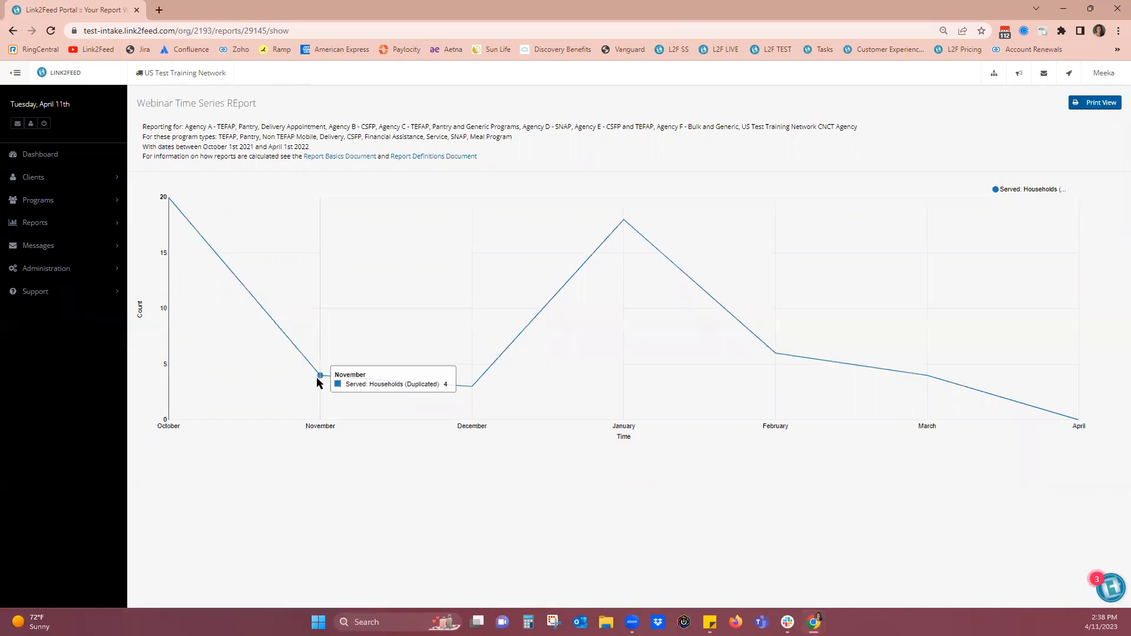
{"action": "mouse_move", "coordinate": [471, 393]}
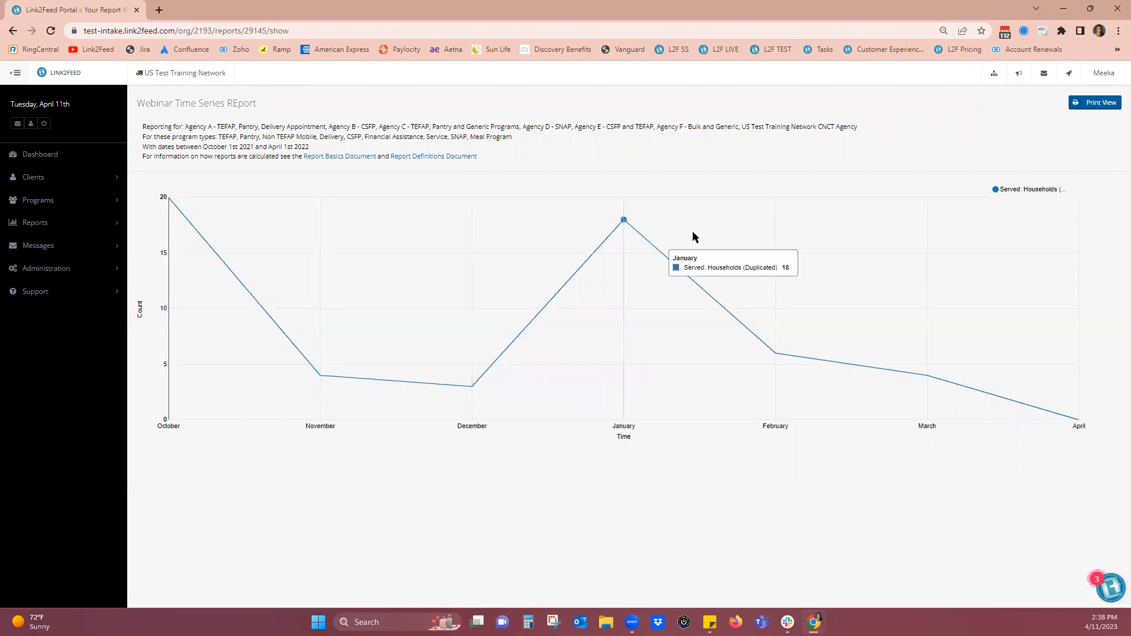
{"action": "mouse_move", "coordinate": [623, 221]}
{"action": "mouse_move", "coordinate": [754, 339]}
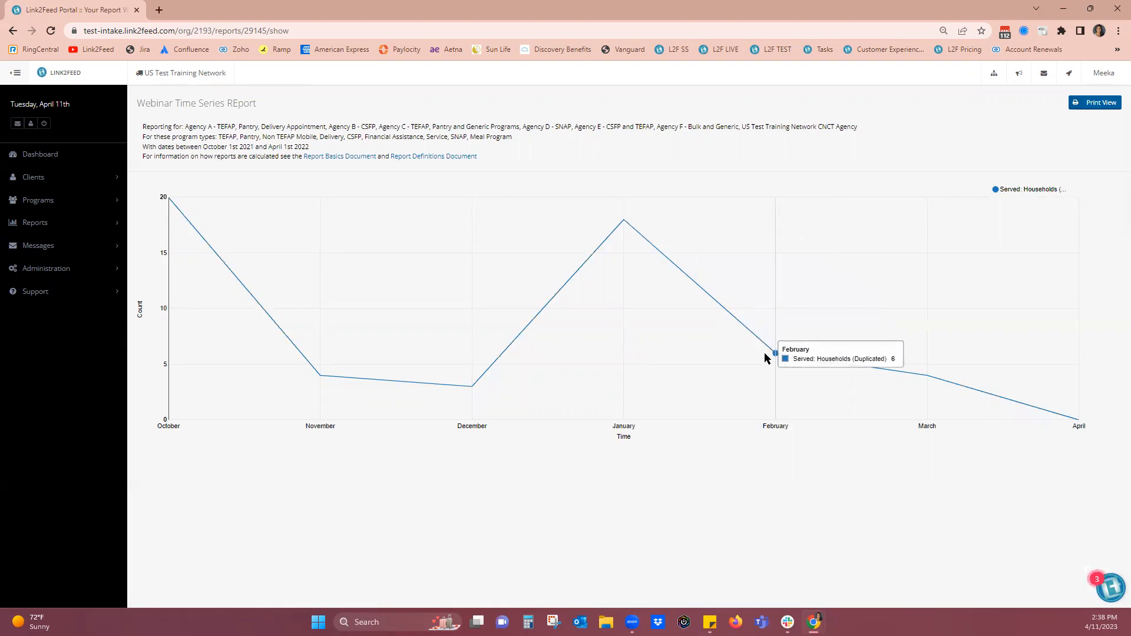
{"action": "mouse_move", "coordinate": [927, 379]}
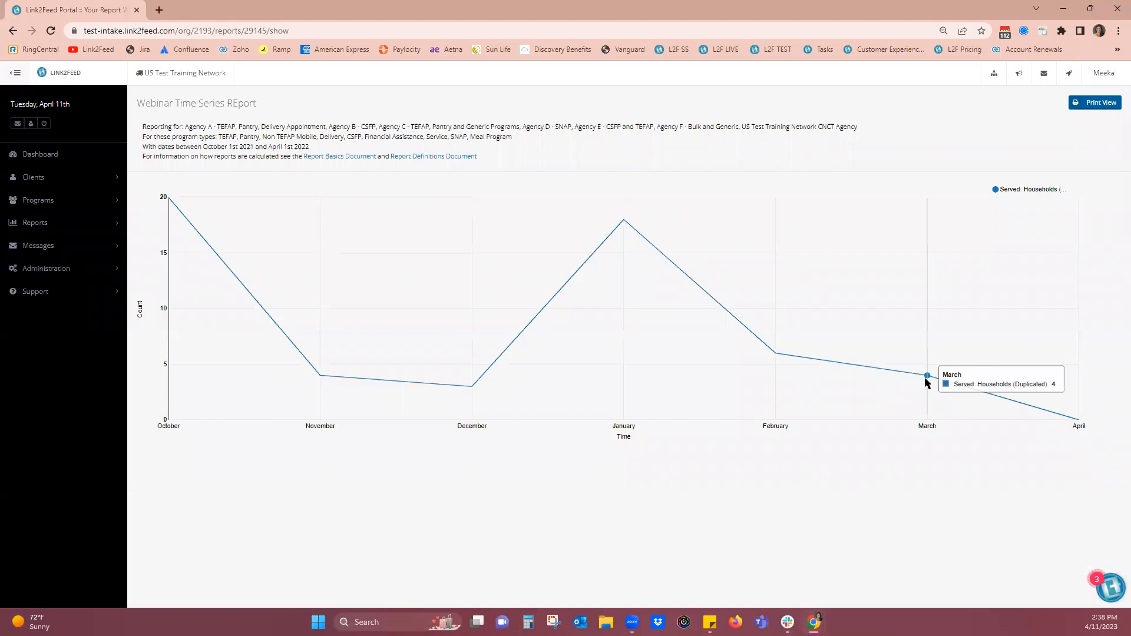
{"action": "mouse_move", "coordinate": [1077, 415]}
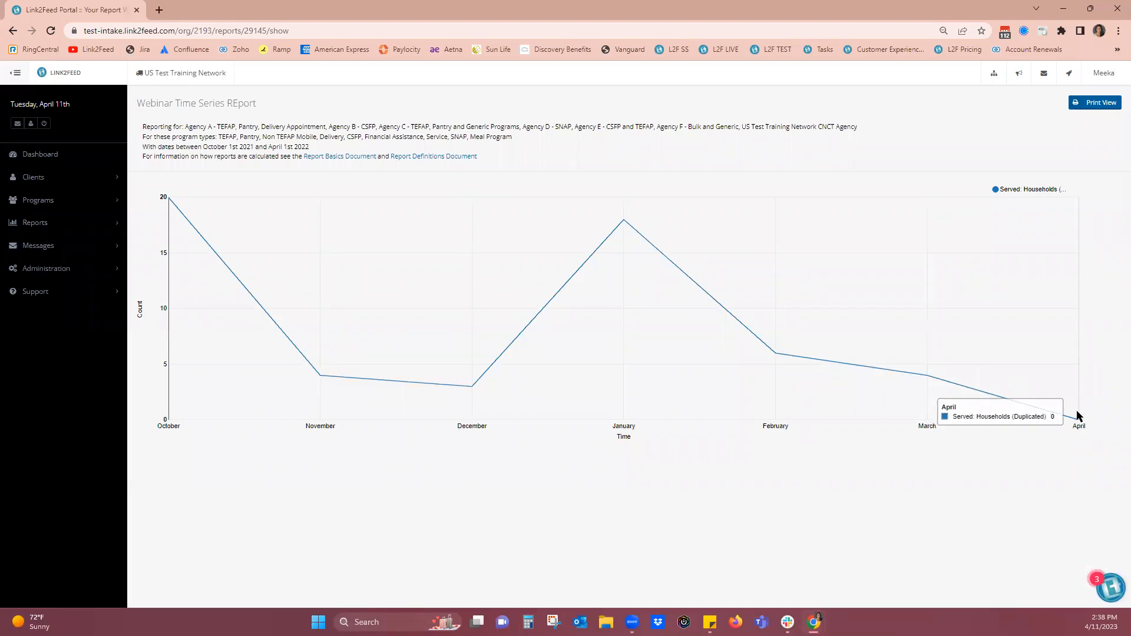
{"action": "mouse_move", "coordinate": [171, 202]}
{"action": "mouse_move", "coordinate": [325, 381]}
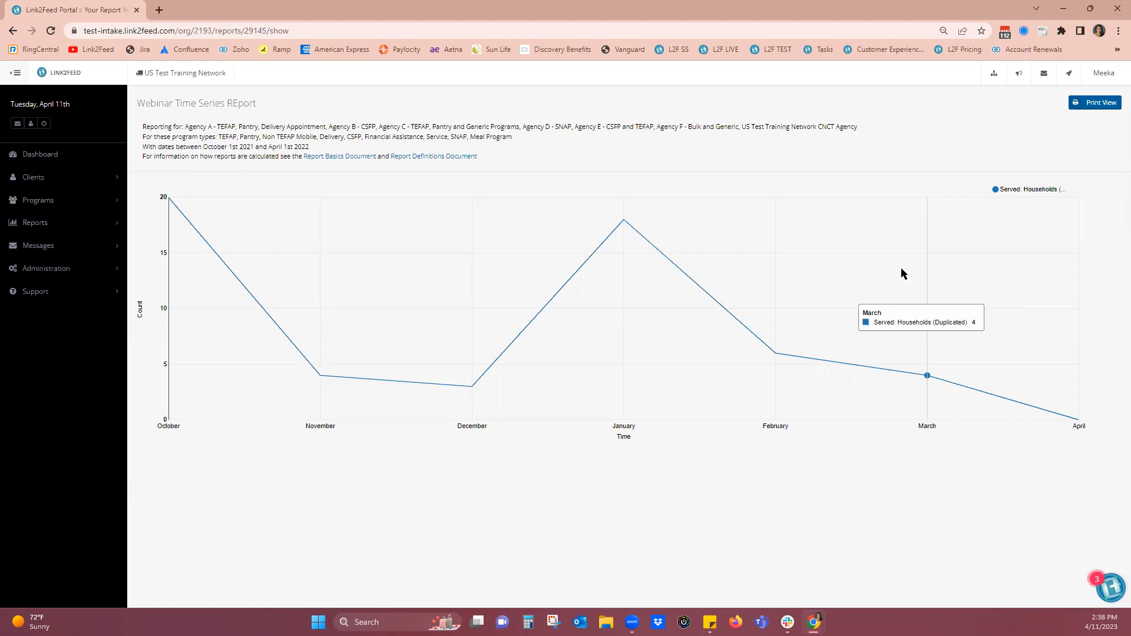
Step: Start a new Heat Map Report from the available report types
{"action": "left_click", "coordinate": [56, 229]}
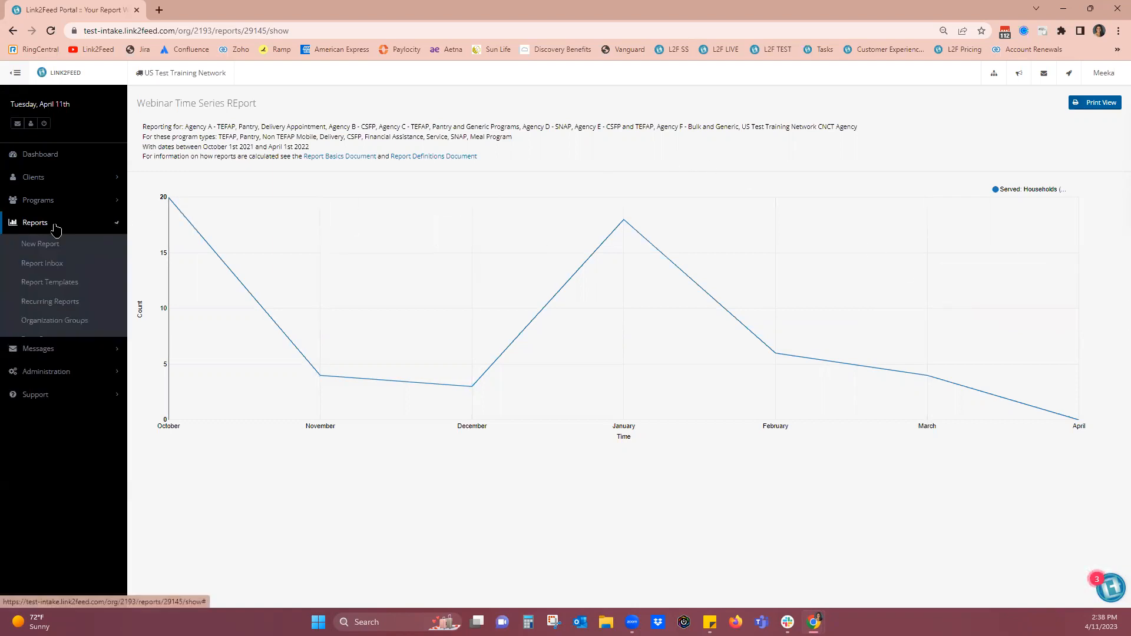
{"action": "left_click", "coordinate": [38, 246]}
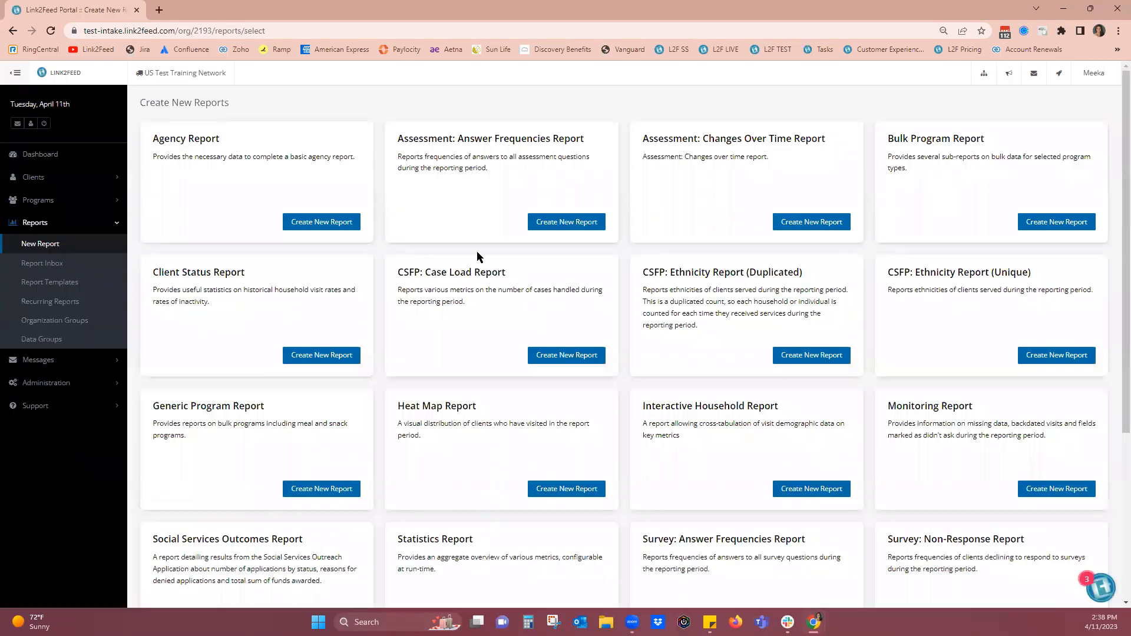
{"action": "scroll", "coordinate": [521, 339], "scroll_direction": "down", "scroll_amount": 2}
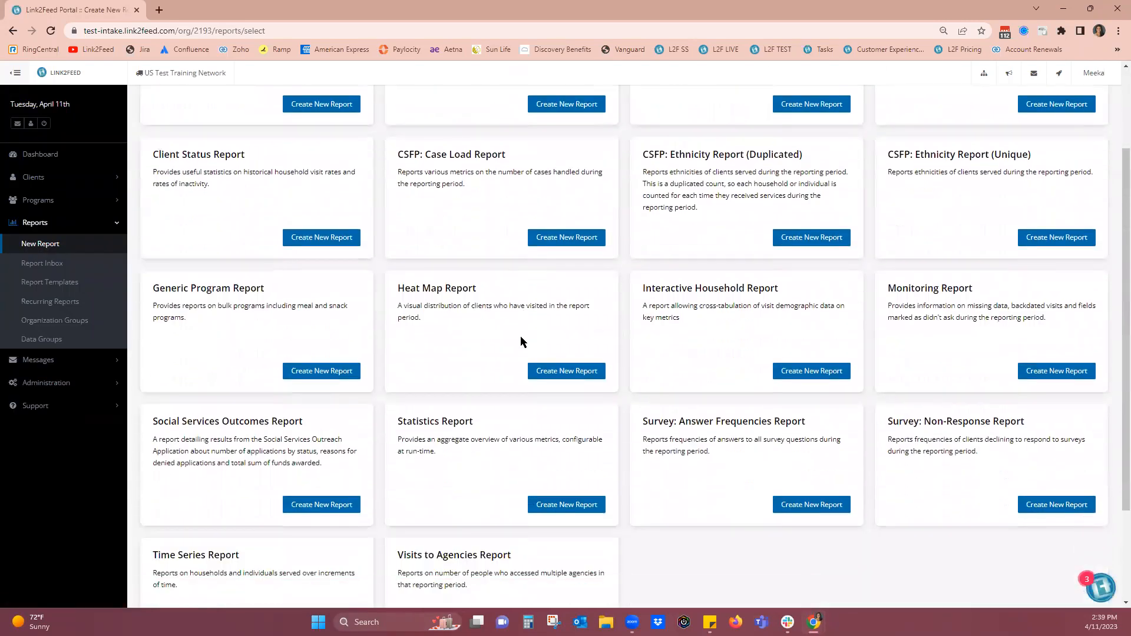
{"action": "scroll", "coordinate": [521, 340], "scroll_direction": "up", "scroll_amount": 2}
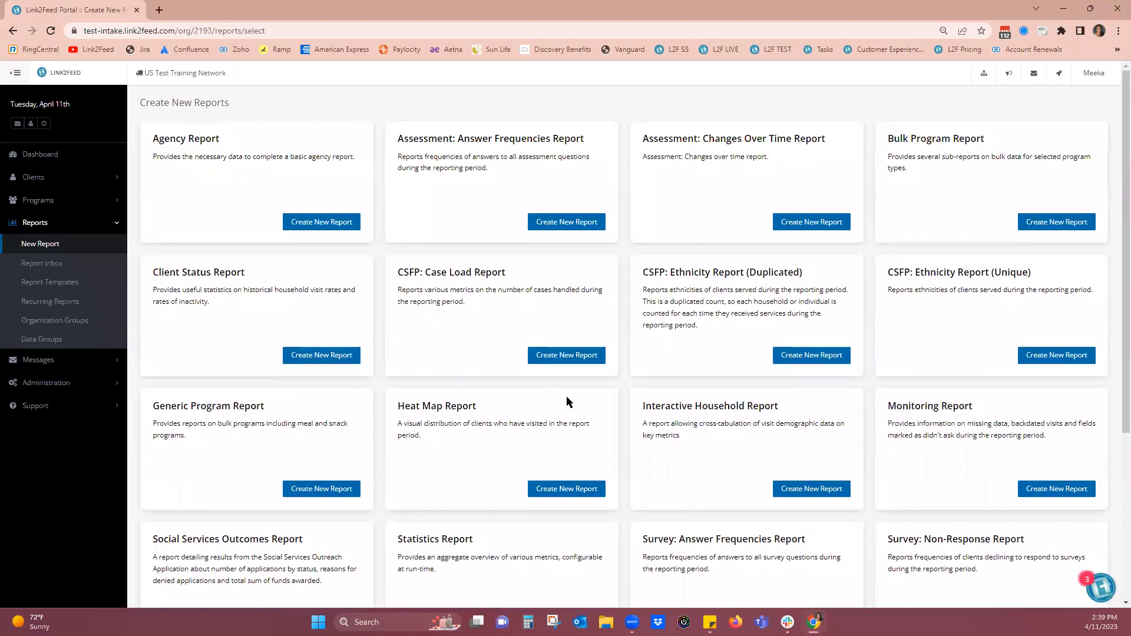
{"action": "left_click", "coordinate": [597, 489]}
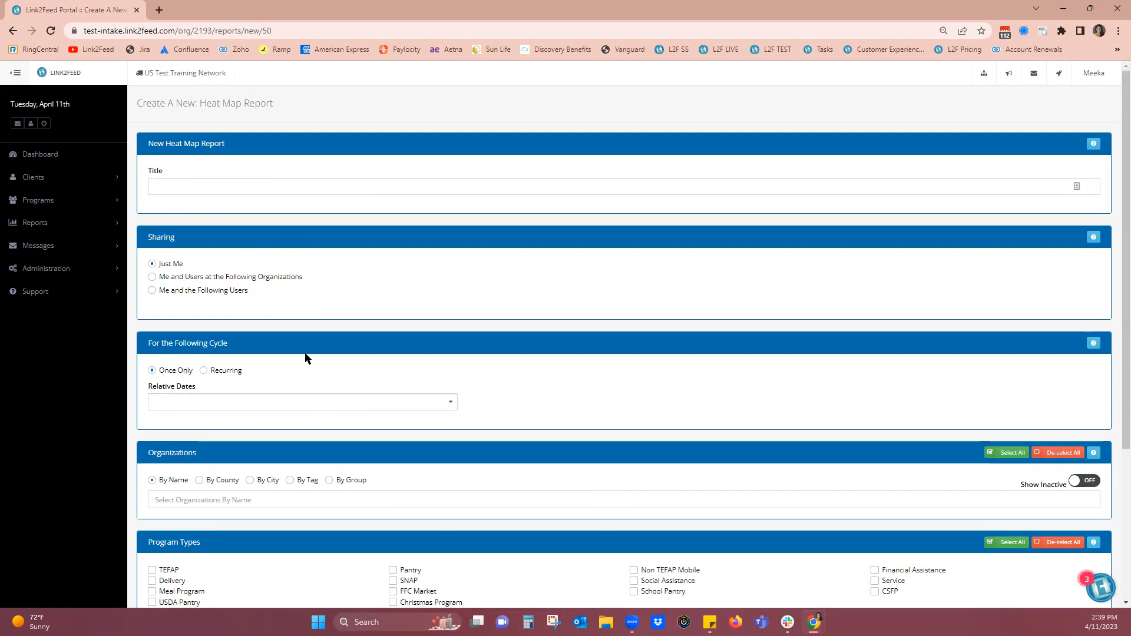
Step: Try the Age Group, Gender Identity, Served: Households (Unique) and Employment: Students (Unique) data options for the heat map
{"action": "scroll", "coordinate": [307, 361], "scroll_direction": "down", "scroll_amount": 1}
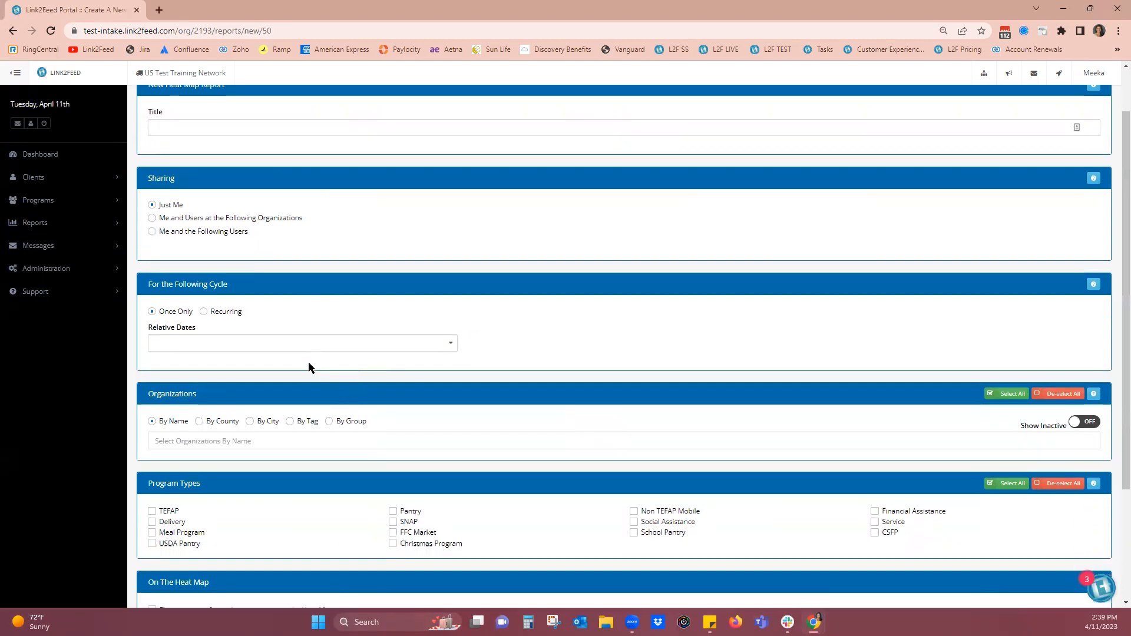
{"action": "scroll", "coordinate": [342, 395], "scroll_direction": "down", "scroll_amount": 1}
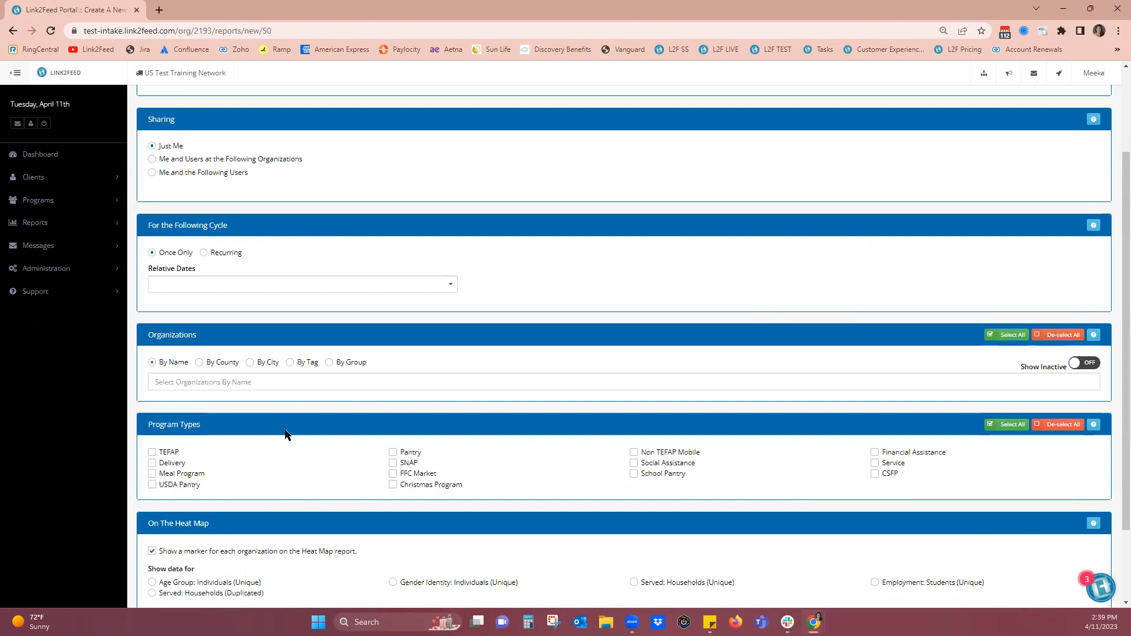
{"action": "scroll", "coordinate": [285, 434], "scroll_direction": "down", "scroll_amount": 2}
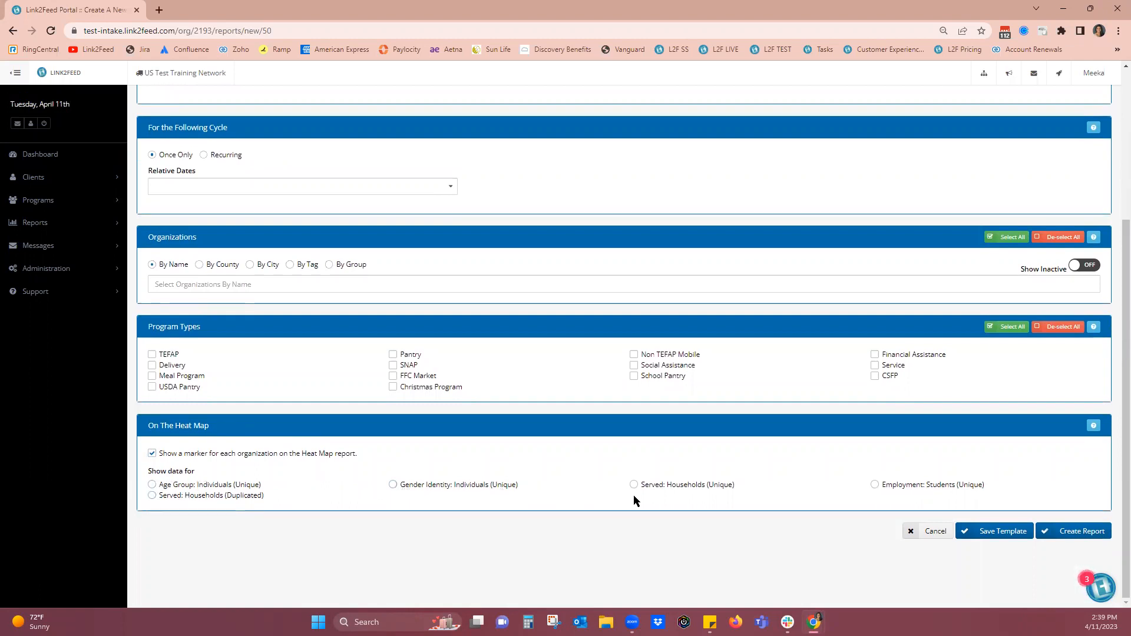
{"action": "left_click", "coordinate": [152, 485]}
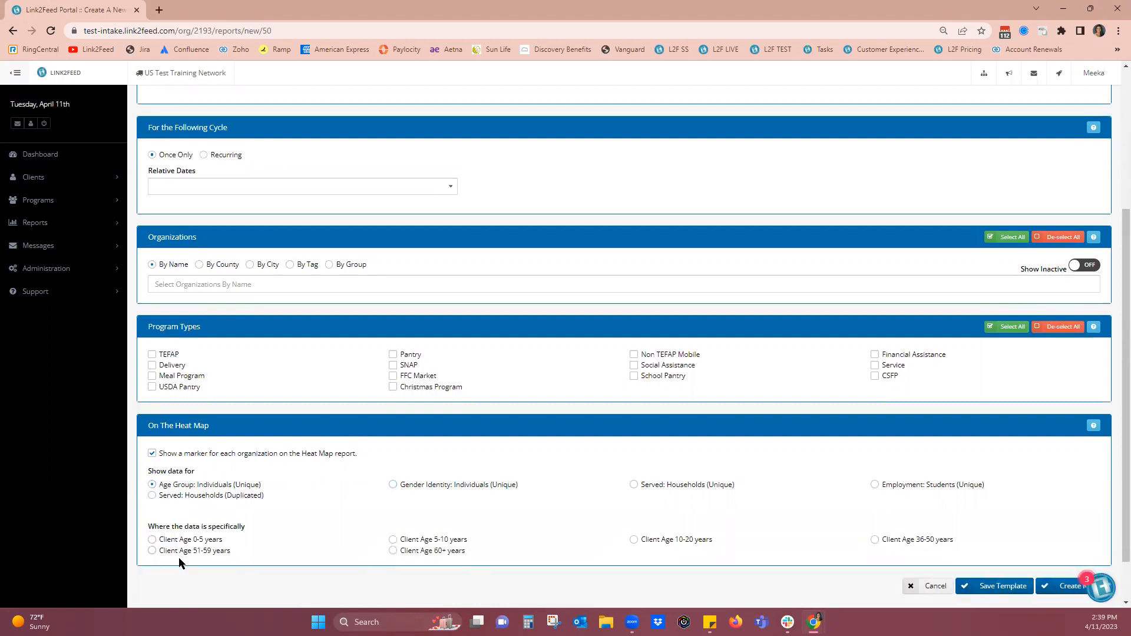
{"action": "left_click", "coordinate": [395, 485]}
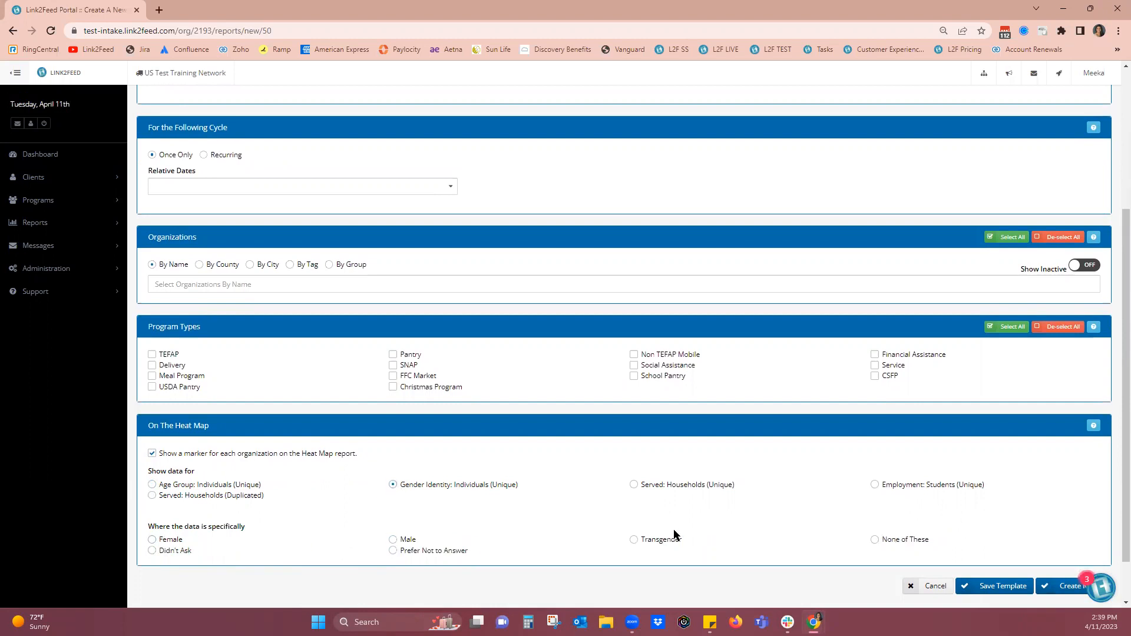
{"action": "left_click", "coordinate": [633, 486]}
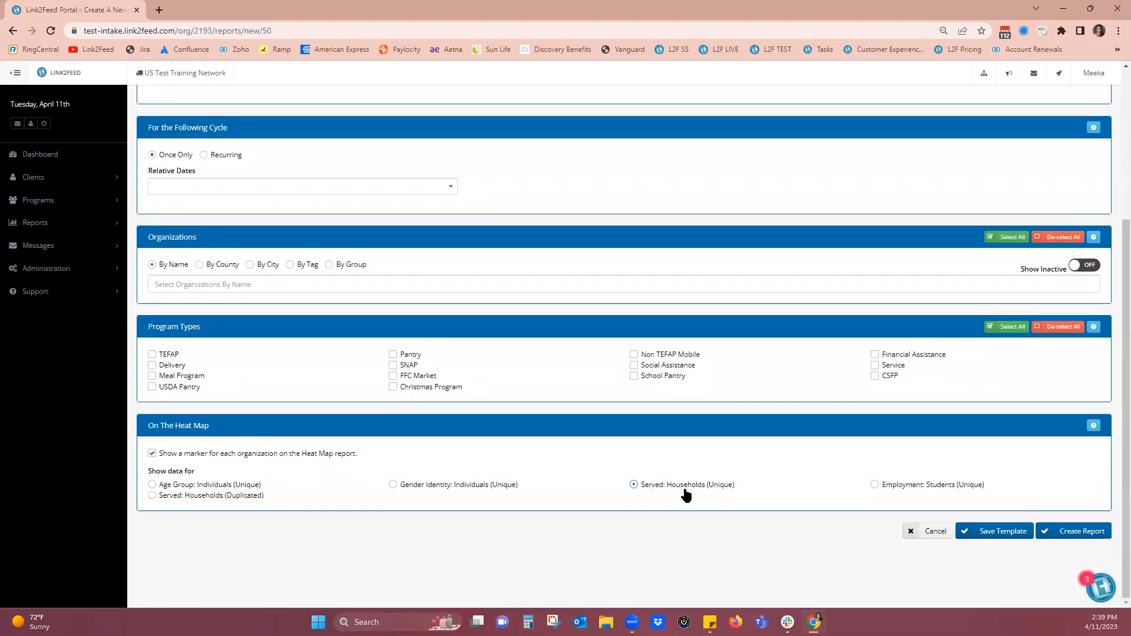
{"action": "left_click", "coordinate": [874, 485]}
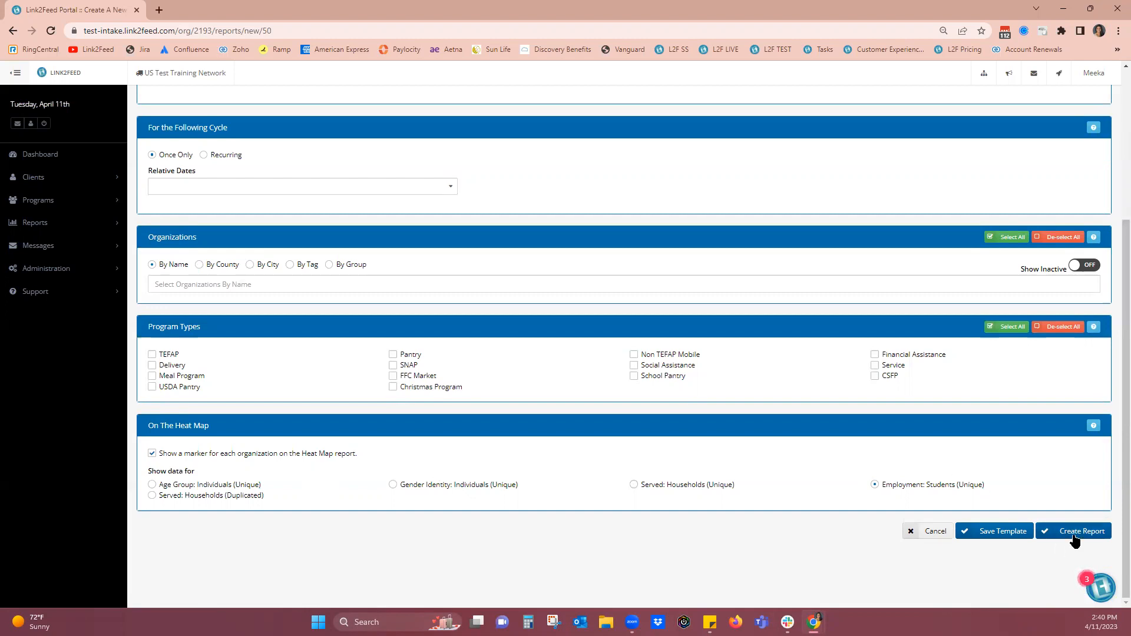
Step: Leave the unsaved heat map form and open the completed Webinar Heat Map Report from the report inbox
{"action": "left_click", "coordinate": [52, 222]}
{"action": "left_click", "coordinate": [52, 260]}
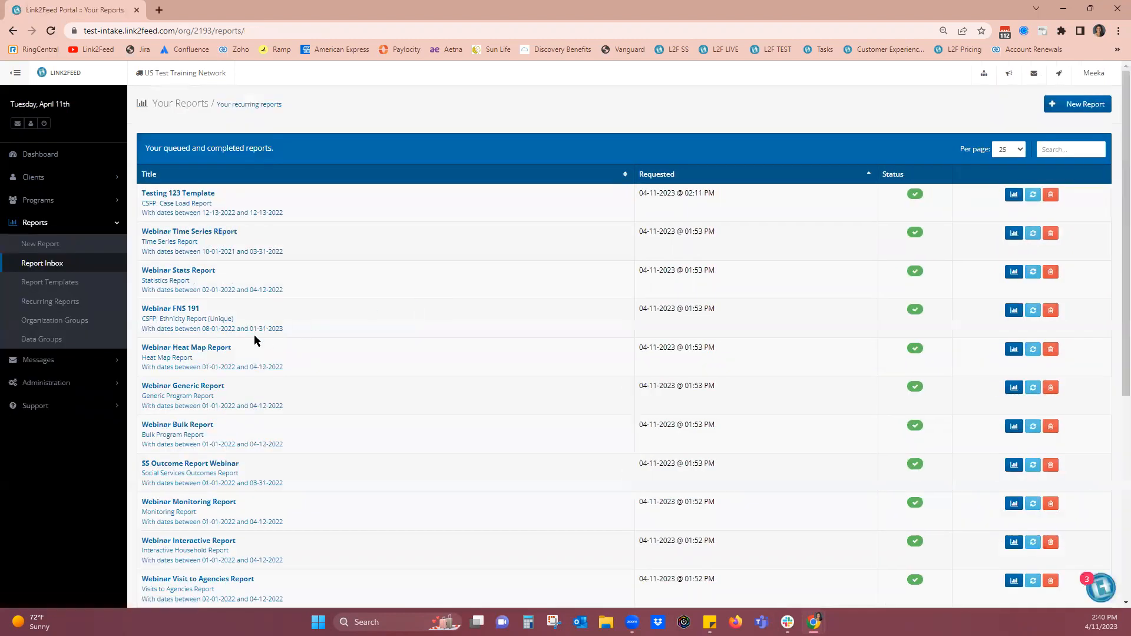
{"action": "left_click", "coordinate": [199, 349]}
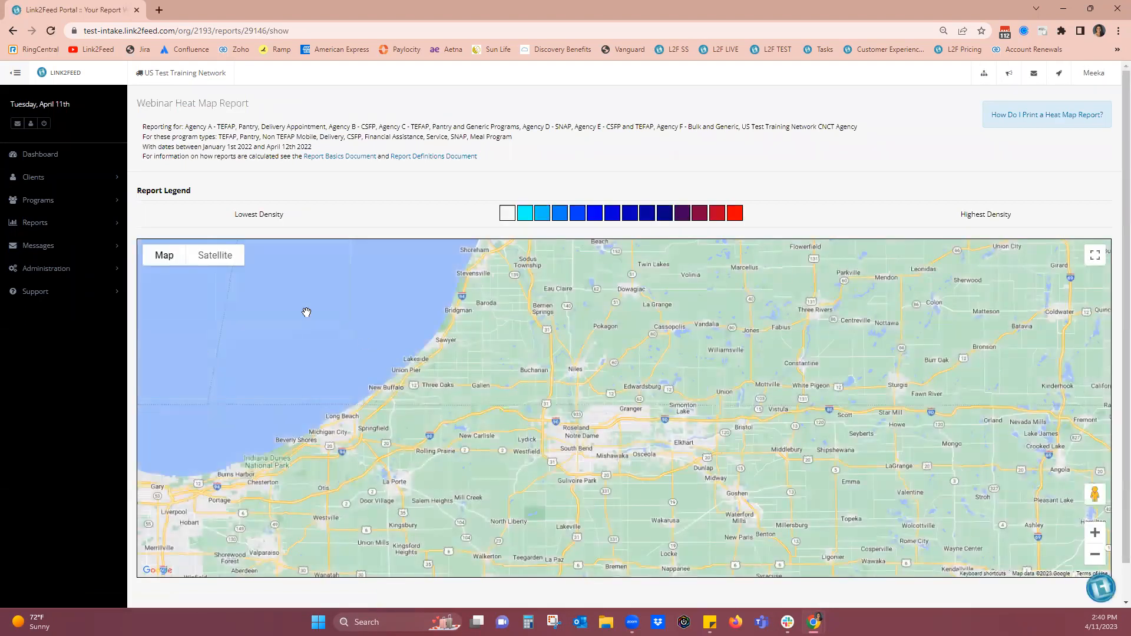
Step: Examine the client density spots and organization markers across the United States on the heat map
{"action": "scroll", "coordinate": [344, 202], "scroll_direction": "down", "scroll_amount": 1}
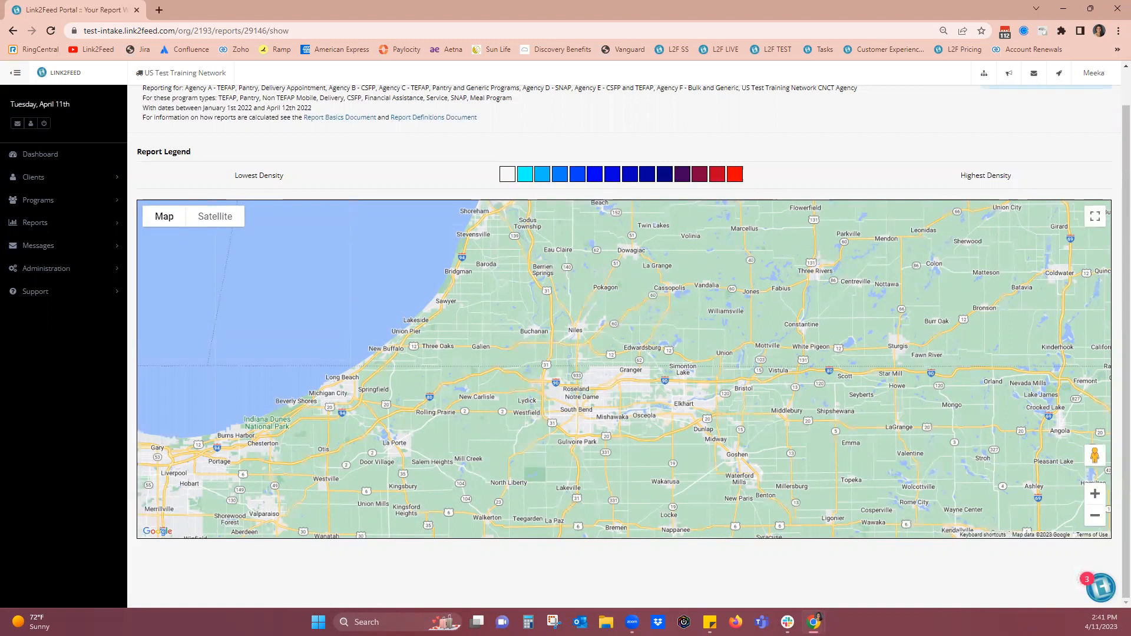
{"action": "left_click", "coordinate": [1095, 517]}
{"action": "left_click", "coordinate": [1094, 517]}
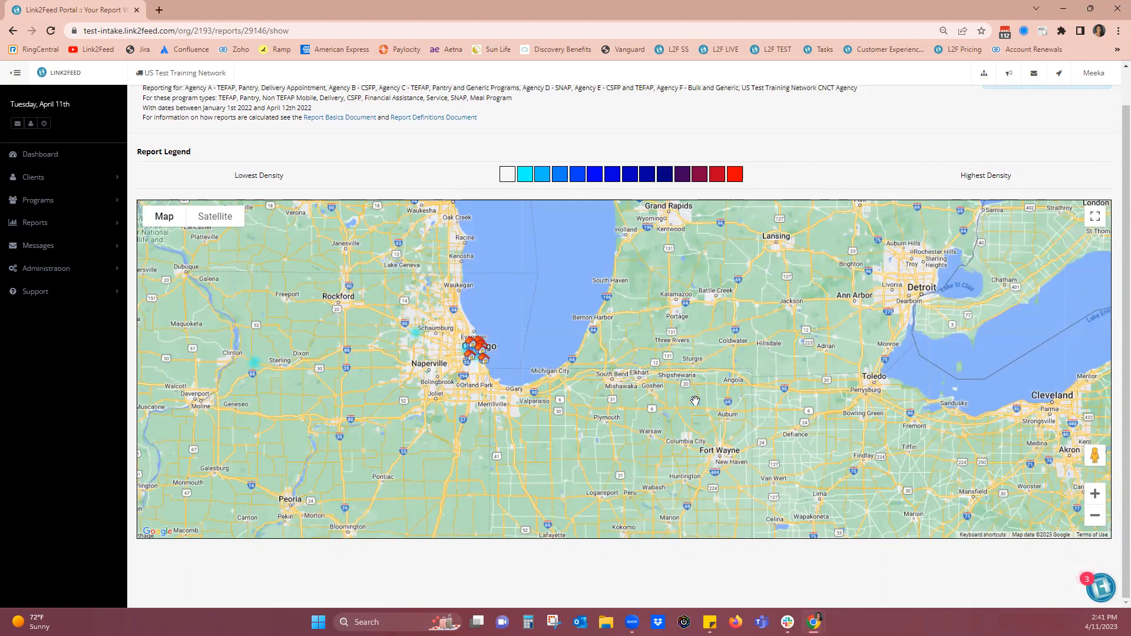
{"action": "left_click_drag", "start_coordinate": [796, 300], "coordinate": [235, 294]}
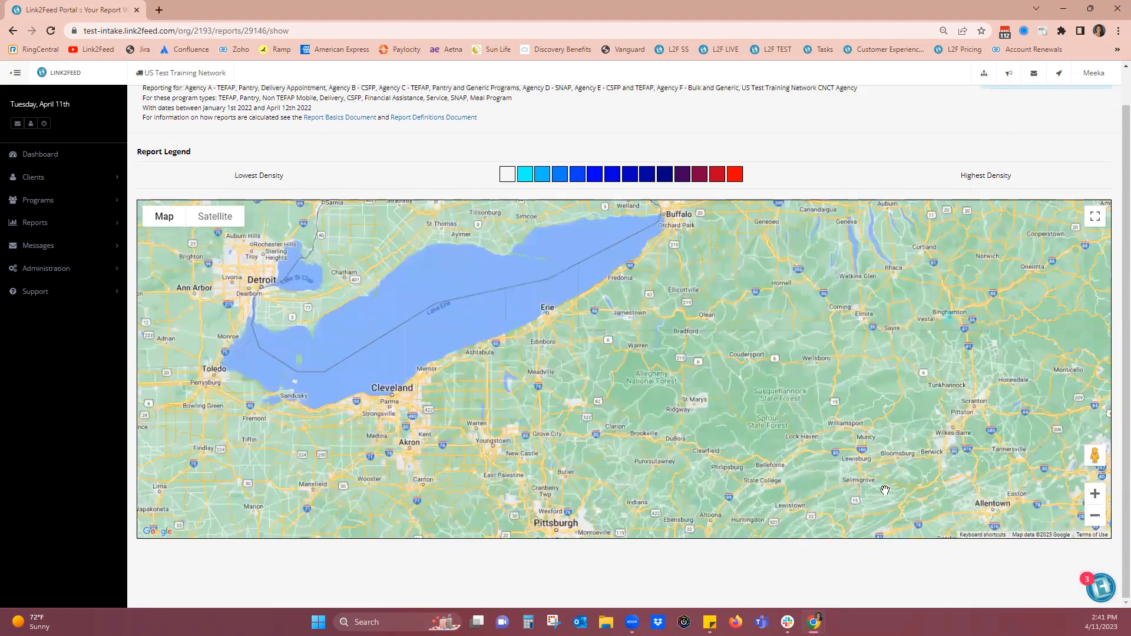
{"action": "left_click", "coordinate": [1094, 516]}
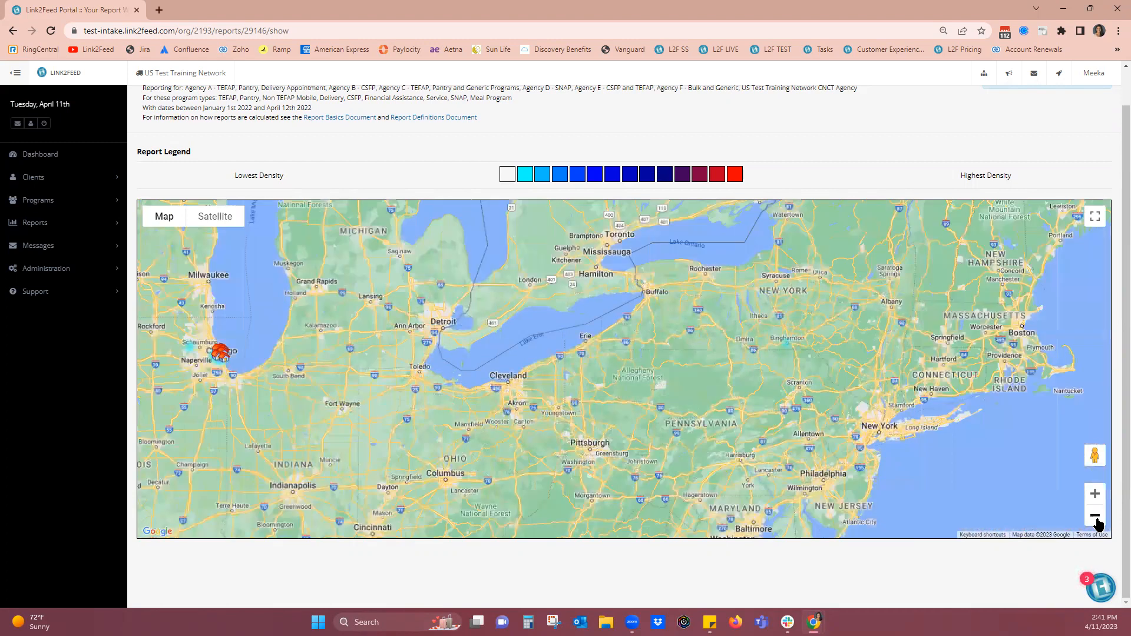
{"action": "left_click", "coordinate": [1095, 516]}
{"action": "left_click", "coordinate": [1095, 518]}
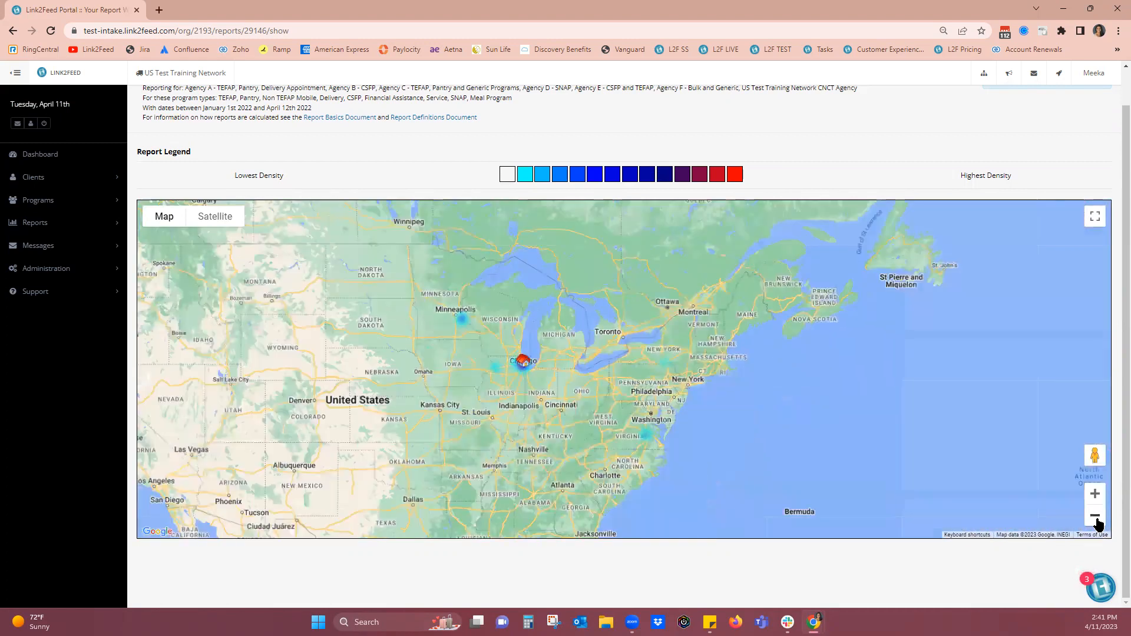
{"action": "left_click_drag", "start_coordinate": [612, 414], "coordinate": [888, 410]}
{"action": "left_click_drag", "start_coordinate": [767, 405], "coordinate": [682, 418]}
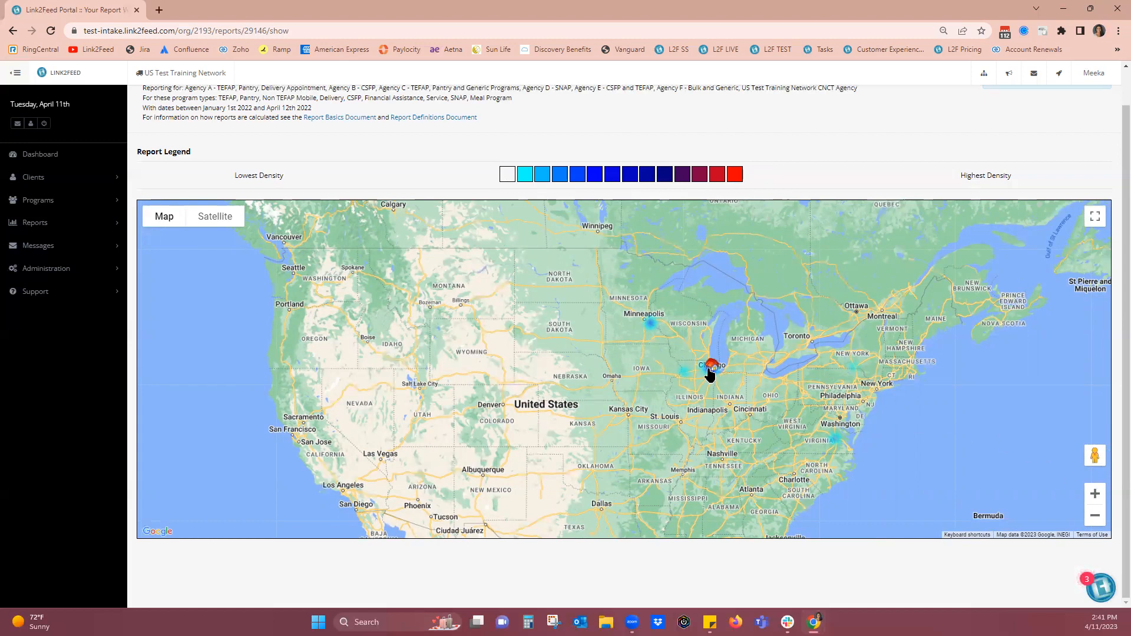
{"action": "left_click_drag", "start_coordinate": [710, 375], "coordinate": [722, 409]}
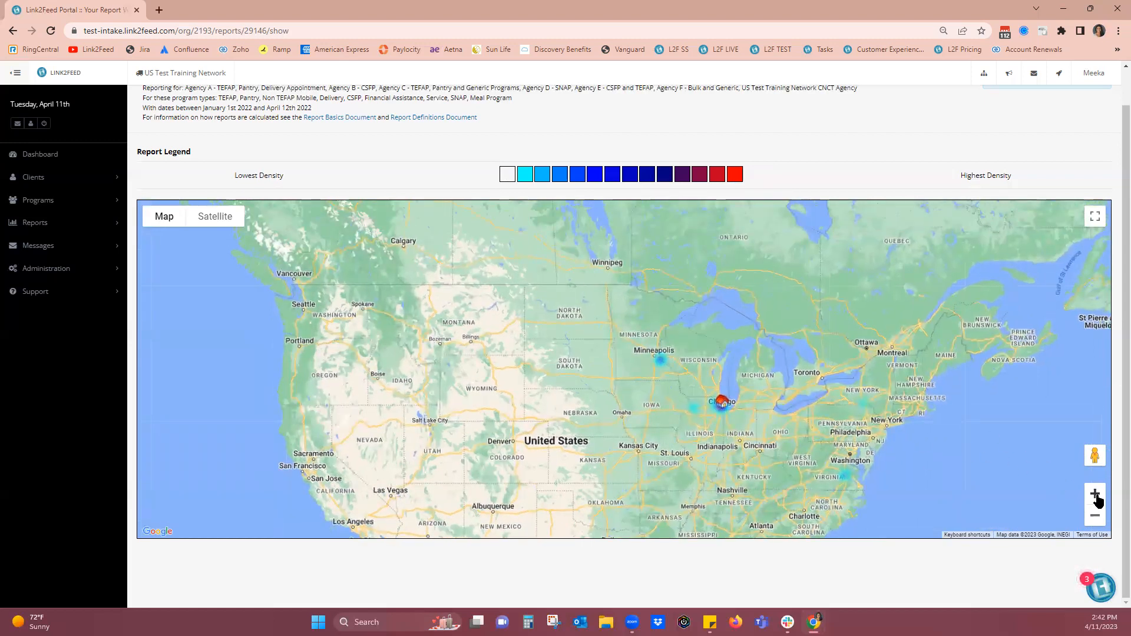
{"action": "left_click", "coordinate": [1097, 499]}
{"action": "left_click", "coordinate": [1097, 499]}
{"action": "left_click", "coordinate": [1098, 499]}
{"action": "left_click", "coordinate": [1098, 499]}
{"action": "left_click_drag", "start_coordinate": [893, 402], "coordinate": [334, 346]}
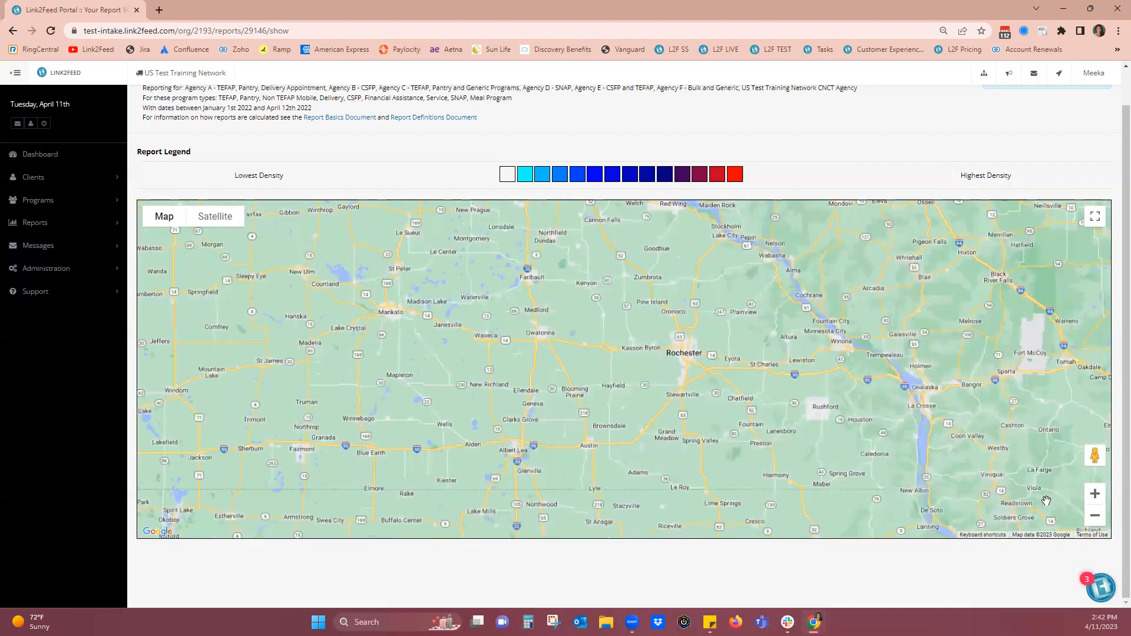
{"action": "left_click", "coordinate": [1094, 516]}
{"action": "left_click", "coordinate": [1094, 517]}
{"action": "left_click", "coordinate": [1094, 516]}
{"action": "left_click", "coordinate": [1094, 516]}
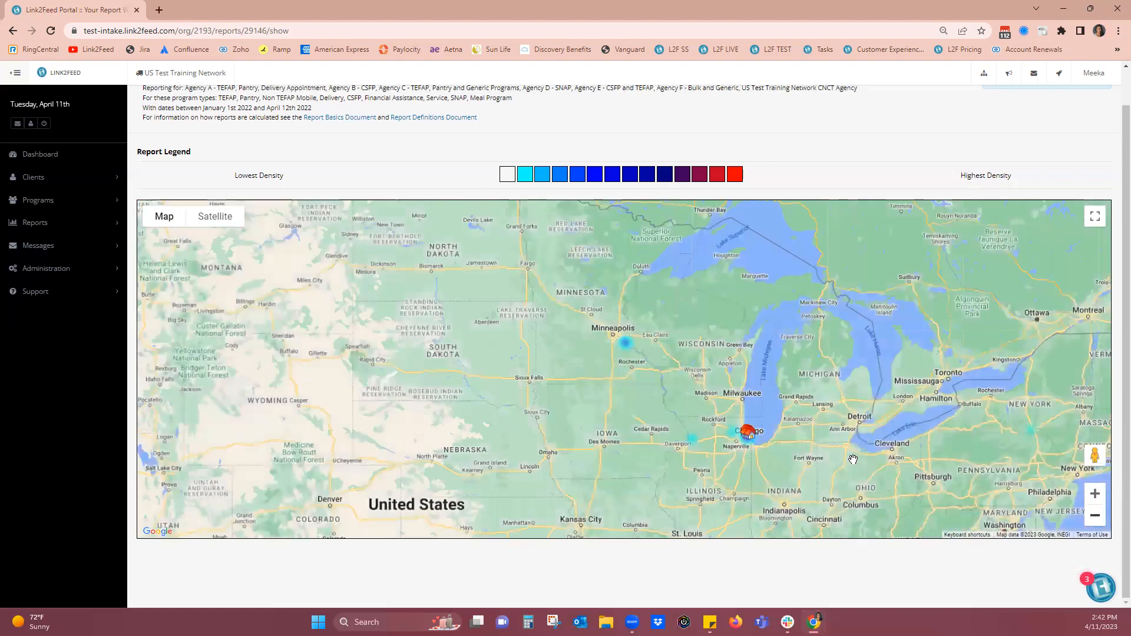
Step: Examine the organization markers and client density around Chicago on the heat map
{"action": "left_click_drag", "start_coordinate": [716, 412], "coordinate": [683, 400]}
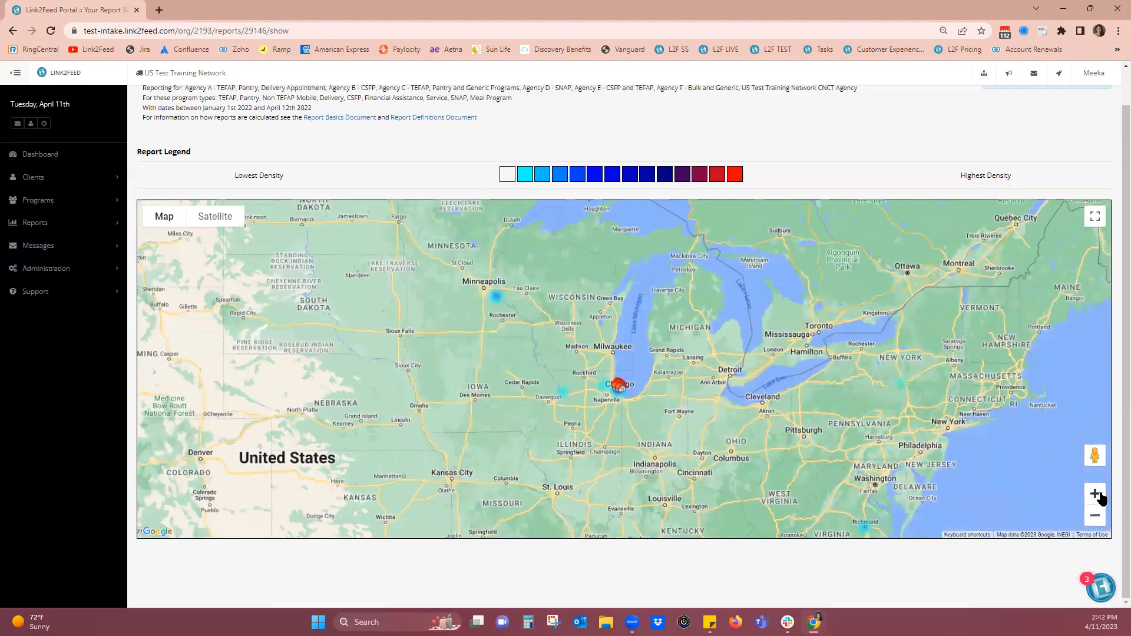
{"action": "left_click", "coordinate": [1097, 494]}
{"action": "left_click", "coordinate": [1096, 494]}
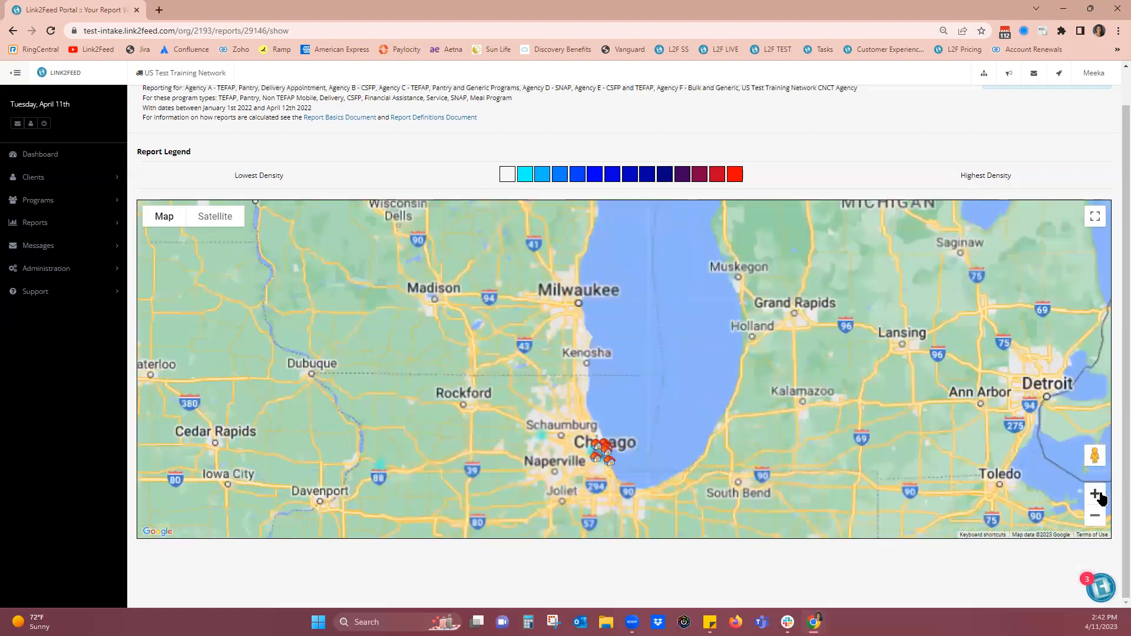
{"action": "left_click", "coordinate": [1096, 495]}
{"action": "left_click_drag", "start_coordinate": [643, 479], "coordinate": [649, 290]}
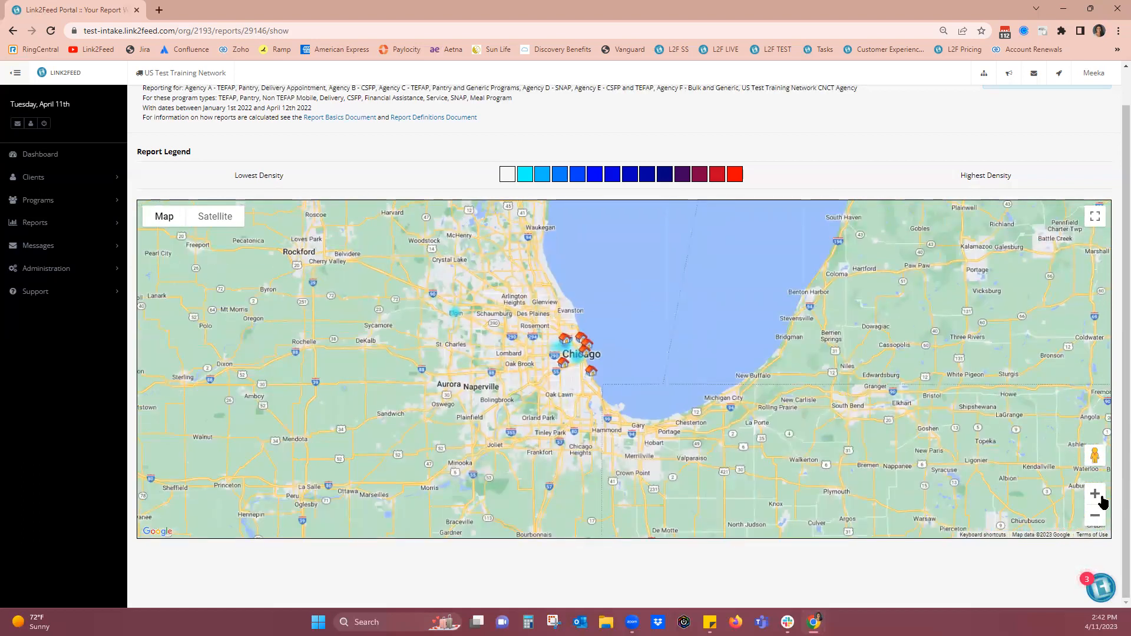
{"action": "left_click", "coordinate": [1097, 495]}
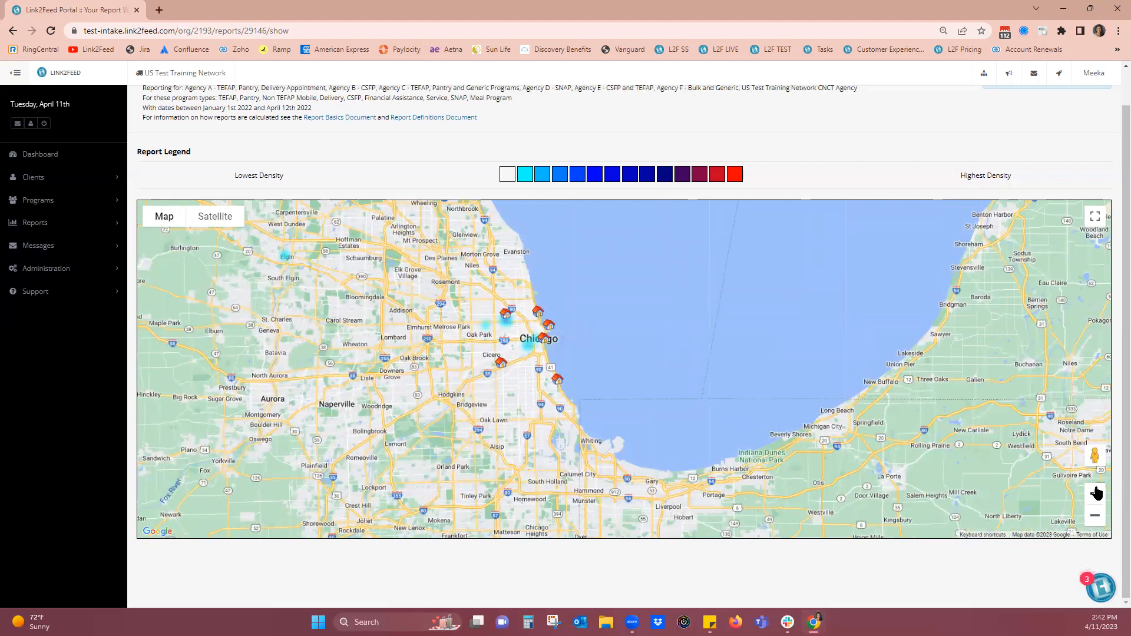
{"action": "scroll", "coordinate": [624, 370], "scroll_direction": "up", "scroll_amount": 1}
{"action": "left_click_drag", "start_coordinate": [406, 350], "coordinate": [490, 409]}
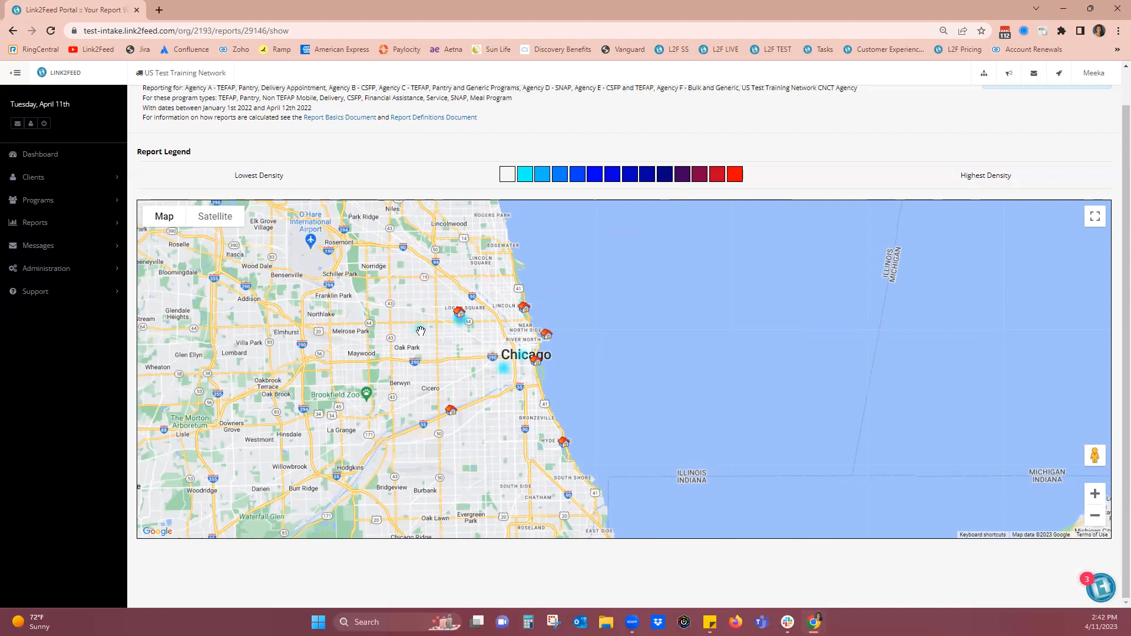
{"action": "mouse_move", "coordinate": [466, 319]}
Step: Start a new Generic Program Report and include all of its sections
{"action": "left_click", "coordinate": [36, 222]}
{"action": "left_click", "coordinate": [34, 251]}
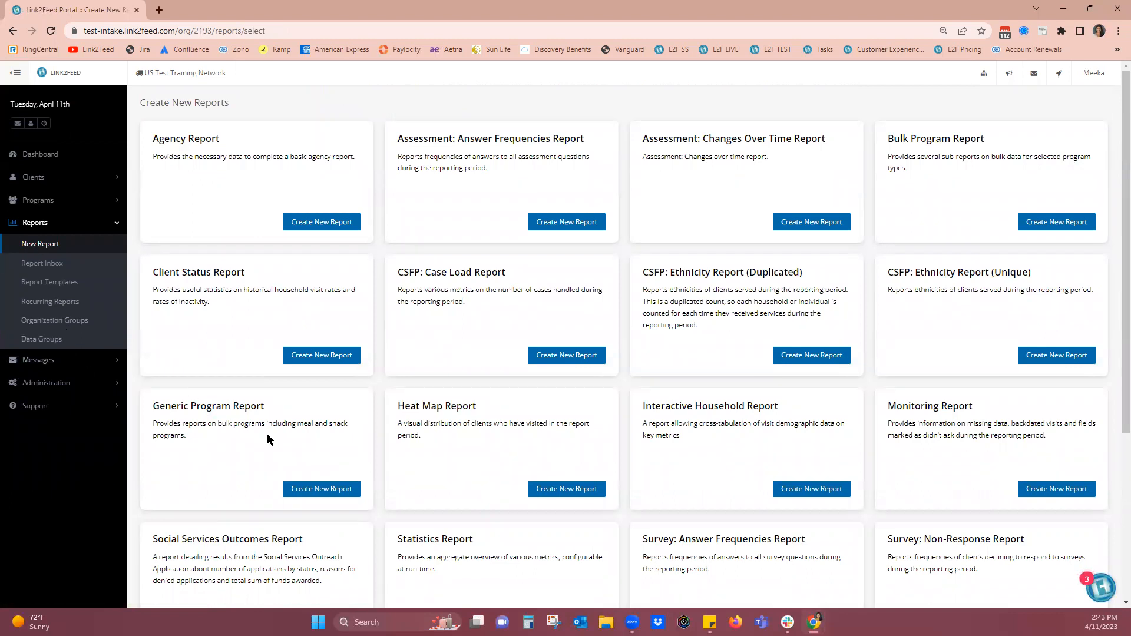
{"action": "left_click", "coordinate": [327, 490]}
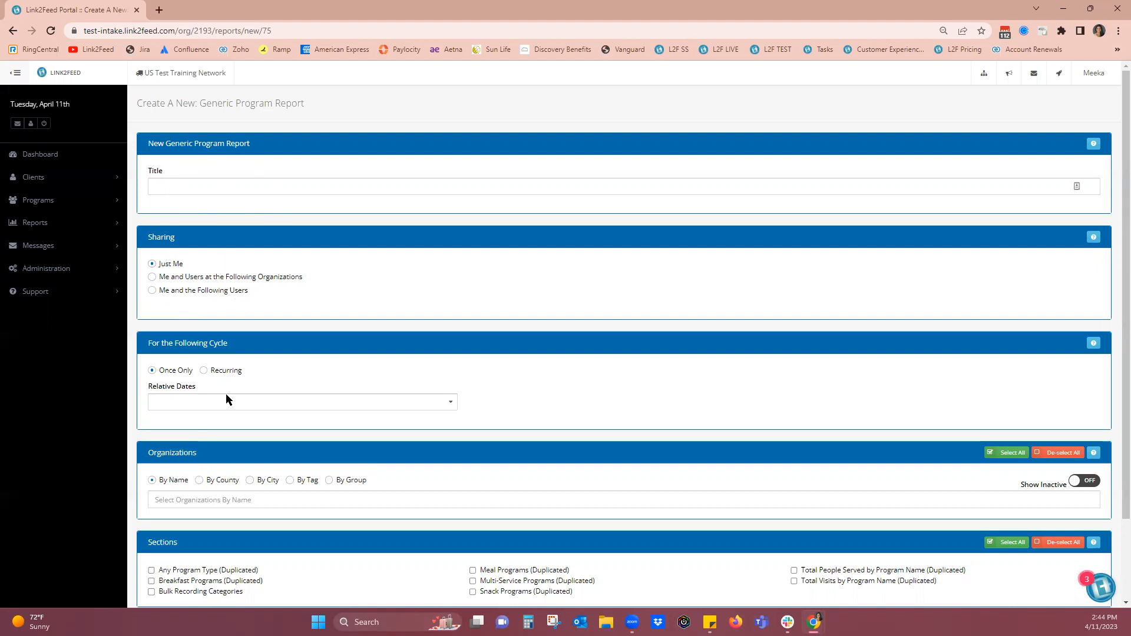
{"action": "scroll", "coordinate": [285, 348], "scroll_direction": "down", "scroll_amount": 1}
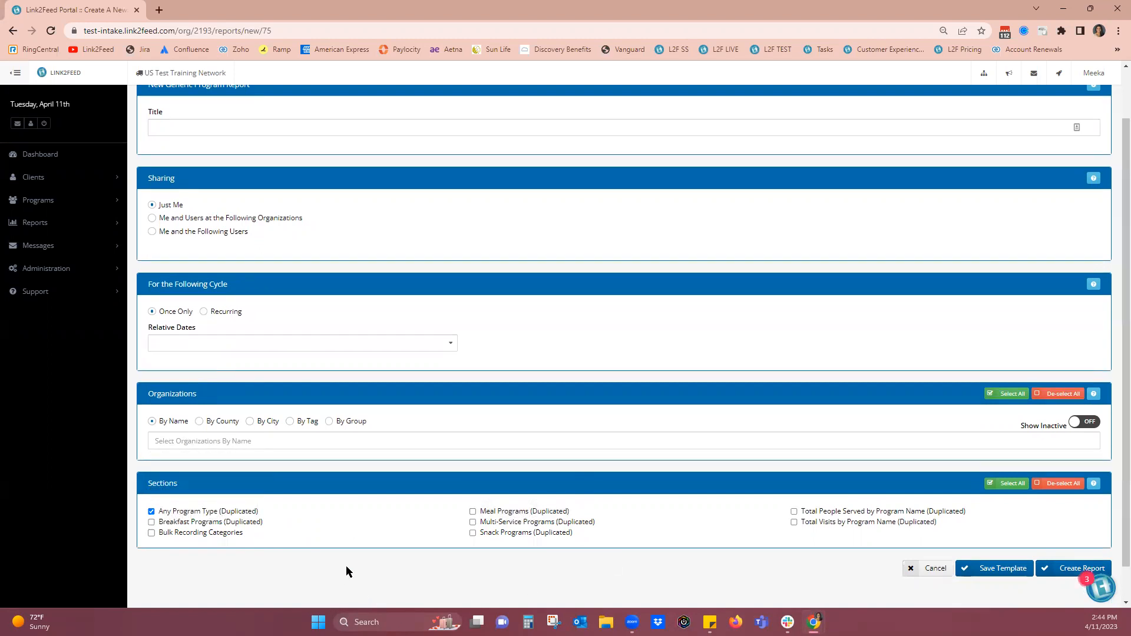
{"action": "left_click", "coordinate": [1003, 484]}
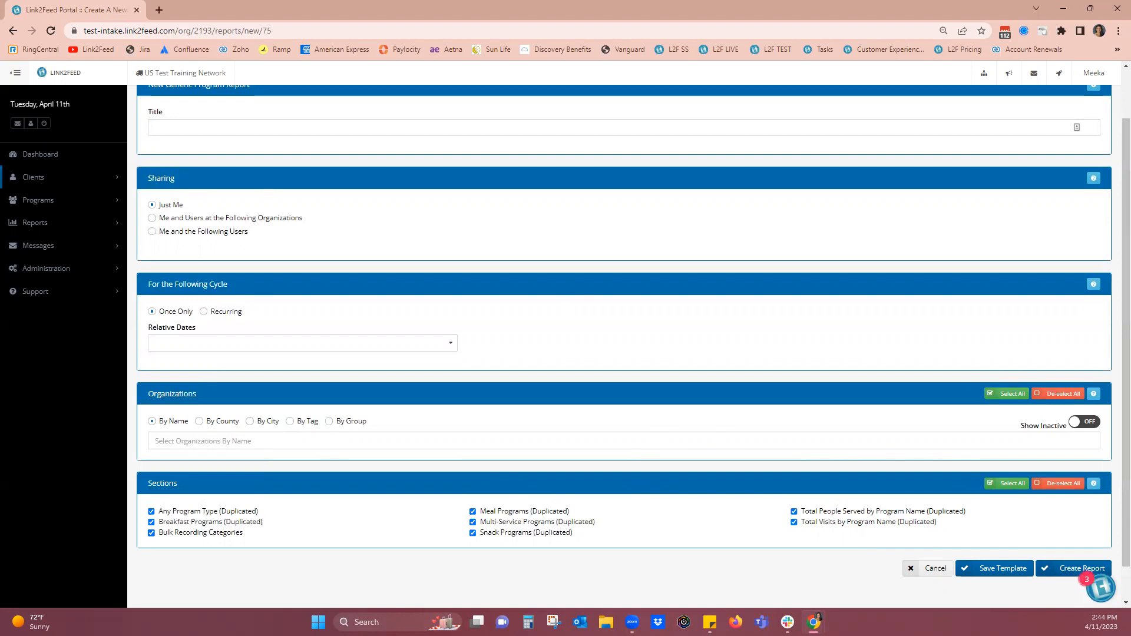
Step: Leave the unsaved generic program report form and open the completed Webinar Generic Report 1 from the report inbox
{"action": "left_click", "coordinate": [46, 225]}
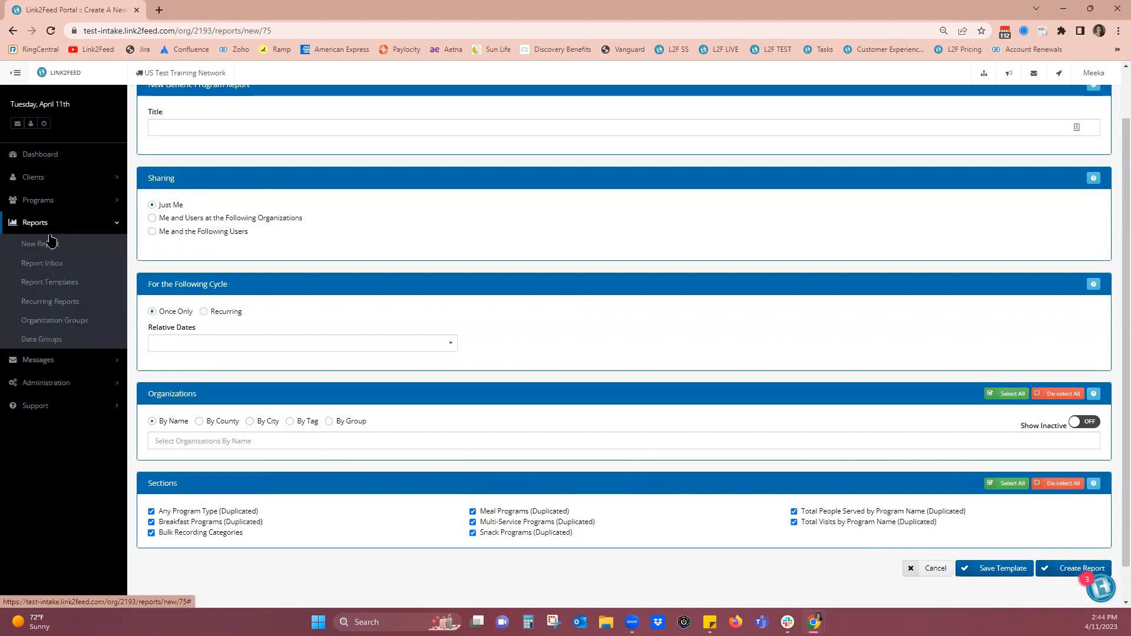
{"action": "left_click", "coordinate": [48, 266]}
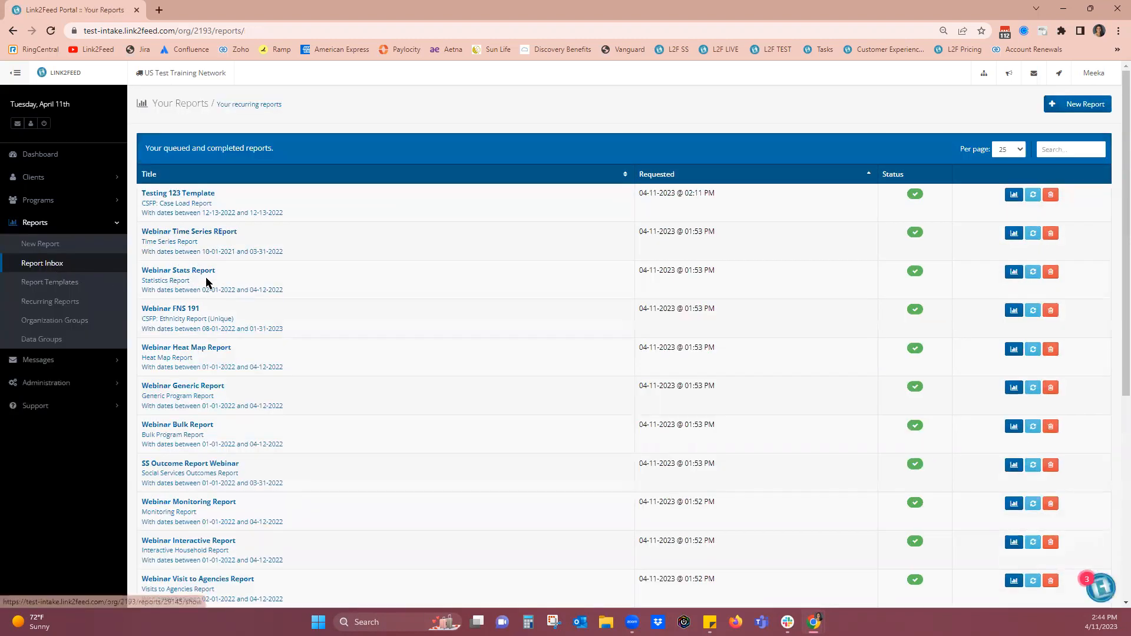
{"action": "scroll", "coordinate": [221, 448], "scroll_direction": "down", "scroll_amount": 5}
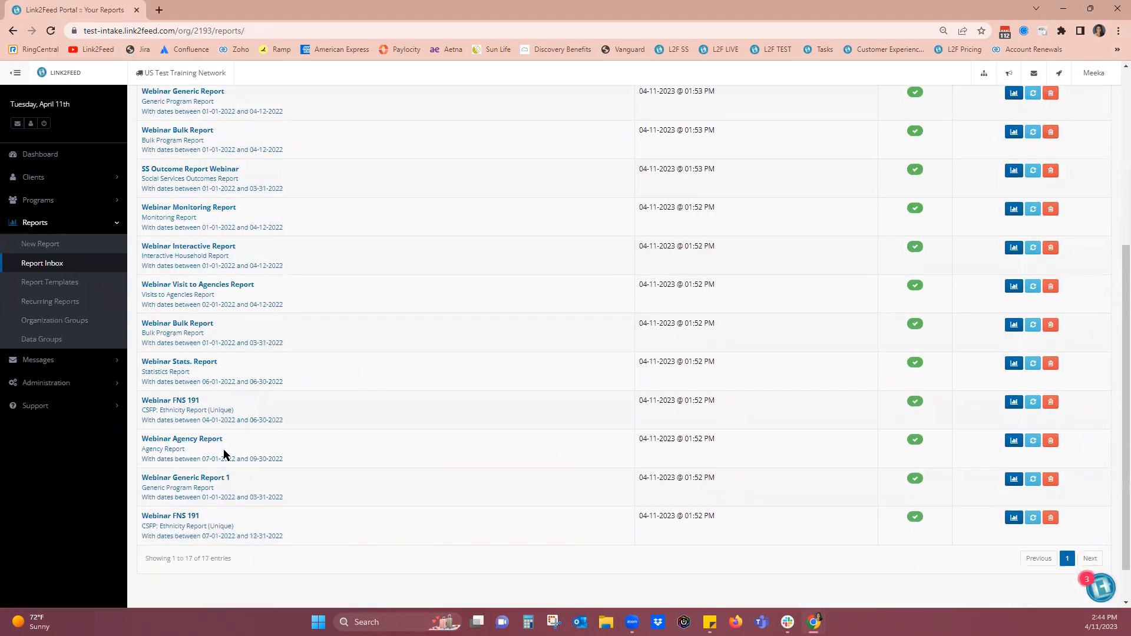
{"action": "left_click", "coordinate": [218, 481]}
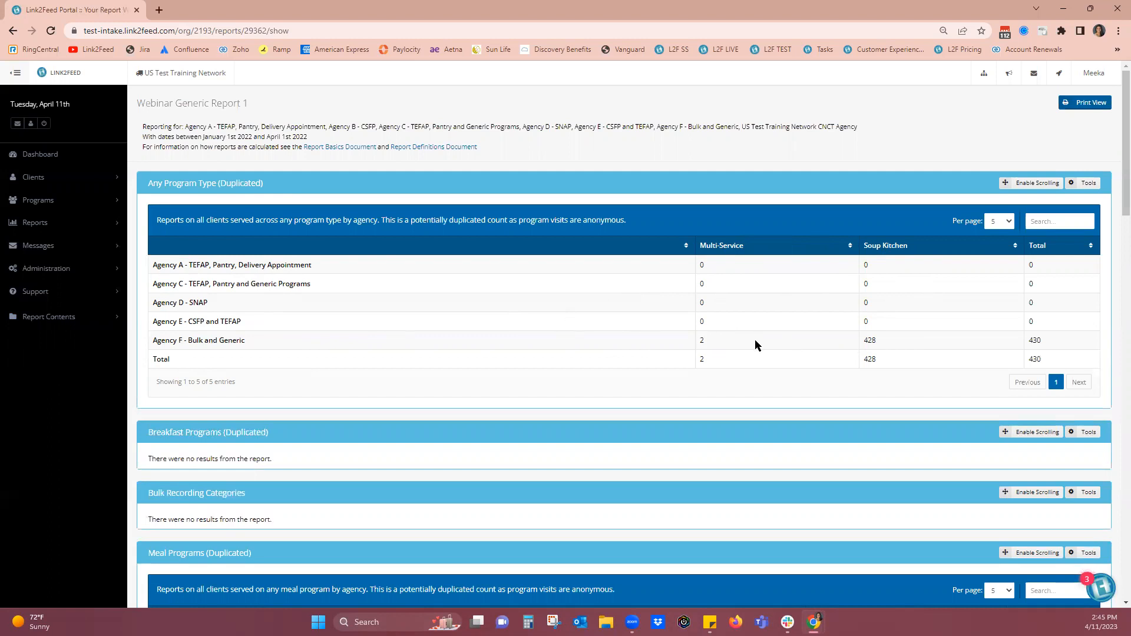
Step: Examine the generic report's program type sections and the Total People Served by Program Name table
{"action": "scroll", "coordinate": [595, 346], "scroll_direction": "down", "scroll_amount": 1}
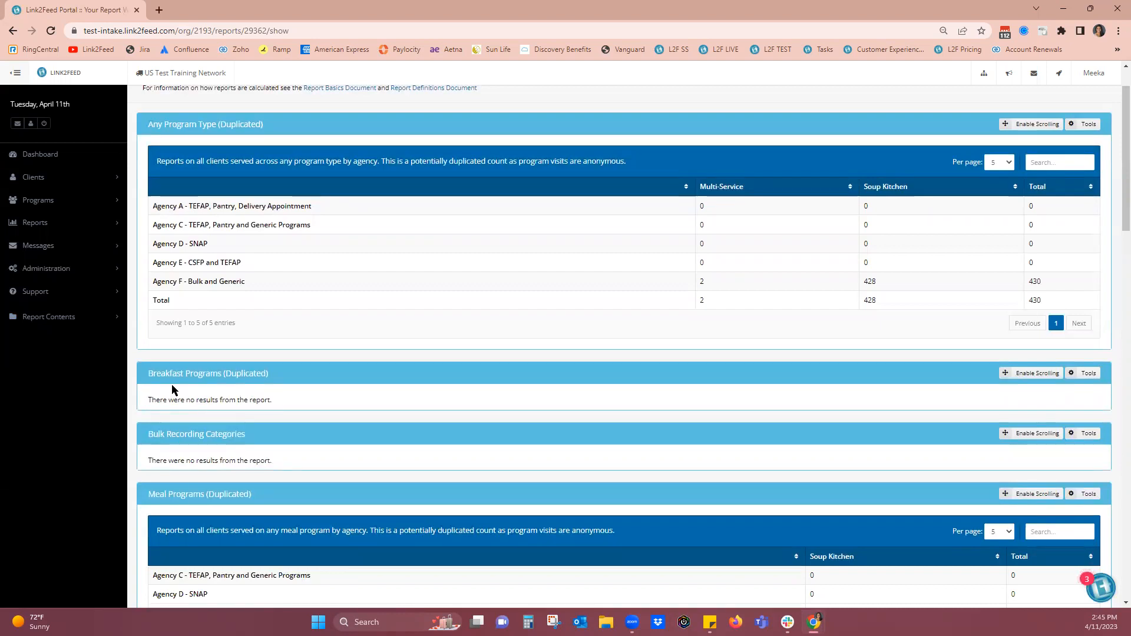
{"action": "scroll", "coordinate": [185, 385], "scroll_direction": "down", "scroll_amount": 2}
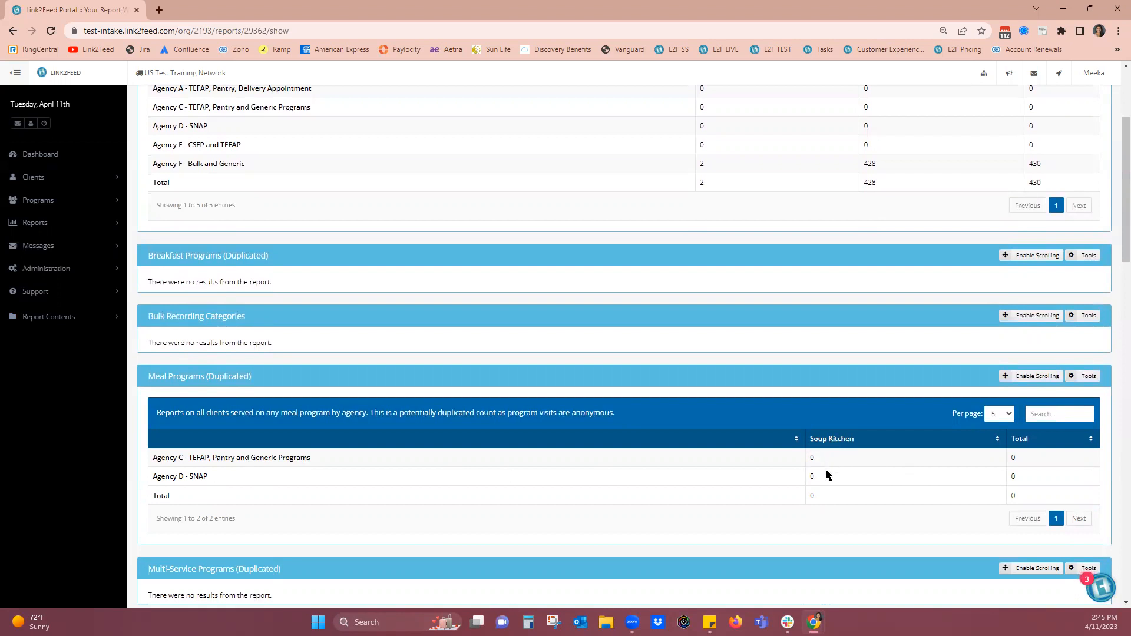
{"action": "scroll", "coordinate": [766, 463], "scroll_direction": "down", "scroll_amount": 3}
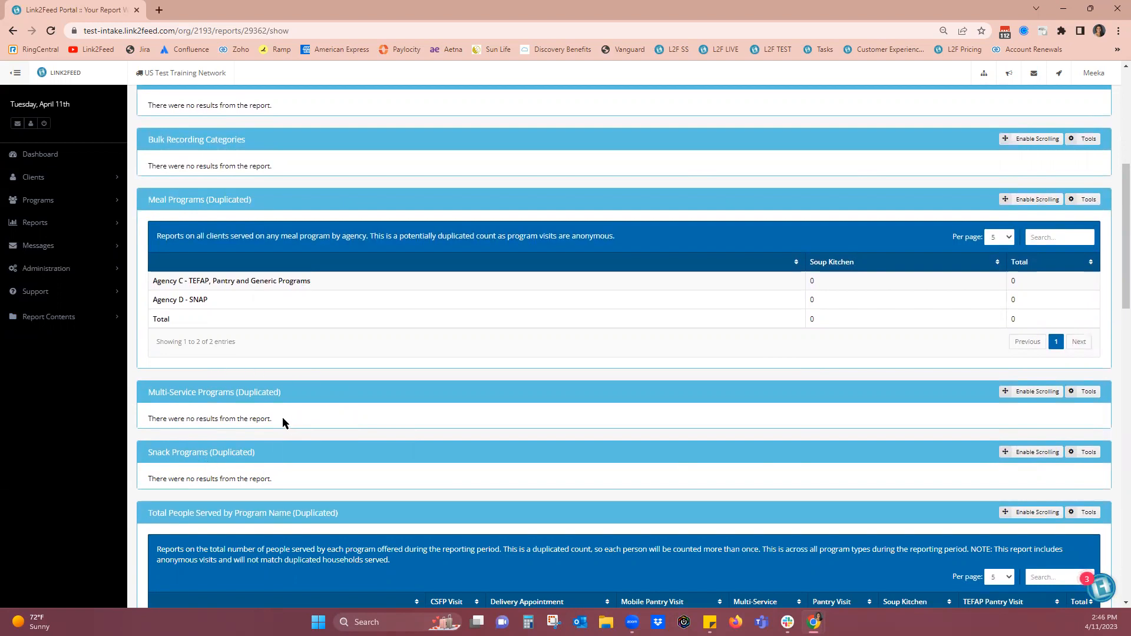
{"action": "scroll", "coordinate": [282, 417], "scroll_direction": "down", "scroll_amount": 2}
{"action": "scroll", "coordinate": [283, 419], "scroll_direction": "up", "scroll_amount": 8}
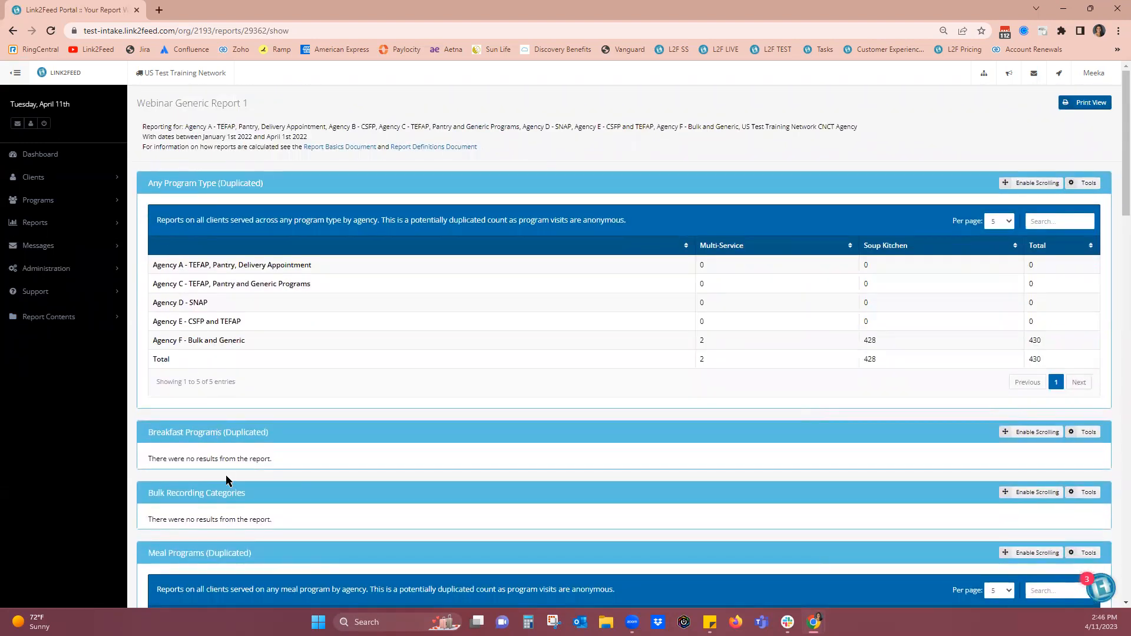
{"action": "scroll", "coordinate": [228, 482], "scroll_direction": "down", "scroll_amount": 3}
{"action": "scroll", "coordinate": [226, 482], "scroll_direction": "down", "scroll_amount": 6}
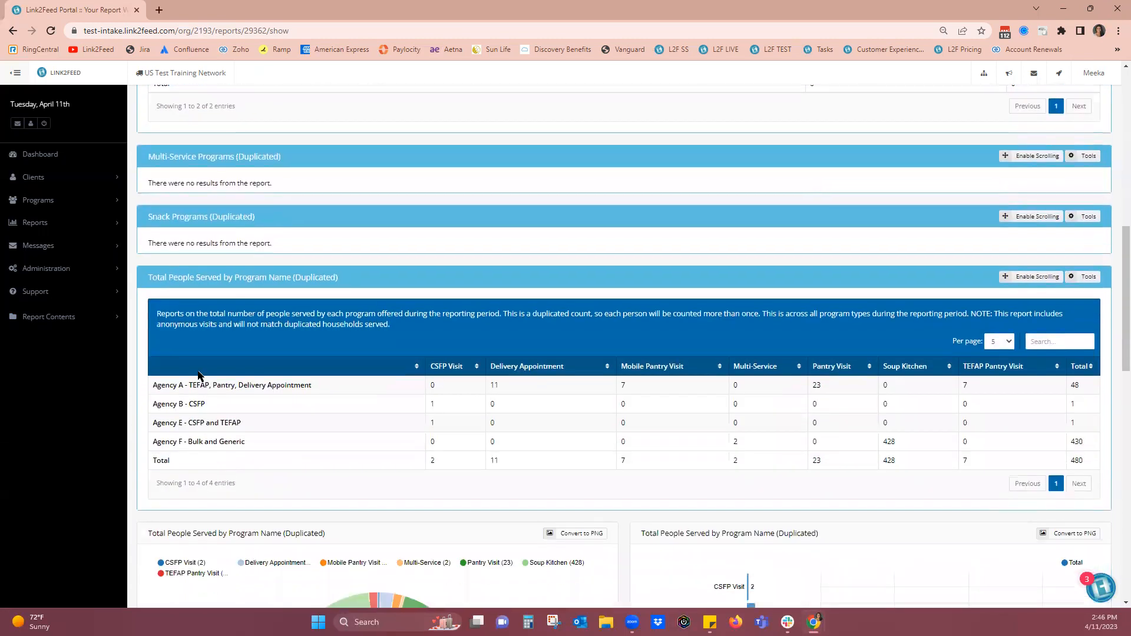
{"action": "scroll", "coordinate": [186, 355], "scroll_direction": "down", "scroll_amount": 1}
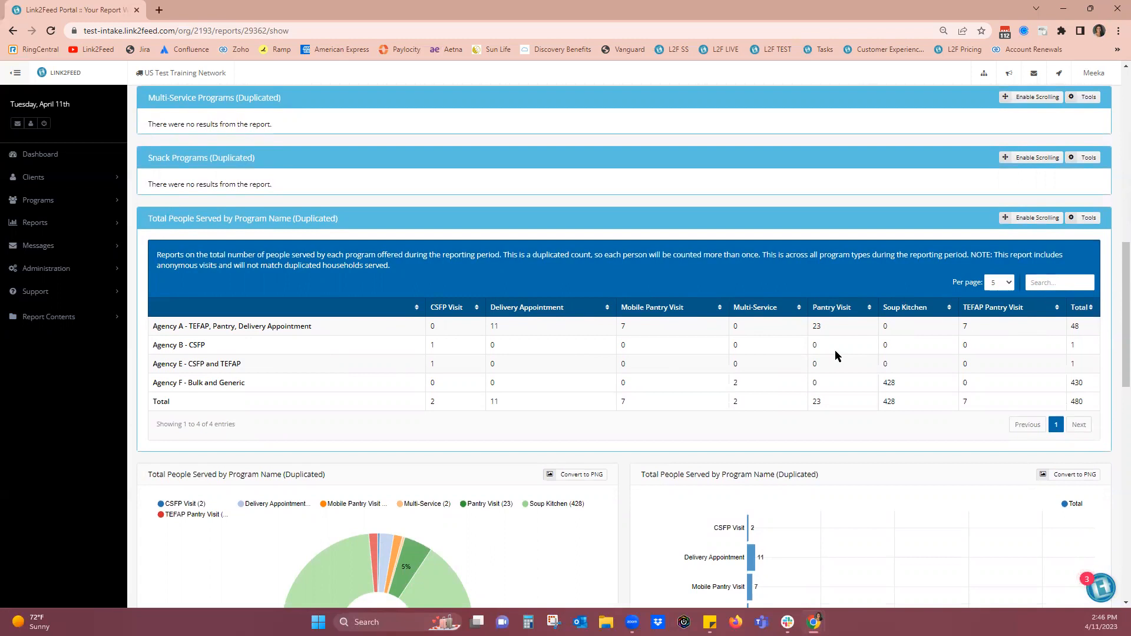
Step: Exclude Soup Kitchen from the Total People Served by Program Name donut chart and include it again
{"action": "scroll", "coordinate": [834, 352], "scroll_direction": "down", "scroll_amount": 3}
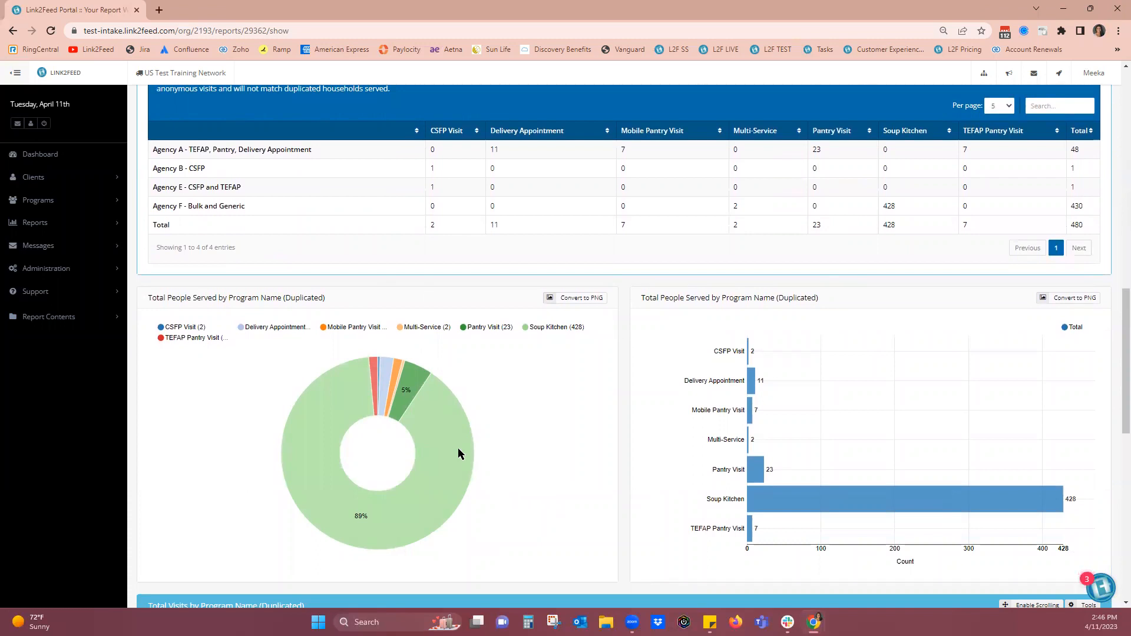
{"action": "mouse_move", "coordinate": [422, 408]}
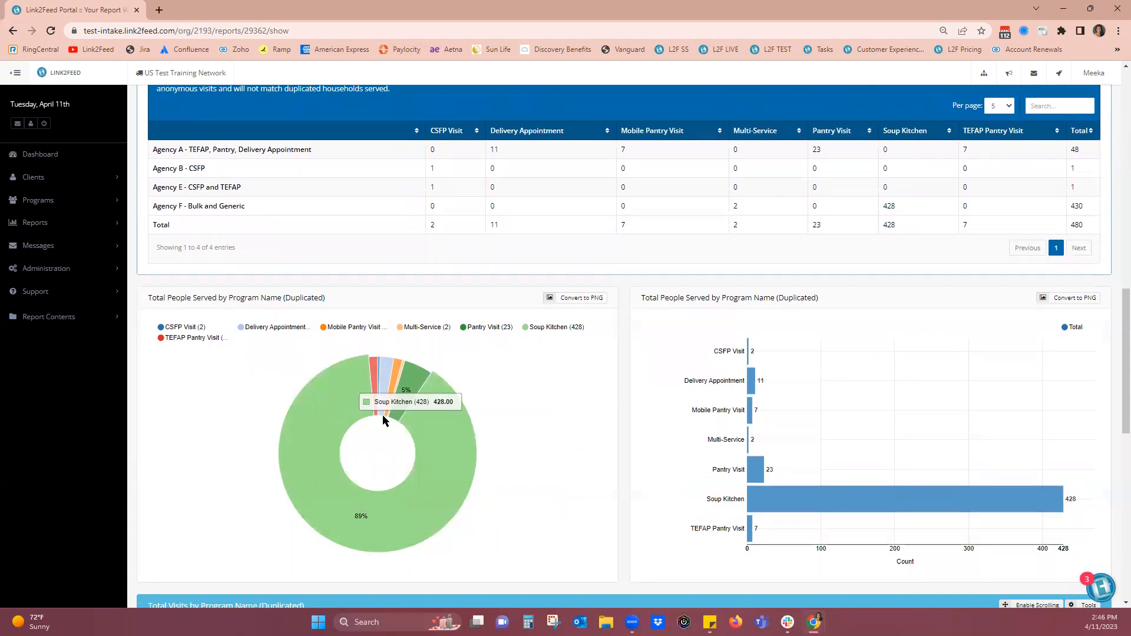
{"action": "left_click", "coordinate": [527, 328]}
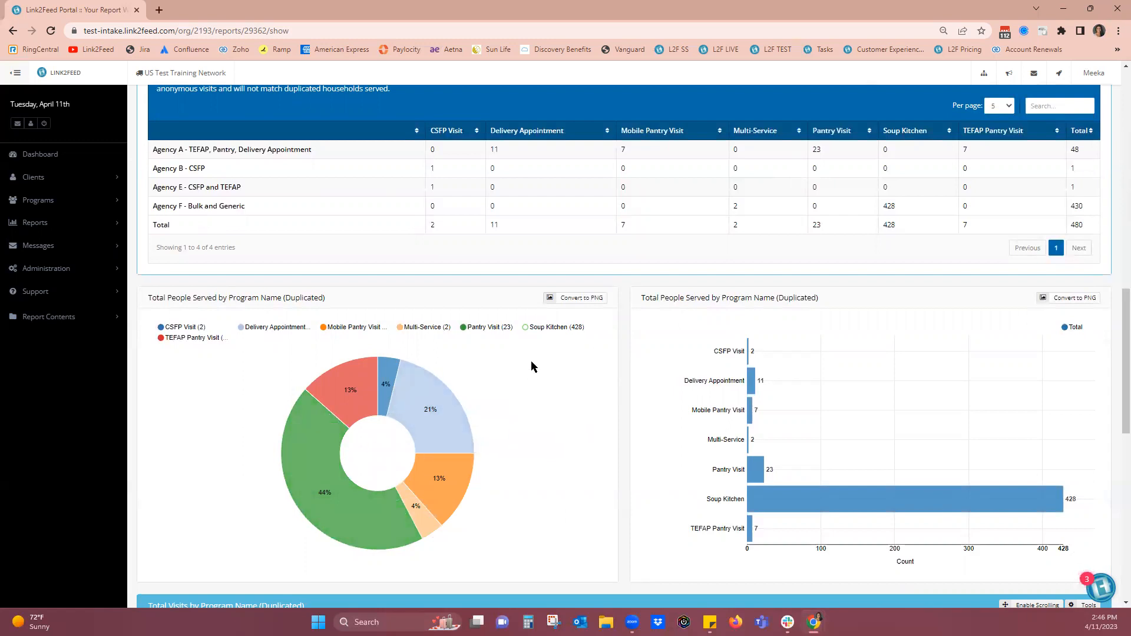
{"action": "left_click", "coordinate": [527, 329]}
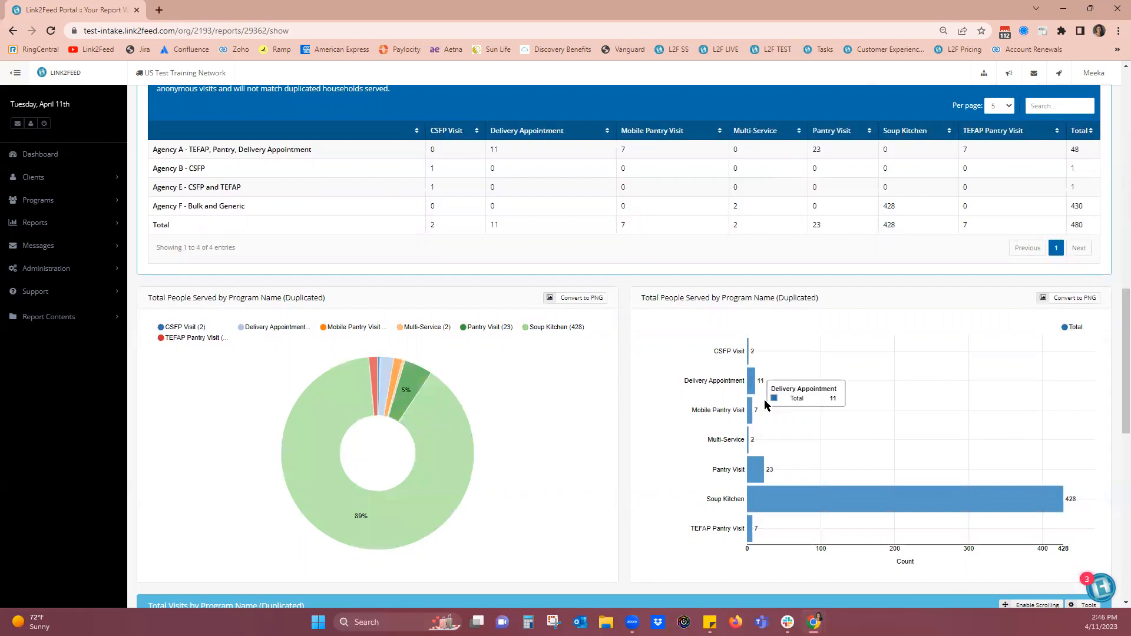
Step: Examine the Total Visits by Program Name table and its donut and bar charts
{"action": "scroll", "coordinate": [765, 400], "scroll_direction": "down", "scroll_amount": 3}
{"action": "scroll", "coordinate": [764, 400], "scroll_direction": "down", "scroll_amount": 3}
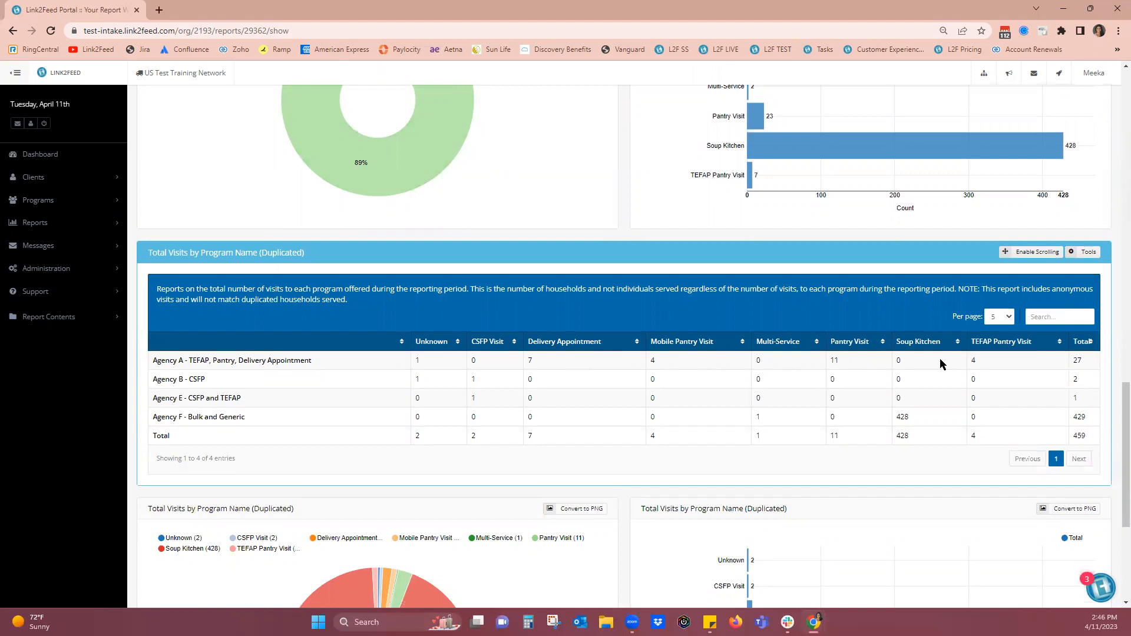
{"action": "scroll", "coordinate": [631, 362], "scroll_direction": "down", "scroll_amount": 3}
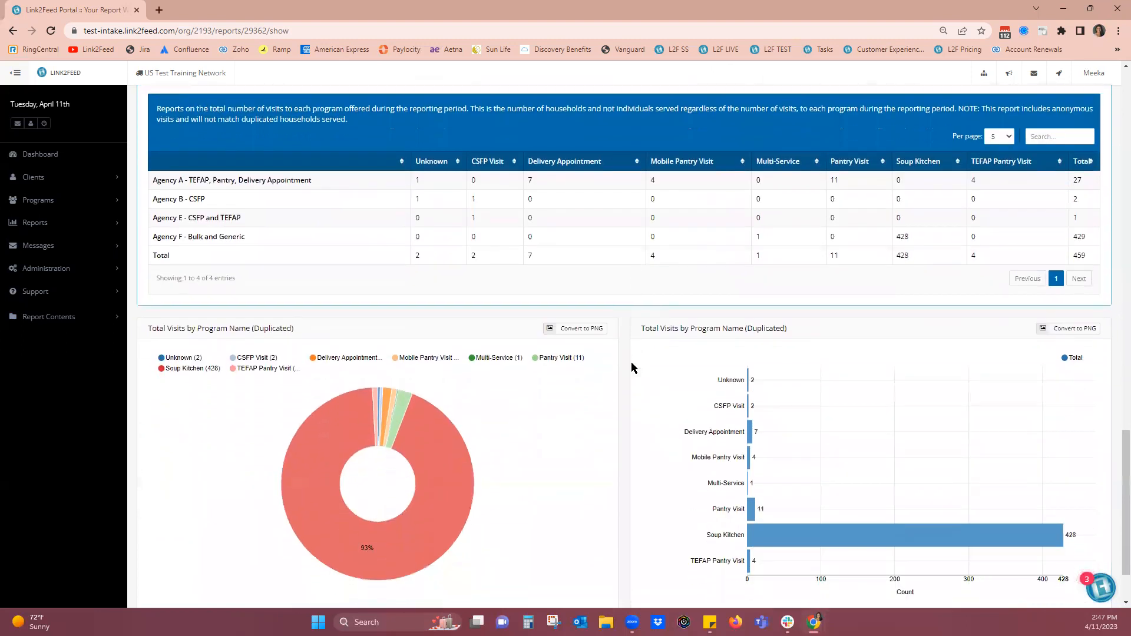
{"action": "scroll", "coordinate": [631, 367], "scroll_direction": "down", "scroll_amount": 1}
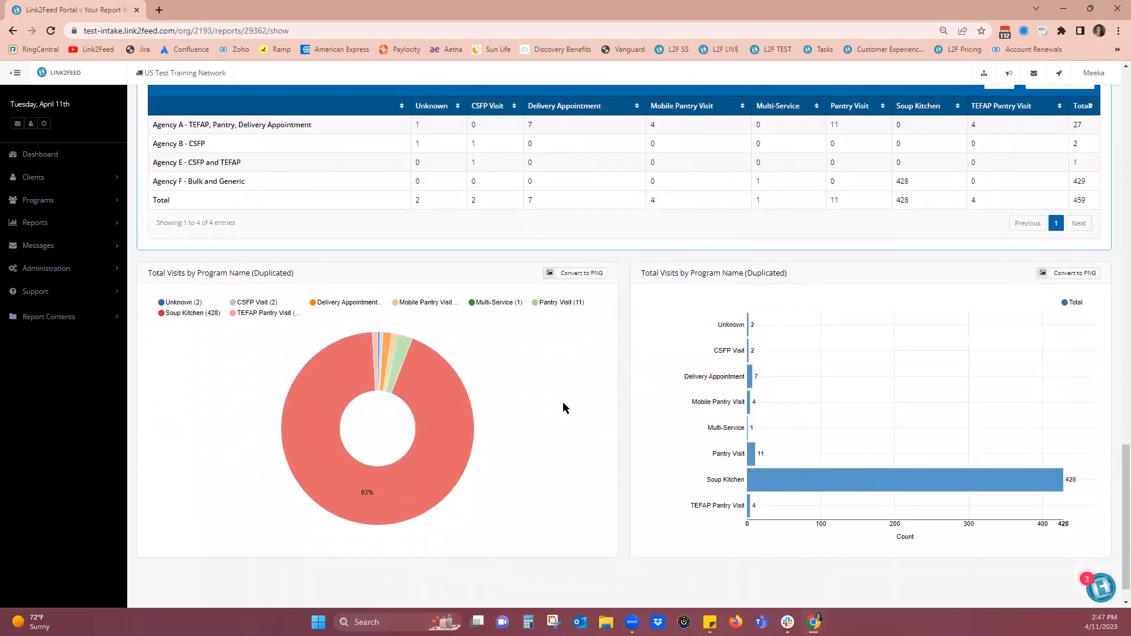
{"action": "scroll", "coordinate": [563, 402], "scroll_direction": "up", "scroll_amount": 3}
{"action": "scroll", "coordinate": [563, 407], "scroll_direction": "up", "scroll_amount": 1}
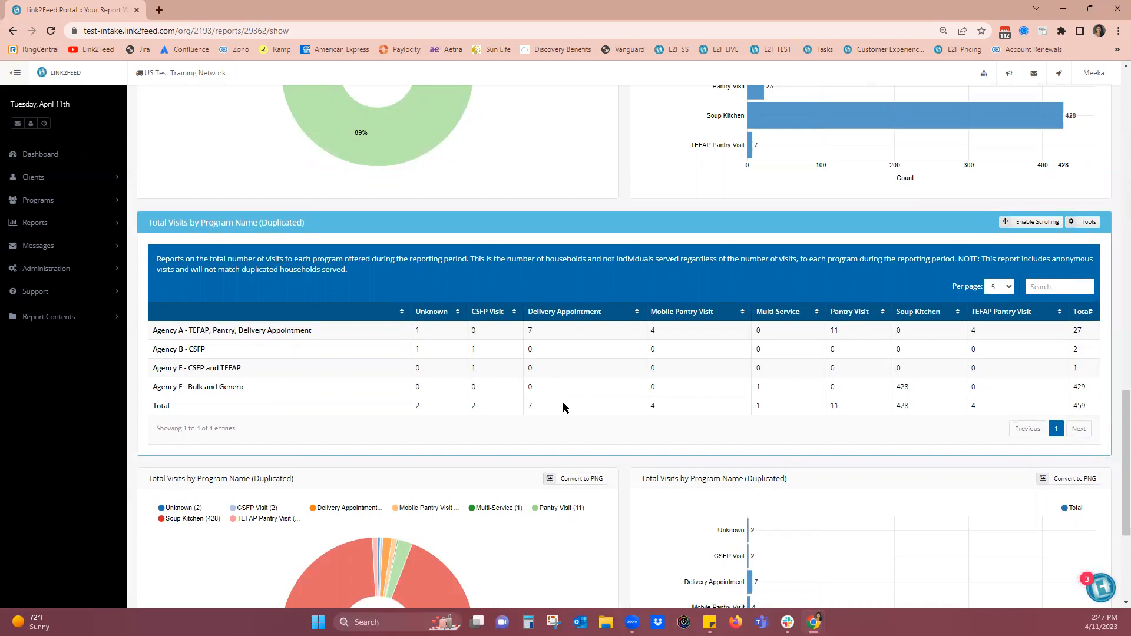
Step: Start a new Monitoring Report and review its sharing, cycle, organization and program type options
{"action": "left_click", "coordinate": [46, 224]}
{"action": "left_click", "coordinate": [37, 243]}
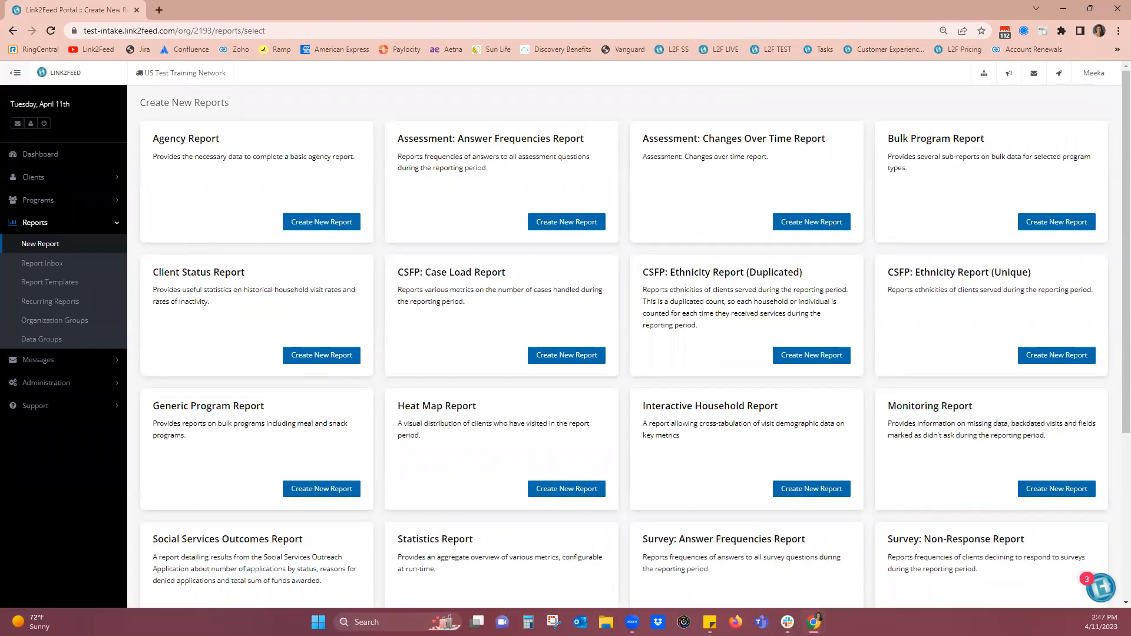
{"action": "left_click", "coordinate": [1063, 489]}
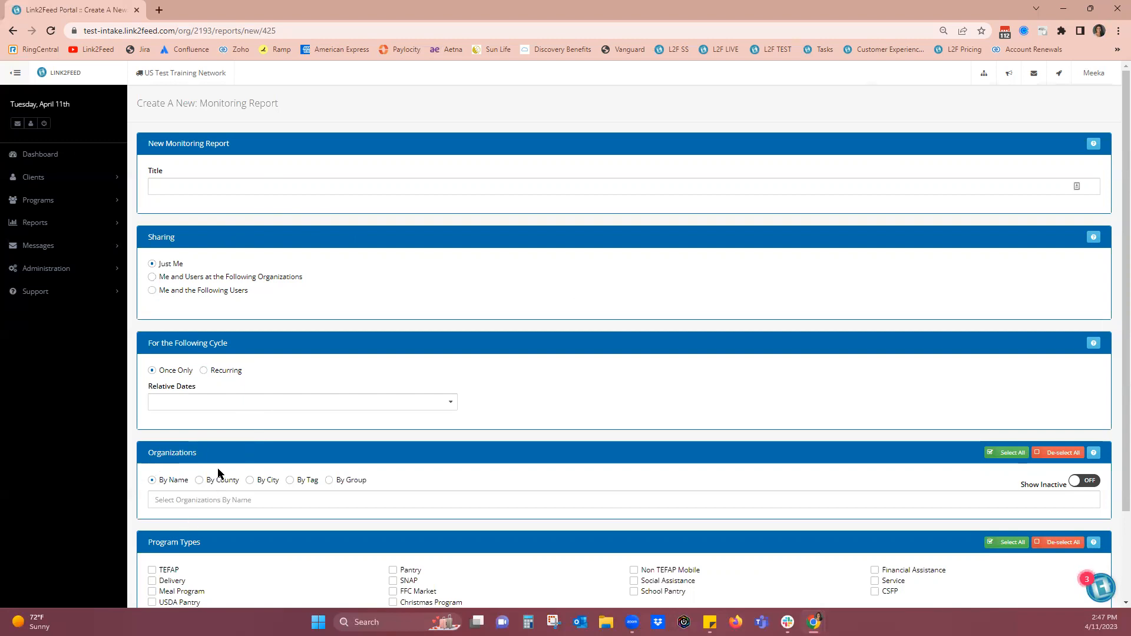
{"action": "scroll", "coordinate": [218, 475], "scroll_direction": "down", "scroll_amount": 3}
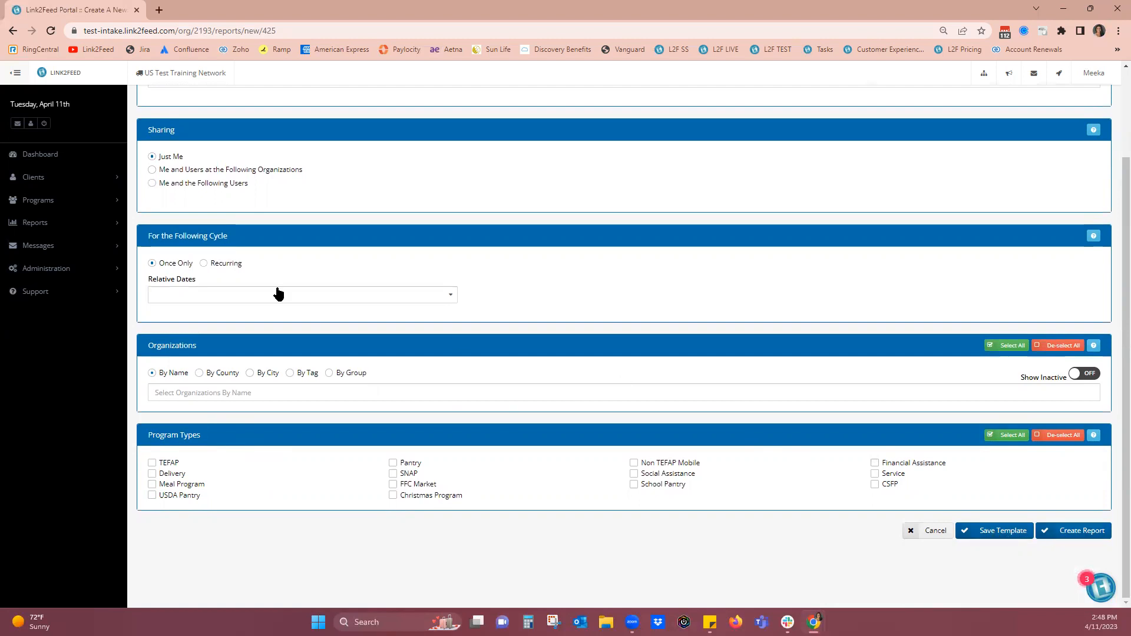
Step: Open the completed Webinar Monitoring Report from the report inbox and review its Missing Data, Backdating and Data Integrity sections
{"action": "left_click", "coordinate": [39, 226]}
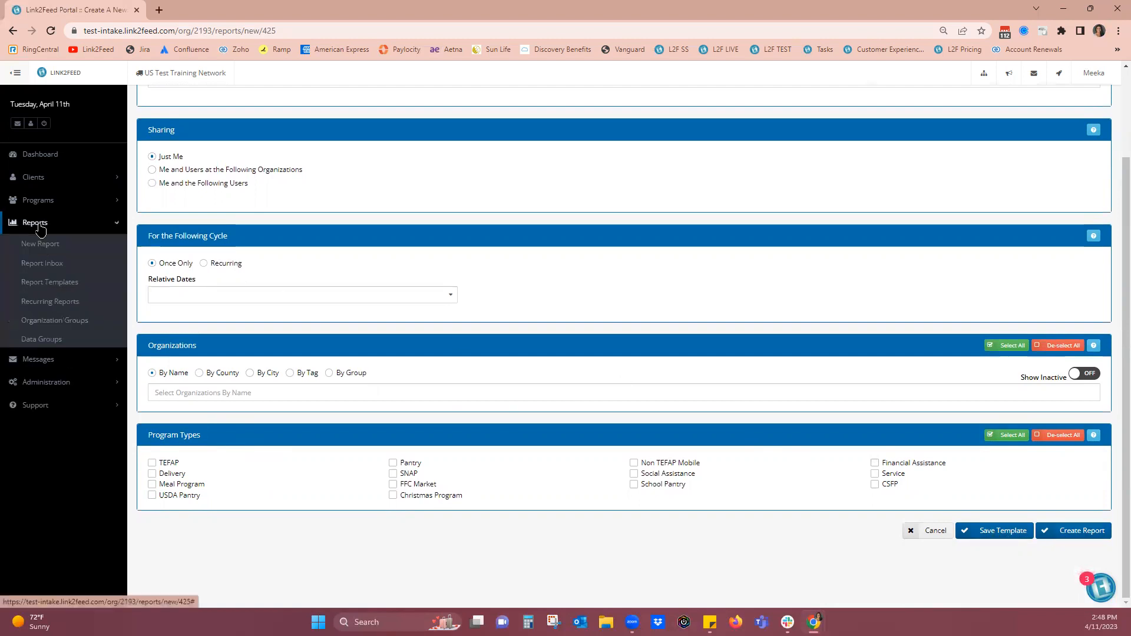
{"action": "left_click", "coordinate": [46, 272]}
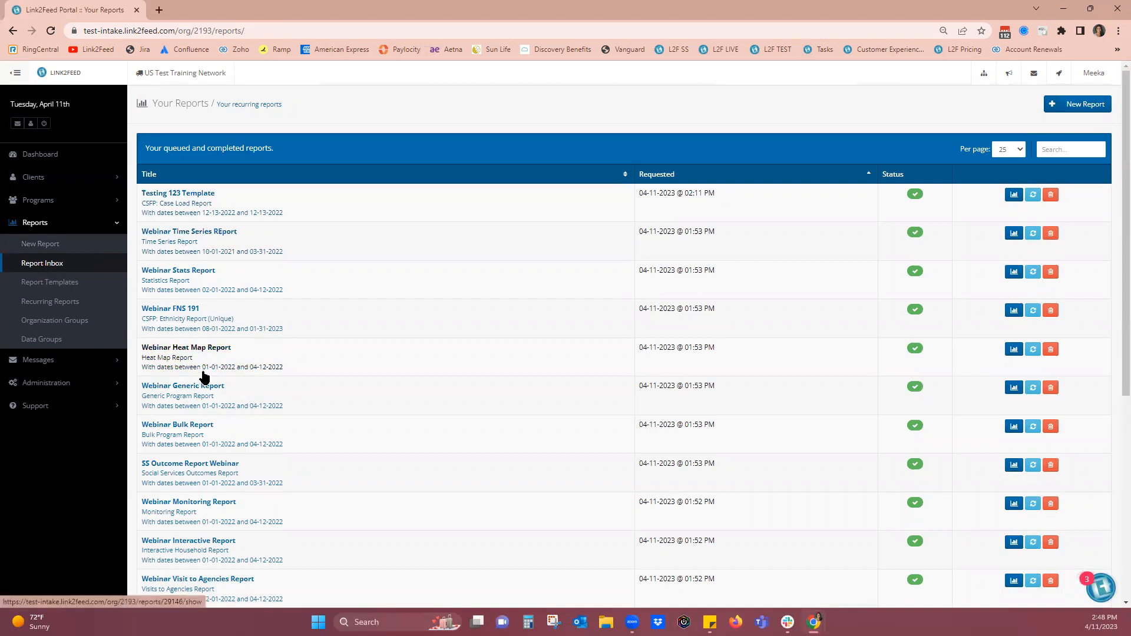
{"action": "scroll", "coordinate": [205, 377], "scroll_direction": "down", "scroll_amount": 4}
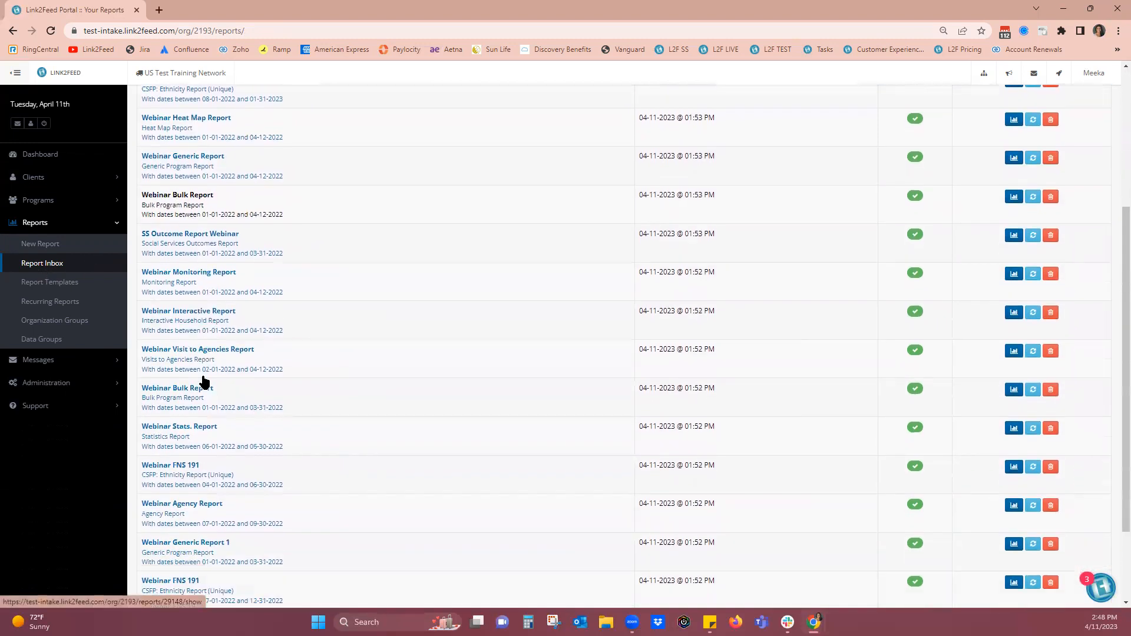
{"action": "scroll", "coordinate": [205, 382], "scroll_direction": "down", "scroll_amount": 1}
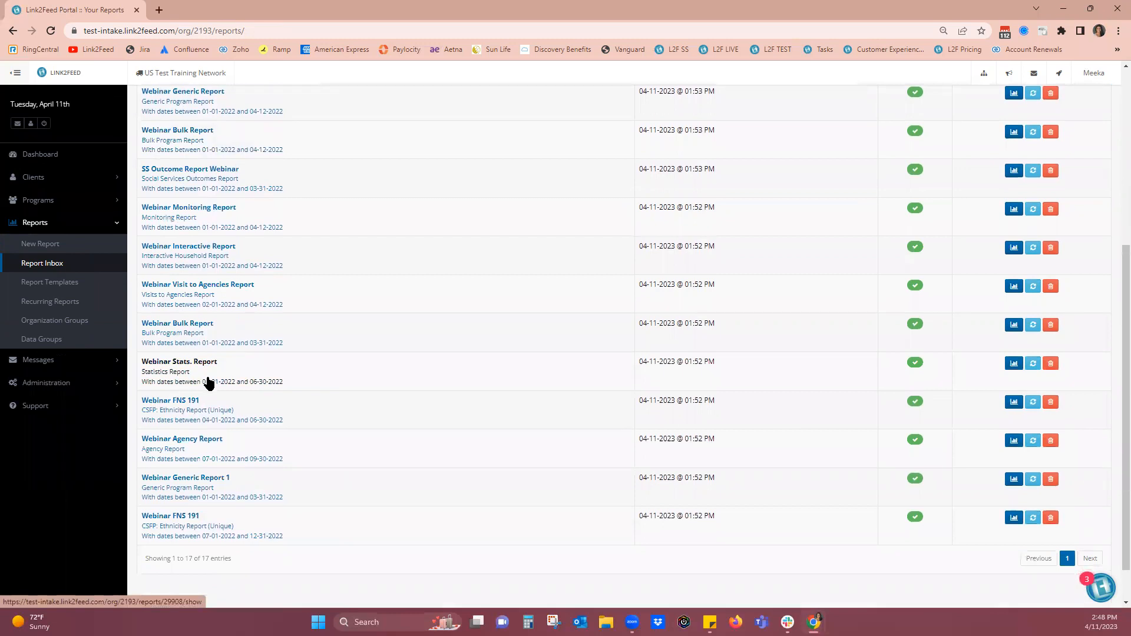
{"action": "scroll", "coordinate": [212, 365], "scroll_direction": "up", "scroll_amount": 1}
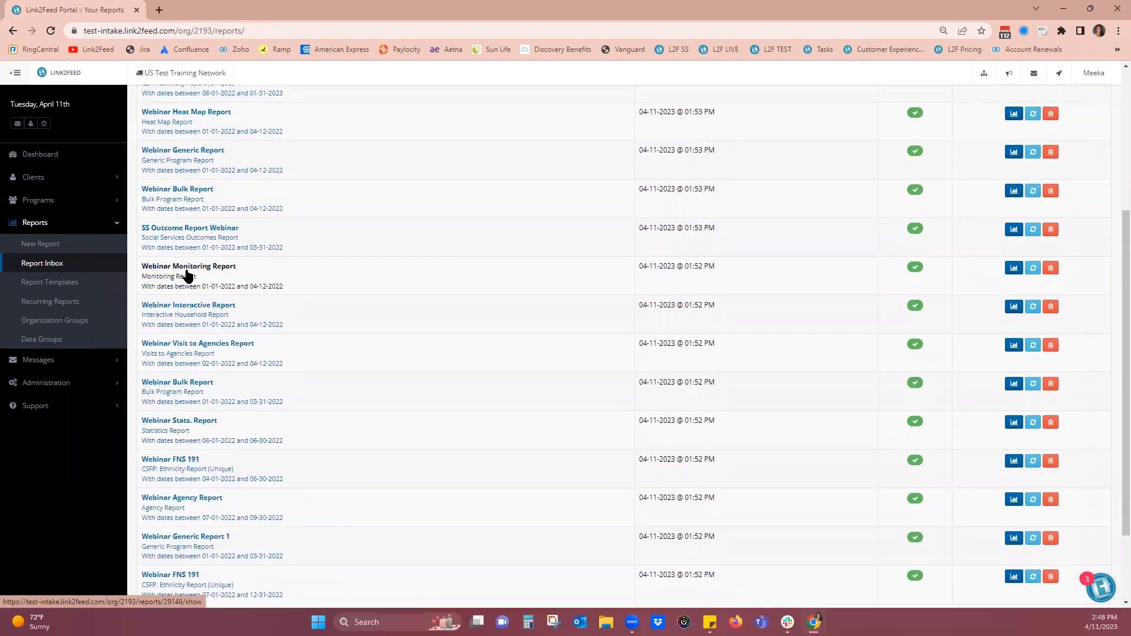
{"action": "left_click", "coordinate": [187, 269]}
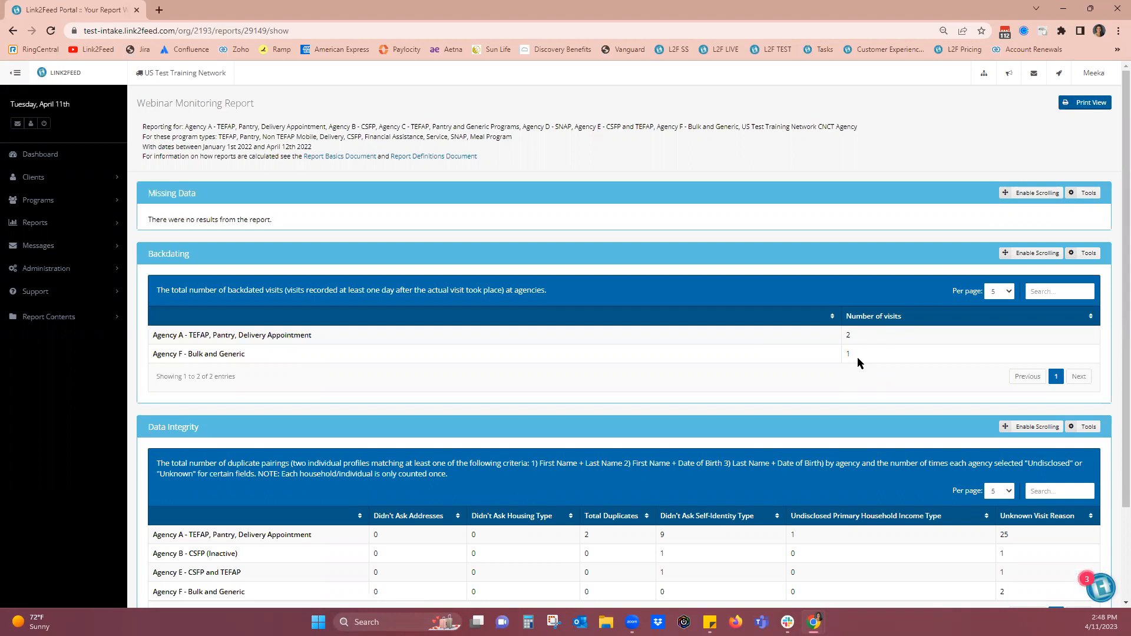
{"action": "scroll", "coordinate": [560, 383], "scroll_direction": "down", "scroll_amount": 2}
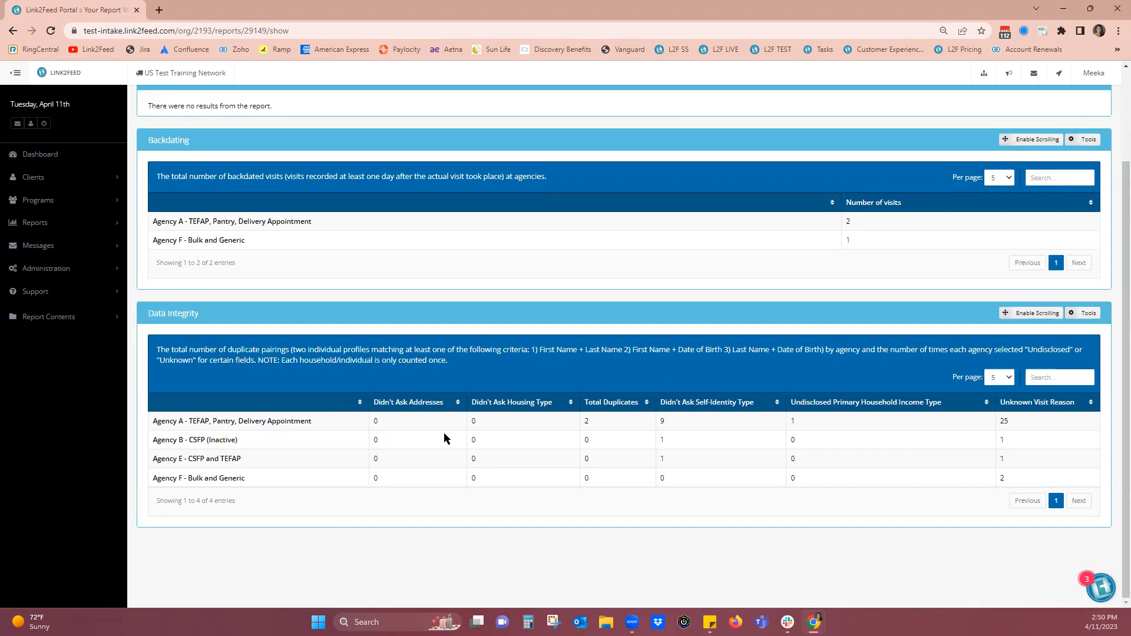
{"action": "scroll", "coordinate": [444, 438], "scroll_direction": "up", "scroll_amount": 3}
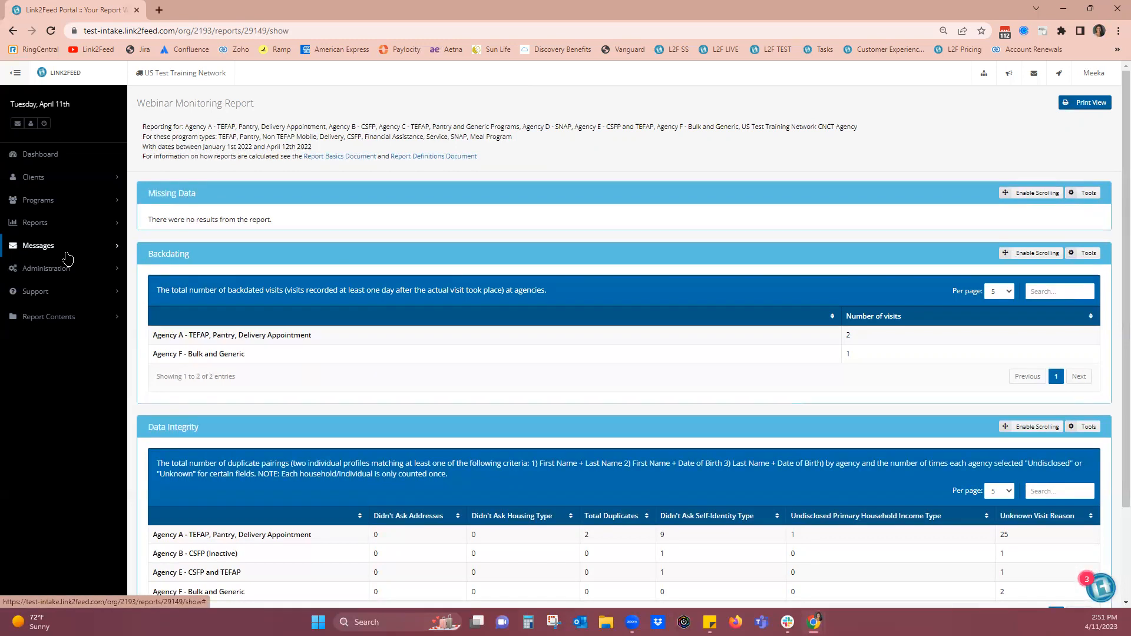
Step: Start a new CSFP: Ethnicity Report (Unique)
{"action": "left_click", "coordinate": [42, 223]}
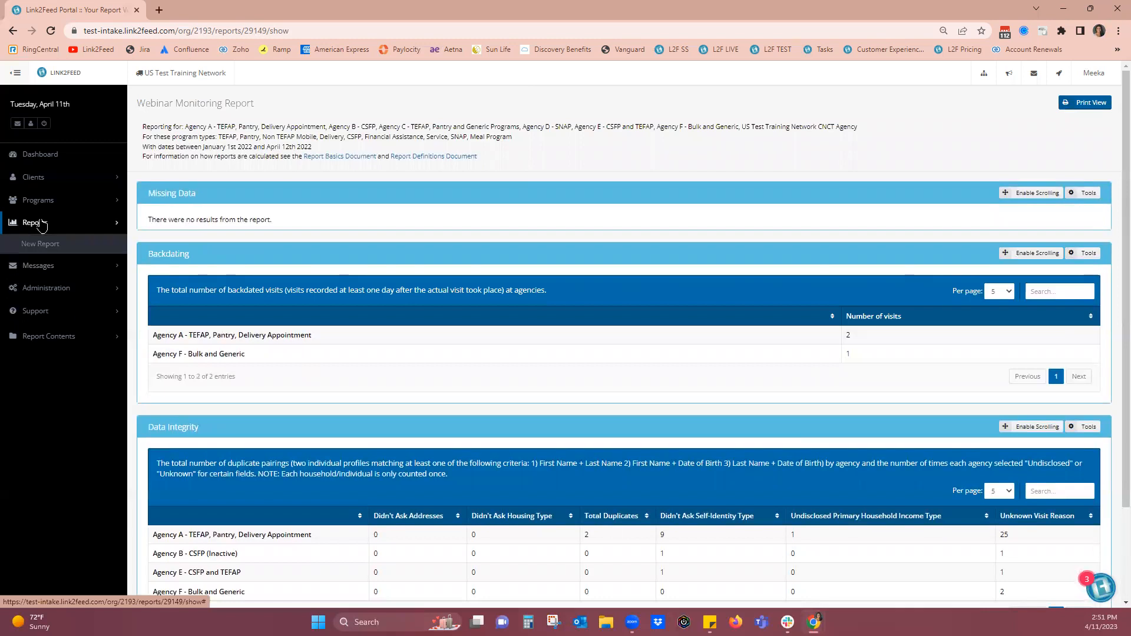
{"action": "left_click", "coordinate": [43, 243]}
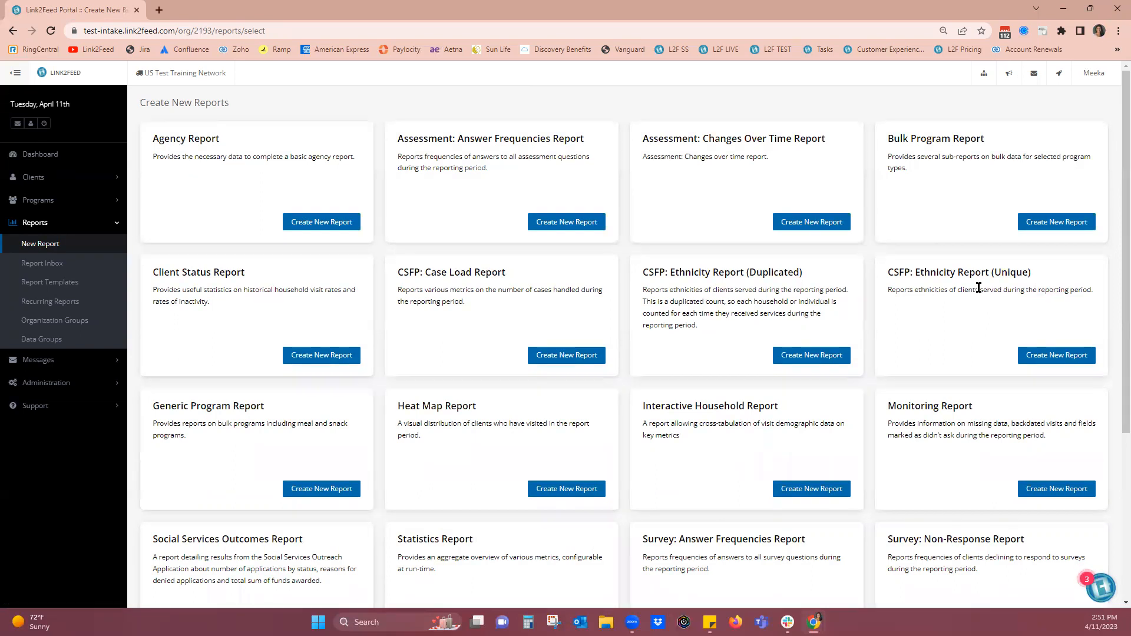
{"action": "left_click", "coordinate": [1067, 359]}
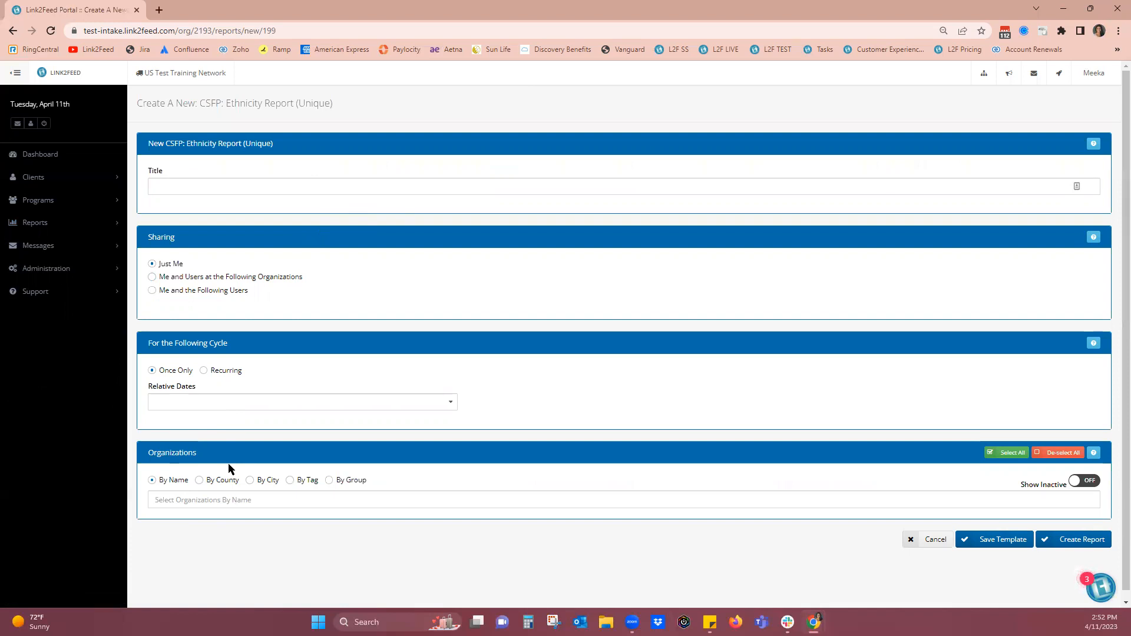
Step: Leave the unsaved ethnicity report form and open the completed Webinar FNS 191 report dated 08-01-2022 to 01-31-2023 from the report inbox
{"action": "left_click", "coordinate": [37, 225]}
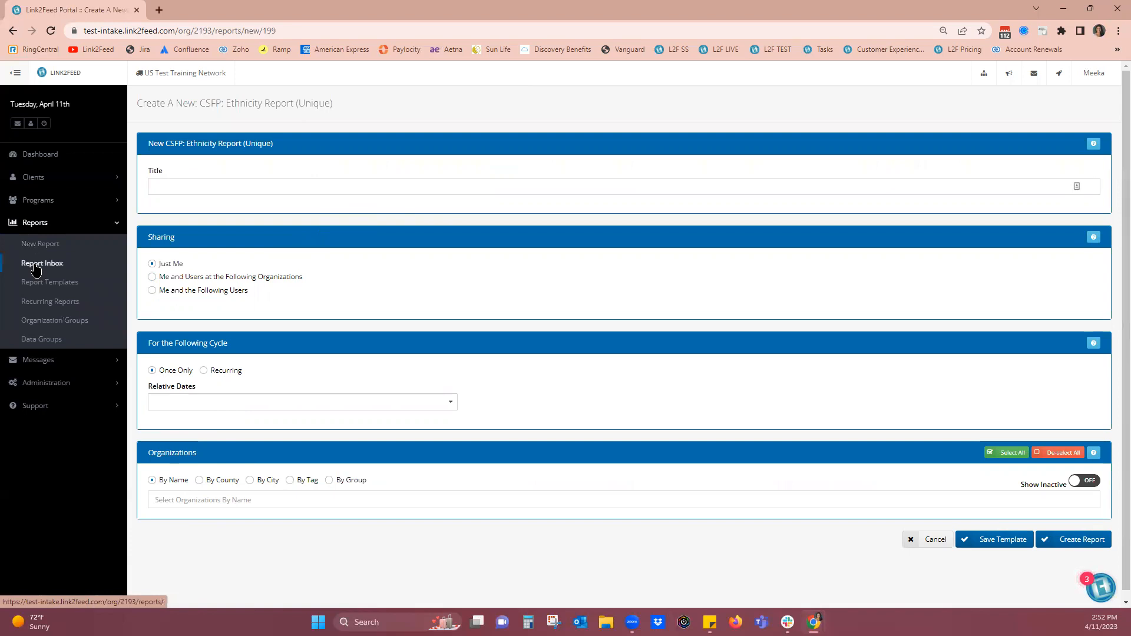
{"action": "left_click", "coordinate": [36, 266]}
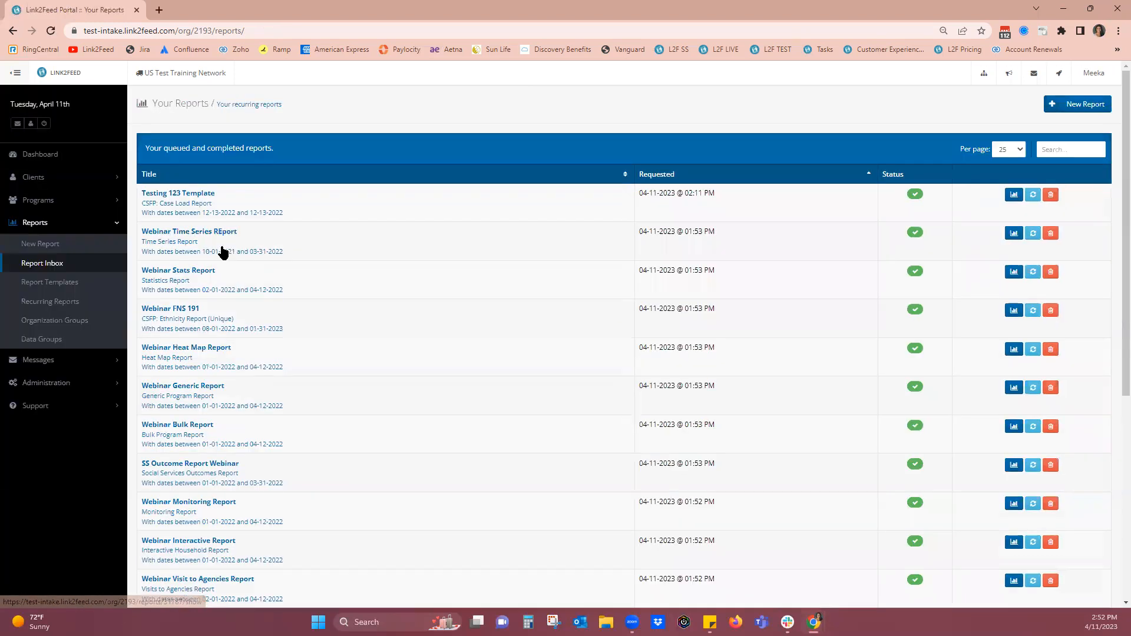
{"action": "left_click", "coordinate": [174, 309]}
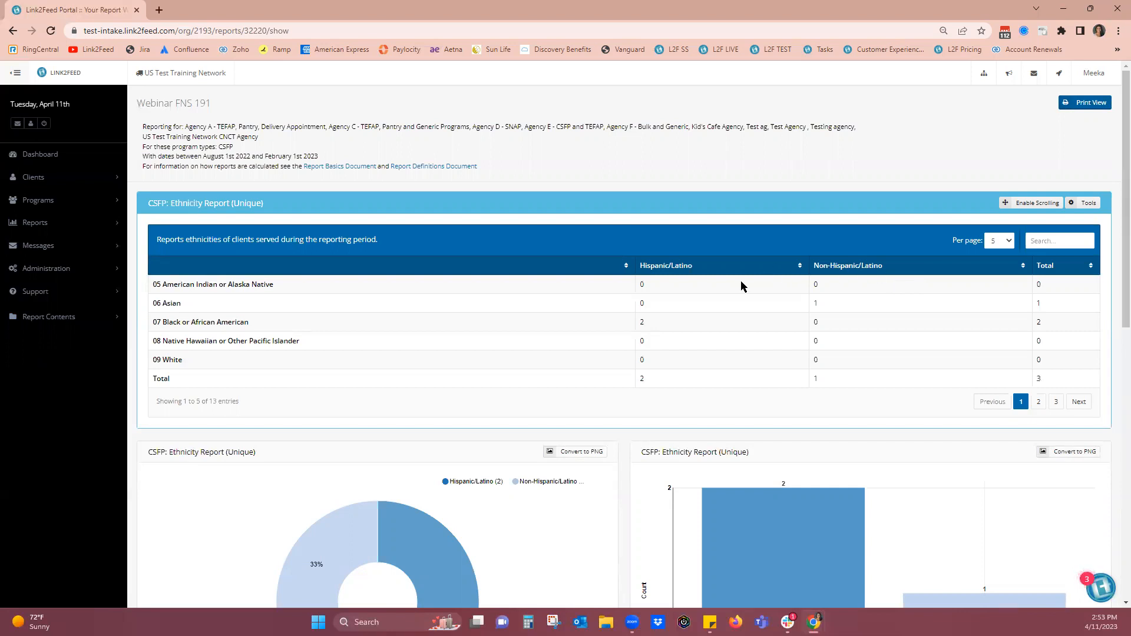
Step: Review the ethnicity and race charts below the table in the Webinar FNS 191 report
{"action": "scroll", "coordinate": [860, 280], "scroll_direction": "down", "scroll_amount": 3}
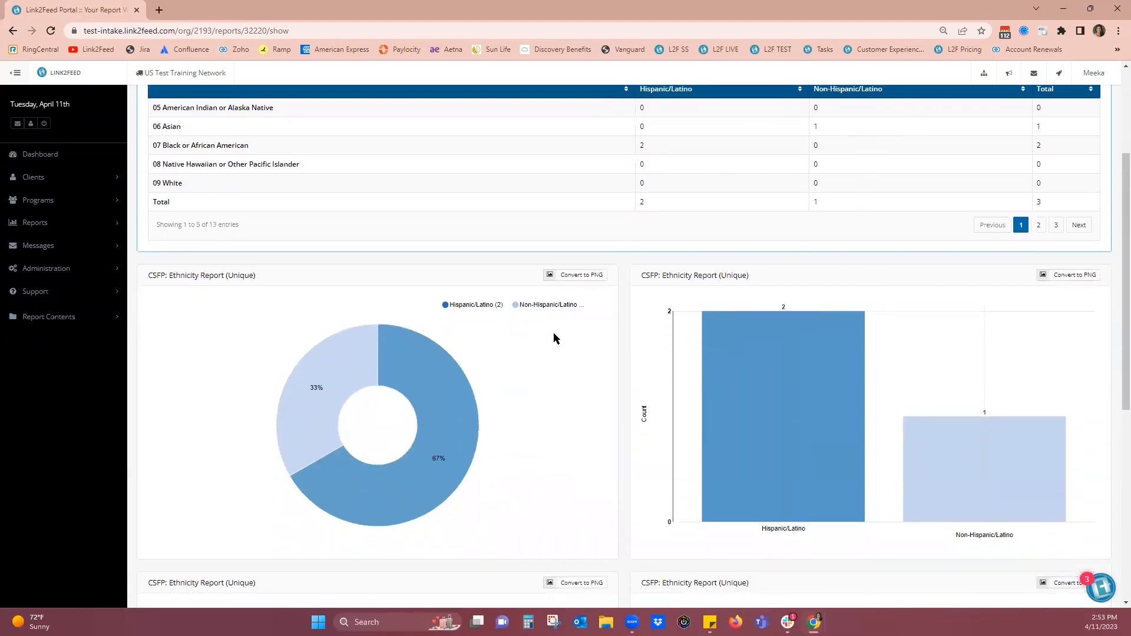
{"action": "scroll", "coordinate": [558, 388], "scroll_direction": "down", "scroll_amount": 6}
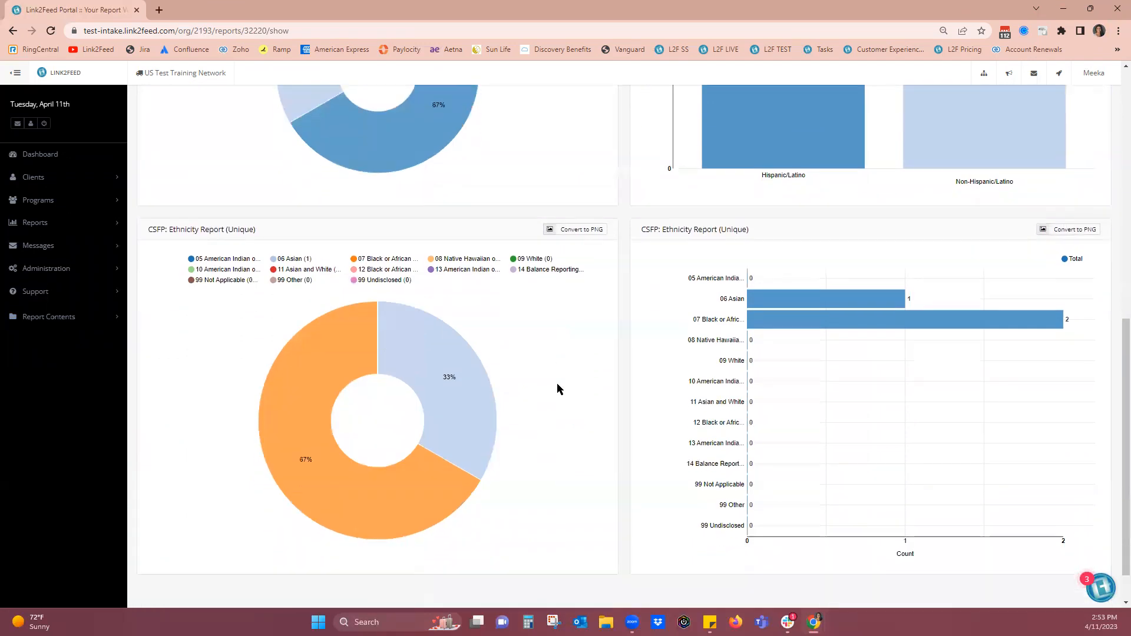
{"action": "scroll", "coordinate": [557, 389], "scroll_direction": "down", "scroll_amount": 1}
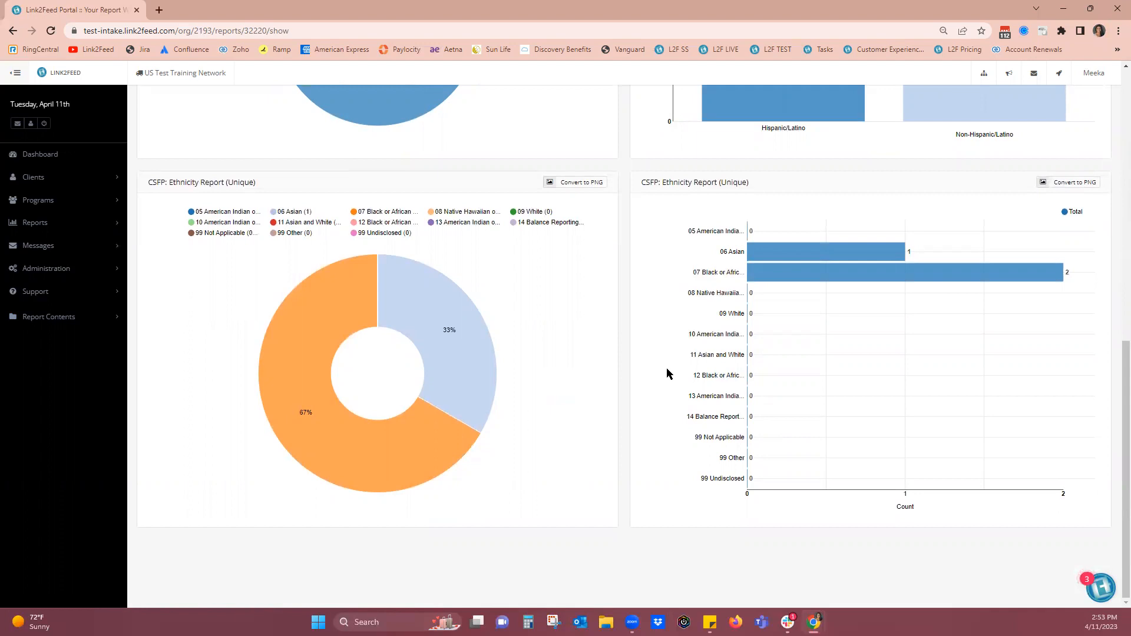
Step: Start a new Visits to Agencies Report and review its sharing, cycle, organization and program type options
{"action": "left_click", "coordinate": [40, 224]}
{"action": "left_click", "coordinate": [40, 242]}
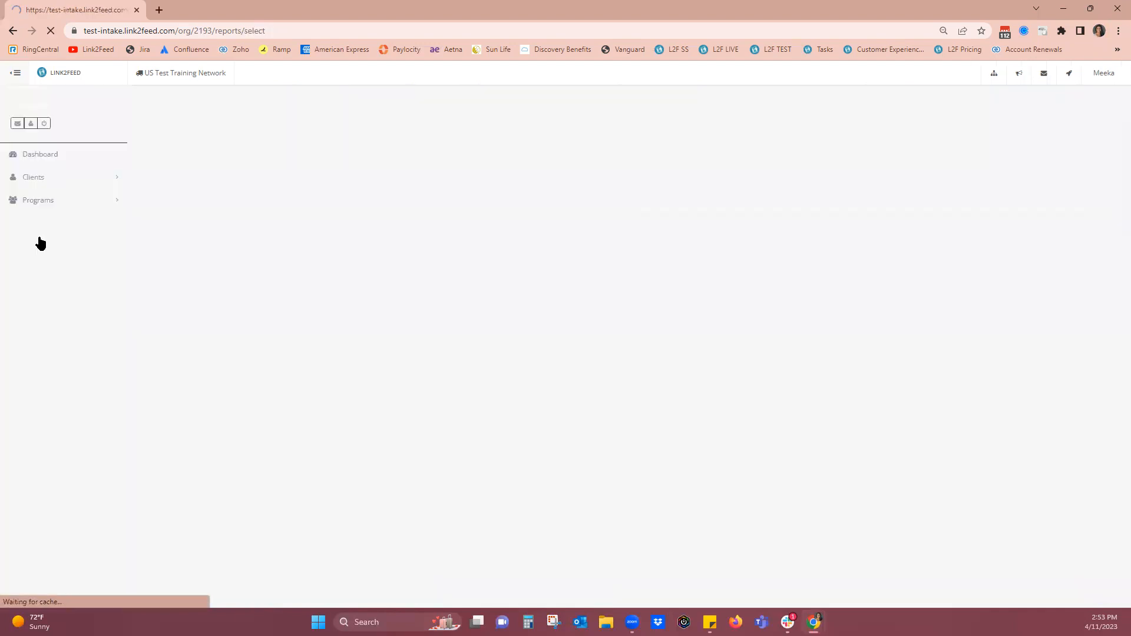
{"action": "scroll", "coordinate": [485, 284], "scroll_direction": "down", "scroll_amount": 3}
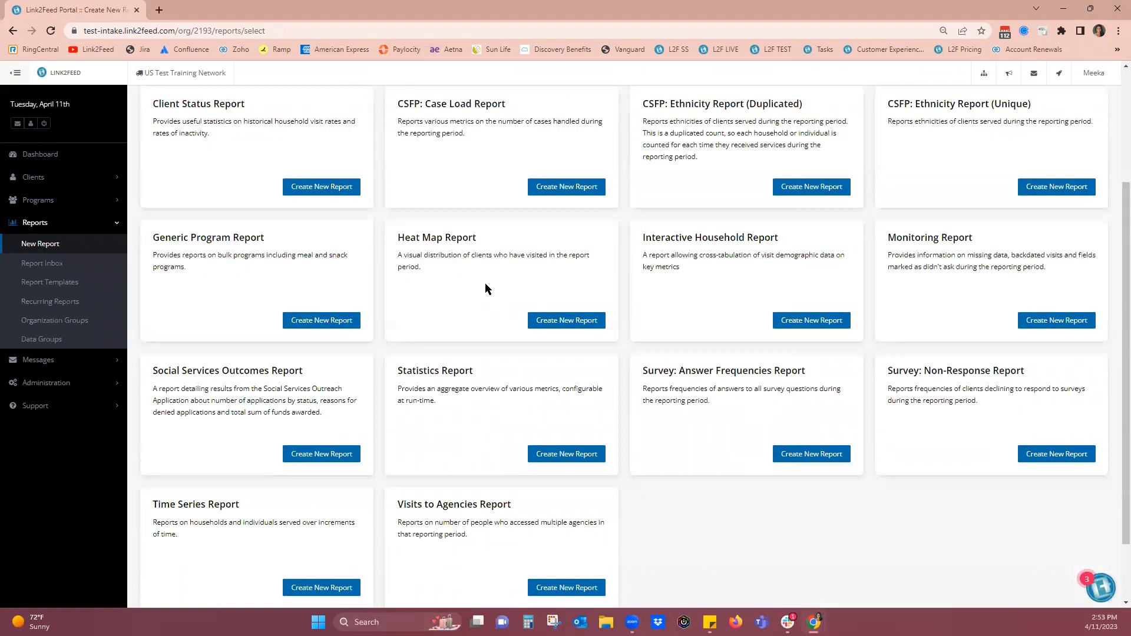
{"action": "scroll", "coordinate": [485, 289], "scroll_direction": "down", "scroll_amount": 2}
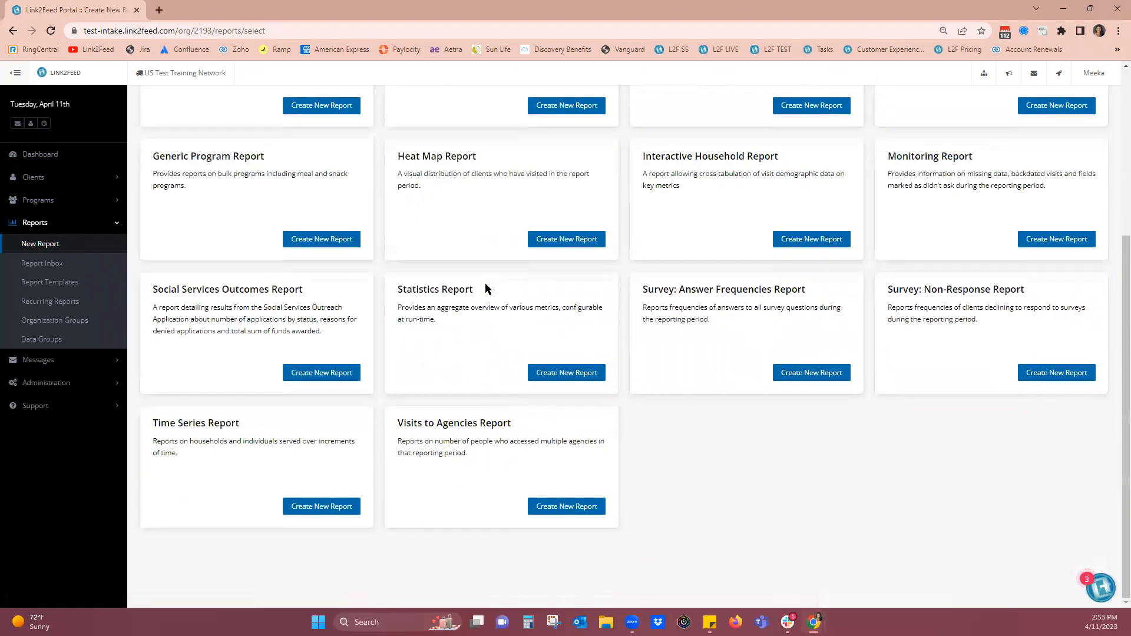
{"action": "left_click", "coordinate": [558, 508]}
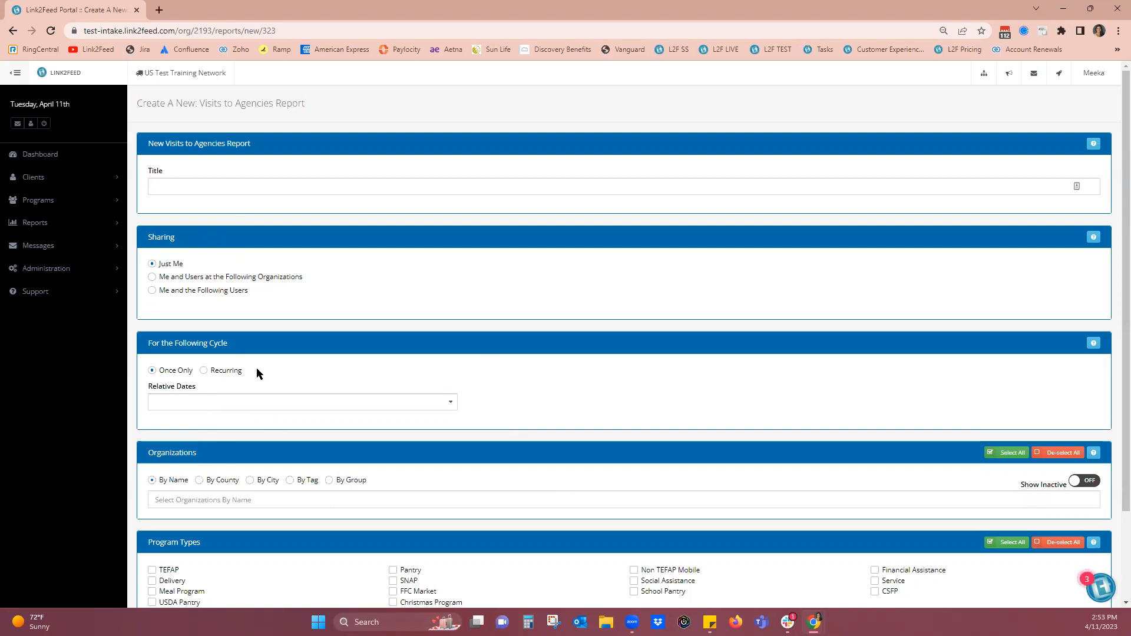
{"action": "scroll", "coordinate": [261, 471], "scroll_direction": "down", "scroll_amount": 2}
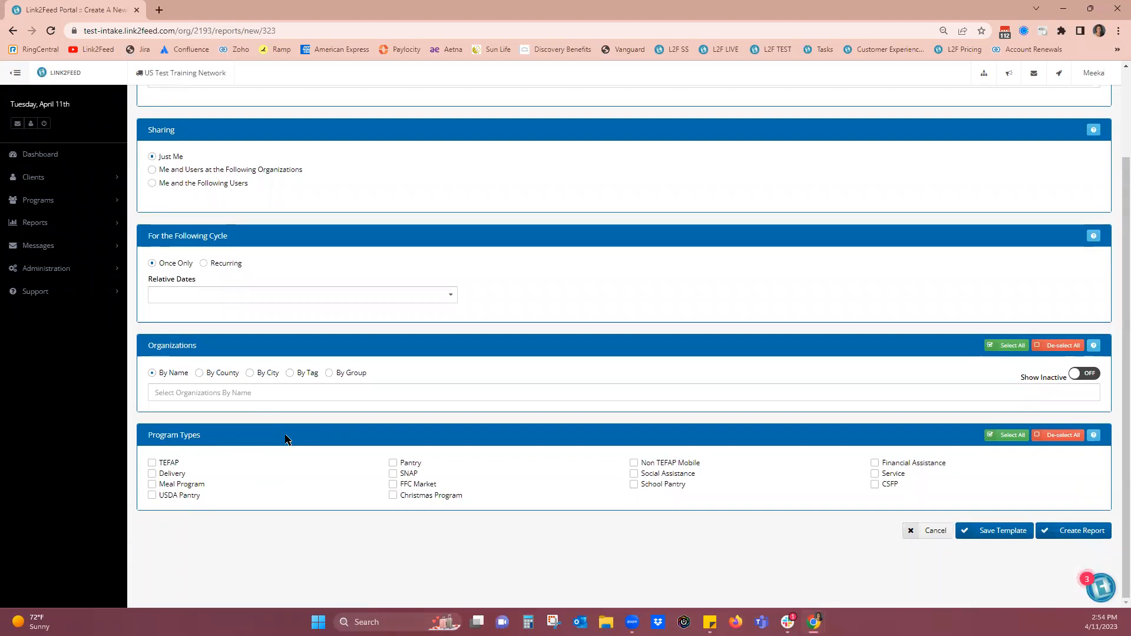
Step: Leave the unsaved form and open the completed Webinar Visit to Agencies Report from the report inbox
{"action": "left_click", "coordinate": [51, 227]}
{"action": "left_click", "coordinate": [47, 263]}
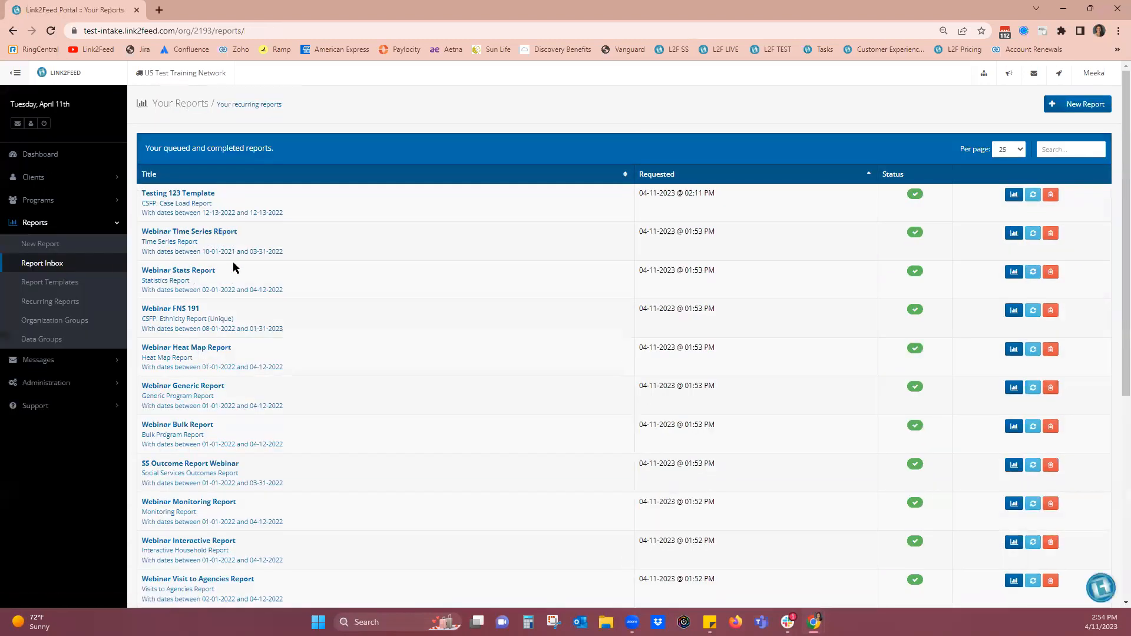
{"action": "scroll", "coordinate": [240, 263], "scroll_direction": "down", "scroll_amount": 2}
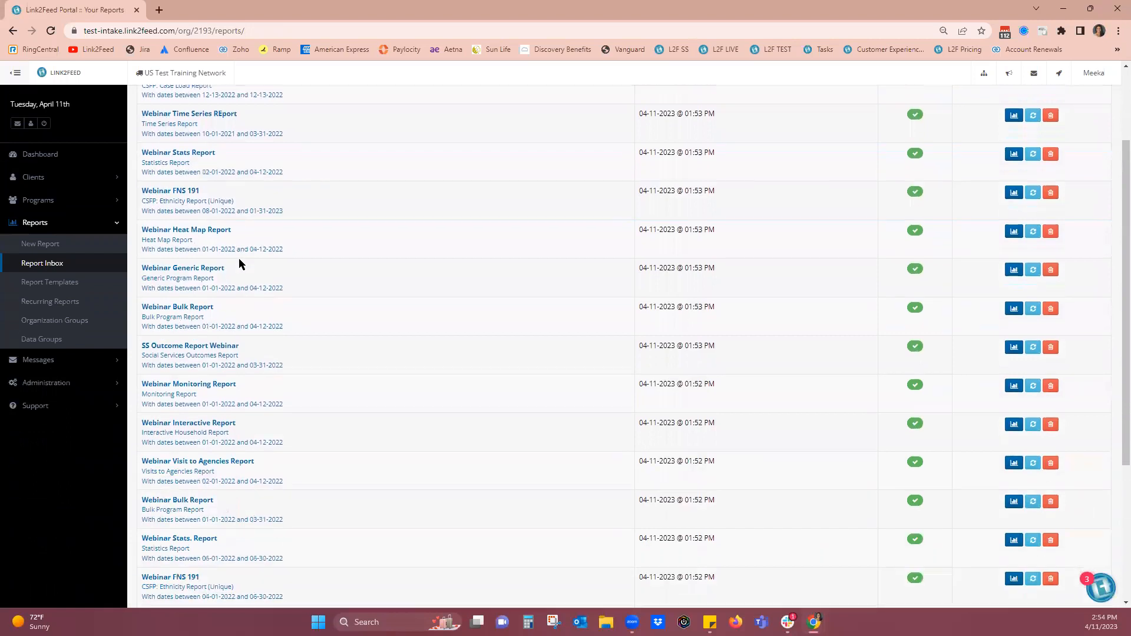
{"action": "left_click", "coordinate": [192, 464]}
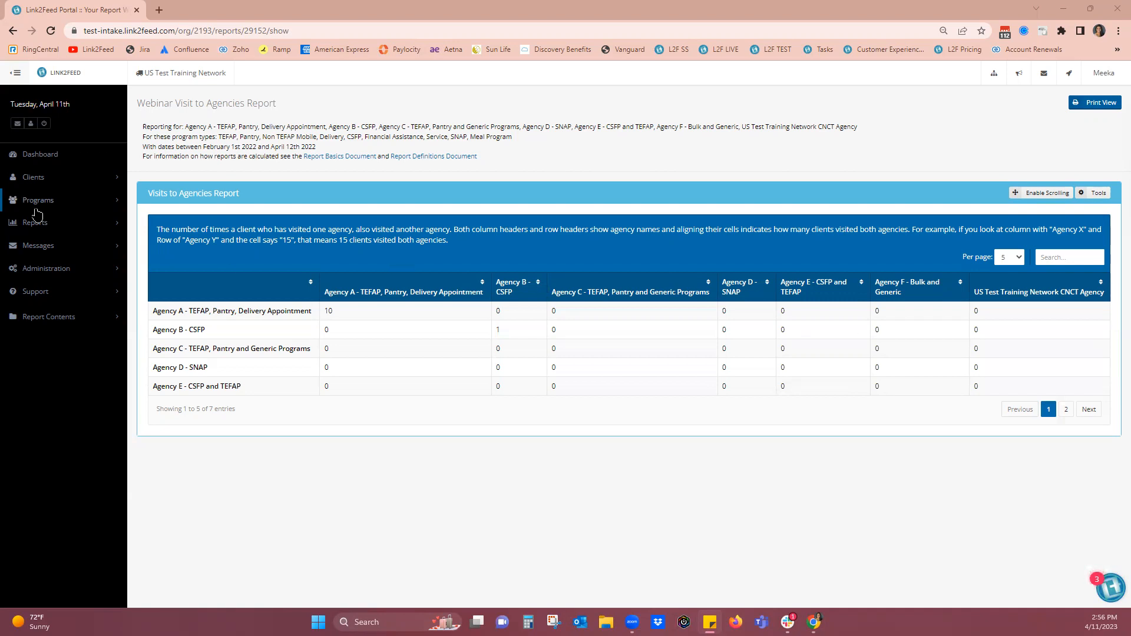
Step: Start a new Bulk Program Report and review its sharing, cycle, organization and program type options
{"action": "left_click", "coordinate": [47, 228]}
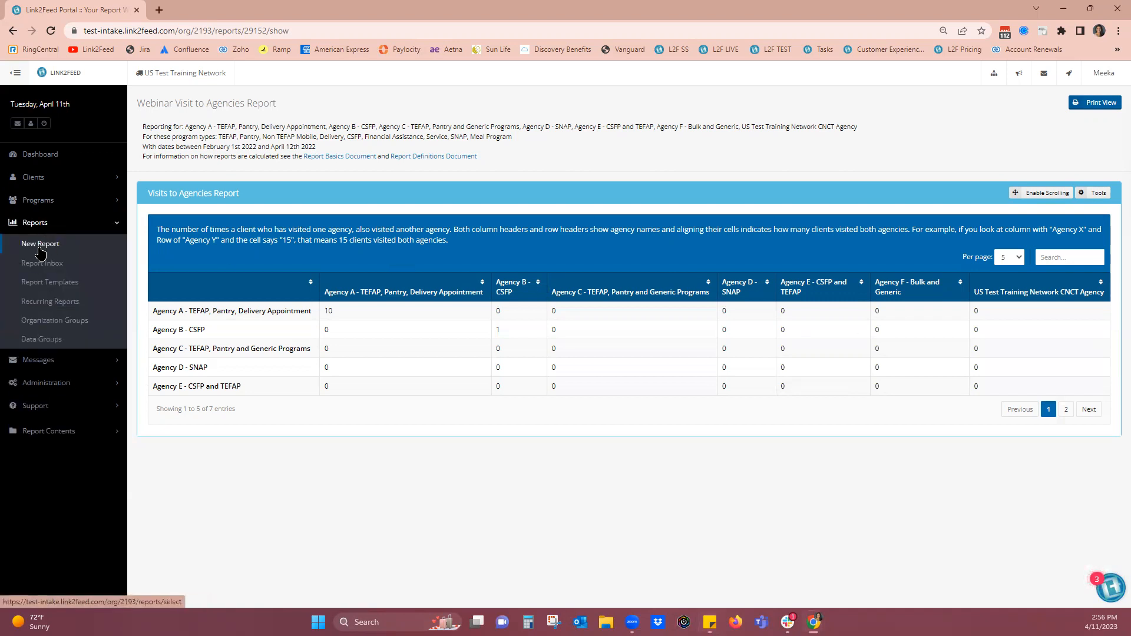
{"action": "left_click", "coordinate": [44, 249]}
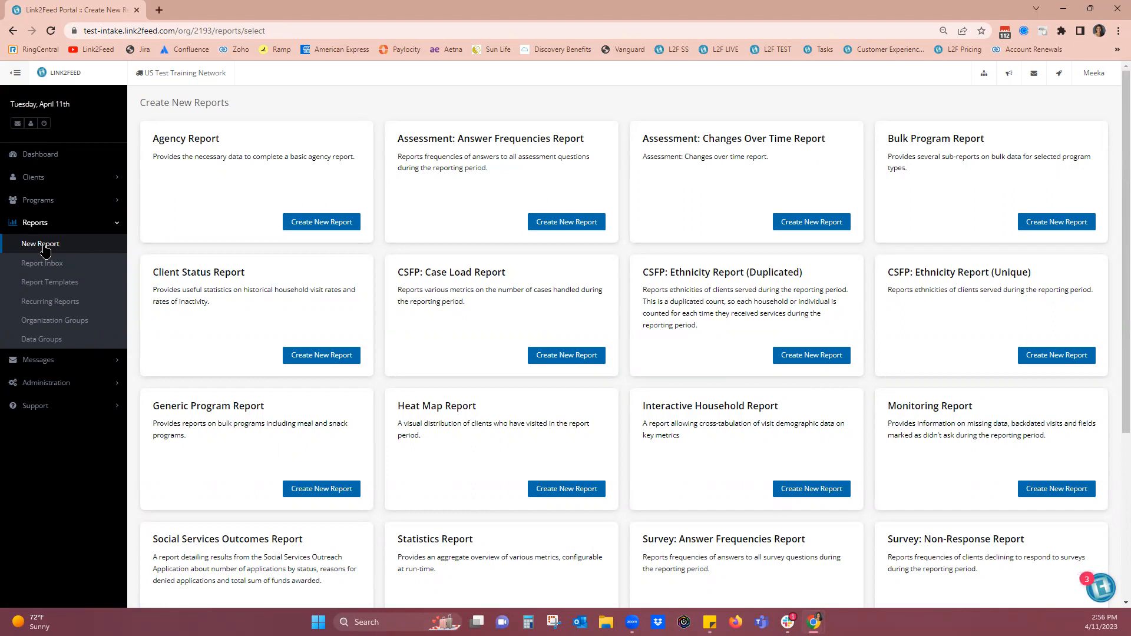
{"action": "left_click", "coordinate": [1051, 224]}
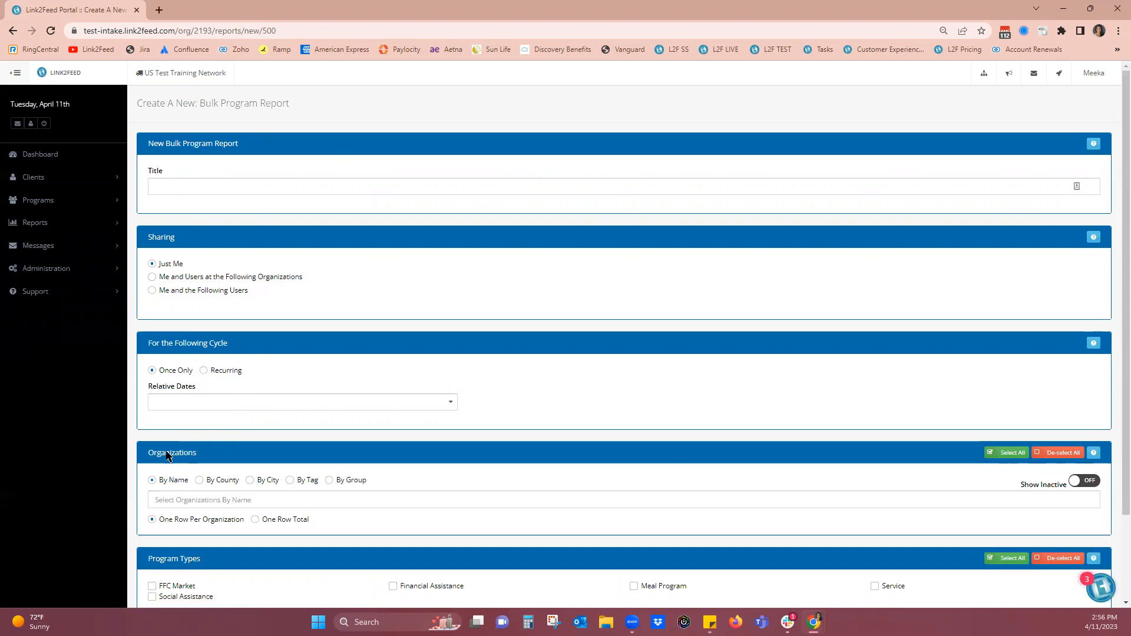
{"action": "scroll", "coordinate": [245, 474], "scroll_direction": "down", "scroll_amount": 2}
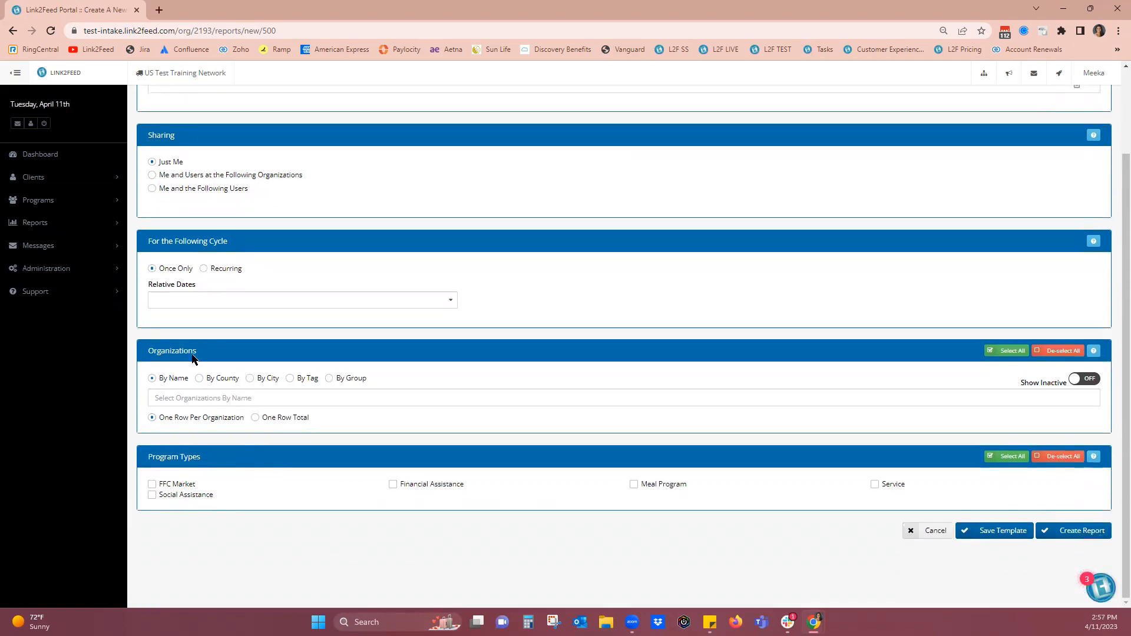
Step: Open the completed Webinar Bulk Report dated 01-01-2022 to 03-31-2022 from the report inbox and review its bulk record and Total Program Type sections
{"action": "left_click", "coordinate": [48, 204]}
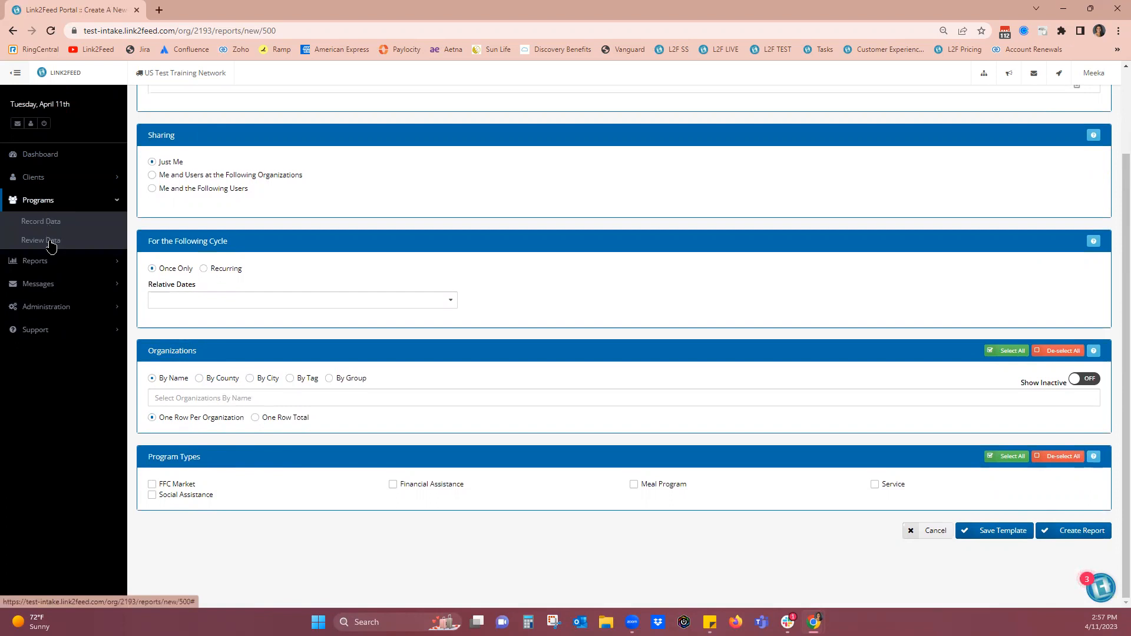
{"action": "left_click", "coordinate": [45, 260]}
{"action": "left_click", "coordinate": [34, 248]}
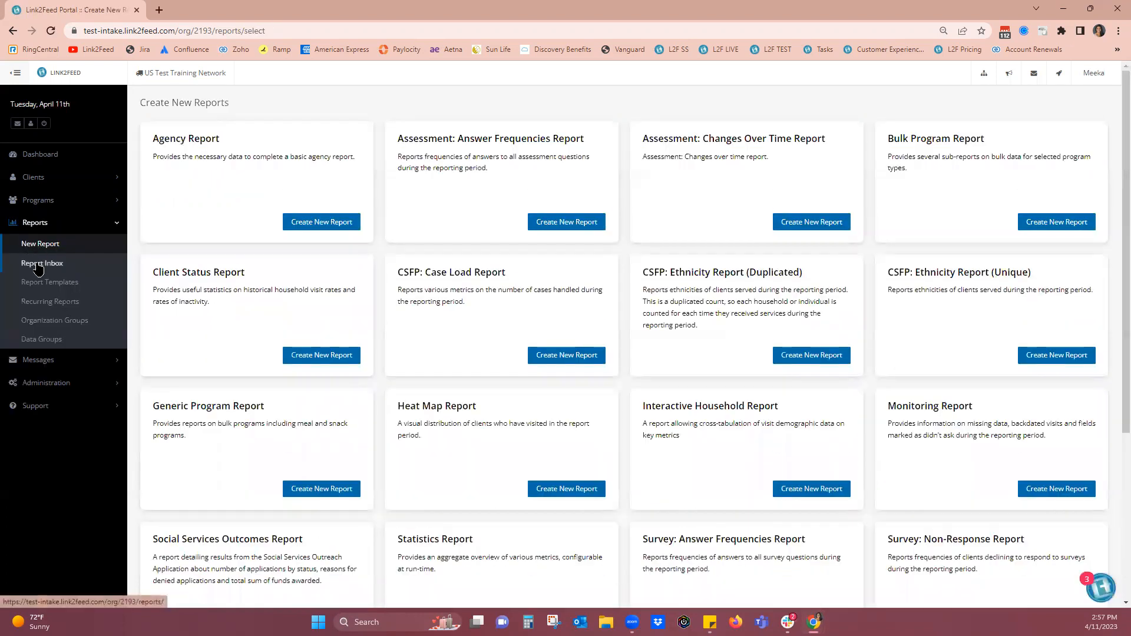
{"action": "left_click", "coordinate": [38, 269]}
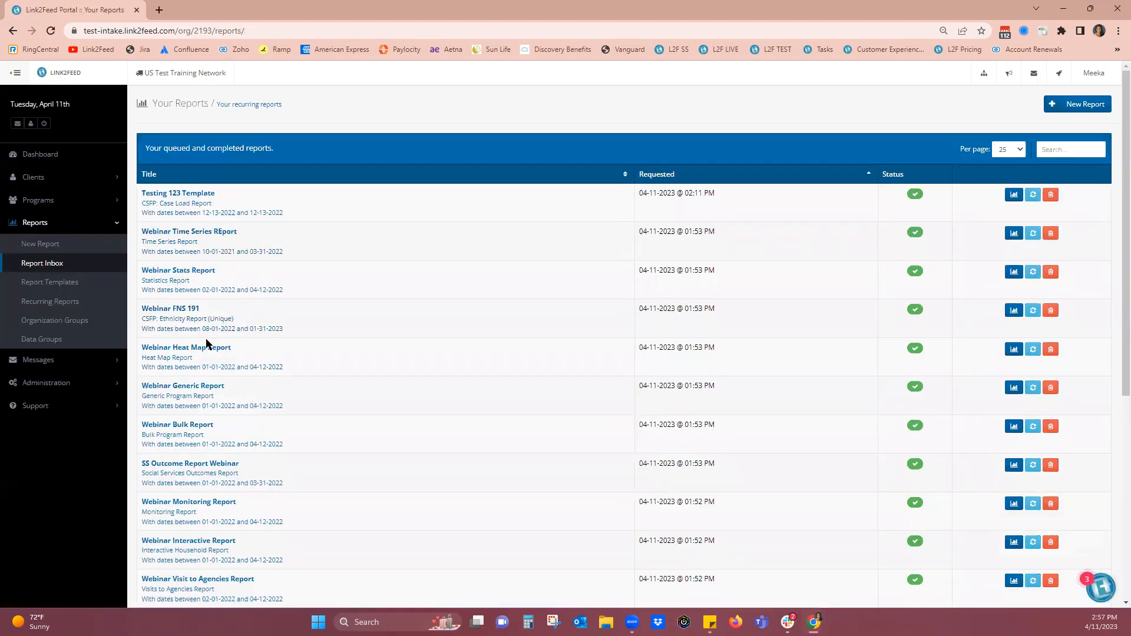
{"action": "scroll", "coordinate": [206, 338], "scroll_direction": "down", "scroll_amount": 6}
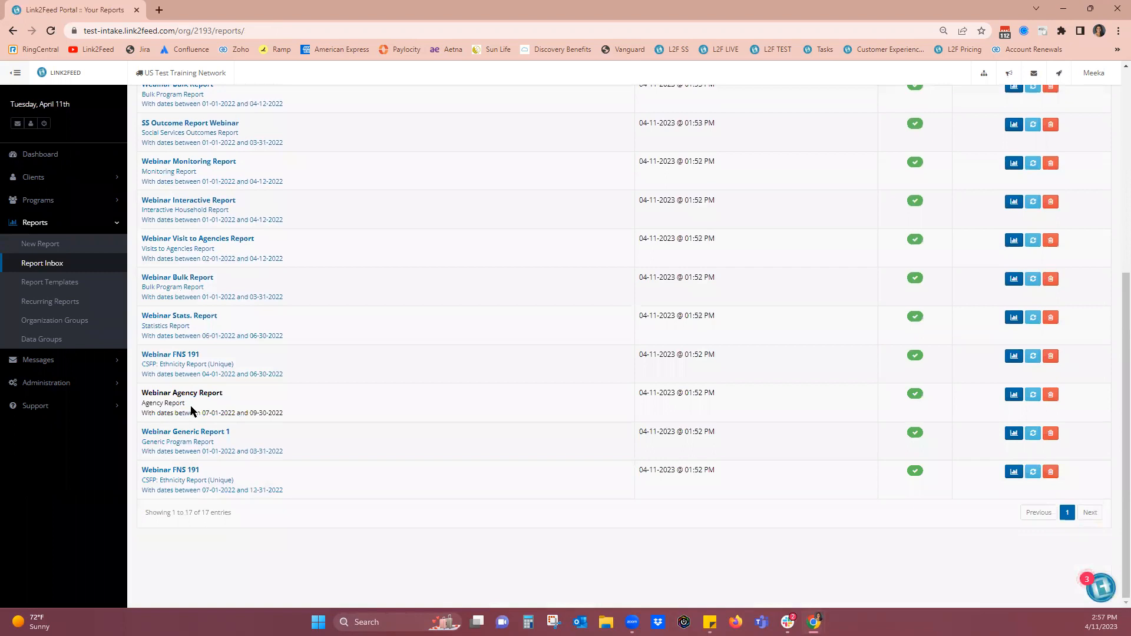
{"action": "left_click", "coordinate": [199, 278]}
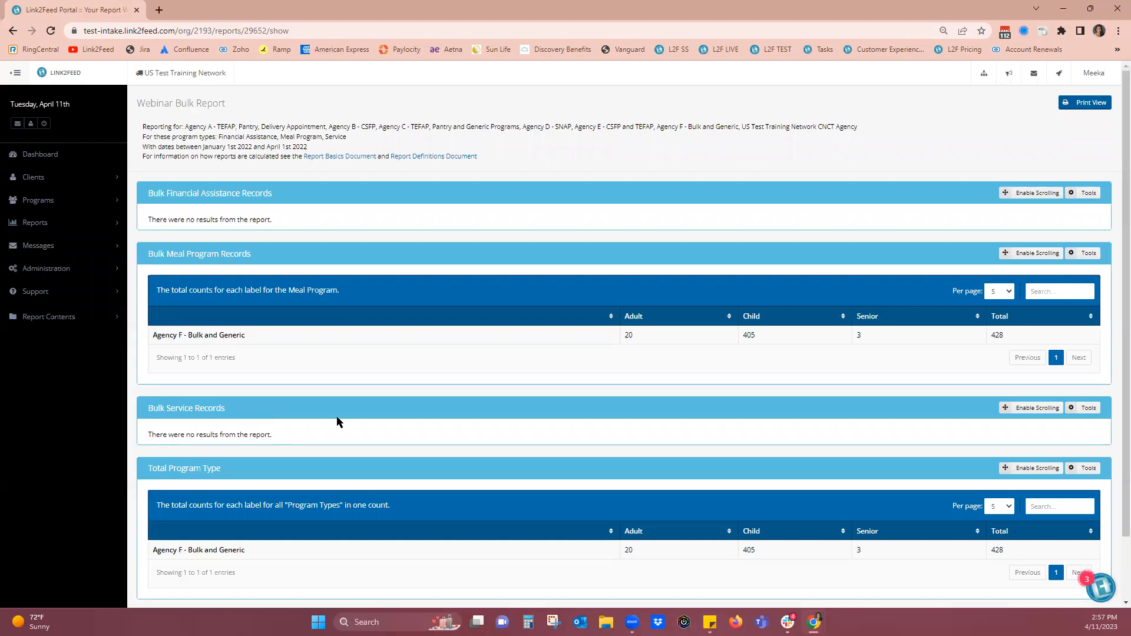
{"action": "scroll", "coordinate": [342, 423], "scroll_direction": "down", "scroll_amount": 1}
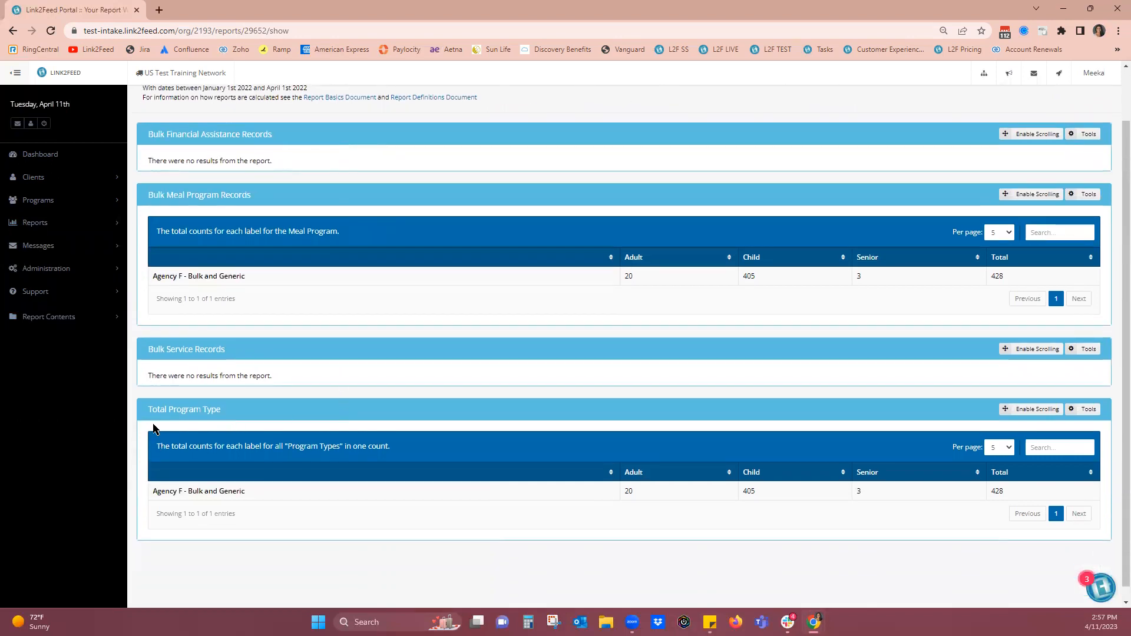